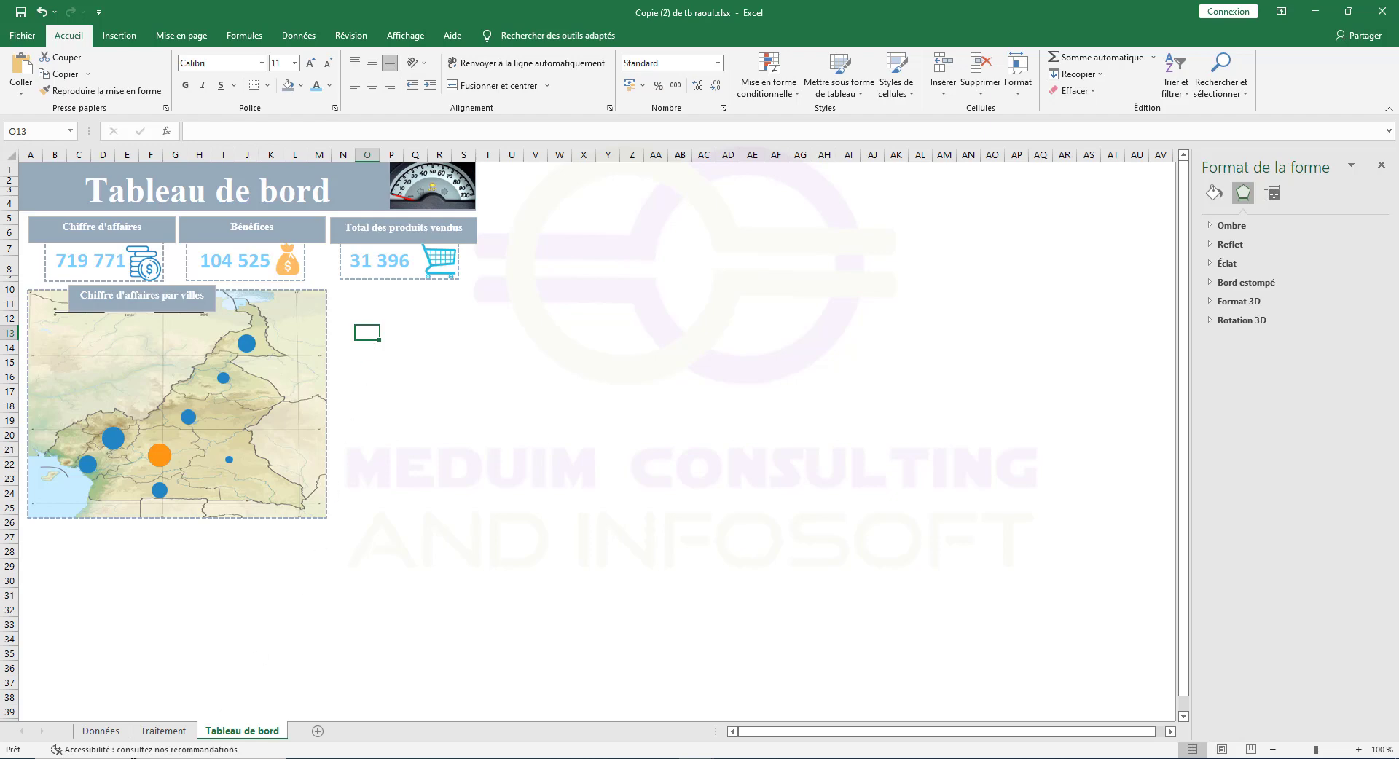
# Insert a pivot chart from the Données table (A1:I5685), placed on the existing Traitement sheet at cell A31.
pyautogui.click(164, 732)
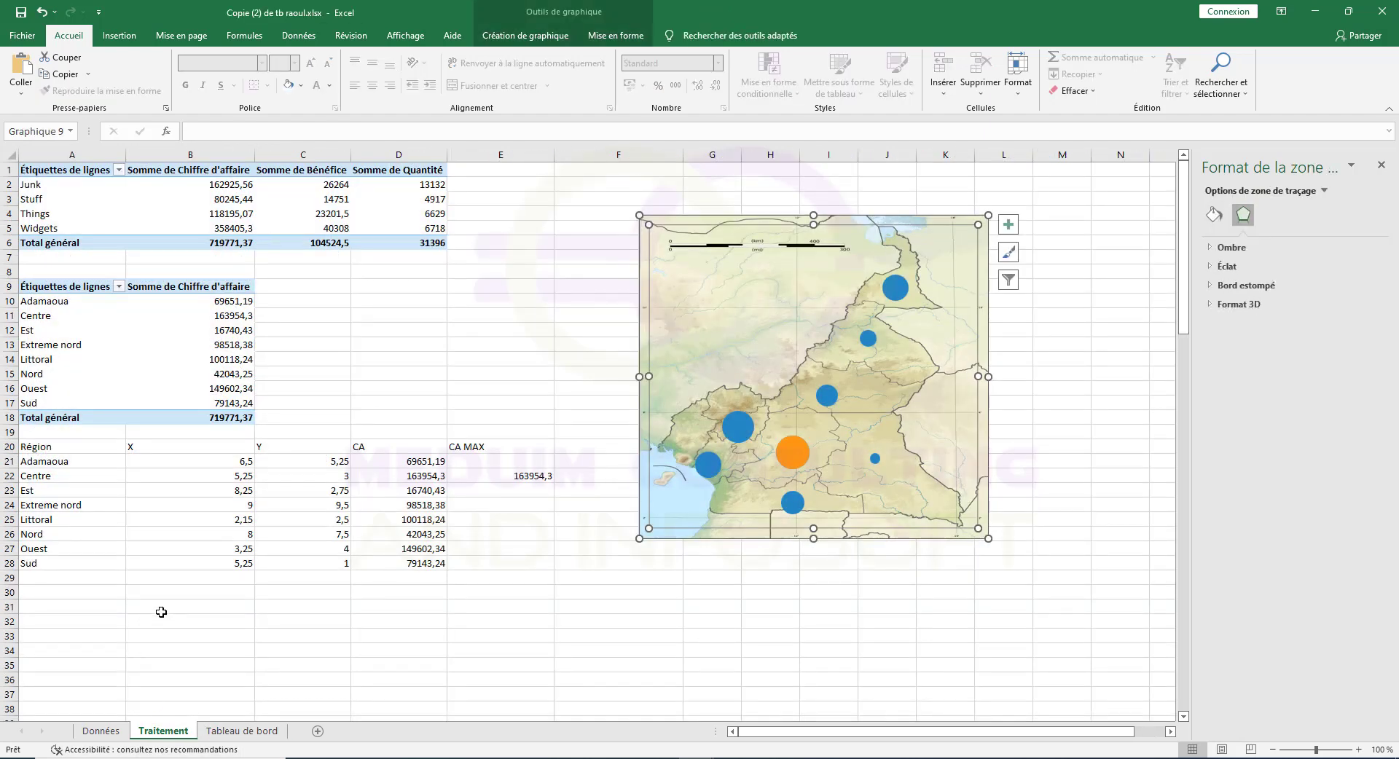
pyautogui.scroll(-5, 160, 609)
pyautogui.click(89, 417)
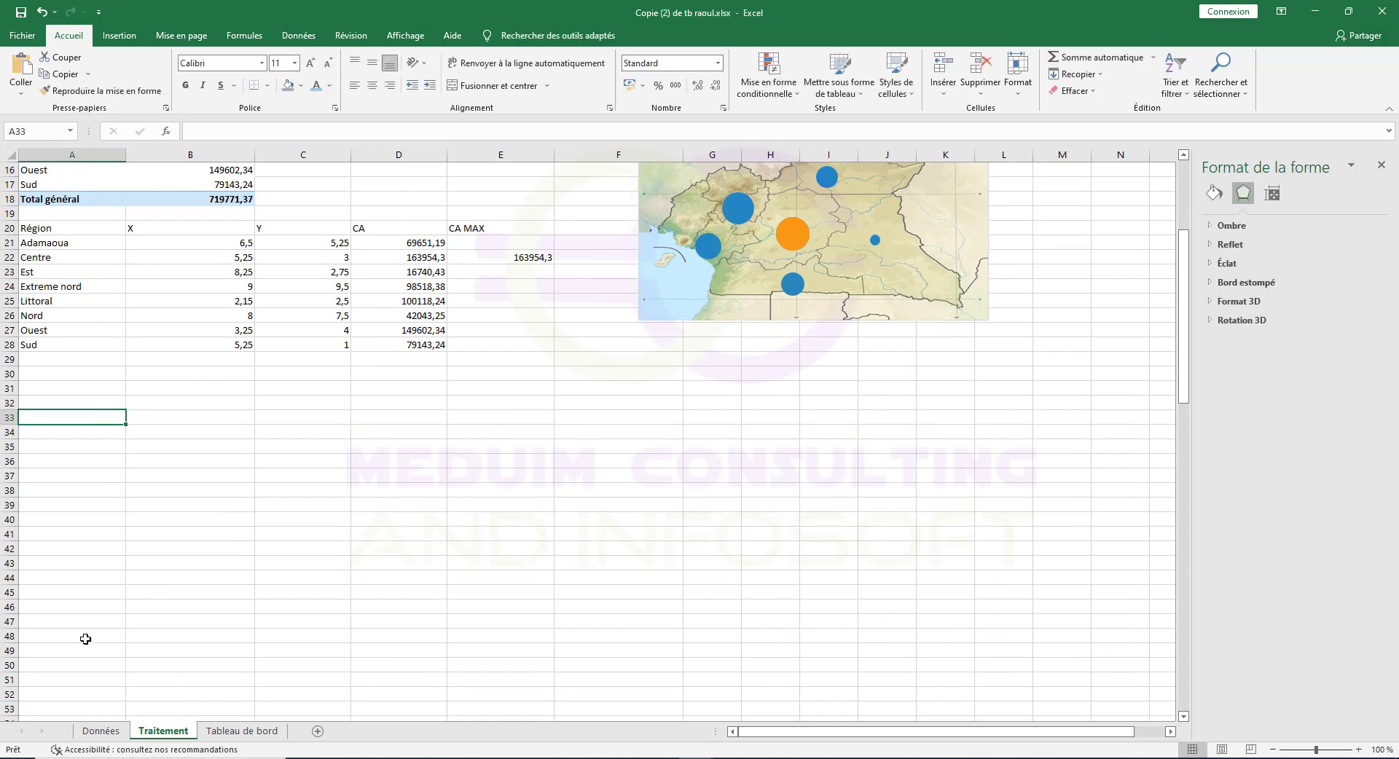
pyautogui.click(100, 731)
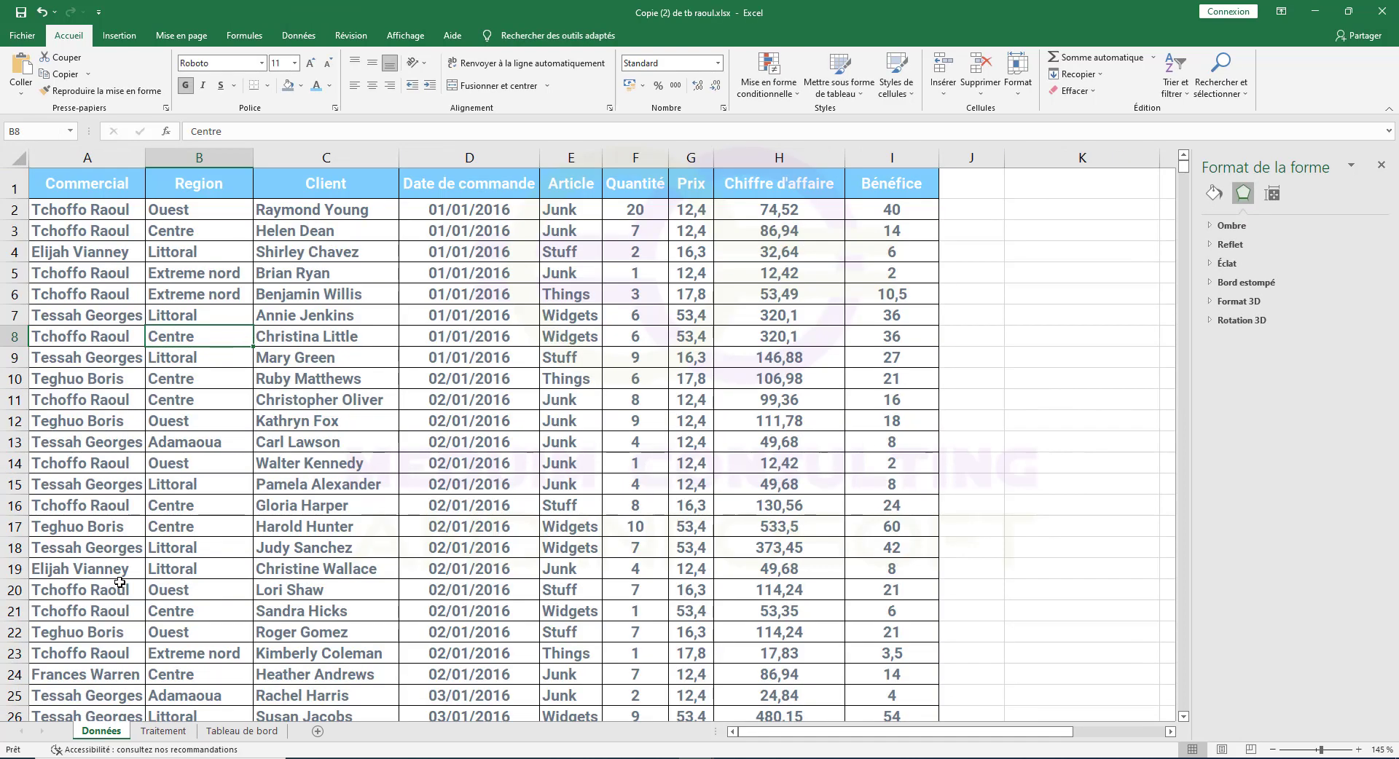
pyautogui.click(467, 336)
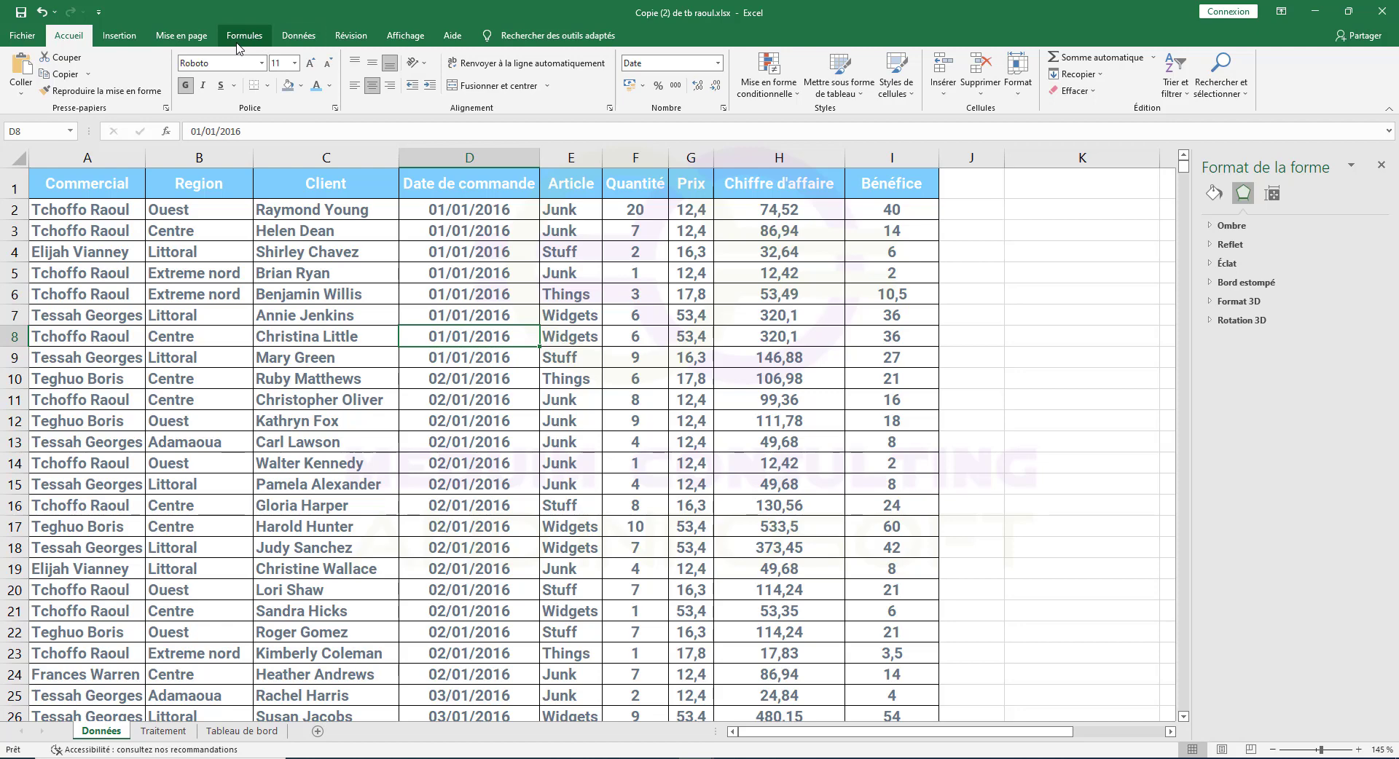
pyautogui.click(119, 35)
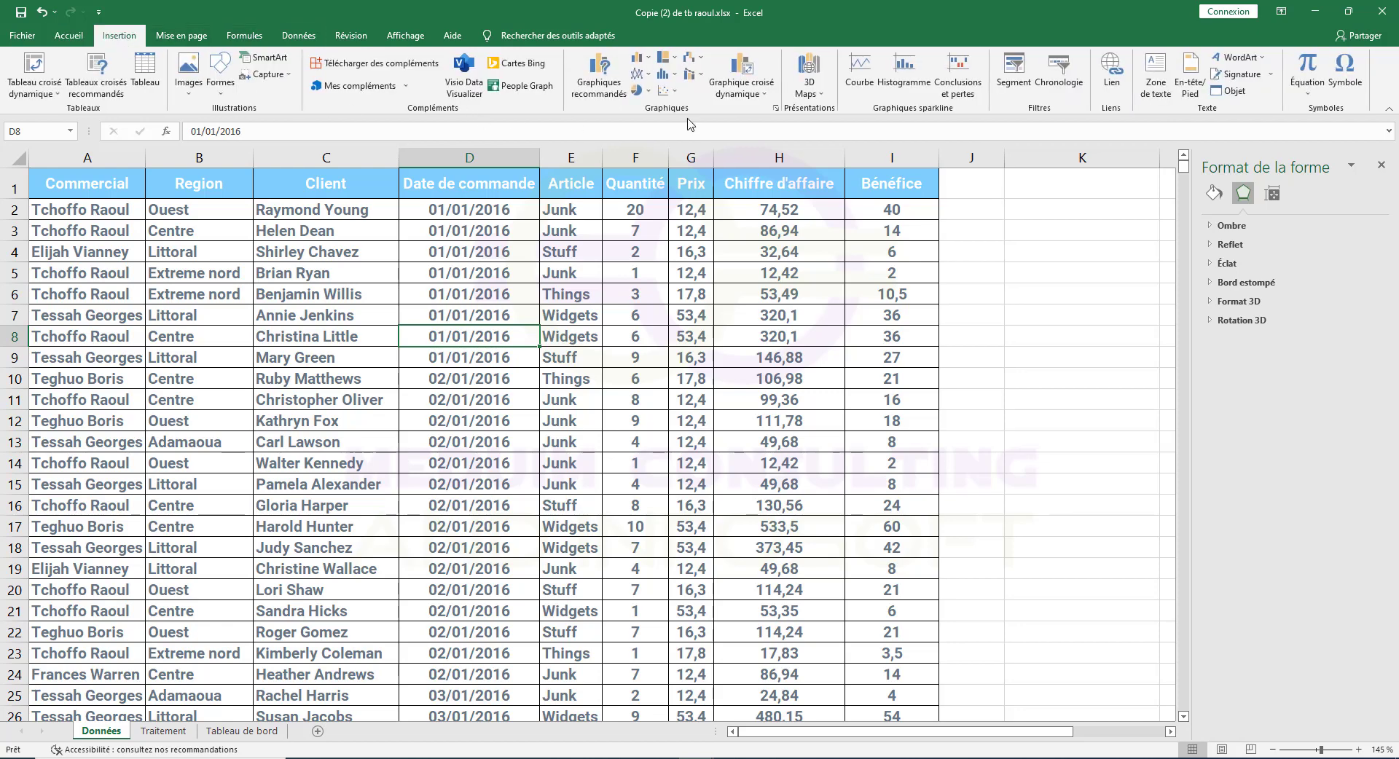
pyautogui.click(748, 71)
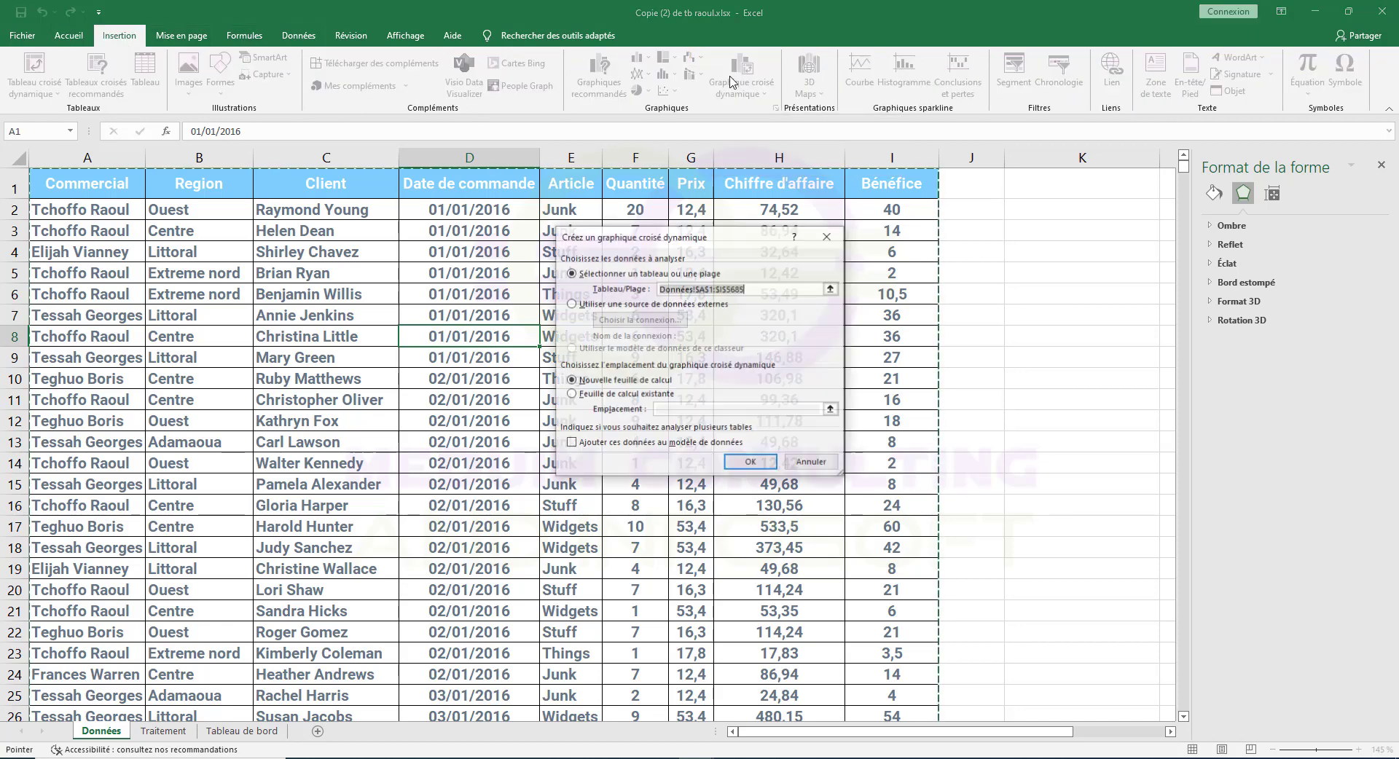
pyautogui.click(597, 394)
pyautogui.click(167, 730)
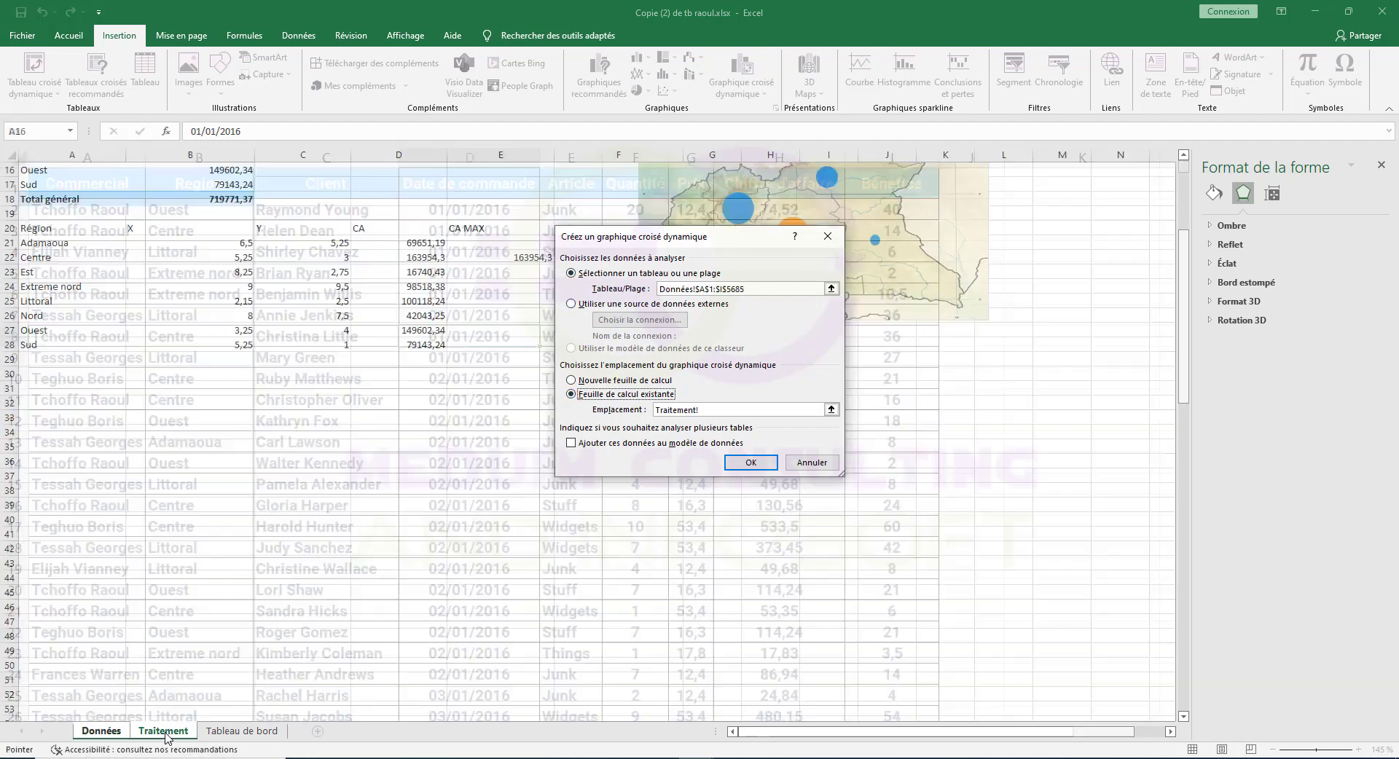
pyautogui.click(53, 392)
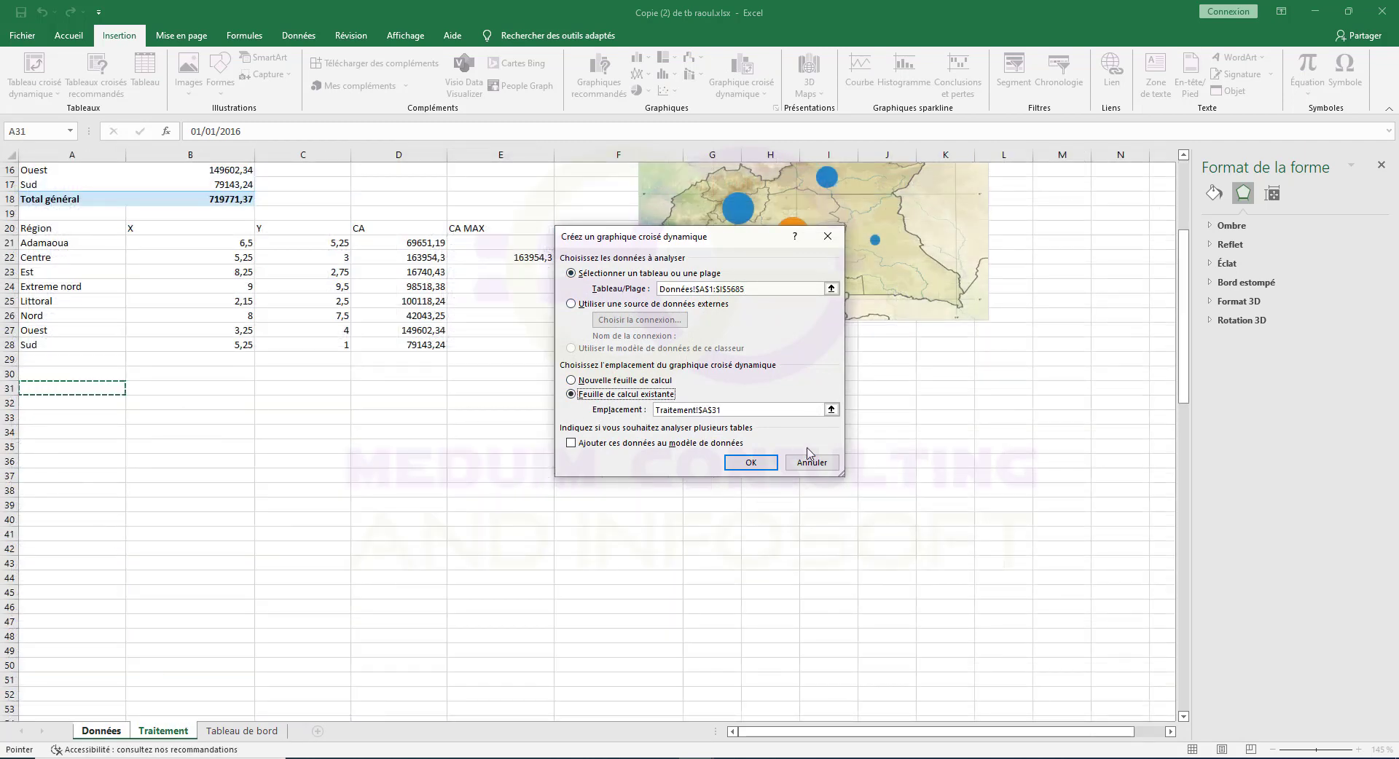
pyautogui.click(751, 462)
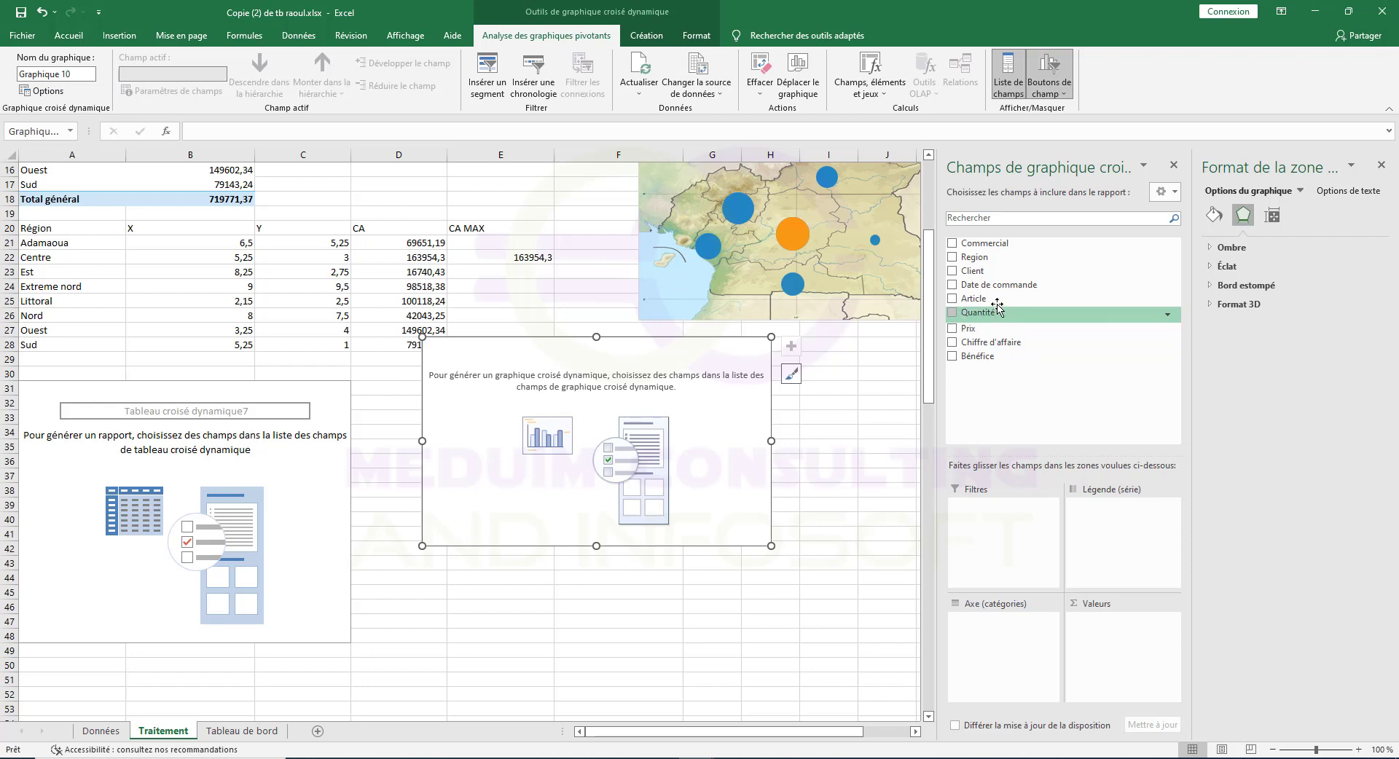
# Plot Chiffre d'affaire by the Mois grouping of Date de commande, without the date field itself, and place the chart beside its pivot table.
pyautogui.moveTo(1000, 285); pyautogui.dragTo(1001, 641)
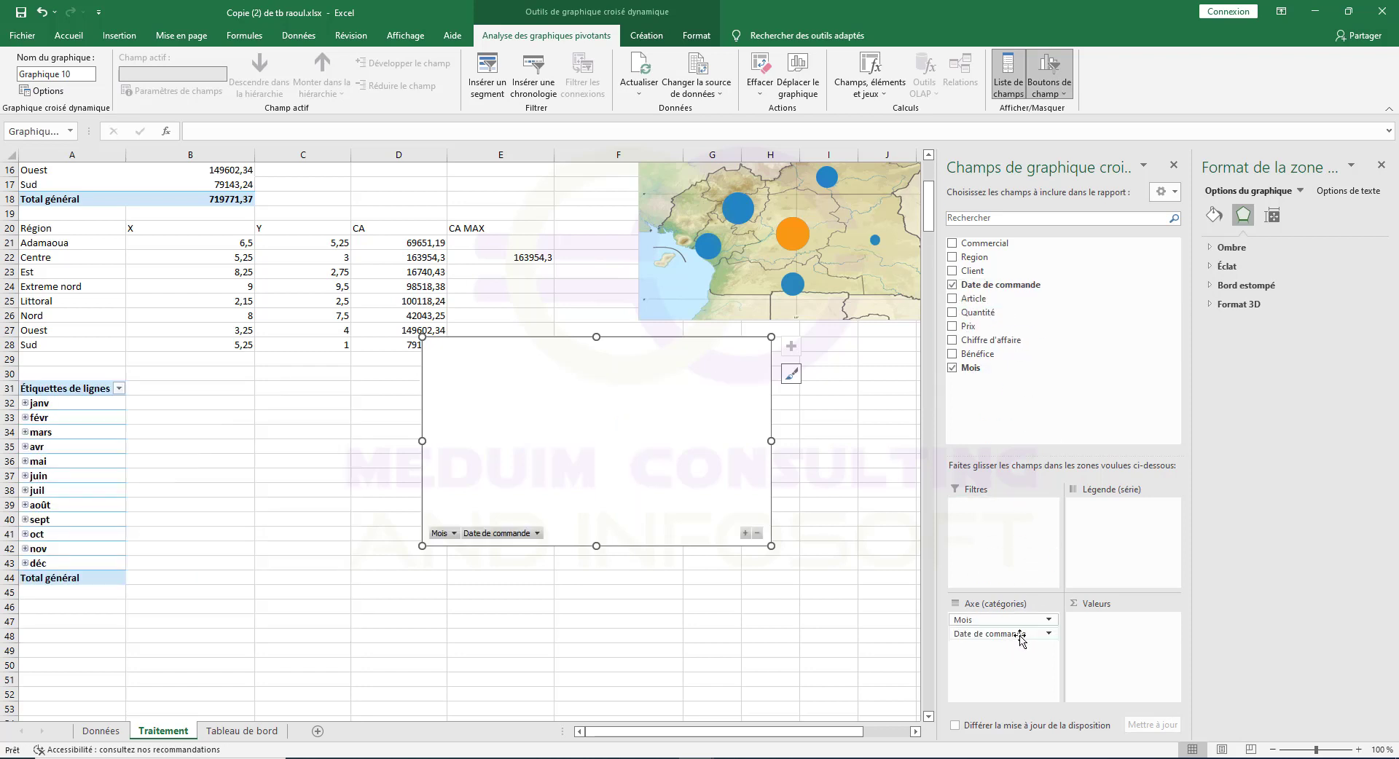
pyautogui.click(1020, 634)
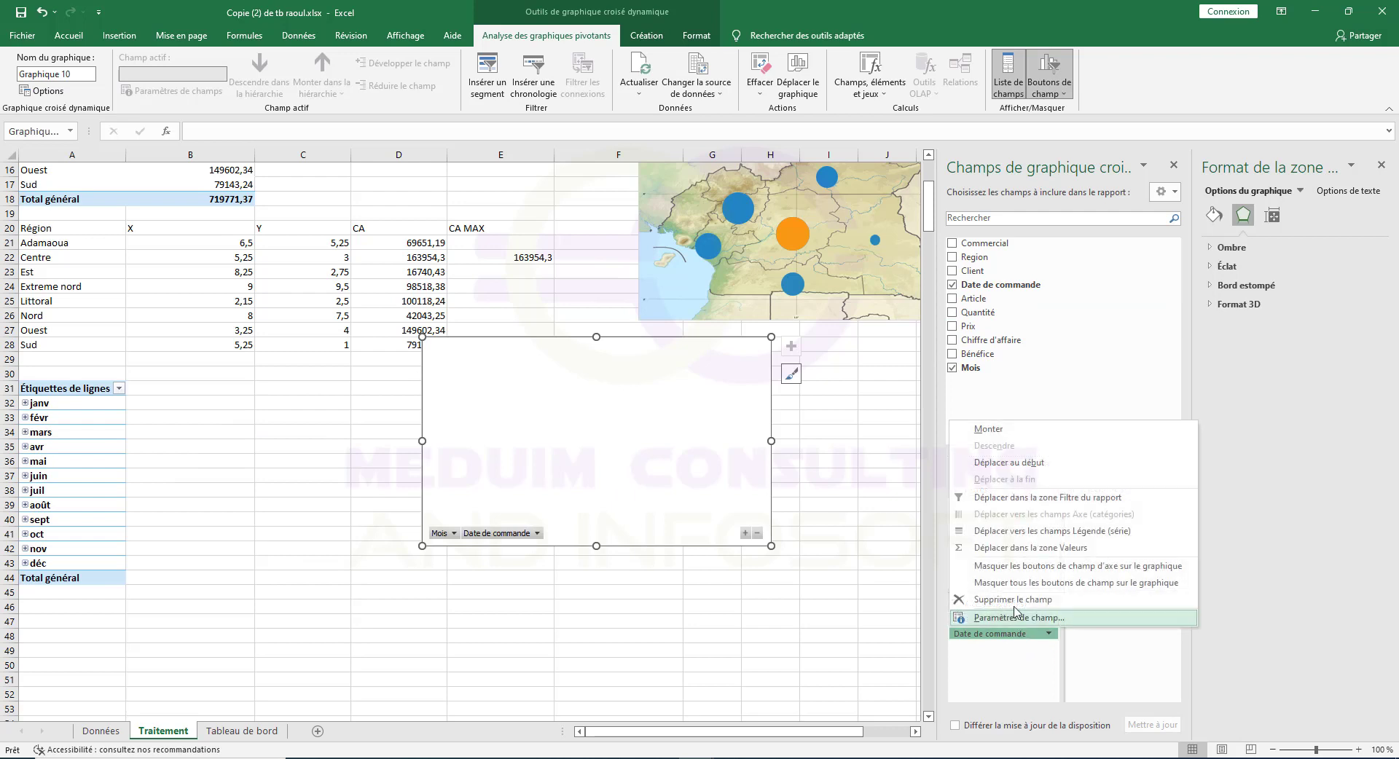
pyautogui.click(1017, 600)
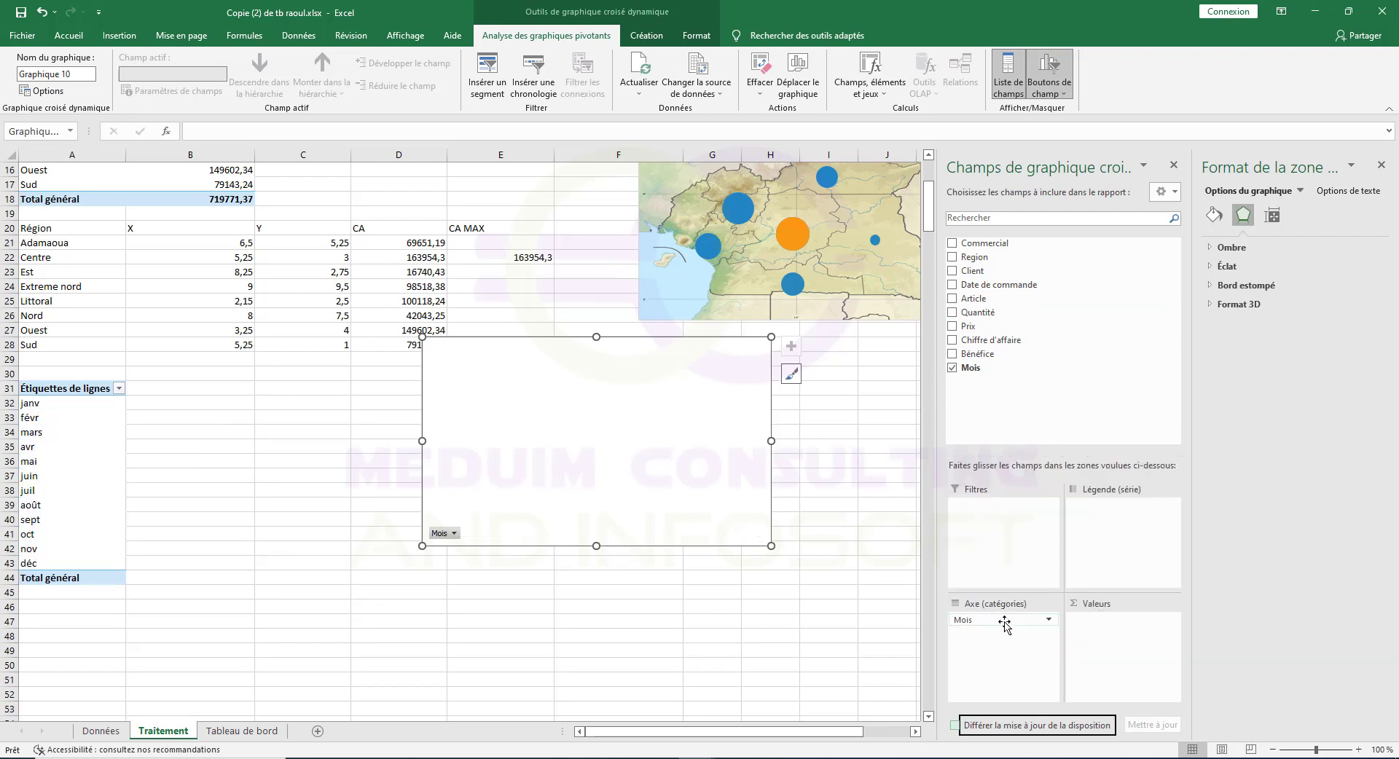
pyautogui.moveTo(998, 345); pyautogui.dragTo(1119, 636)
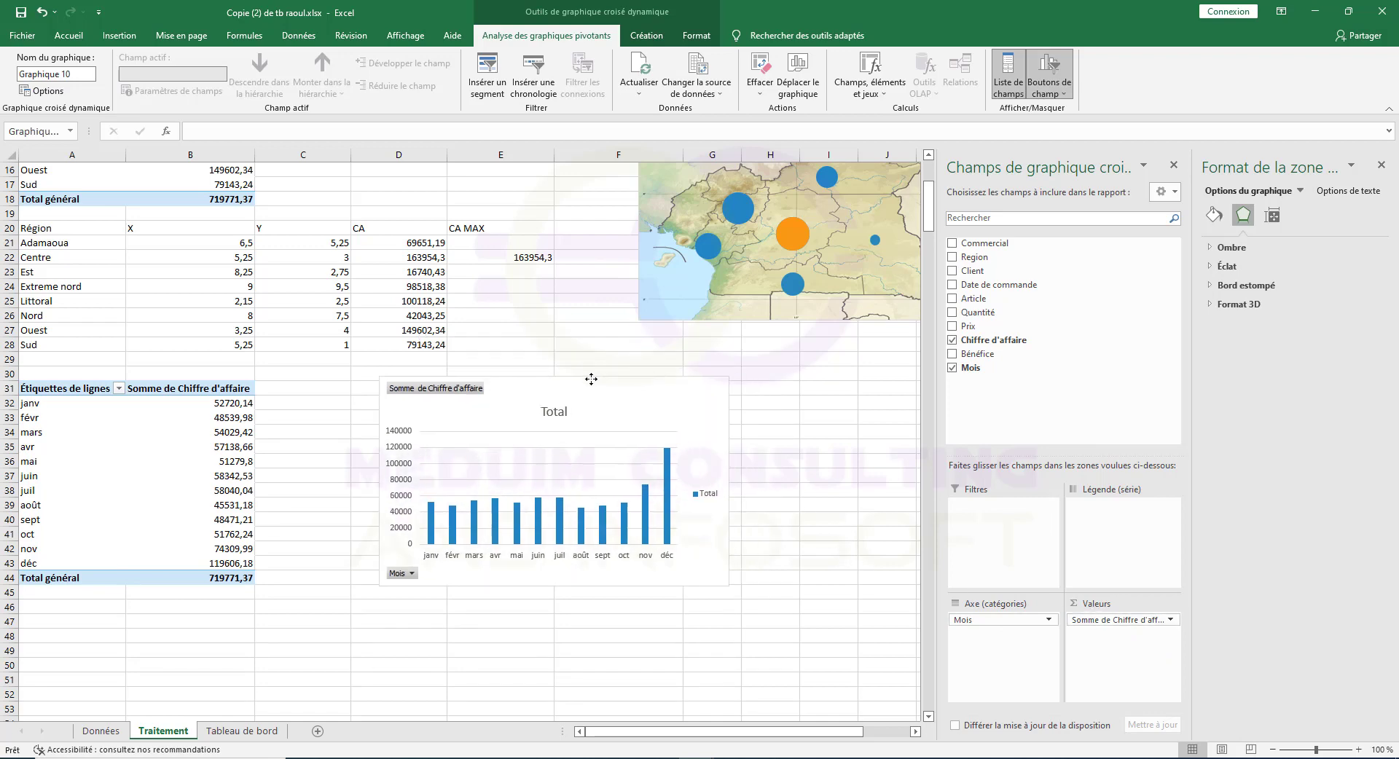
pyautogui.moveTo(621, 384); pyautogui.dragTo(550, 431)
# Delete the pivot chart's title and legend, and hide all of its field buttons.
pyautogui.click(537, 419)
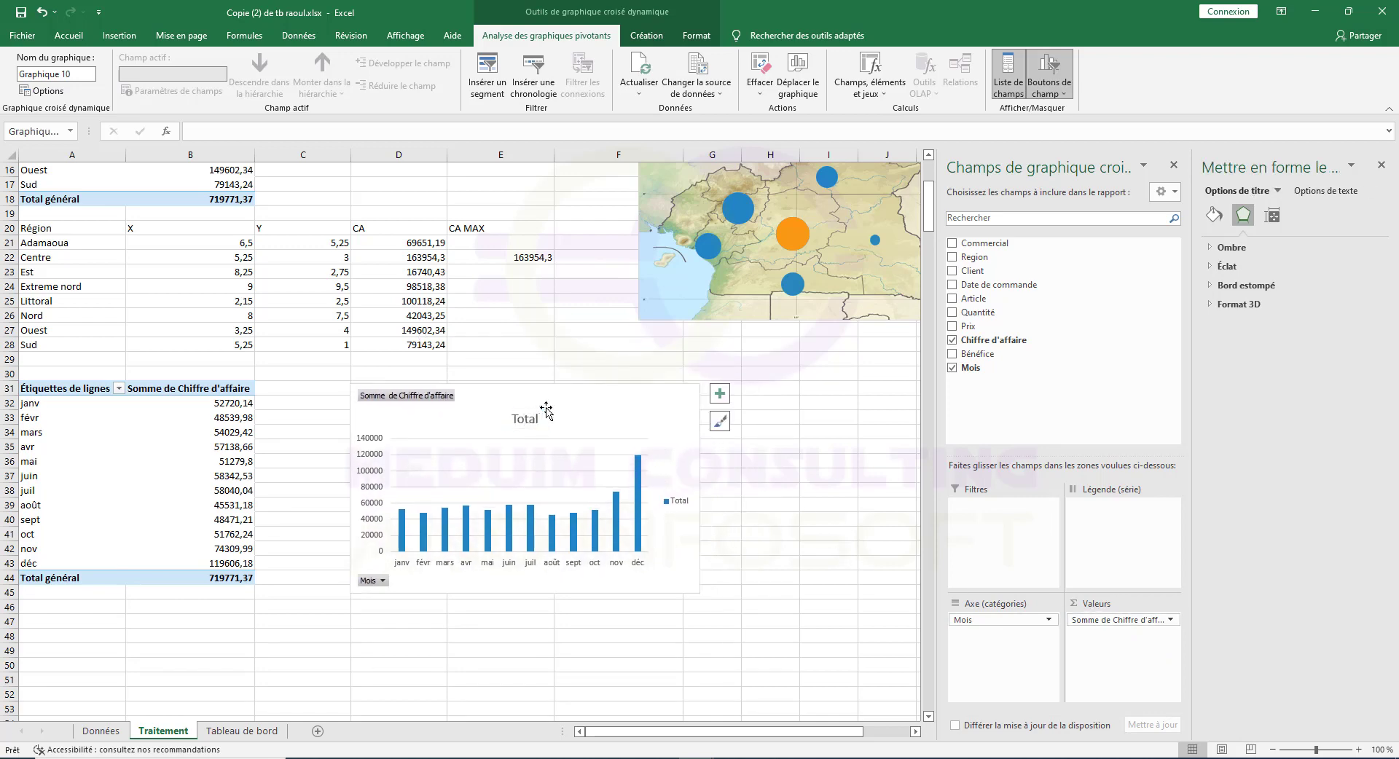
pyautogui.press('Delete')
pyautogui.click(677, 488)
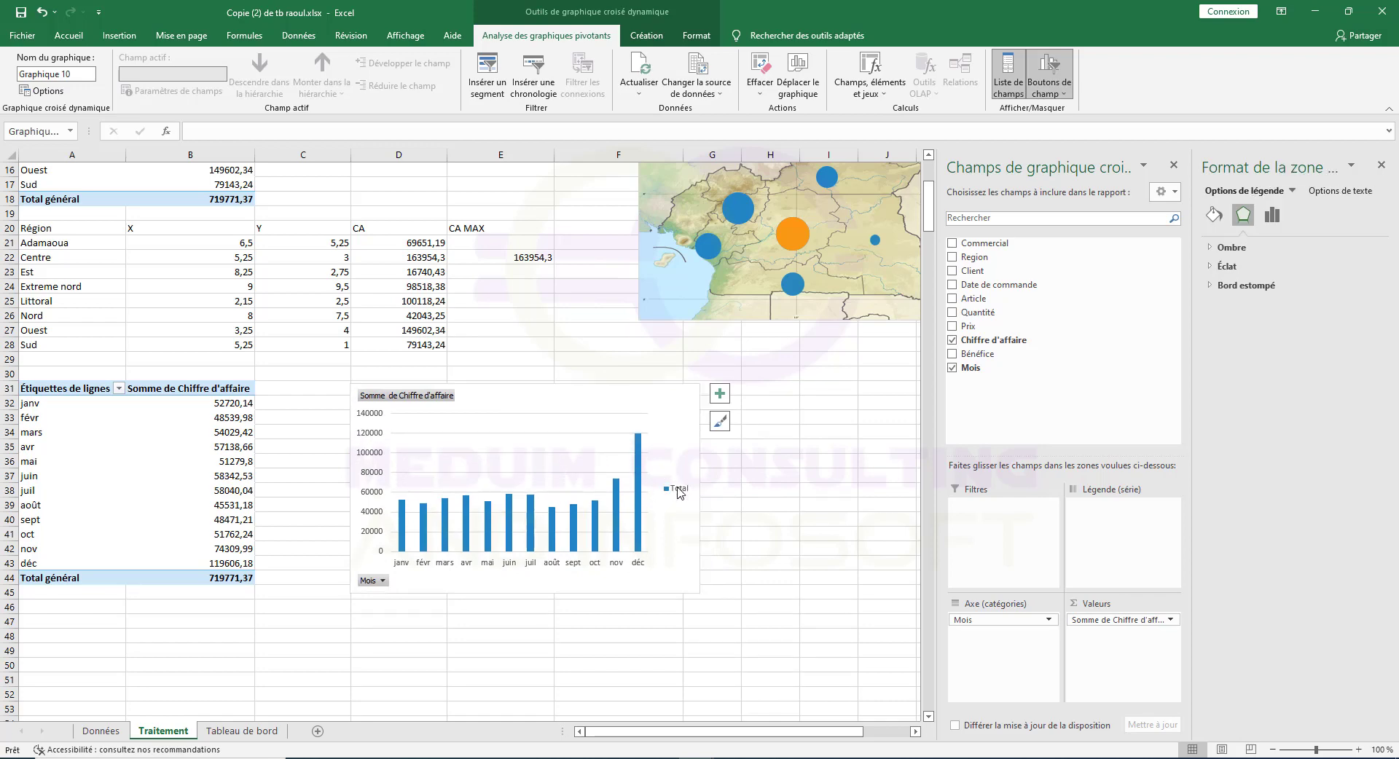
pyautogui.press('Delete')
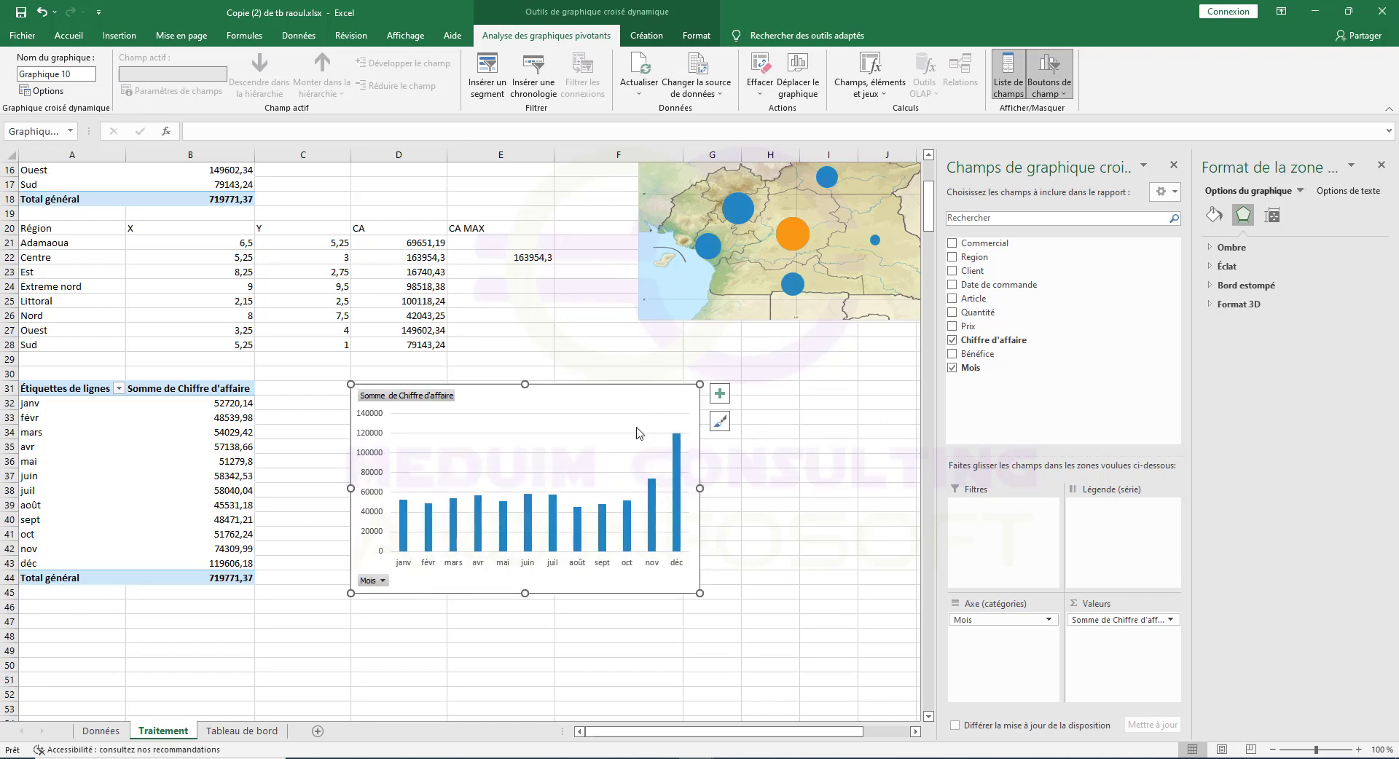
pyautogui.click(1064, 93)
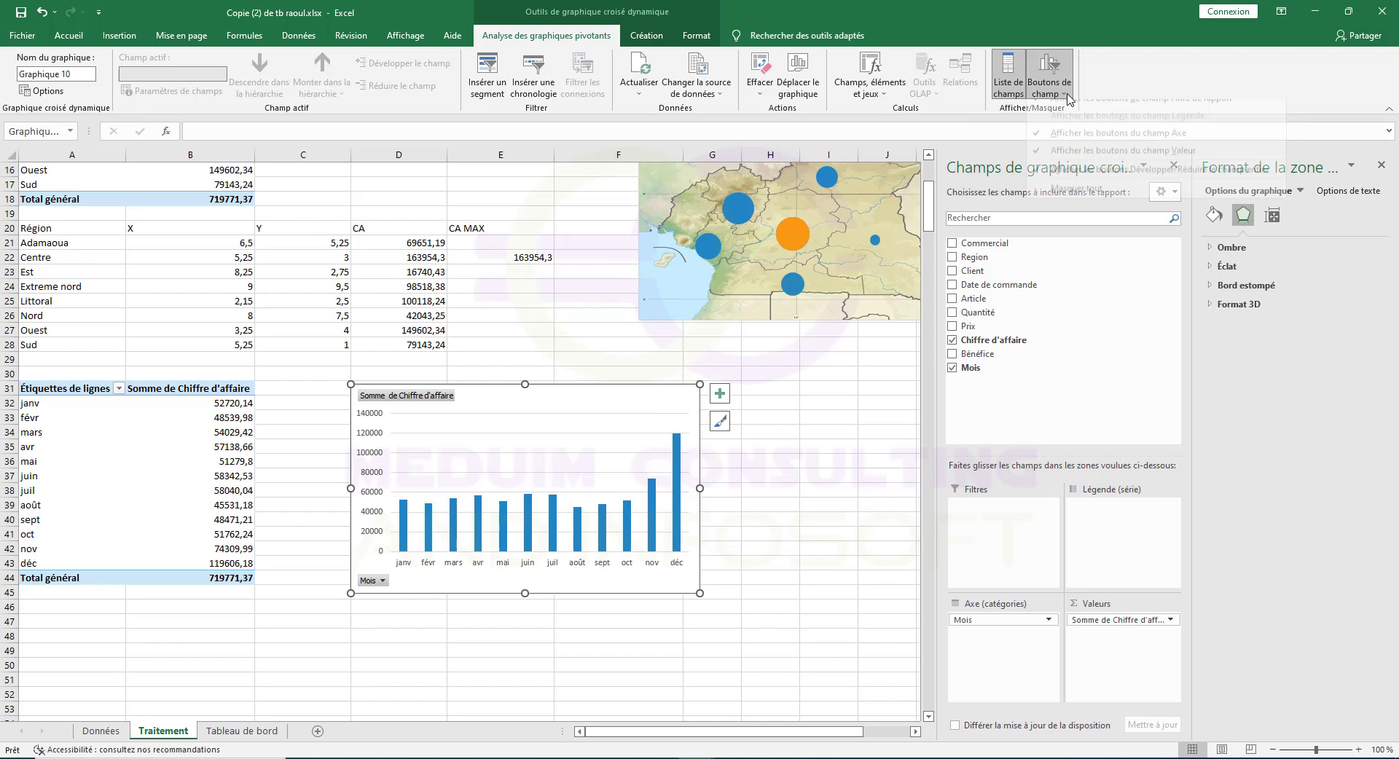
pyautogui.click(1067, 208)
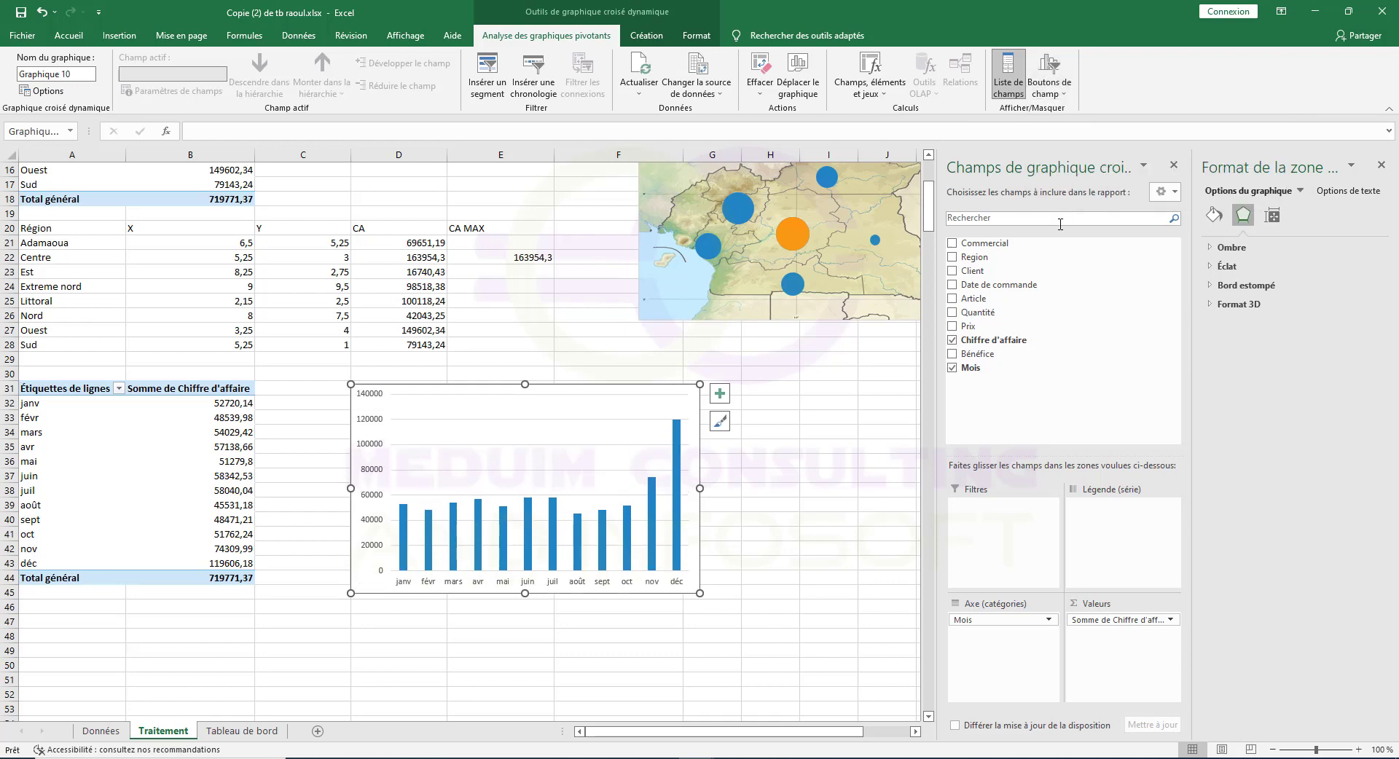
# Delete the vertical axis and the horizontal gridlines from the monthly chart.
pyautogui.click(368, 419)
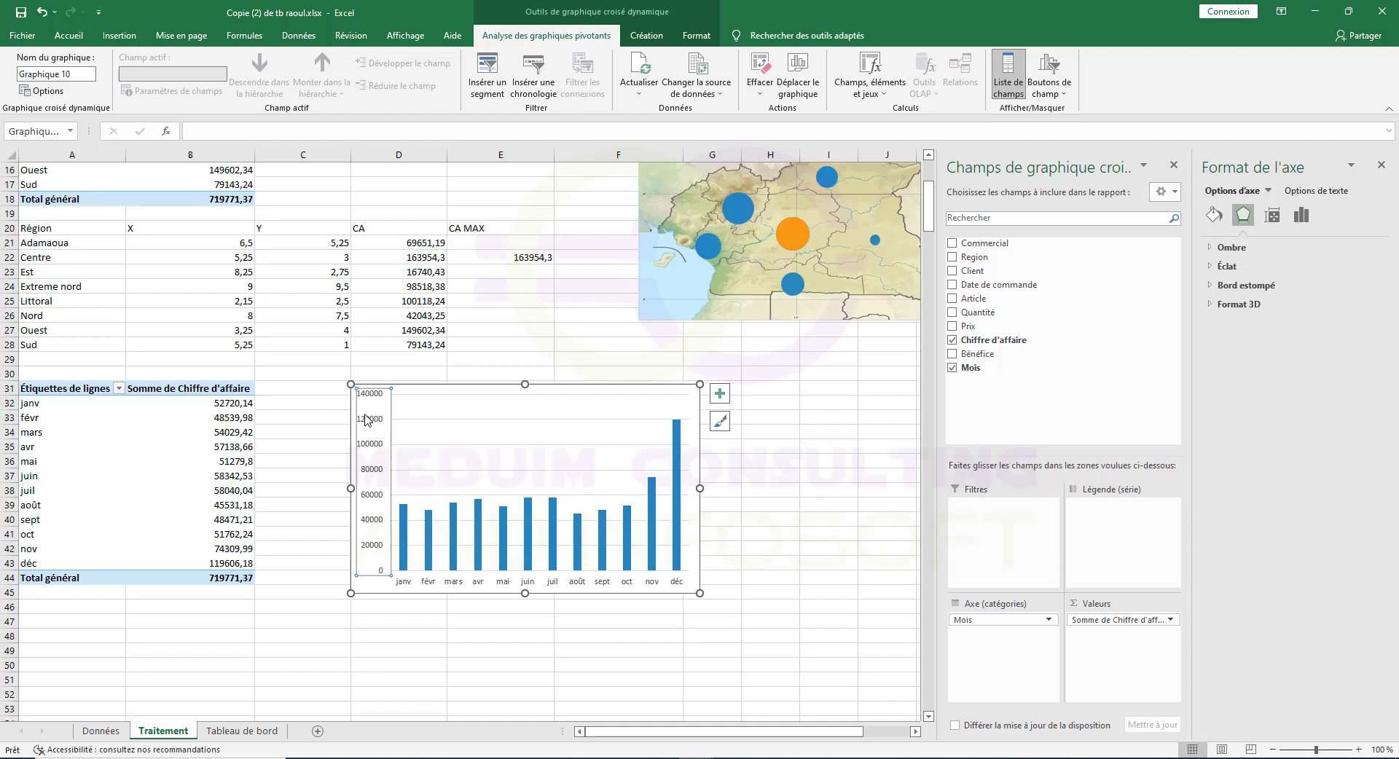
pyautogui.press('Delete')
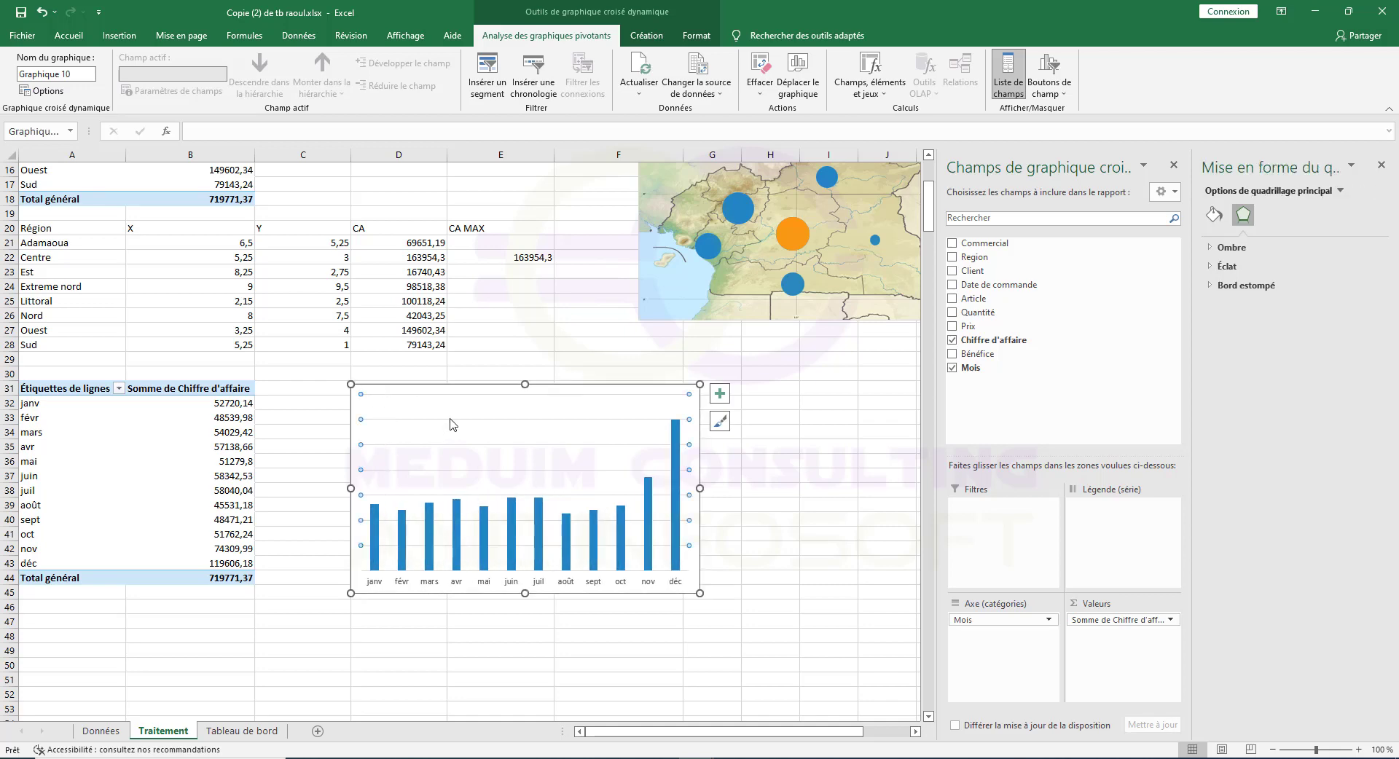
pyautogui.press('Delete')
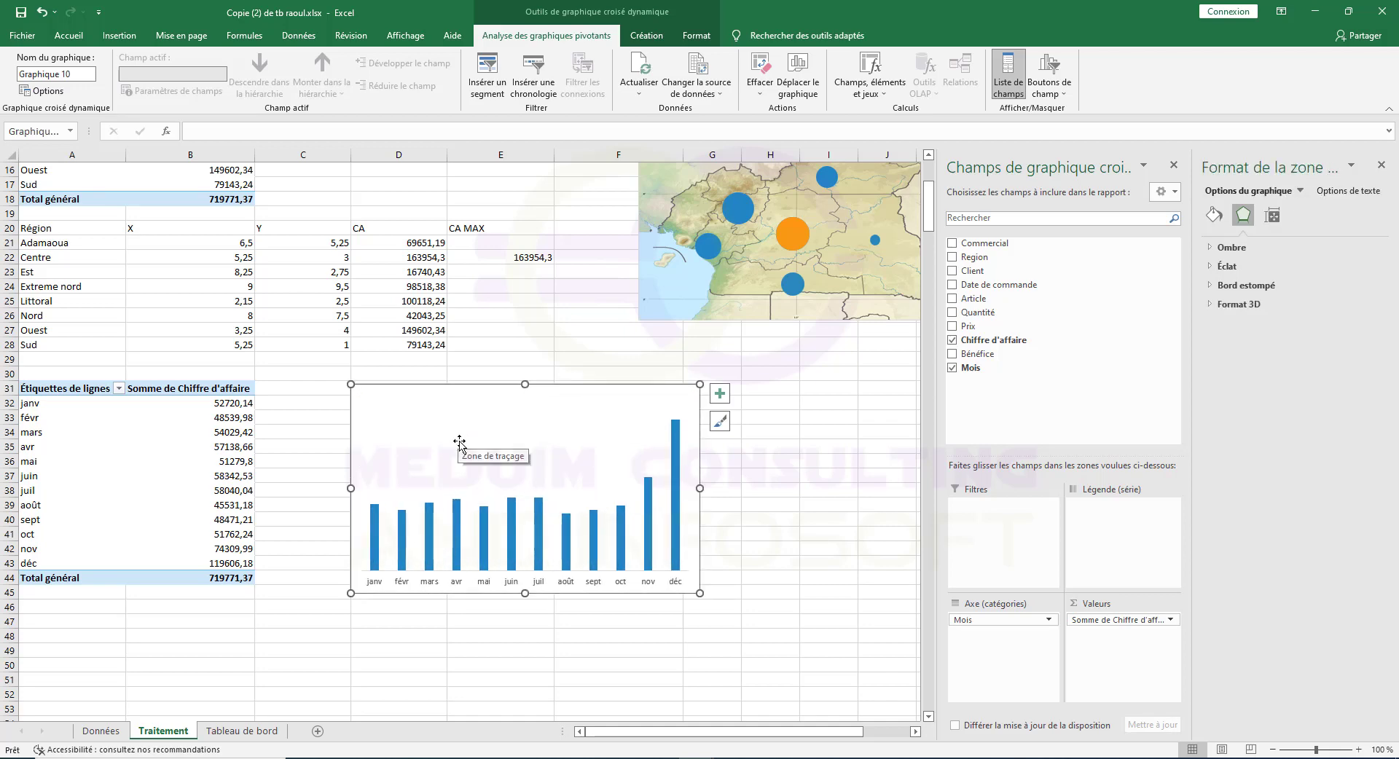
pyautogui.click(488, 470)
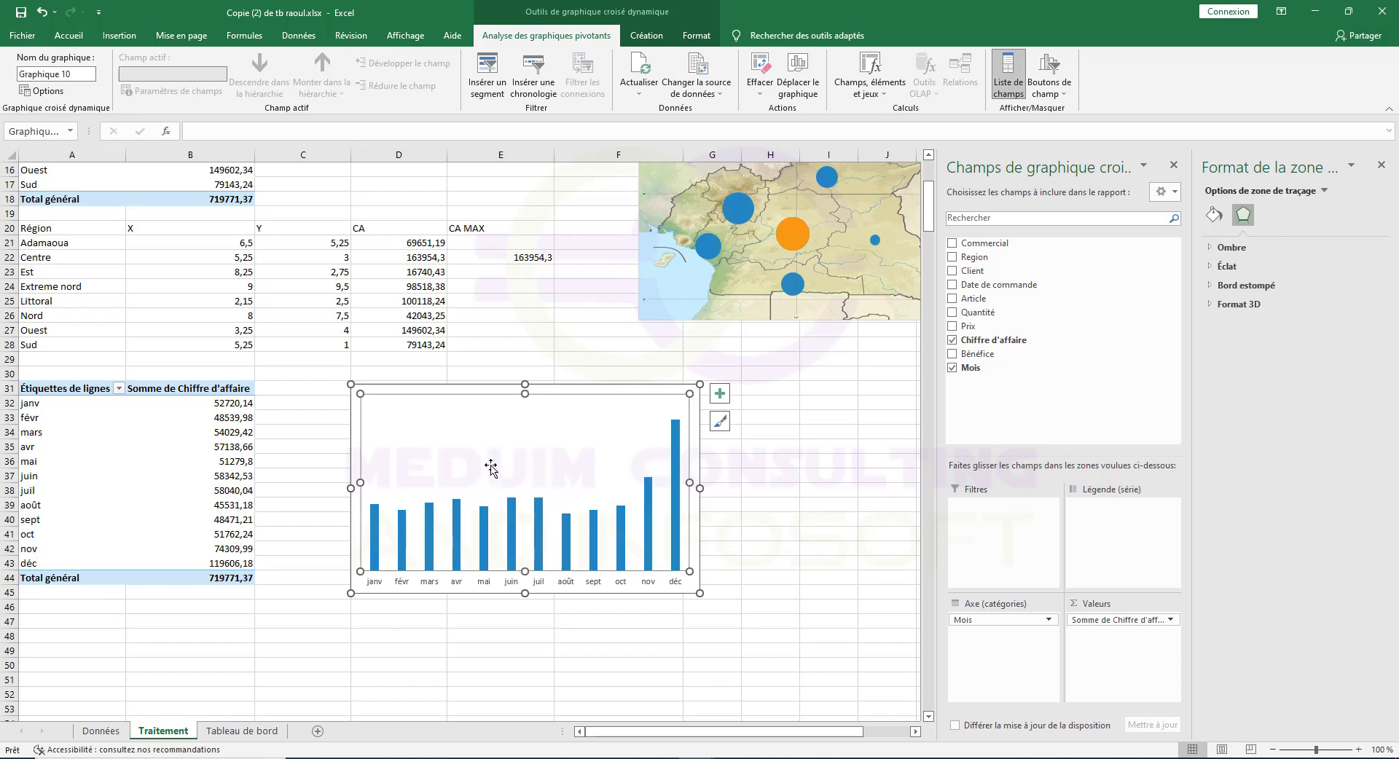
pyautogui.click(656, 40)
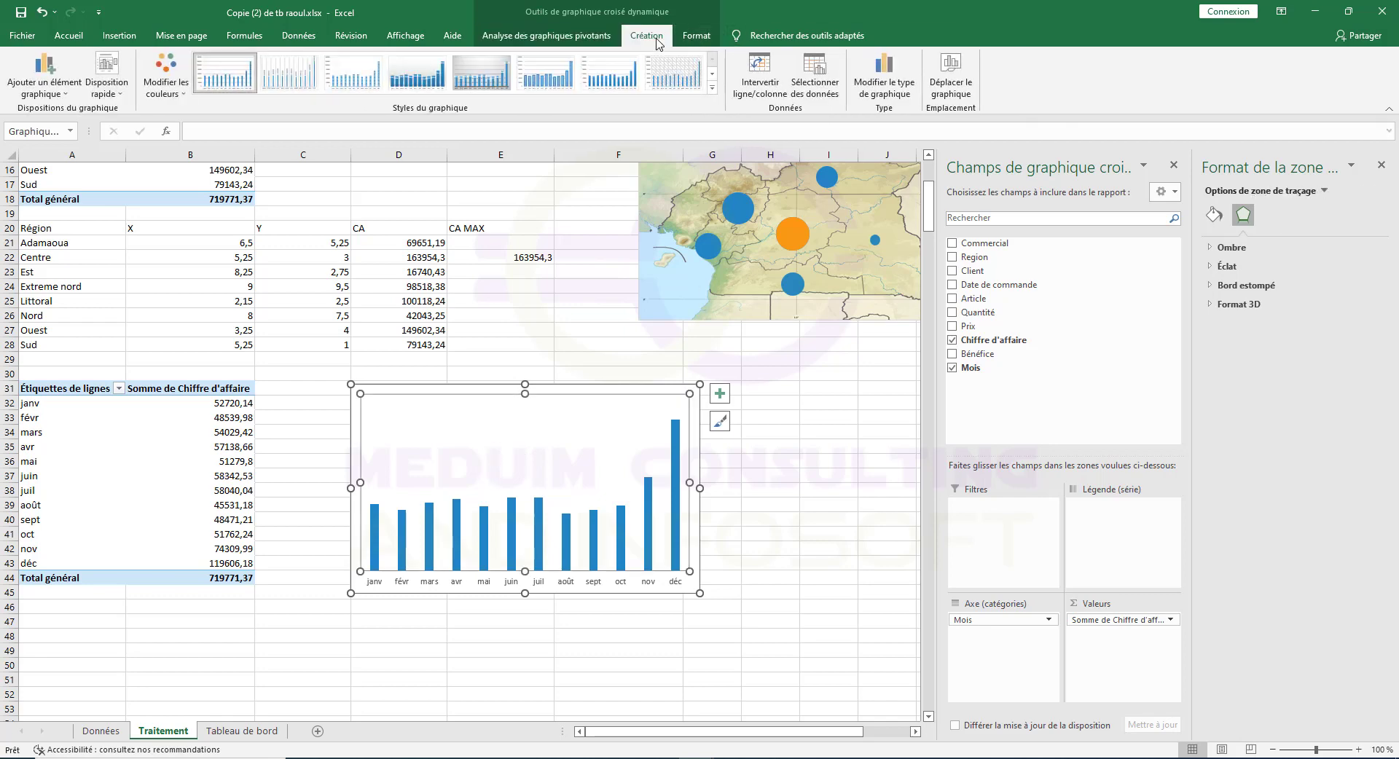
pyautogui.click(897, 100)
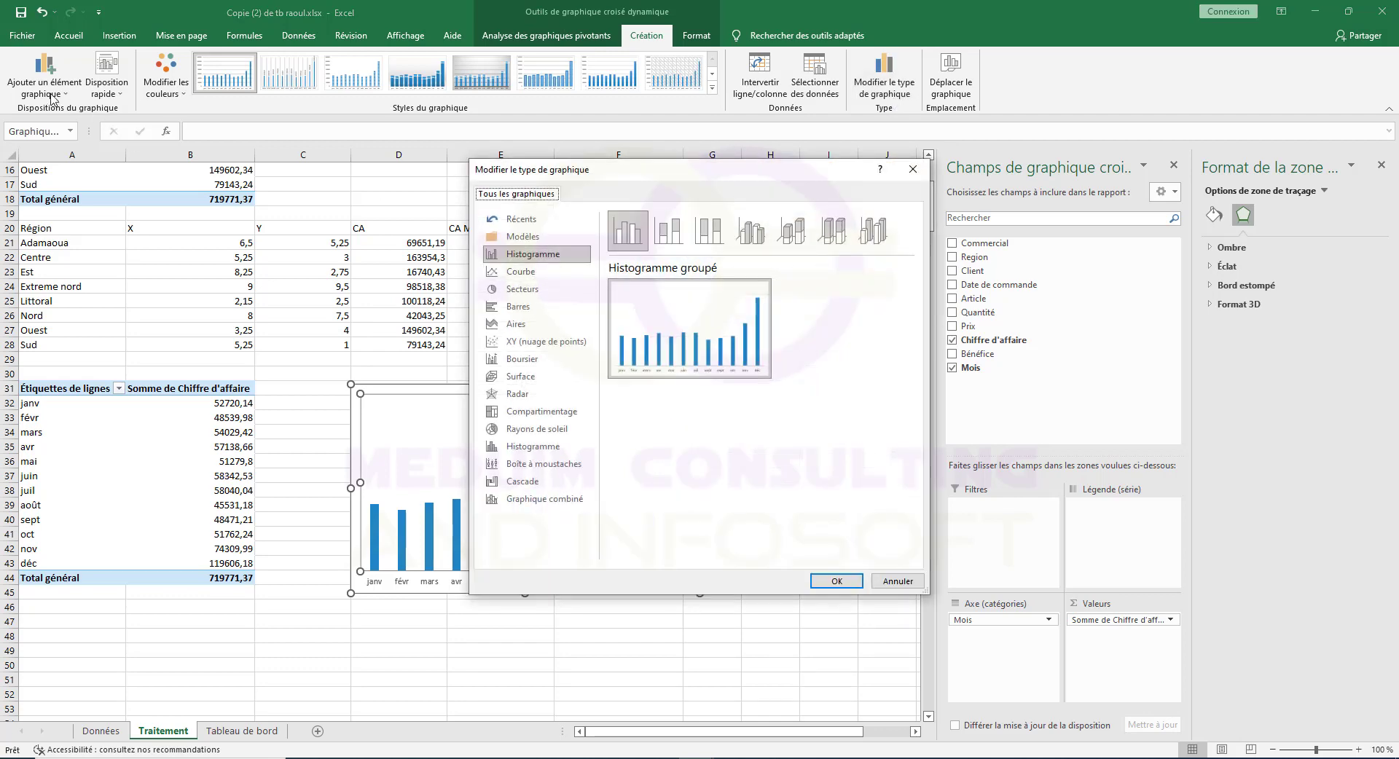
pyautogui.click(912, 169)
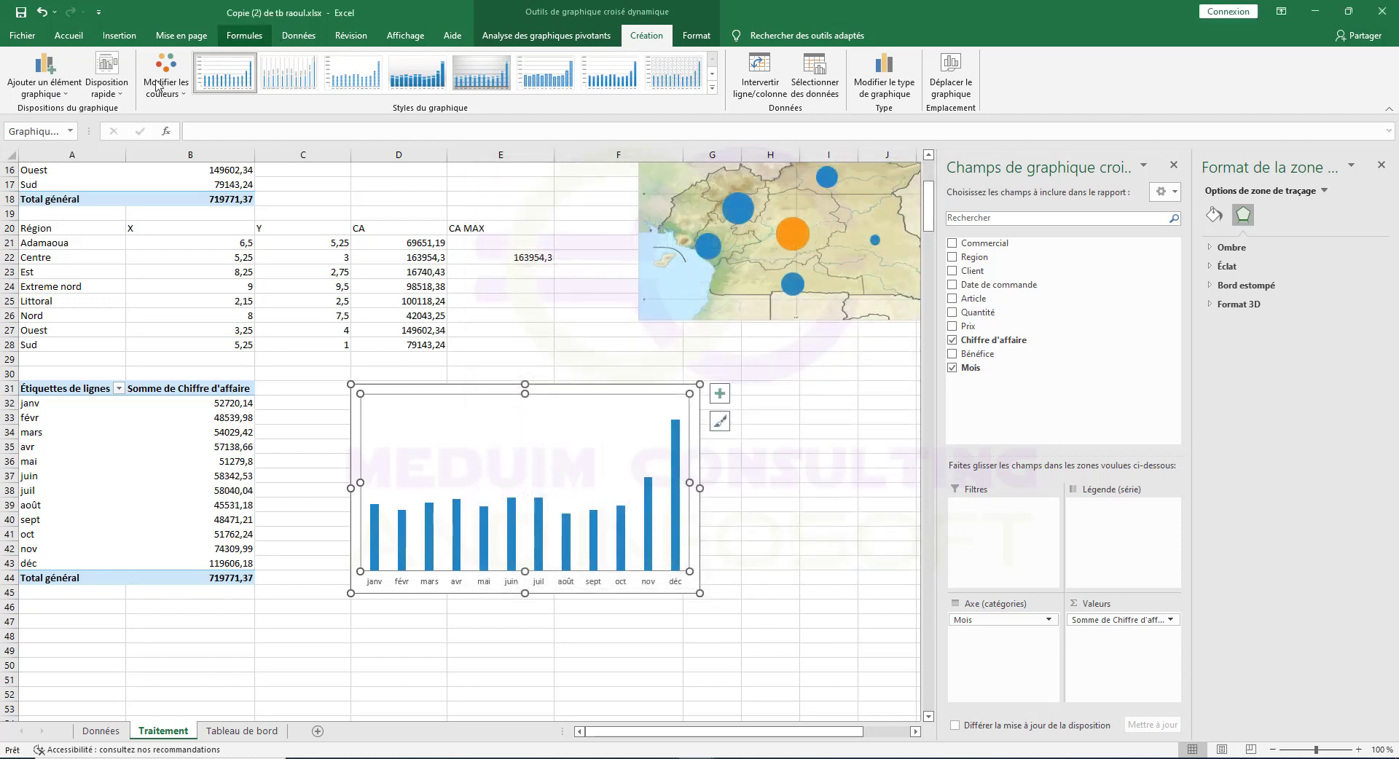
pyautogui.click(33, 86)
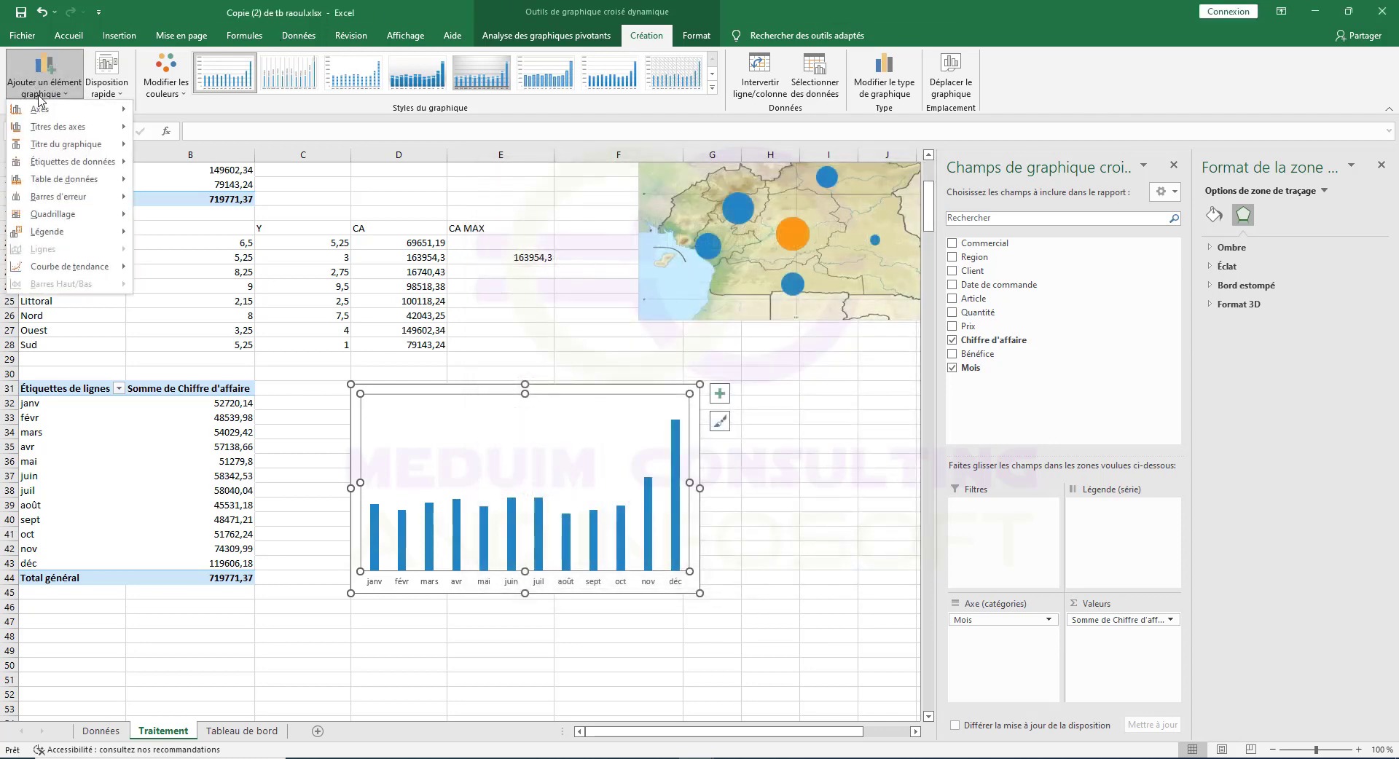
pyautogui.click(848, 535)
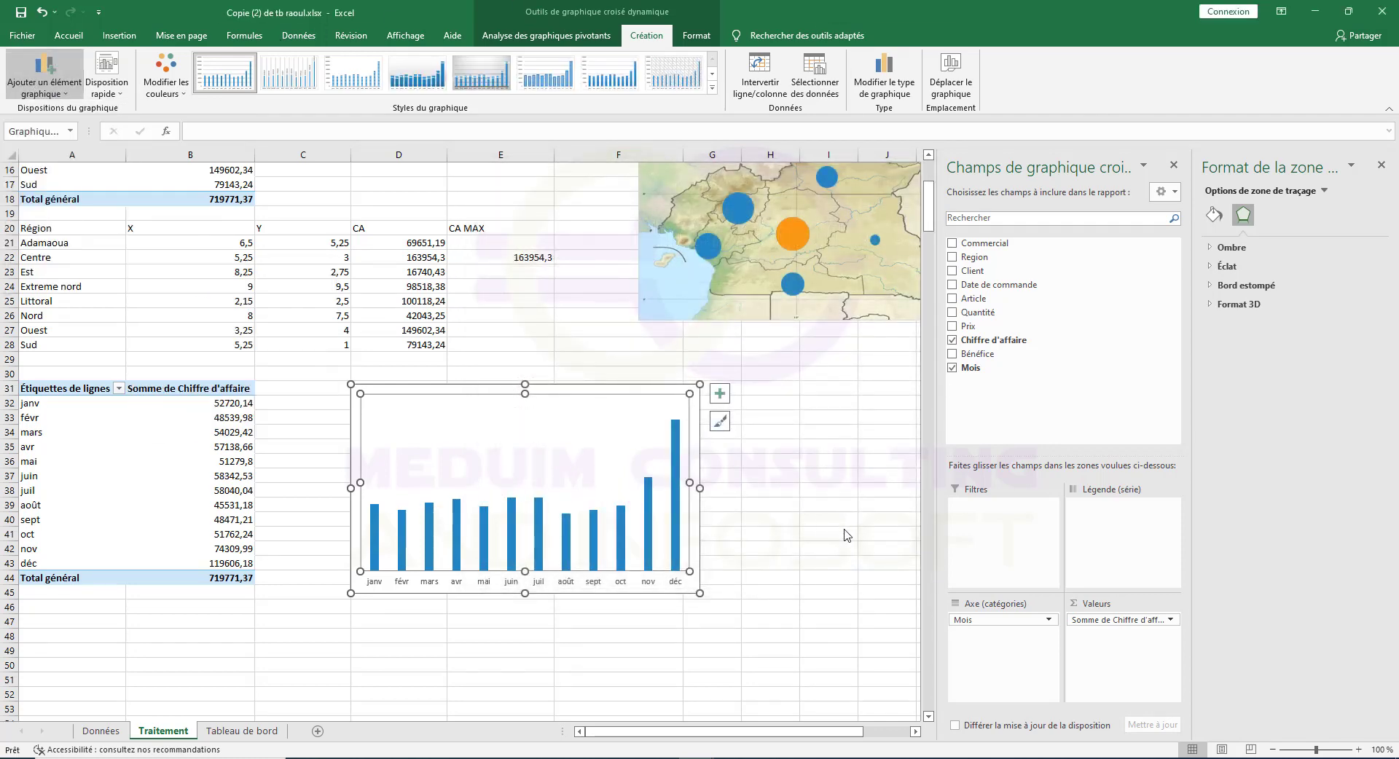
pyautogui.click(784, 496)
# Change the monthly pivot chart's type from clustered columns to a simple line (Courbe).
pyautogui.click(580, 421)
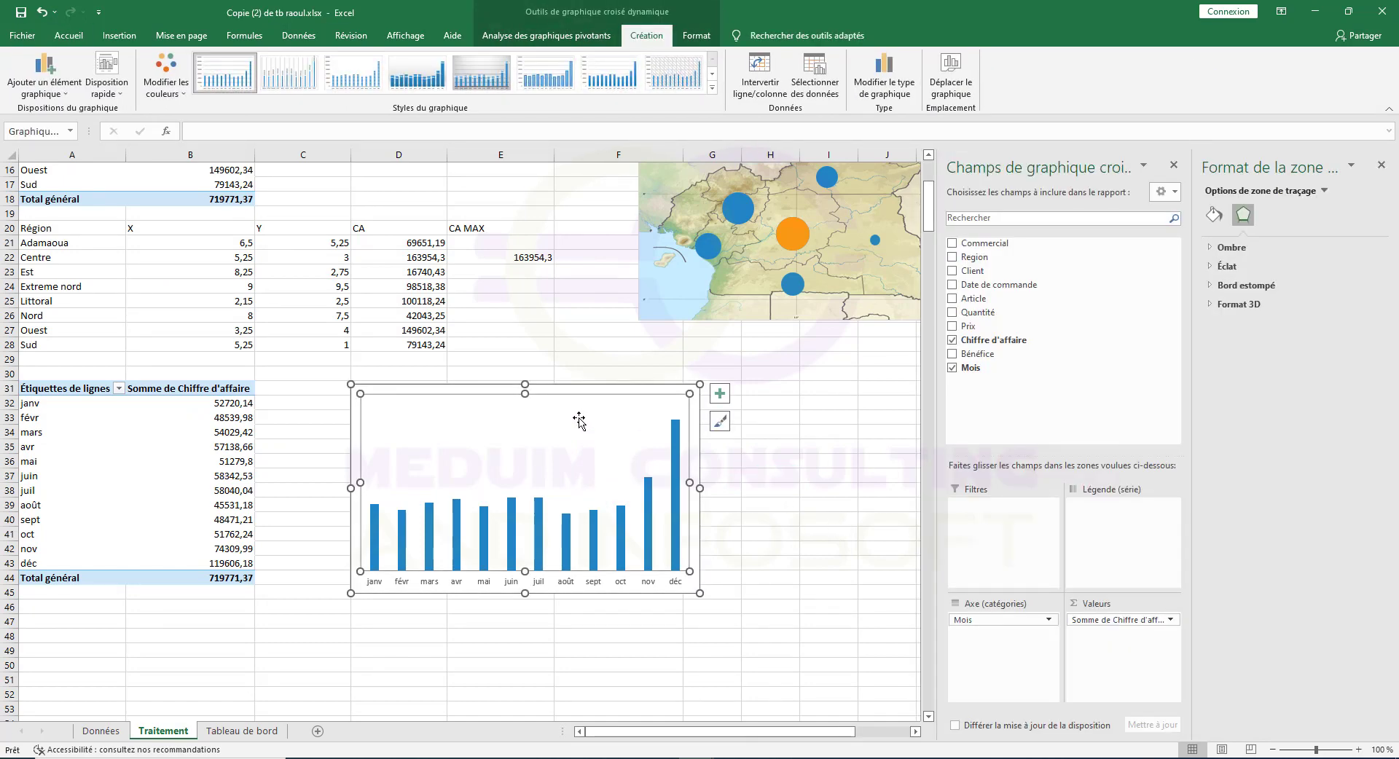
pyautogui.rightClick(580, 422)
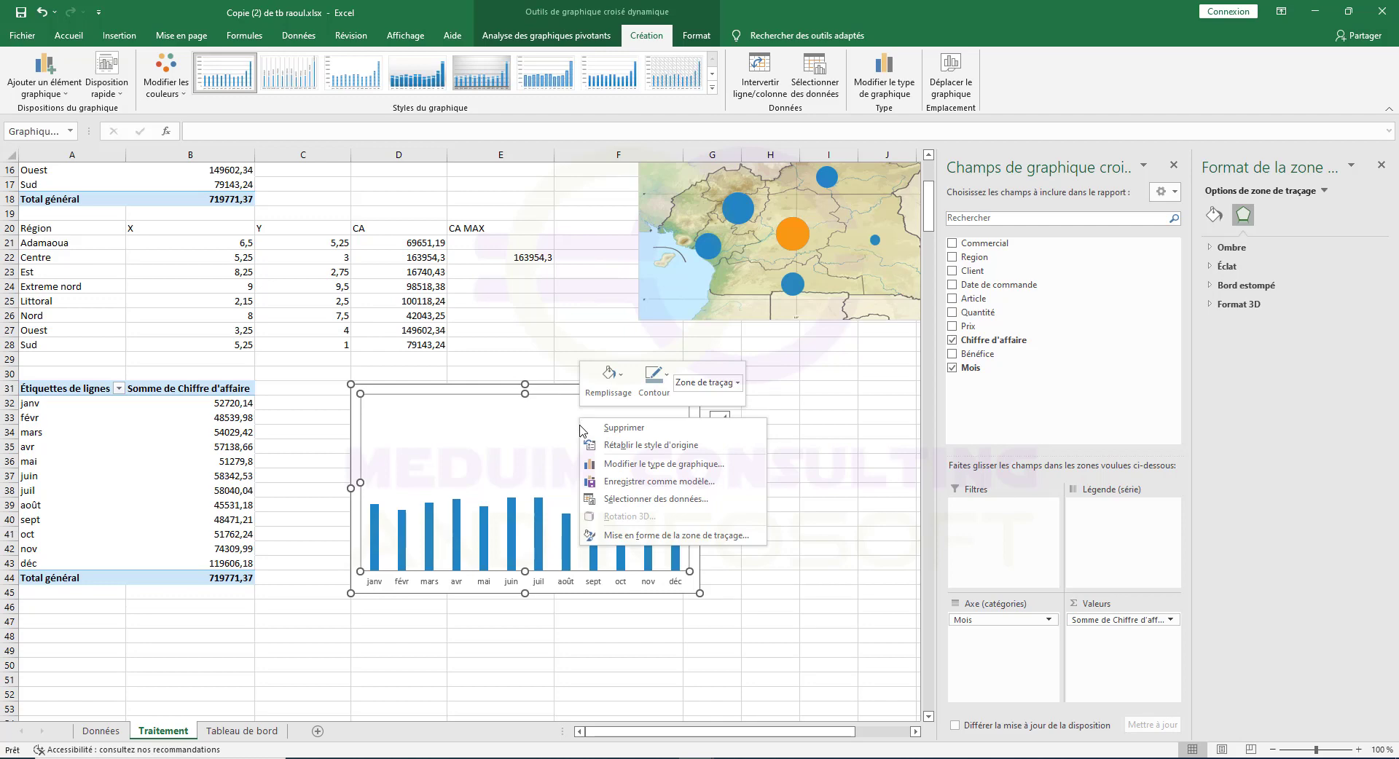
pyautogui.click(642, 464)
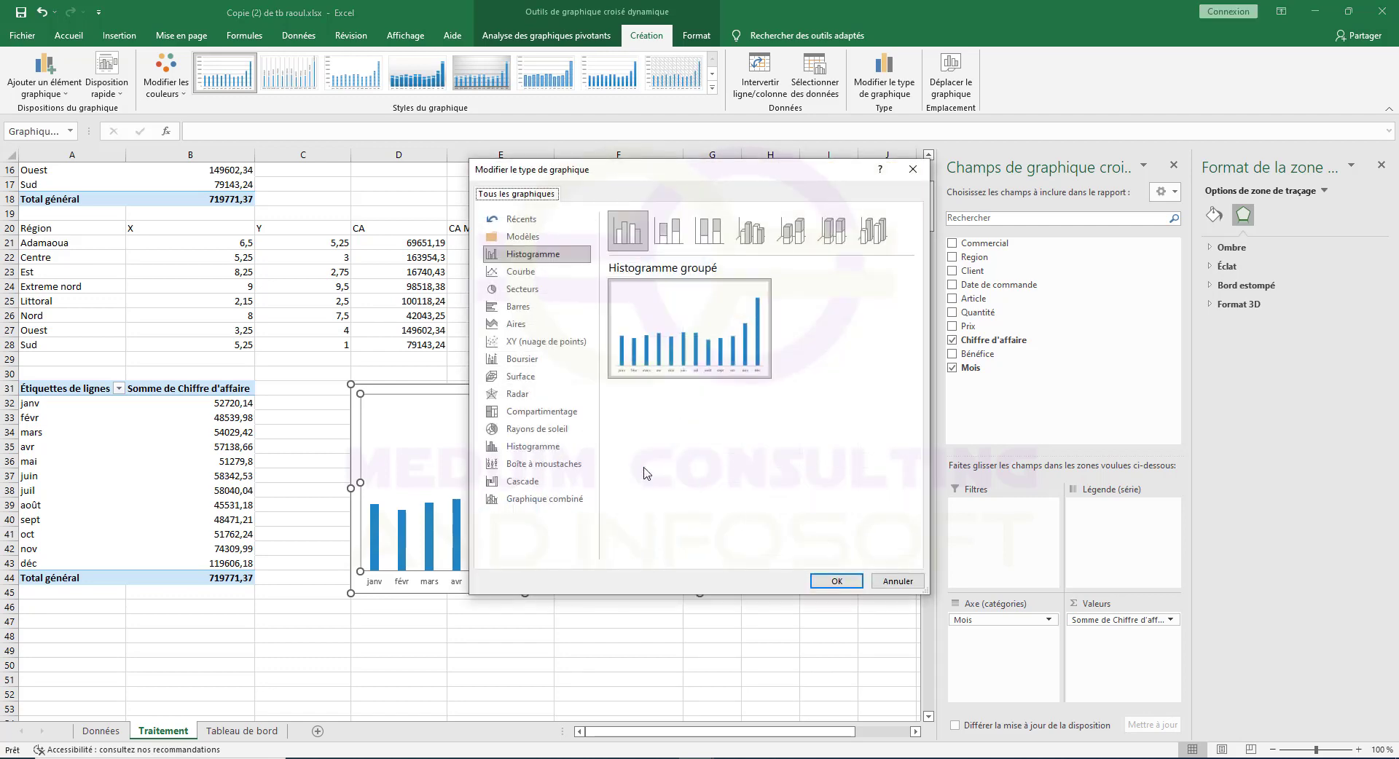
pyautogui.click(524, 276)
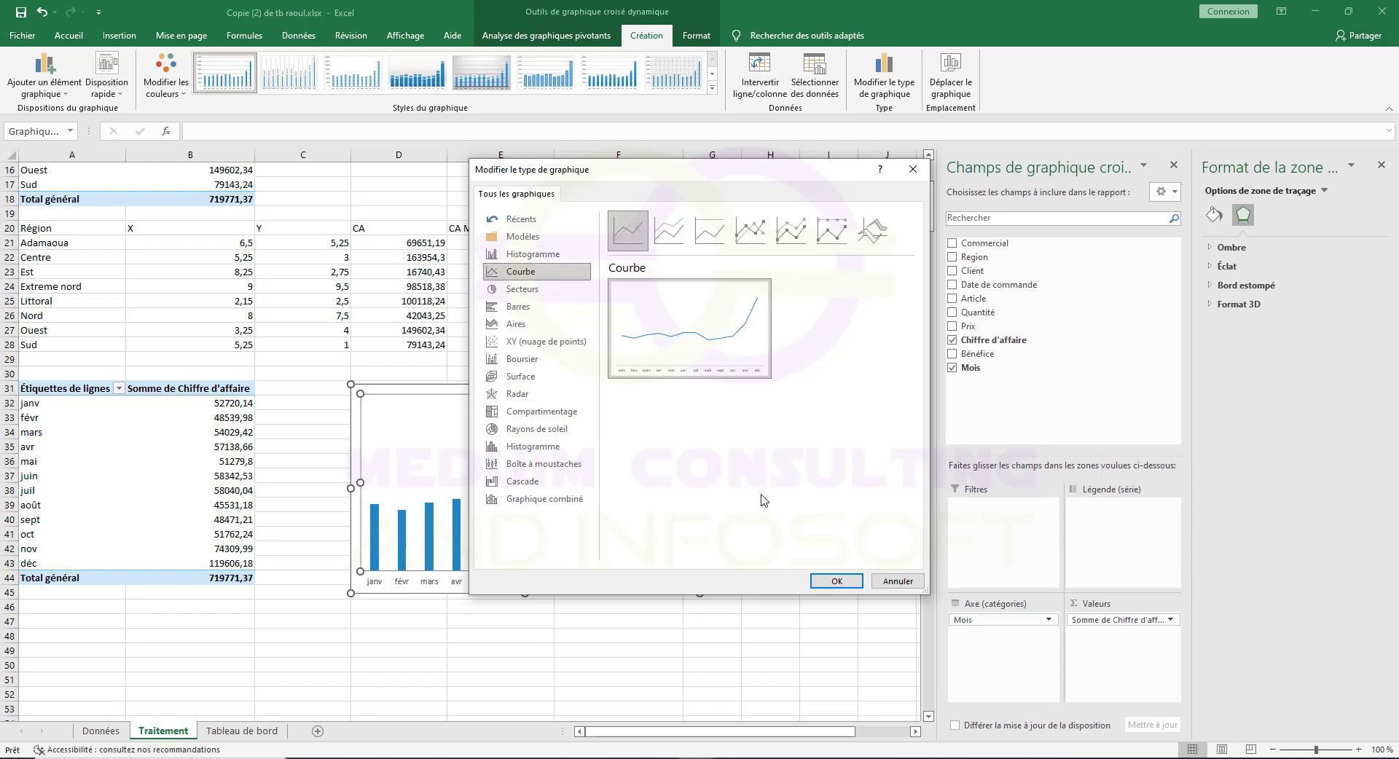
pyautogui.click(842, 585)
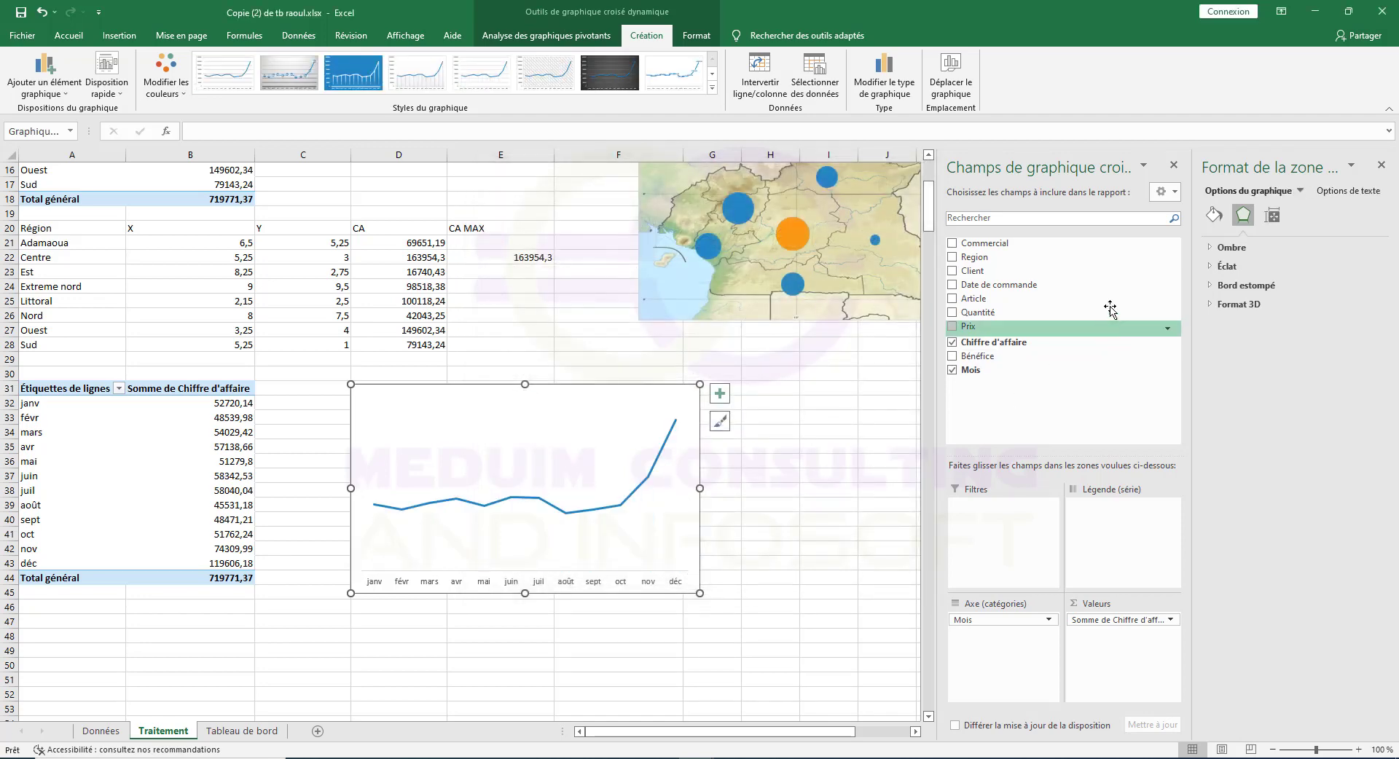
# Smooth the line of the monthly Chiffre d'affaire series with the Lissage option.
pyautogui.click(601, 512)
pyautogui.rightClick(612, 511)
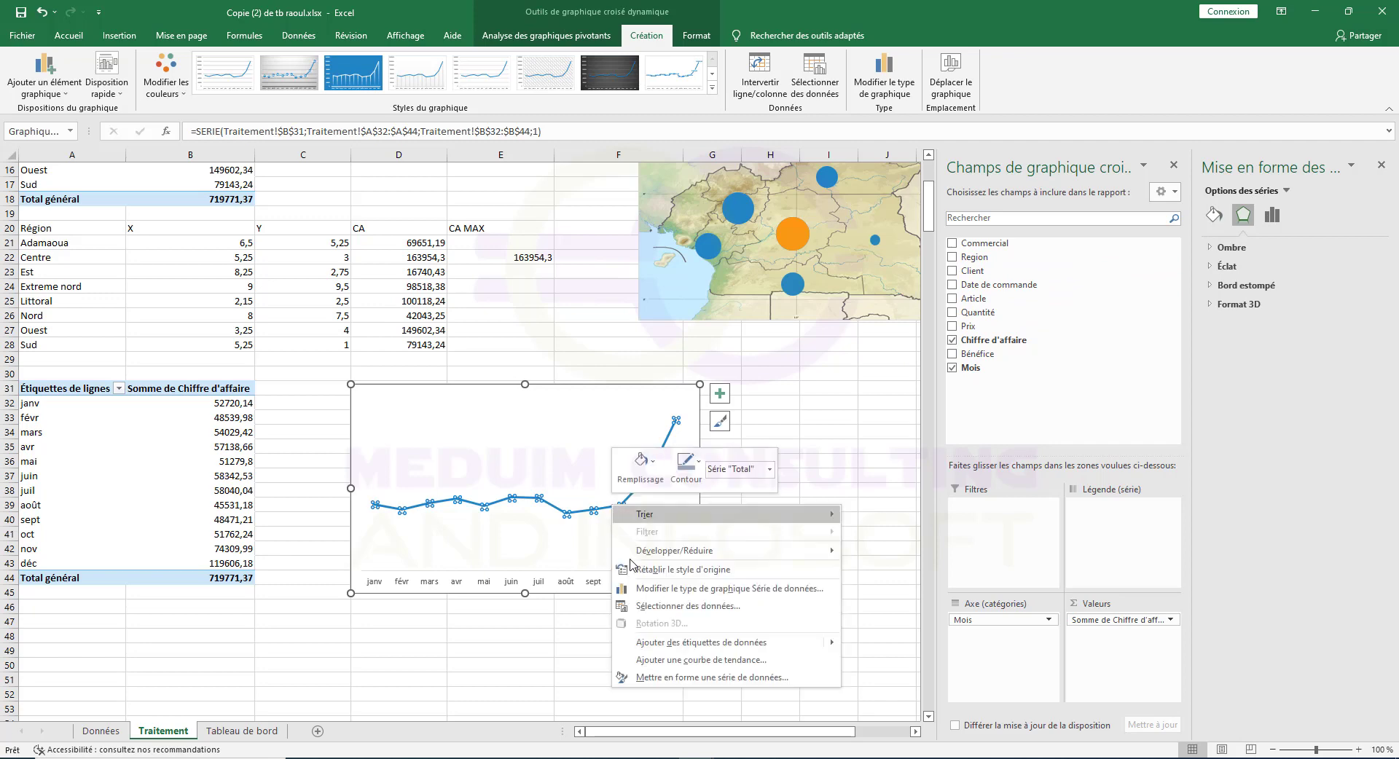
pyautogui.click(699, 681)
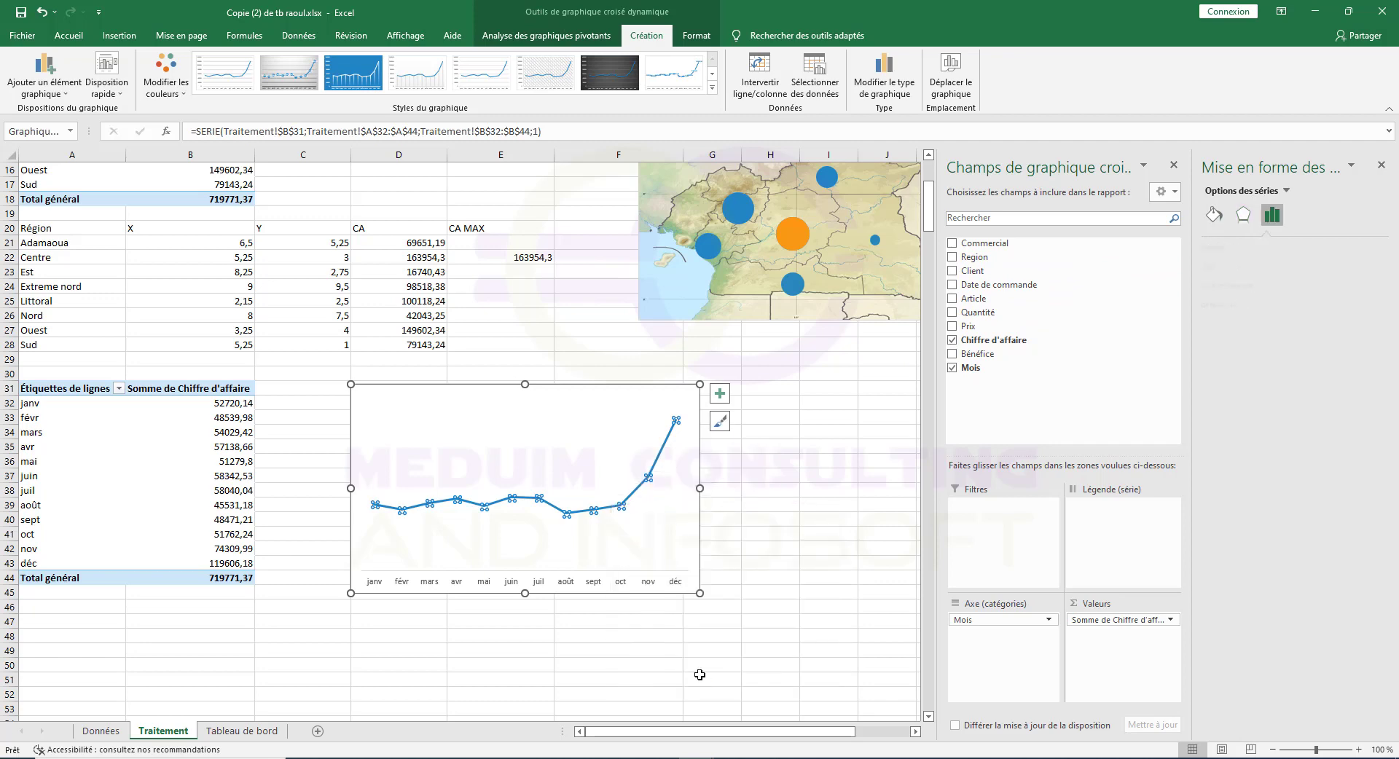
pyautogui.click(1213, 215)
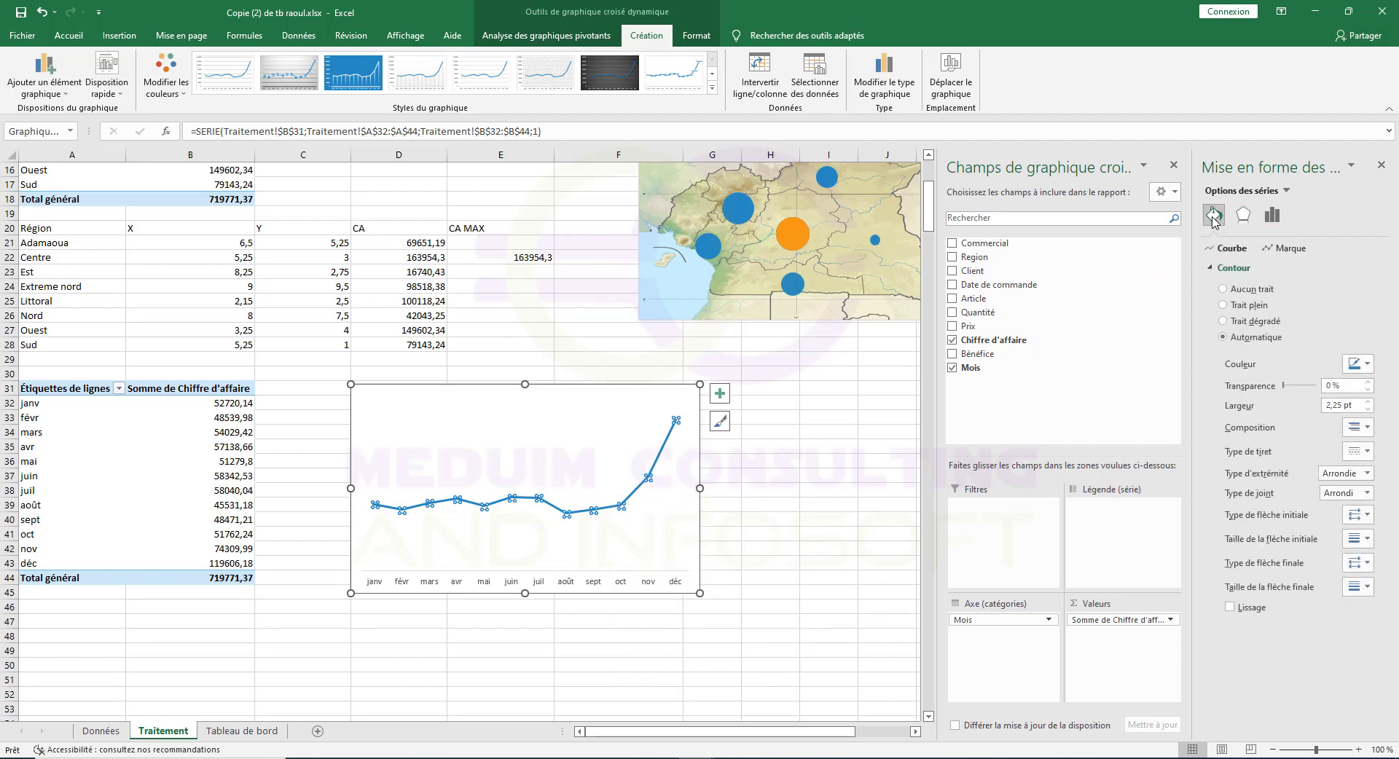
pyautogui.click(1230, 608)
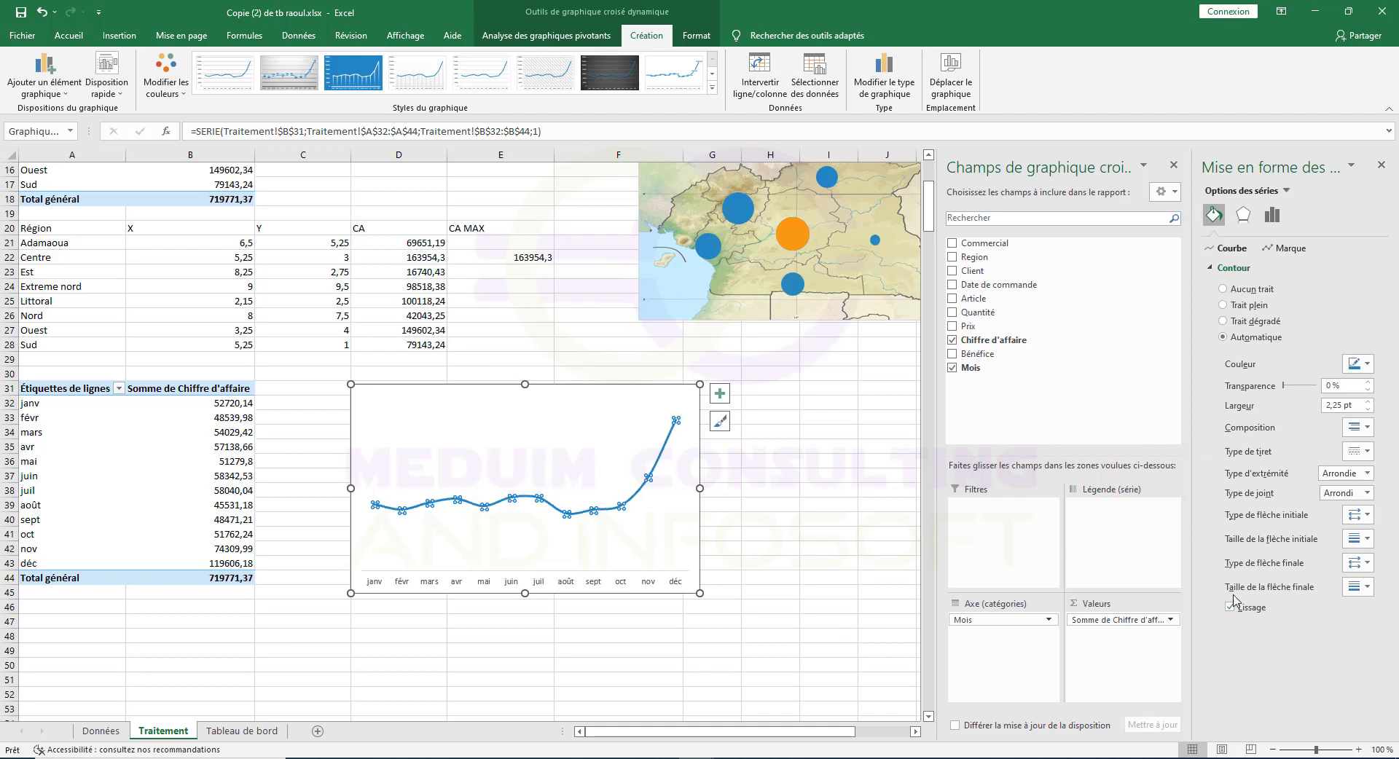
# Give the series line a diamond as its initial arrow type and a stealth arrowhead as its final arrow type.
pyautogui.click(1363, 522)
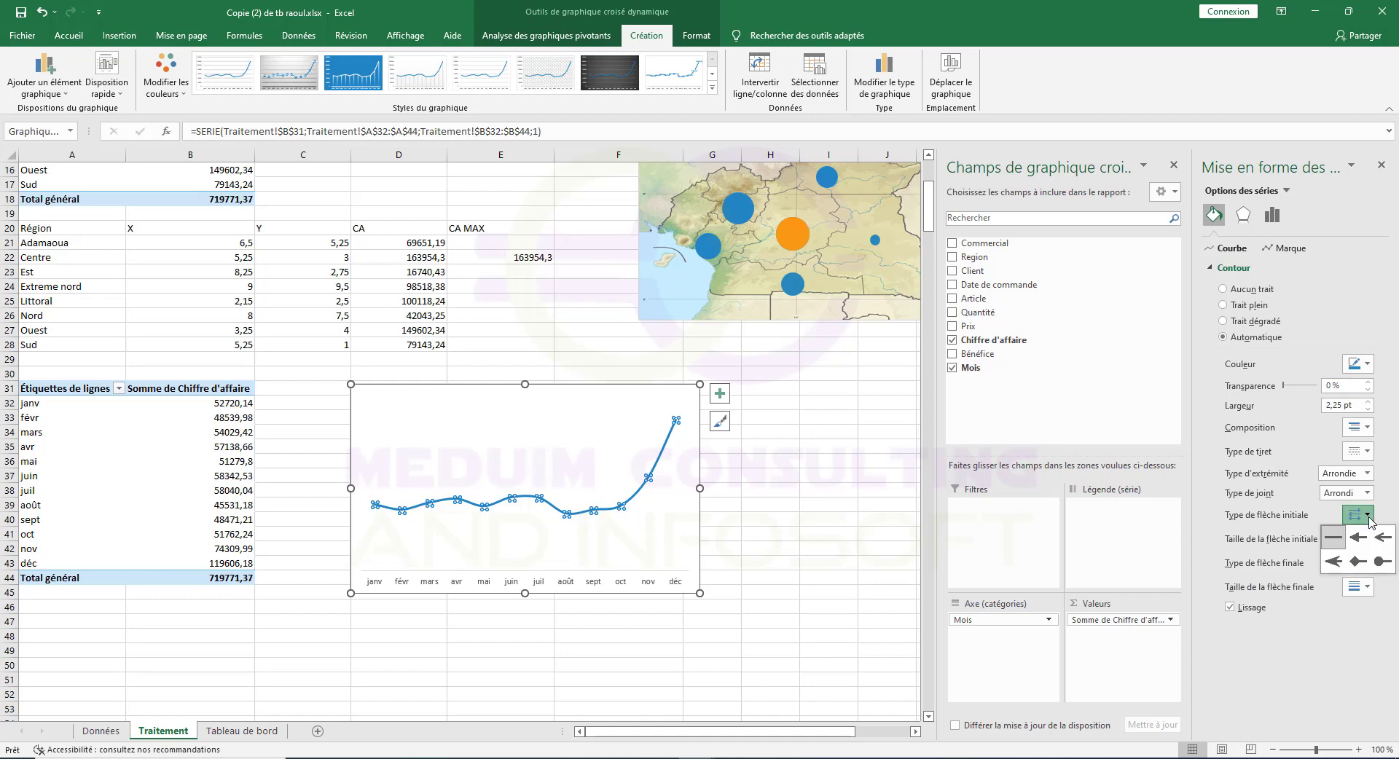
pyautogui.click(1360, 563)
pyautogui.click(1370, 568)
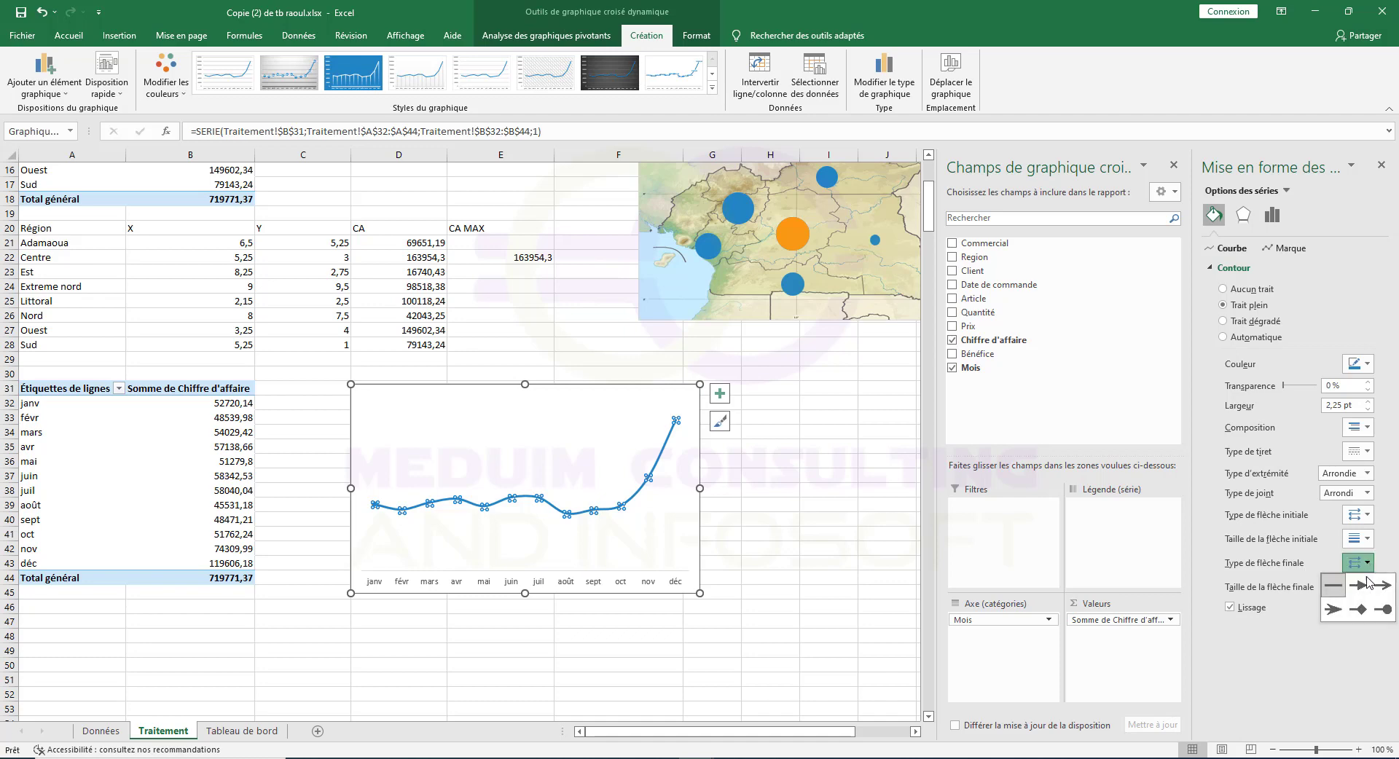
pyautogui.click(1334, 611)
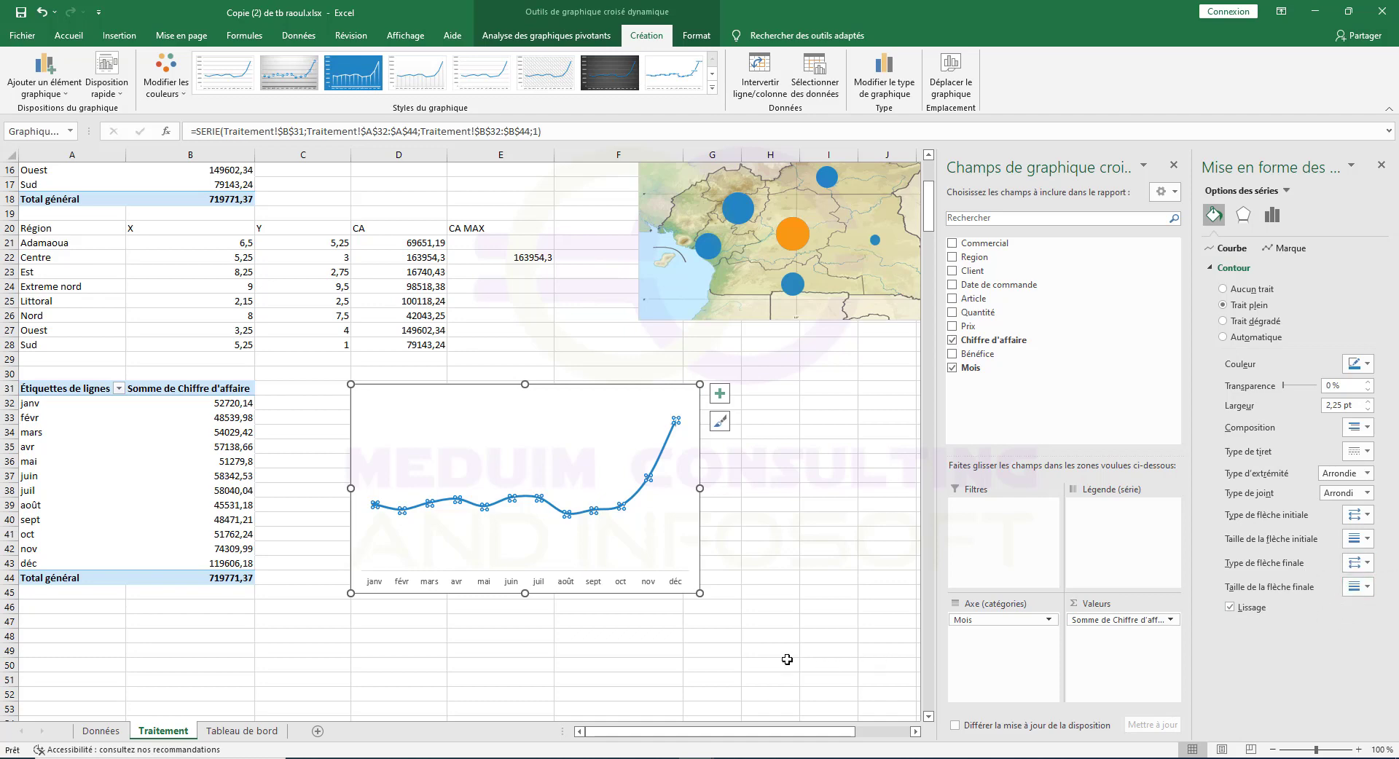
# Add projection lines (Lignes de projection) from the line's points down to the month axis.
pyautogui.click(31, 84)
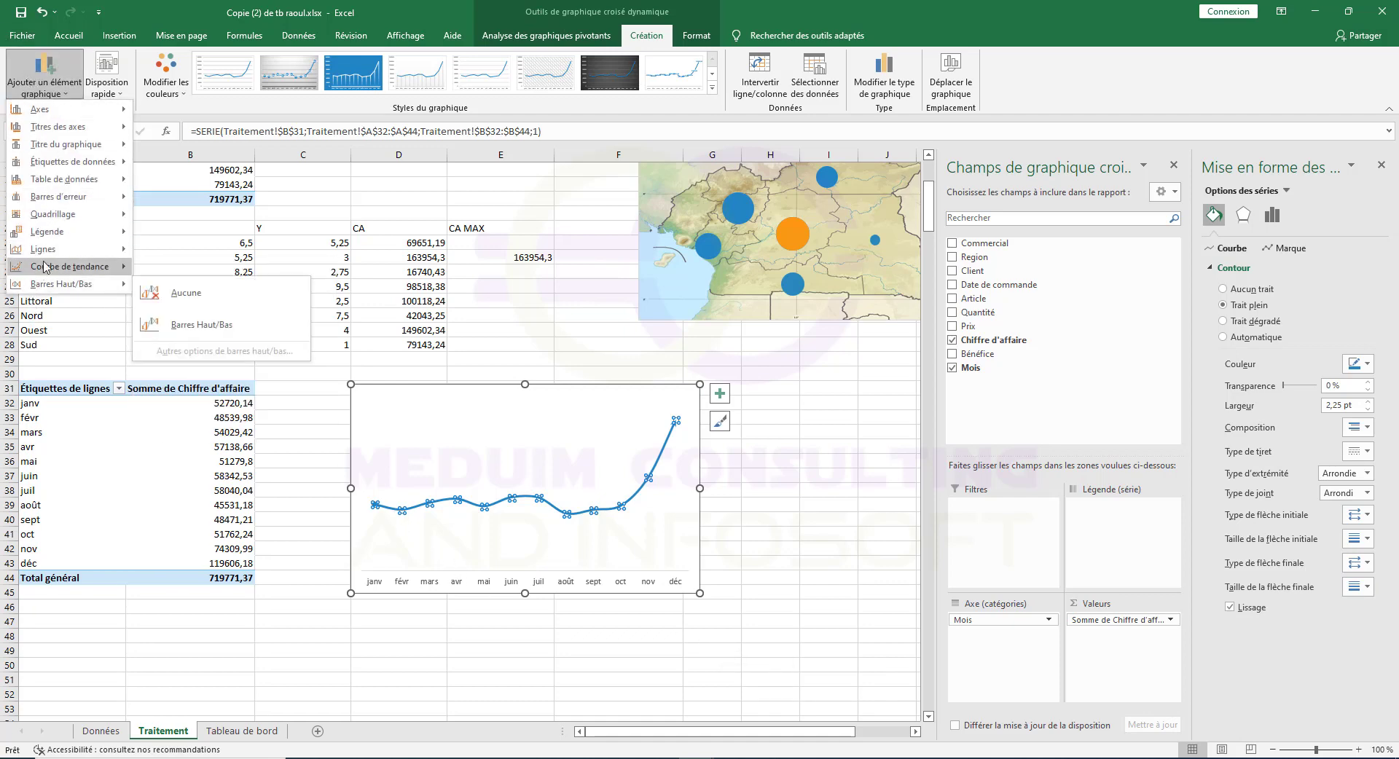
pyautogui.moveTo(44, 249)
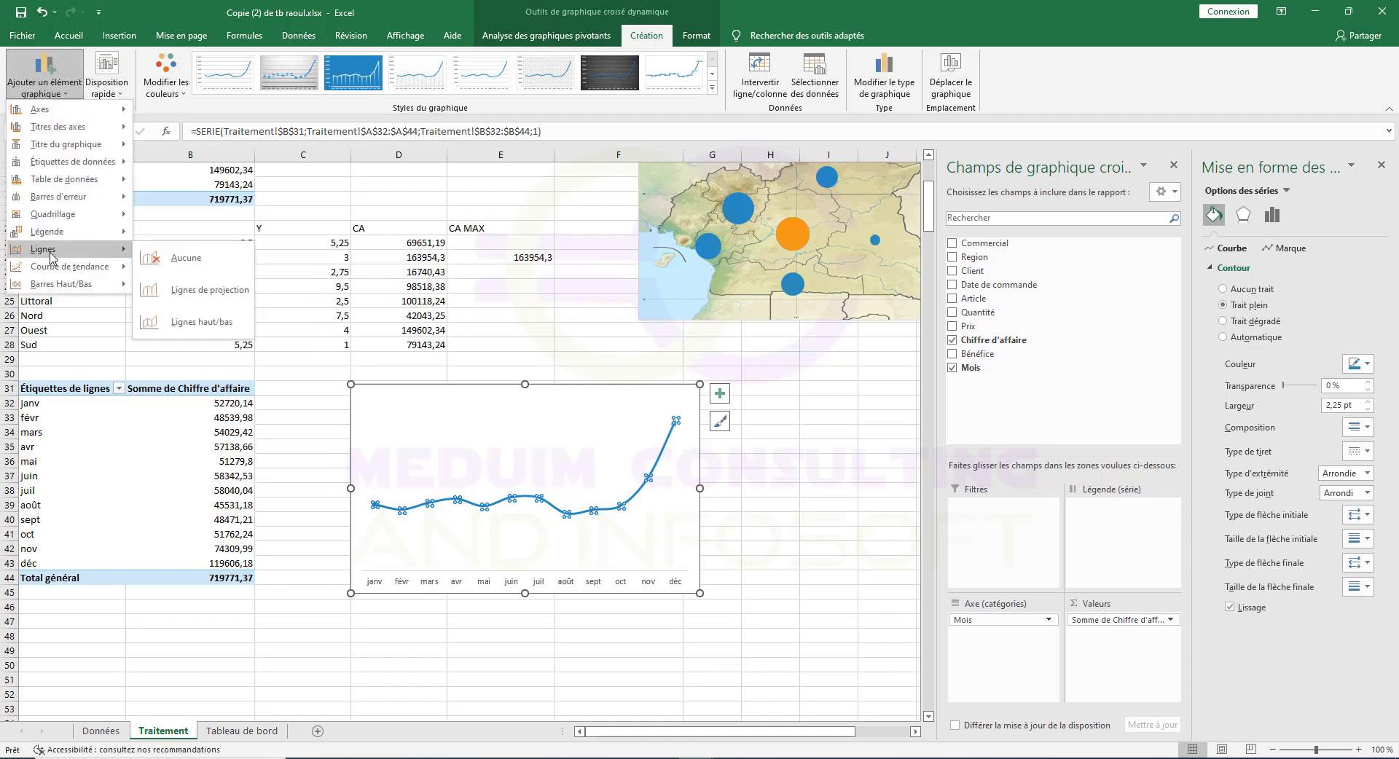
pyautogui.click(198, 292)
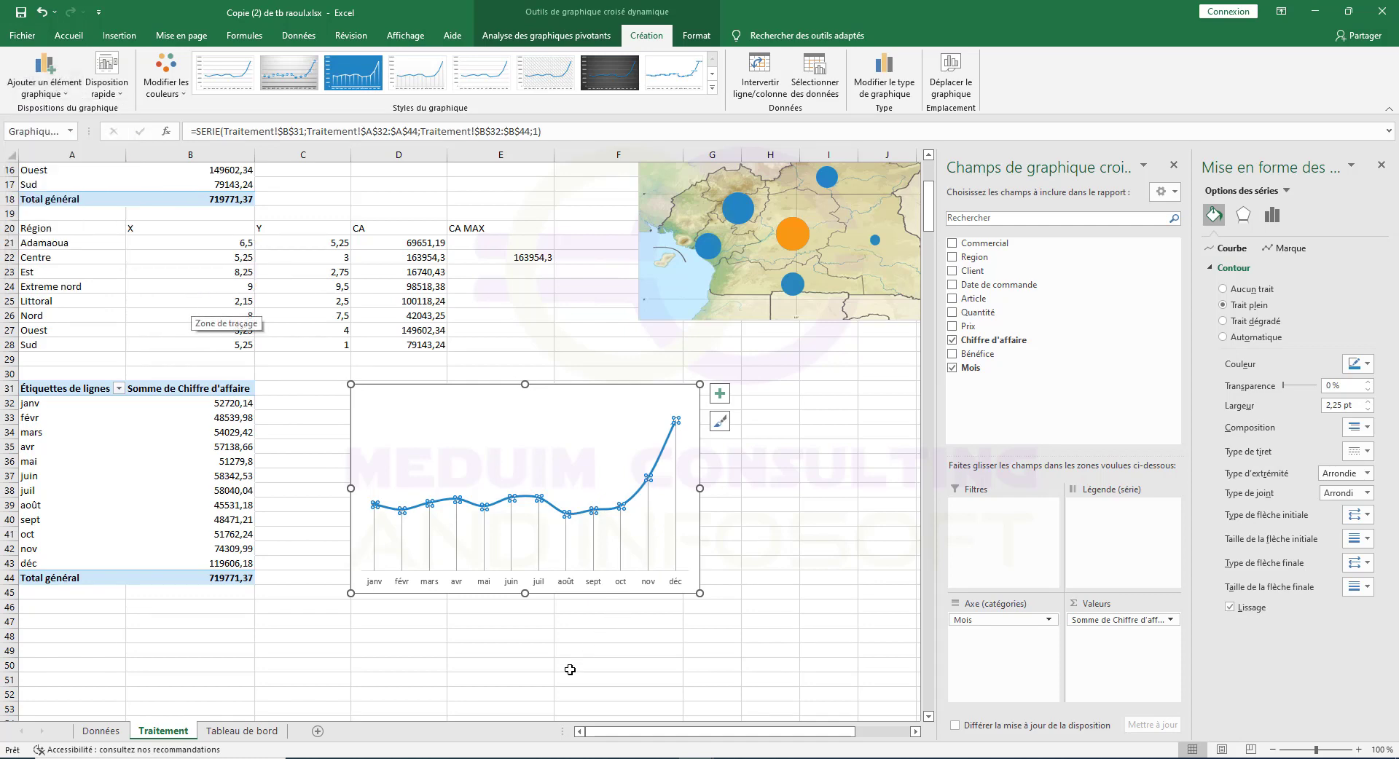
pyautogui.click(567, 640)
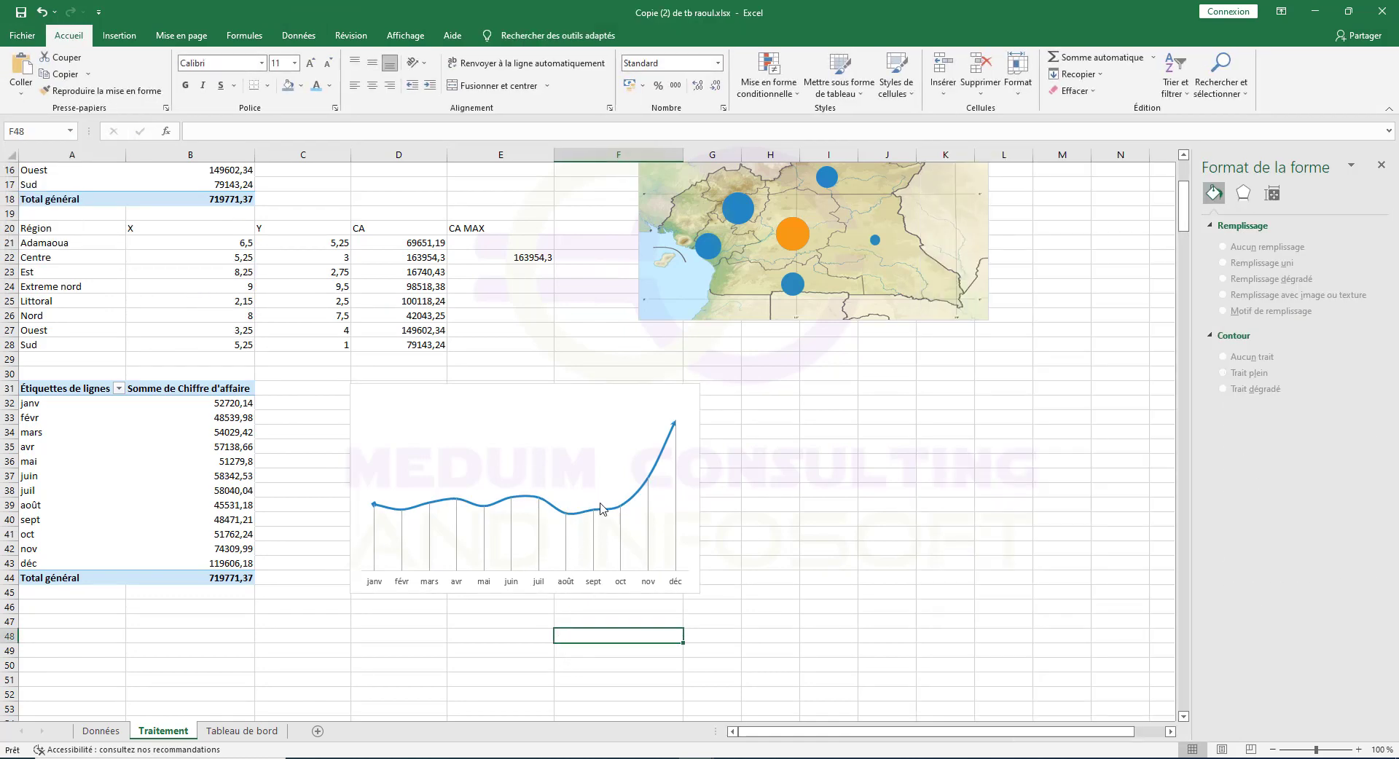
# Add data labels to the monthly Chiffre d'affaire line series.
pyautogui.click(615, 514)
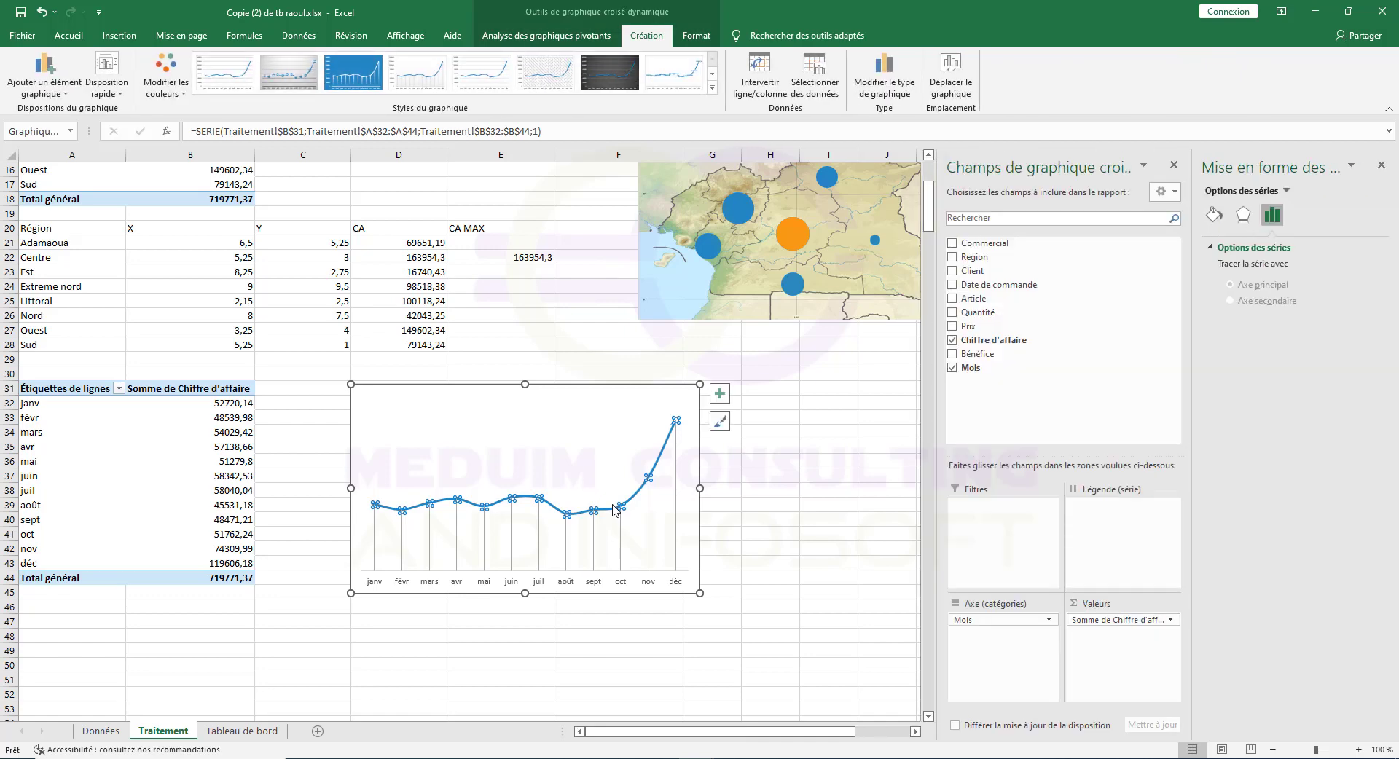
pyautogui.rightClick(616, 510)
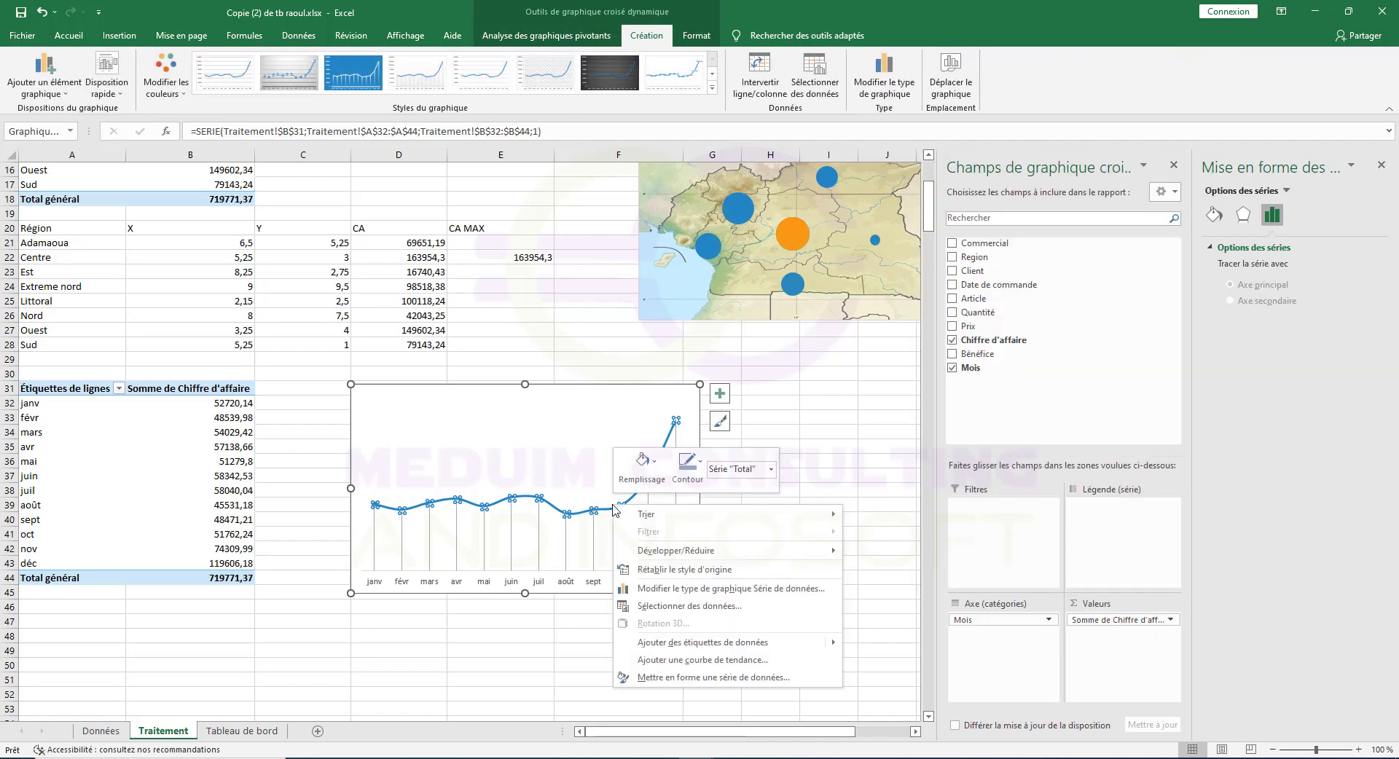
pyautogui.click(799, 646)
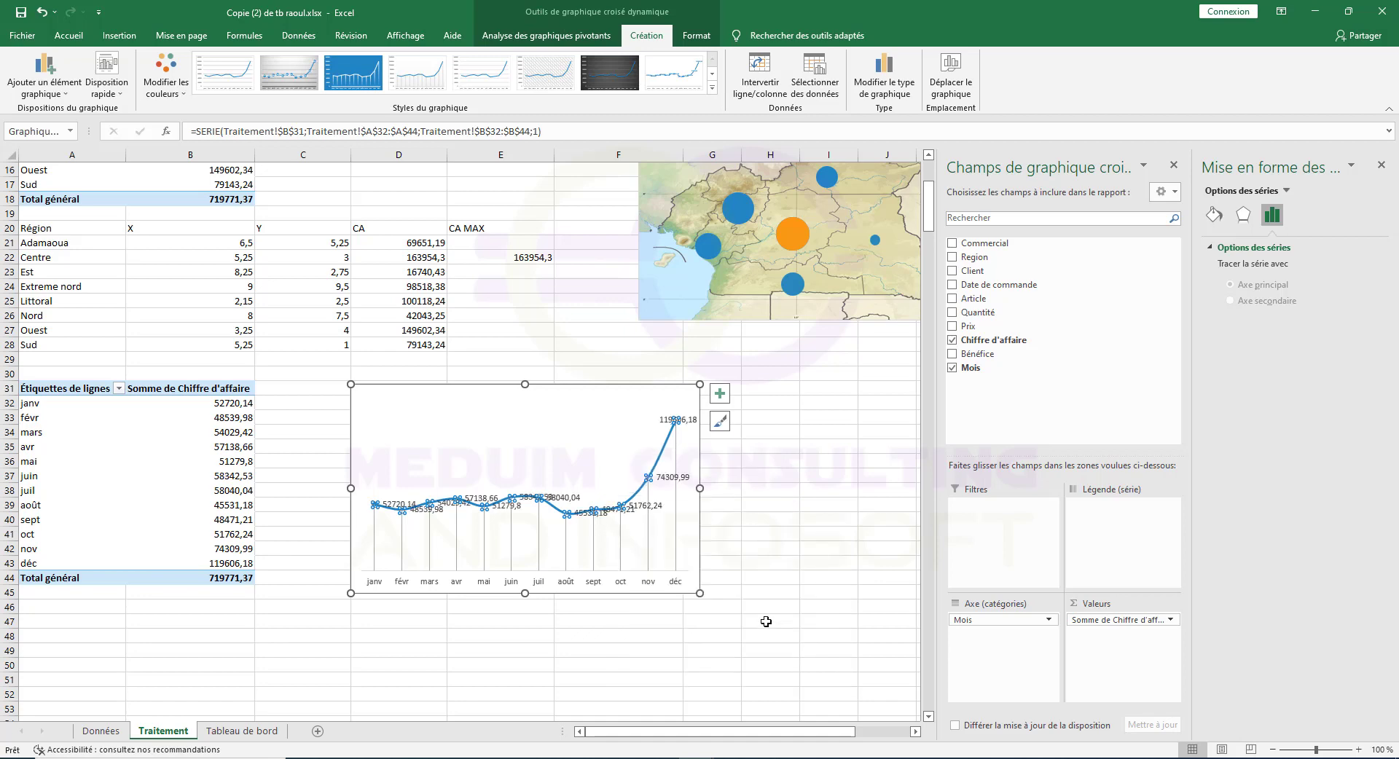
# Format the line chart's data labels as bold black text in Times New Roman.
pyautogui.click(669, 478)
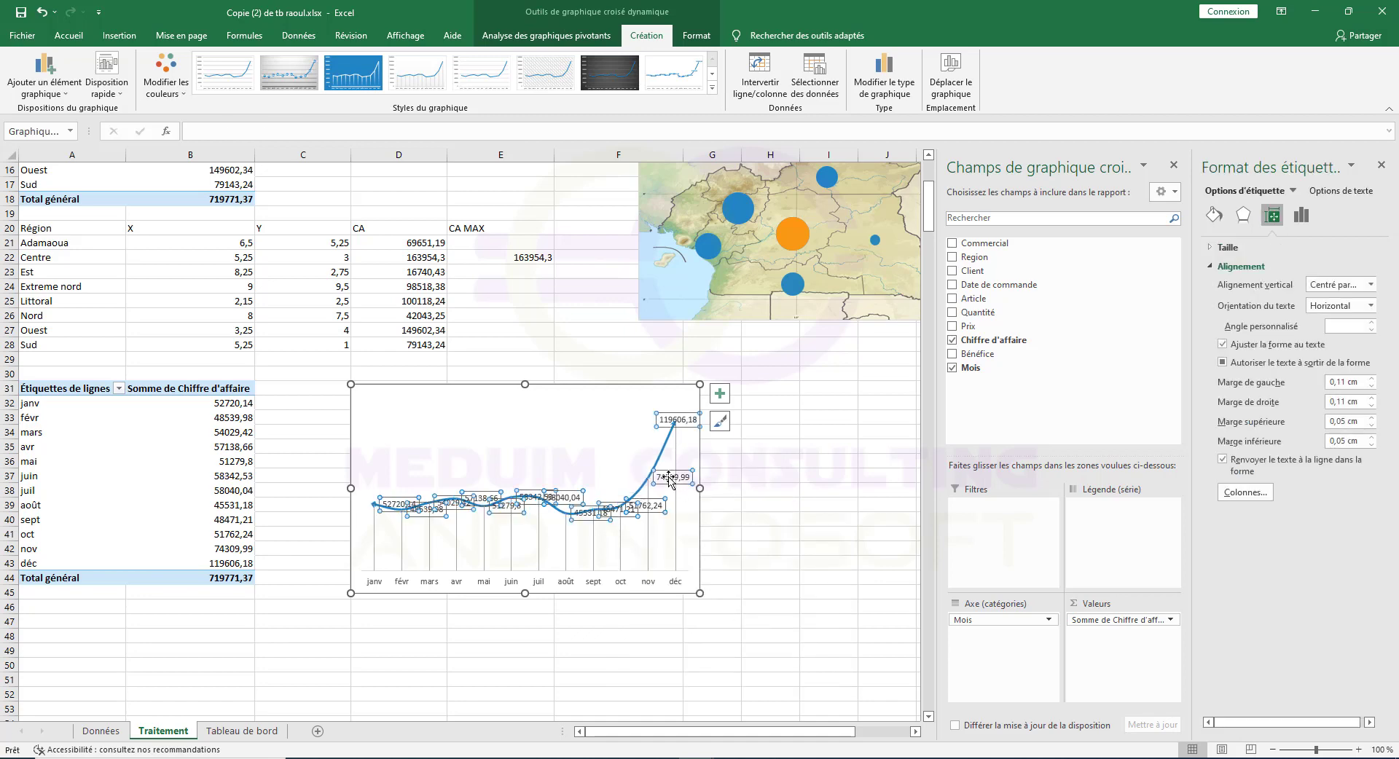
pyautogui.click(76, 38)
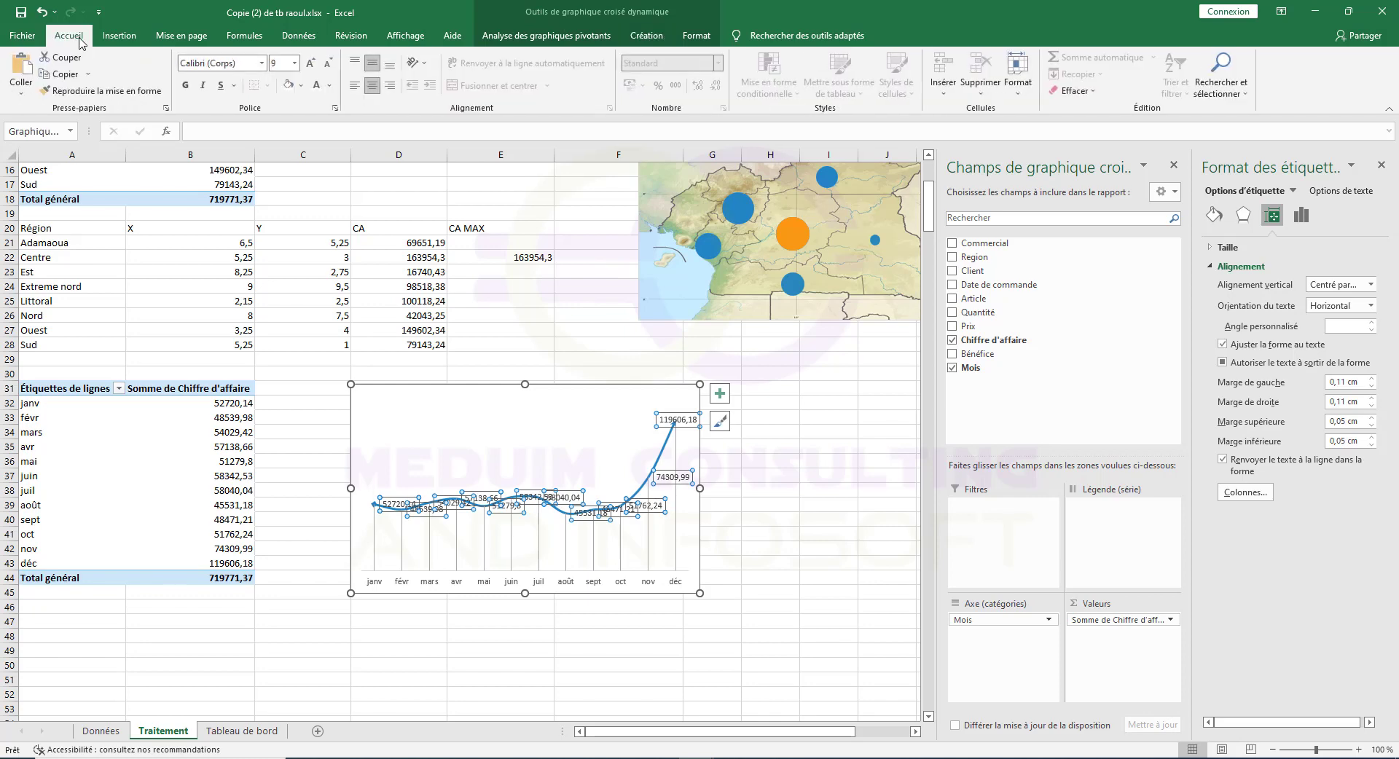
pyautogui.click(188, 89)
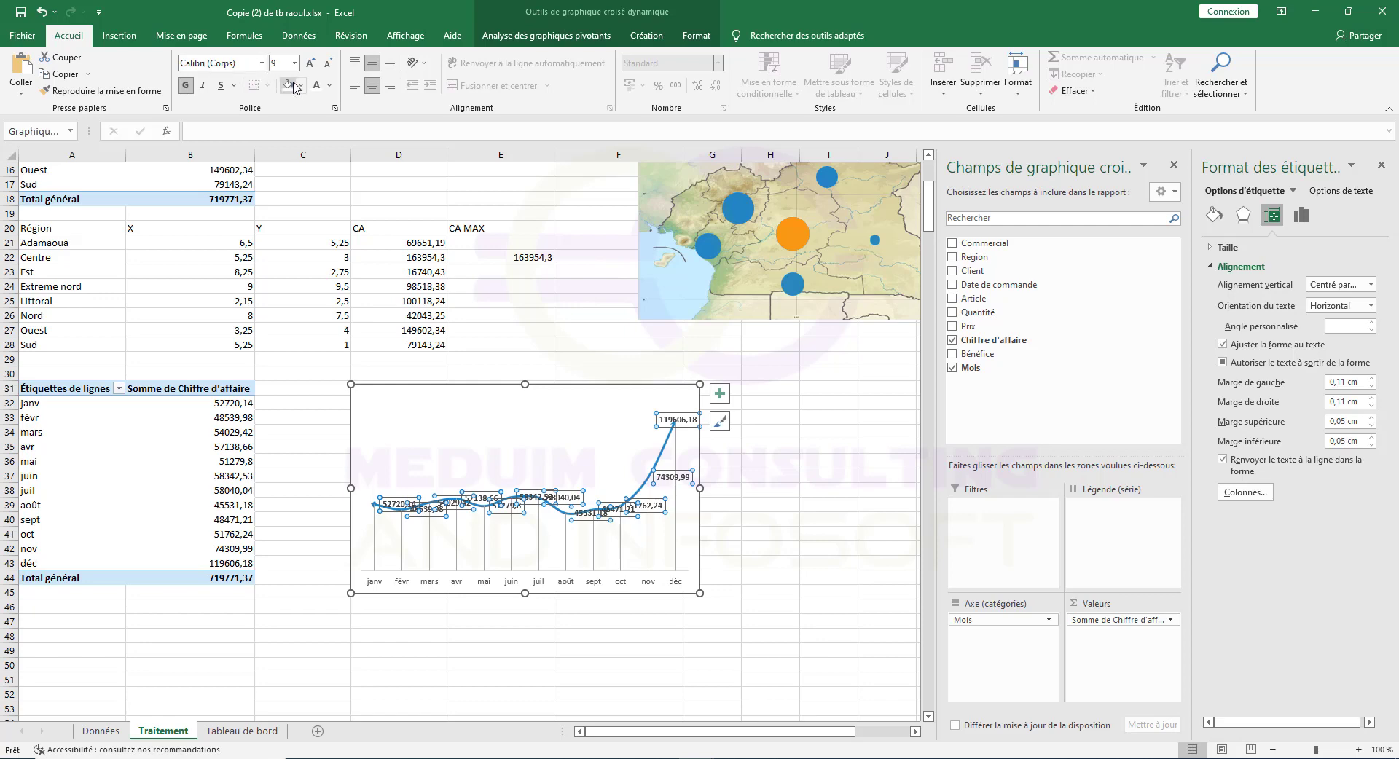
pyautogui.click(330, 86)
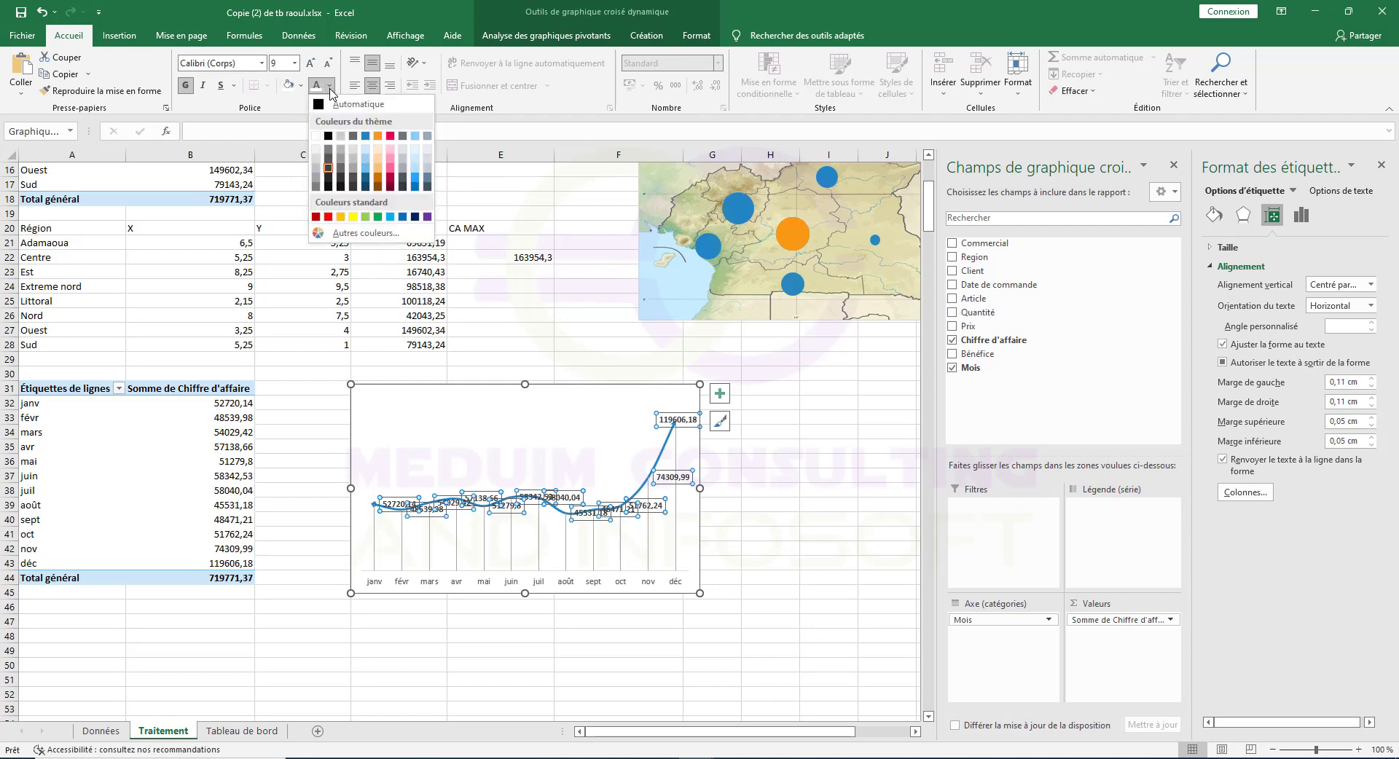
pyautogui.click(328, 137)
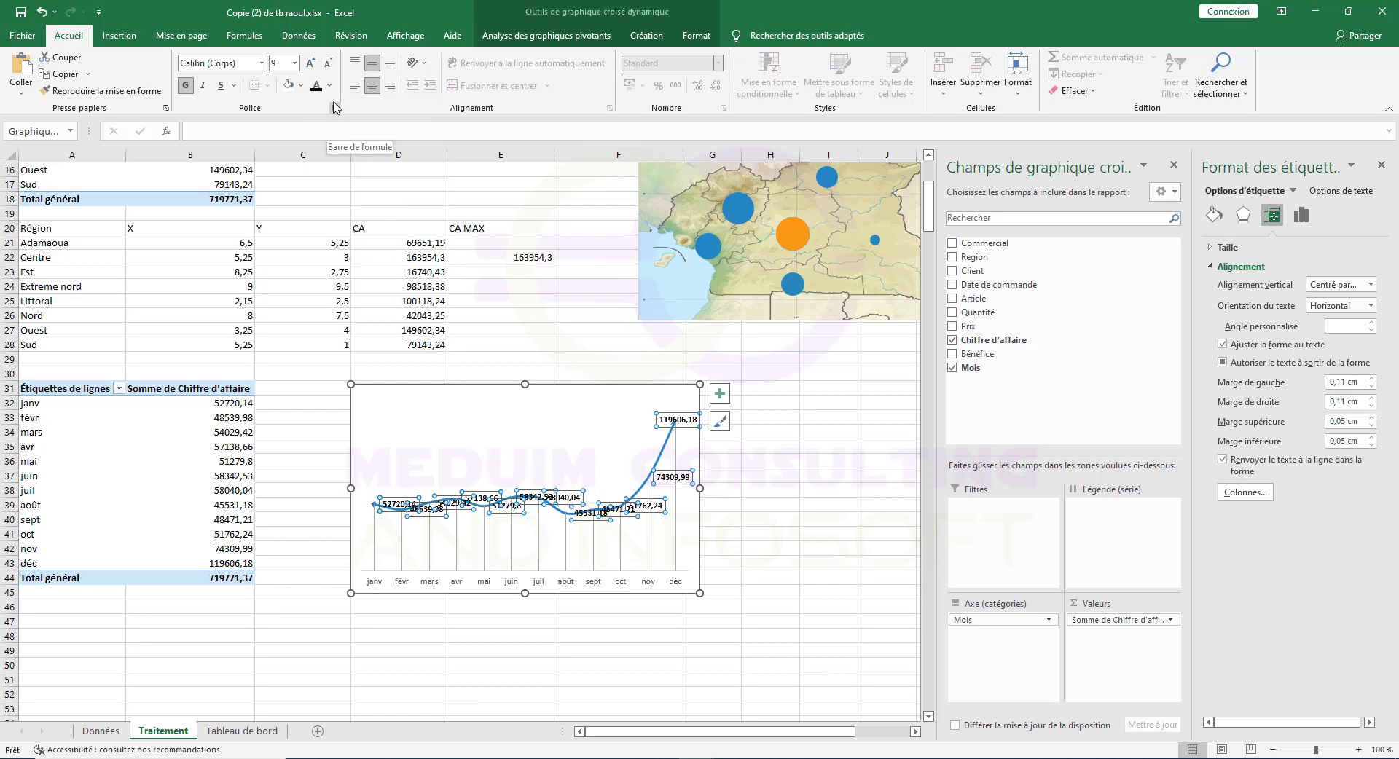
pyautogui.click(262, 66)
pyautogui.click(262, 150)
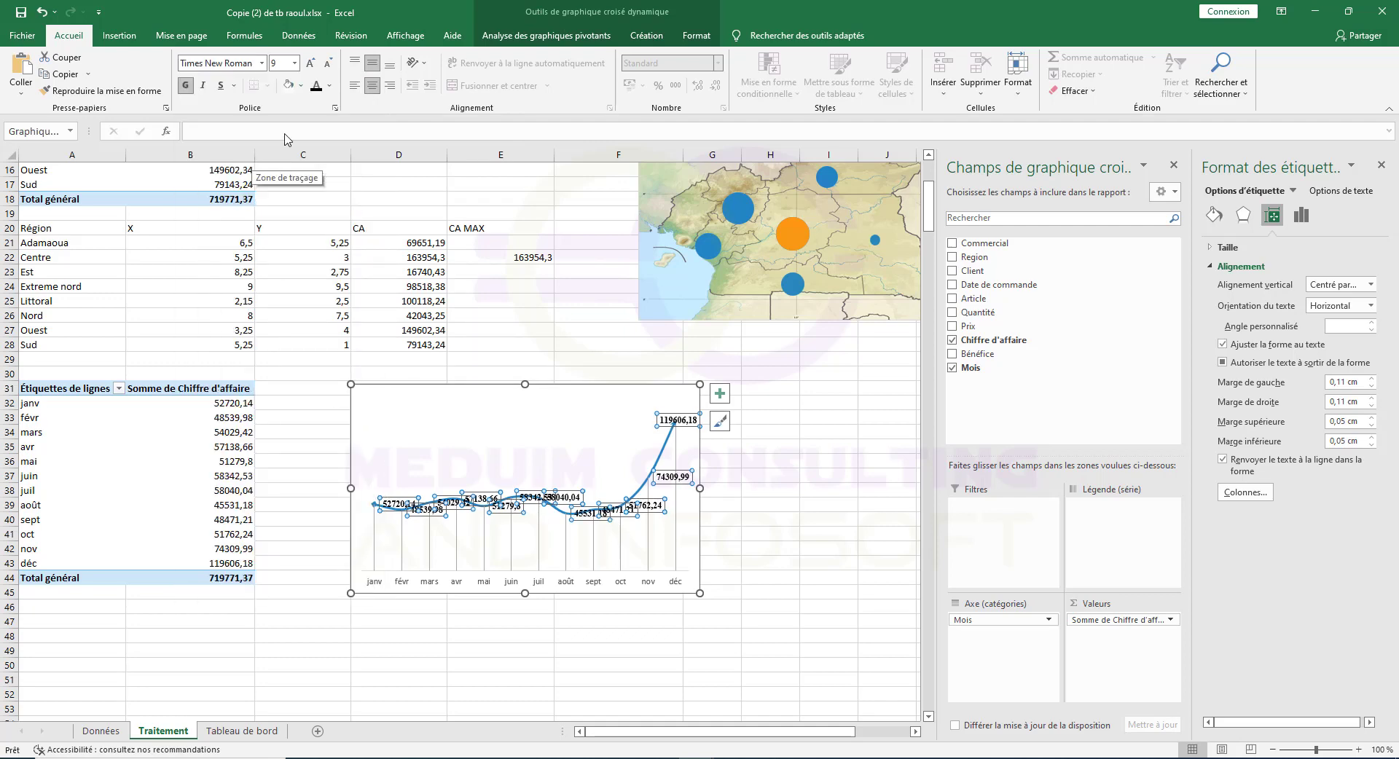
# Position the data labels above the points (Au-dessus) and reduce their font size to 7.
pyautogui.rightClick(677, 479)
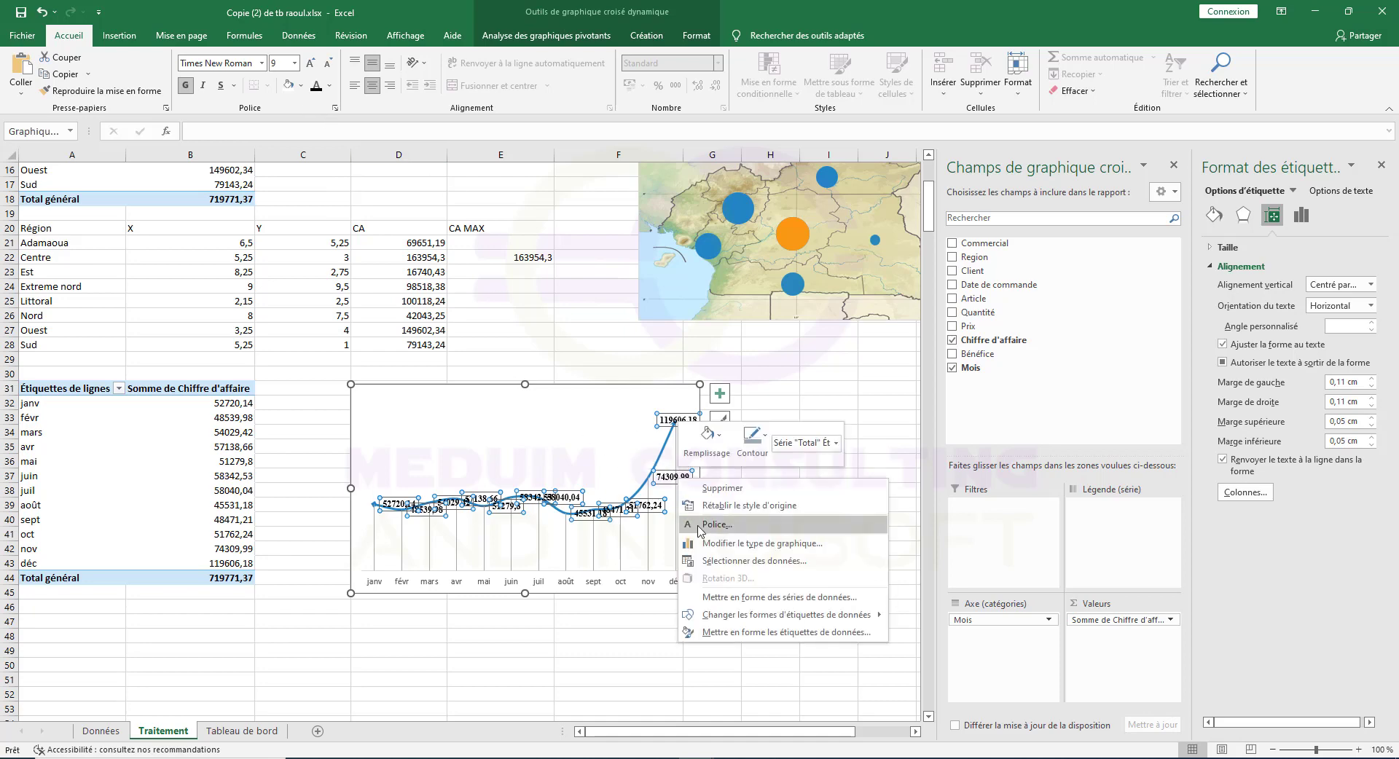
pyautogui.click(759, 633)
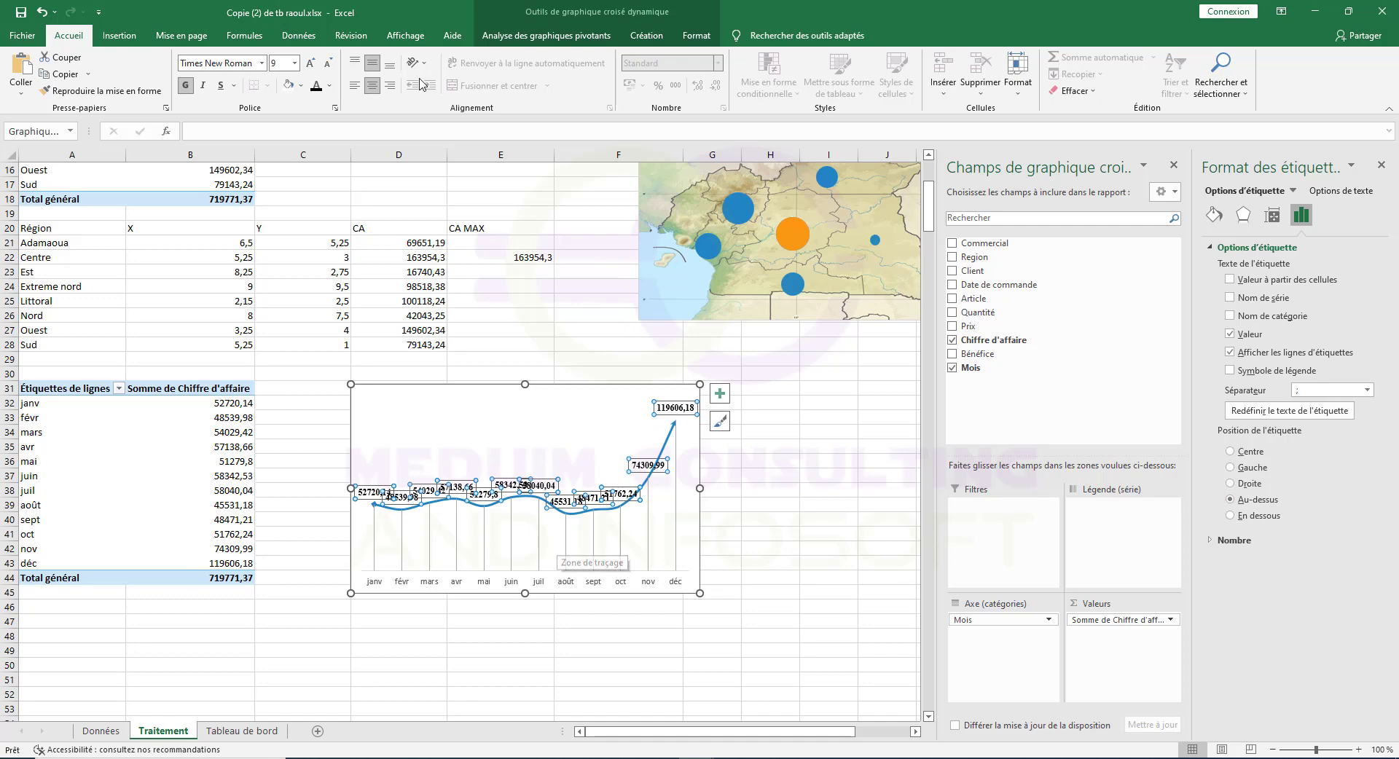
pyautogui.click(326, 63)
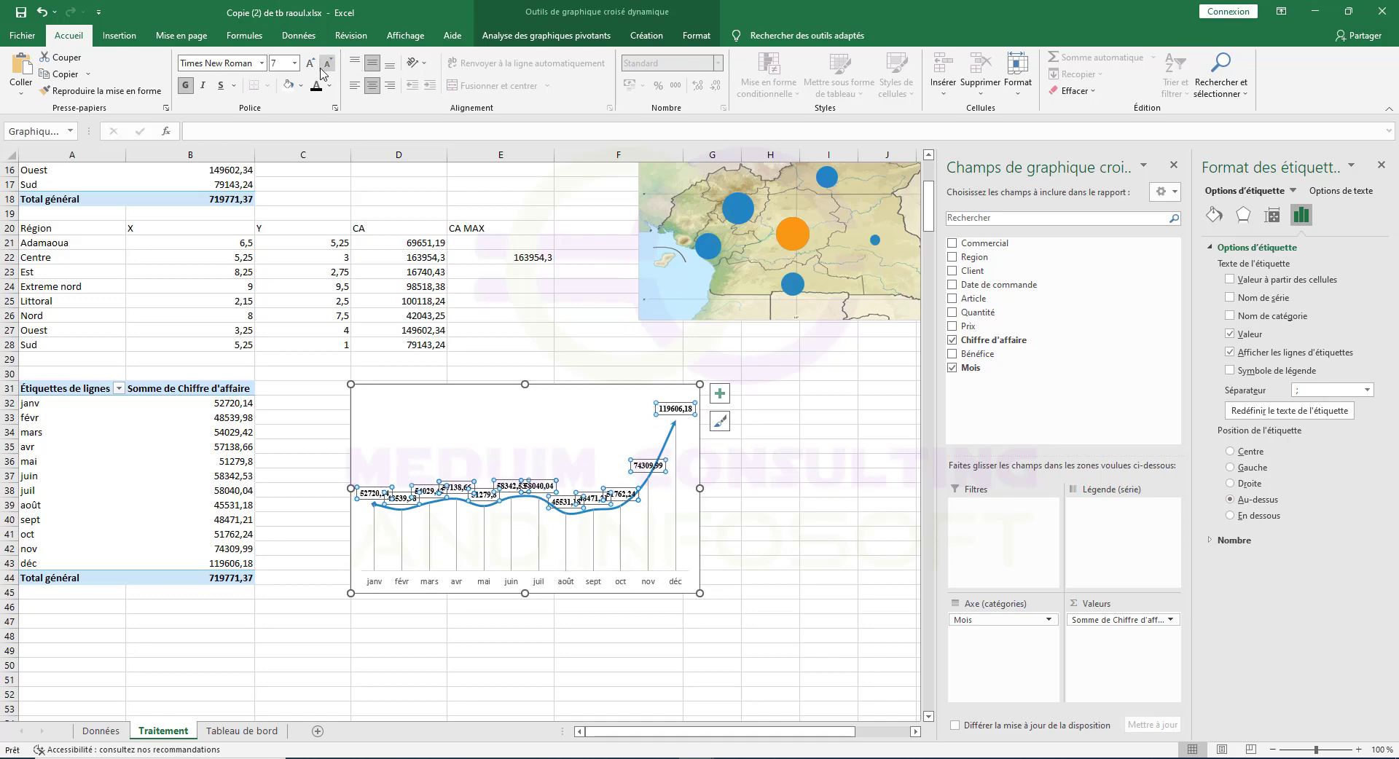
pyautogui.click(842, 546)
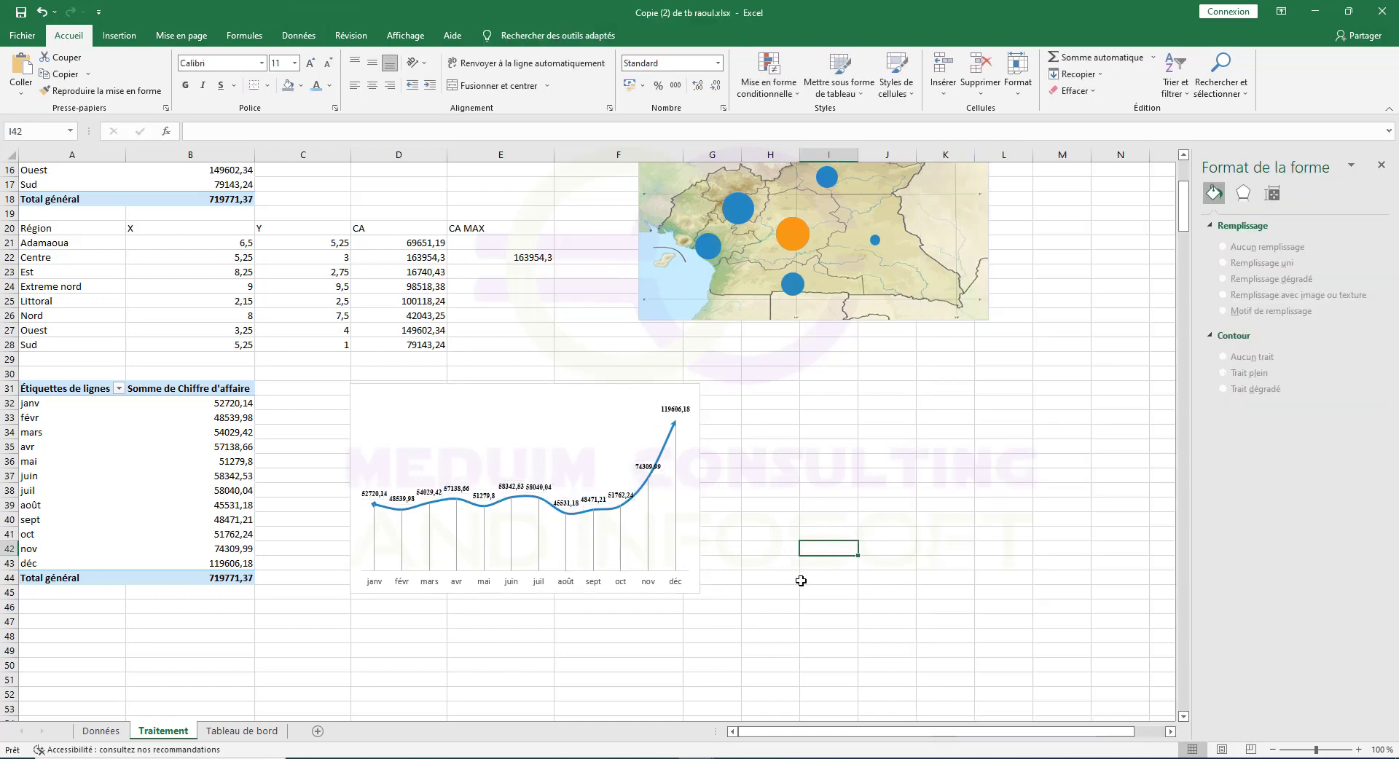
# Make the month labels on the horizontal axis bold and apply a grey theme font colour to them.
pyautogui.click(480, 388)
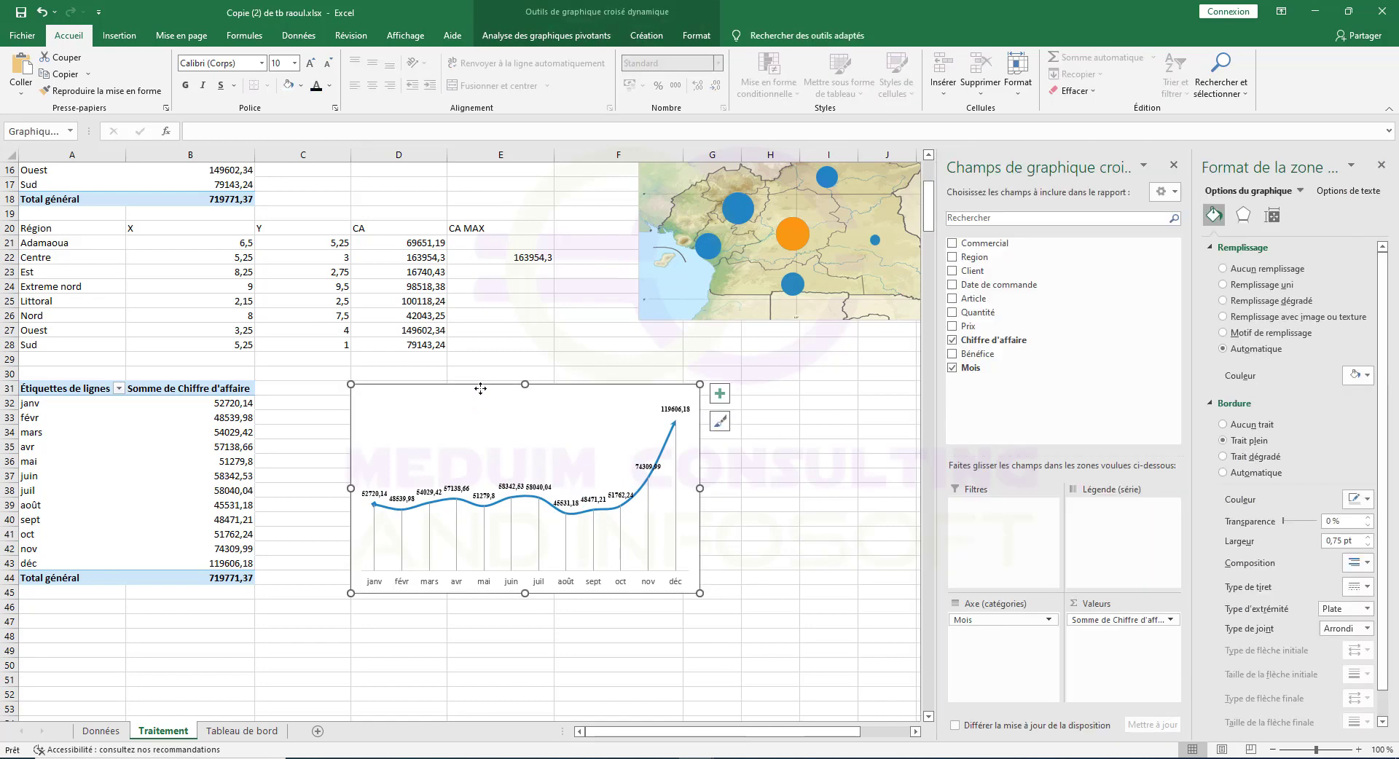
pyautogui.click(456, 581)
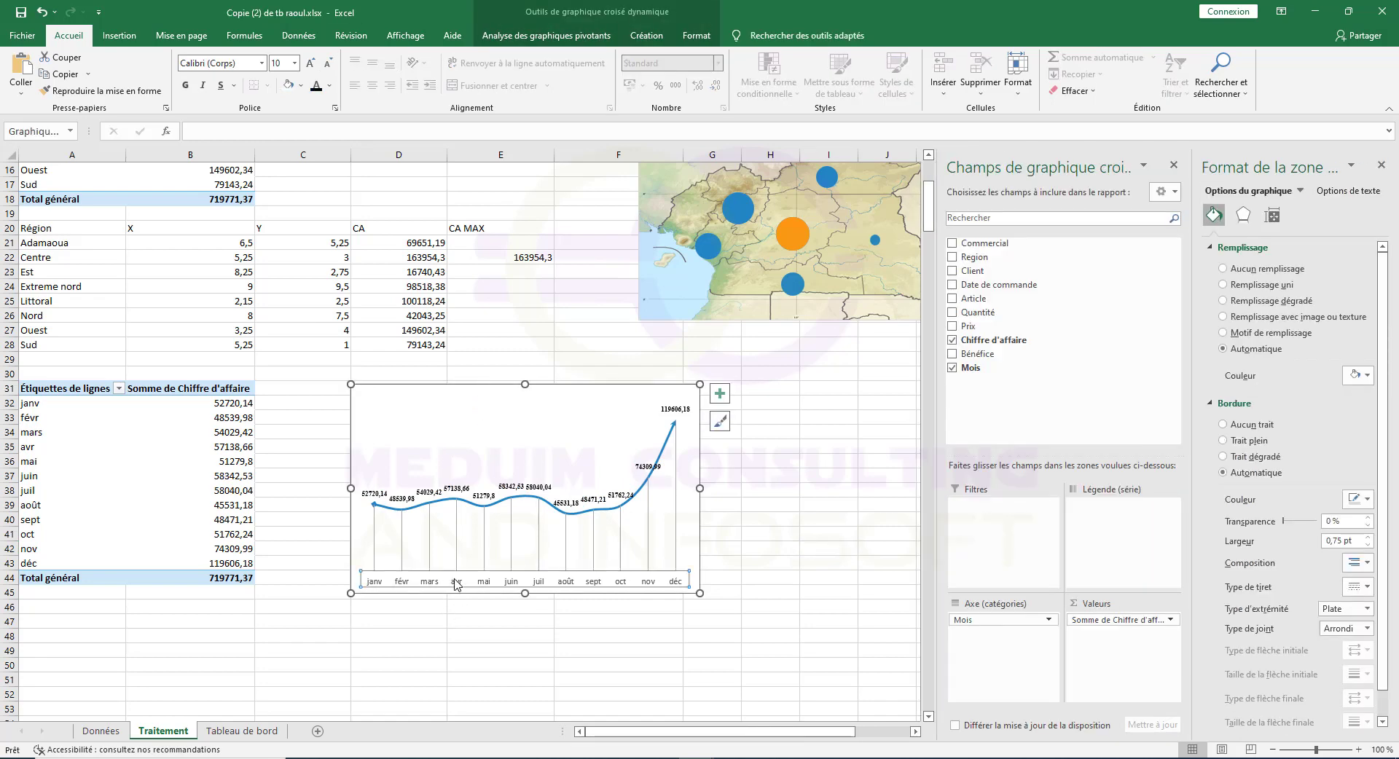
pyautogui.click(186, 86)
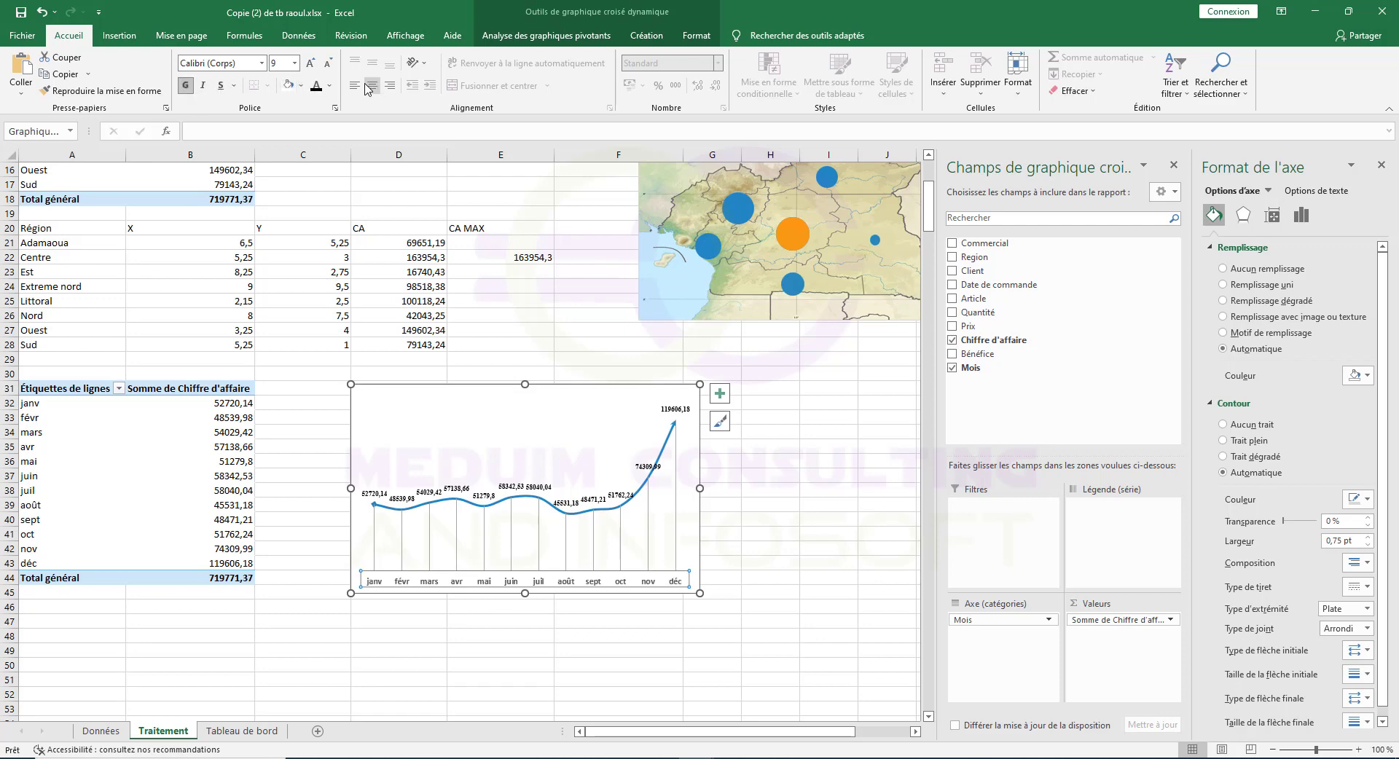
pyautogui.click(329, 86)
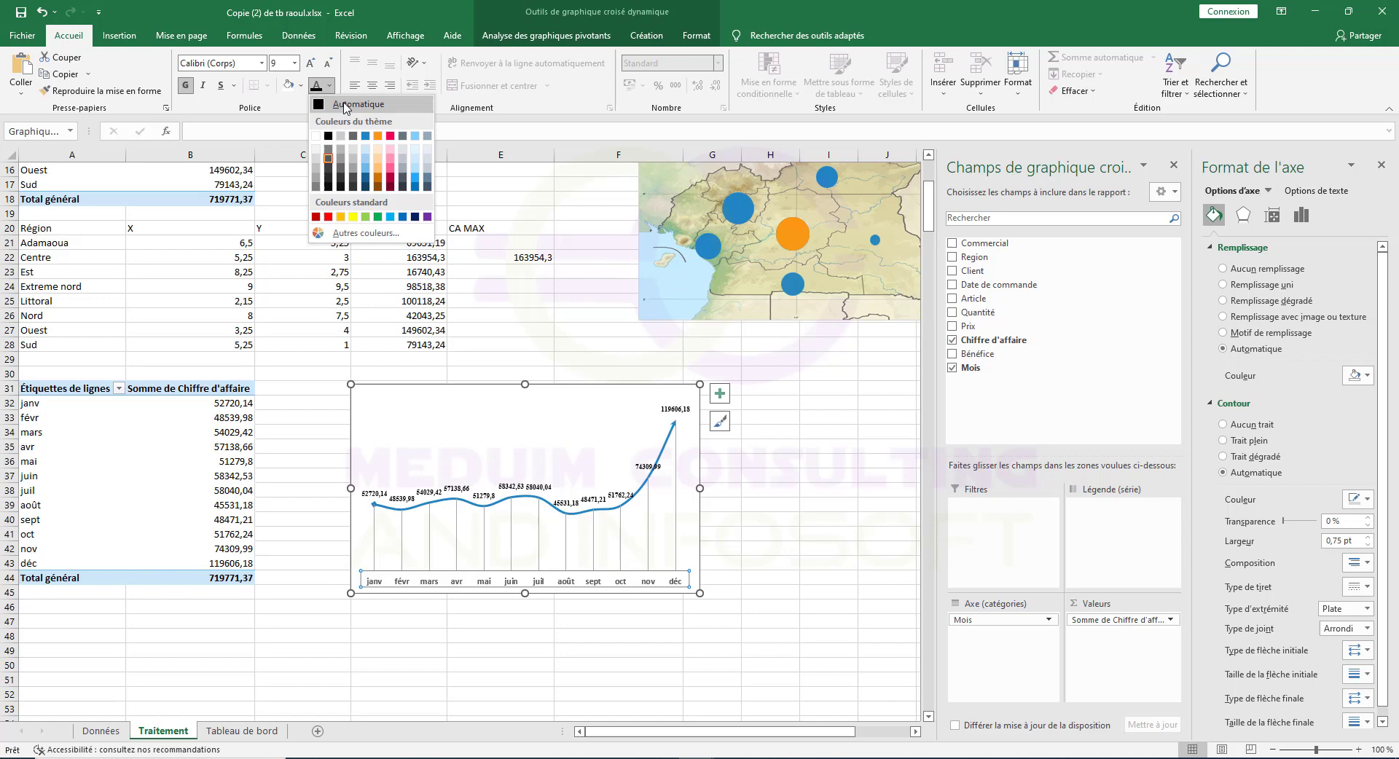
pyautogui.click(403, 139)
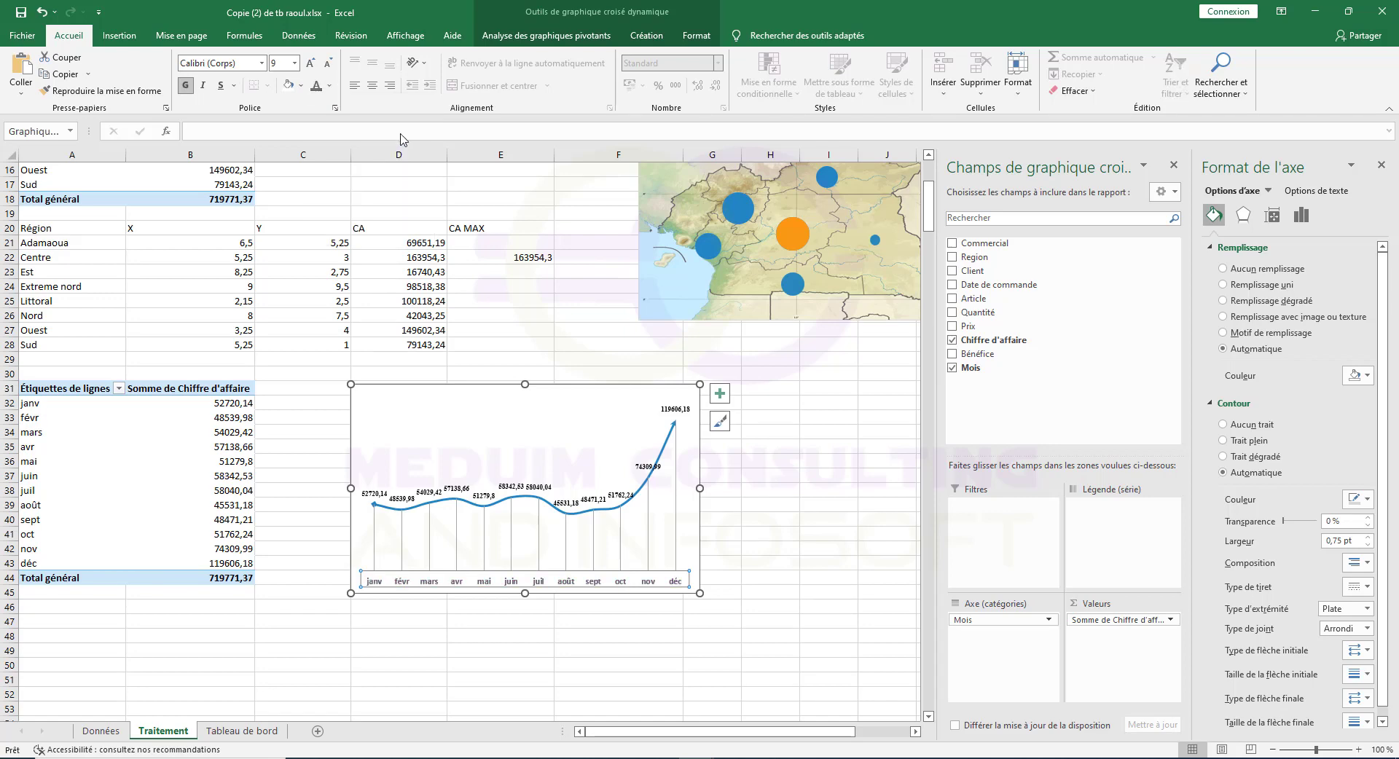
pyautogui.click(751, 558)
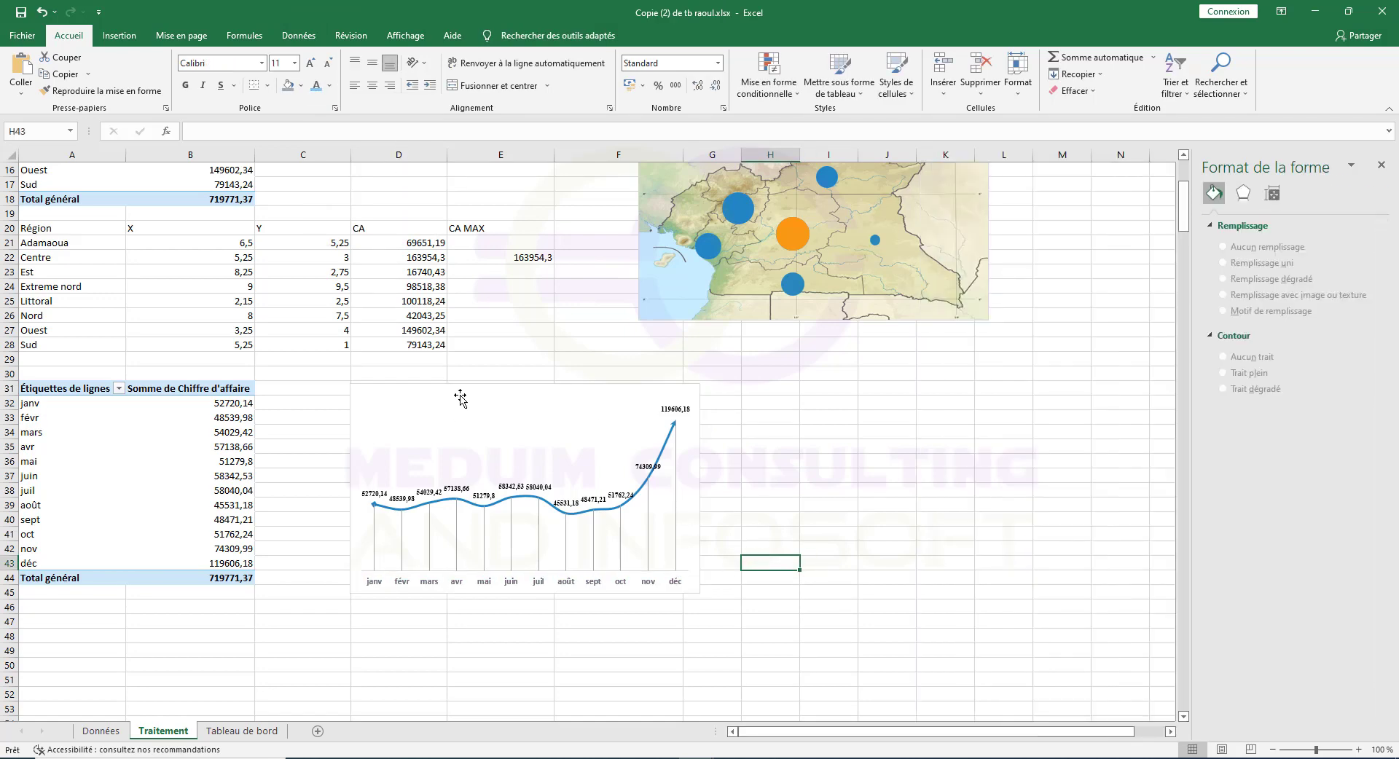
# Copy the finished monthly line chart and paste it onto the Tableau de bord sheet.
pyautogui.click(477, 386)
pyautogui.doubleClick(477, 387)
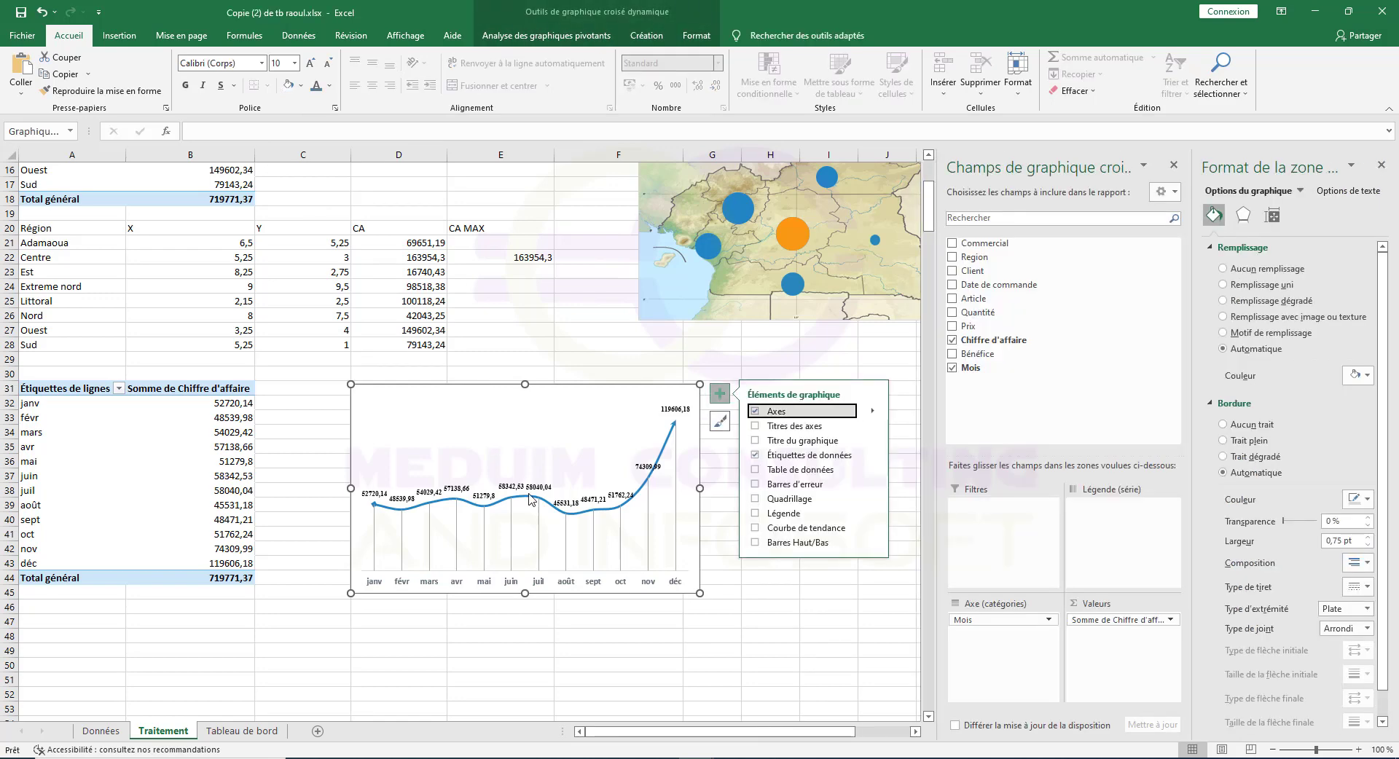
pyautogui.click(580, 397)
pyautogui.click(582, 385)
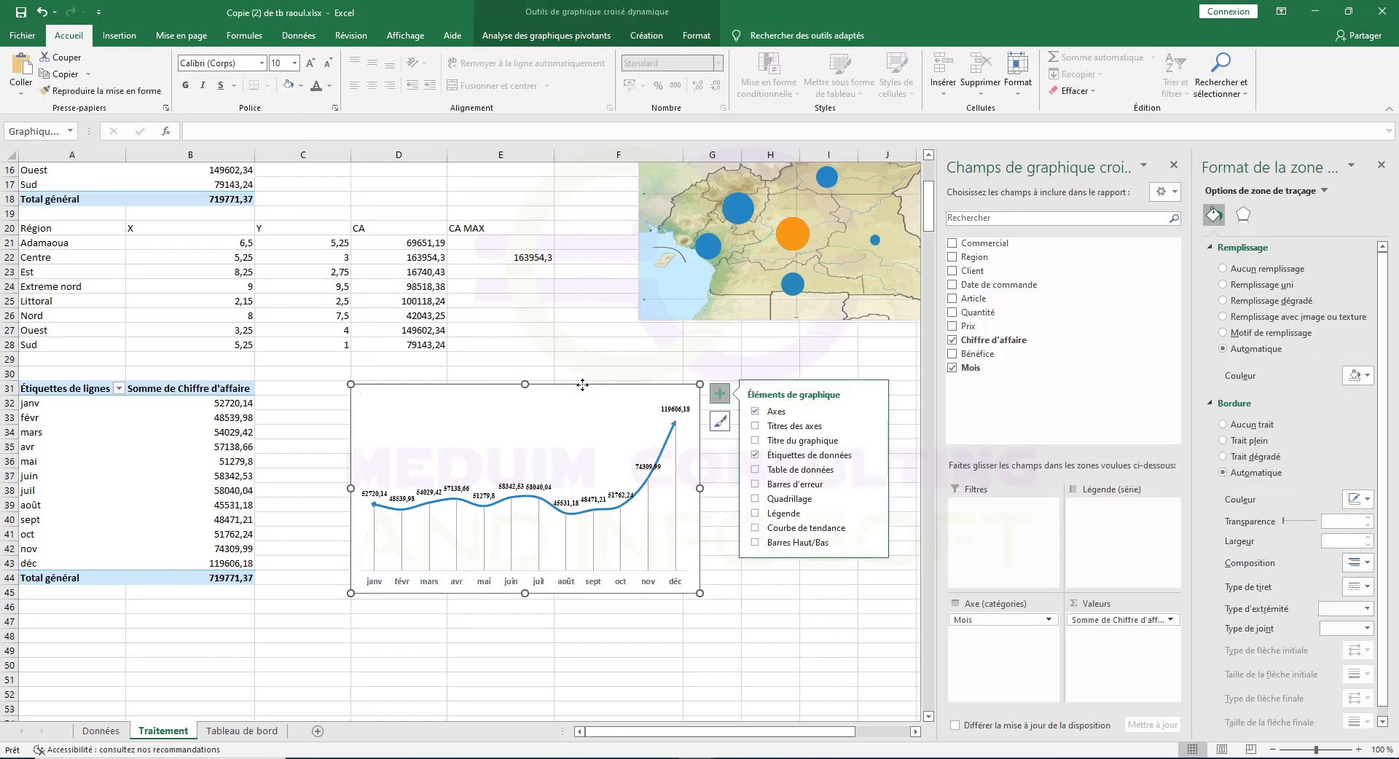
pyautogui.click(242, 731)
pyautogui.hotkey('ctrl', 'v')
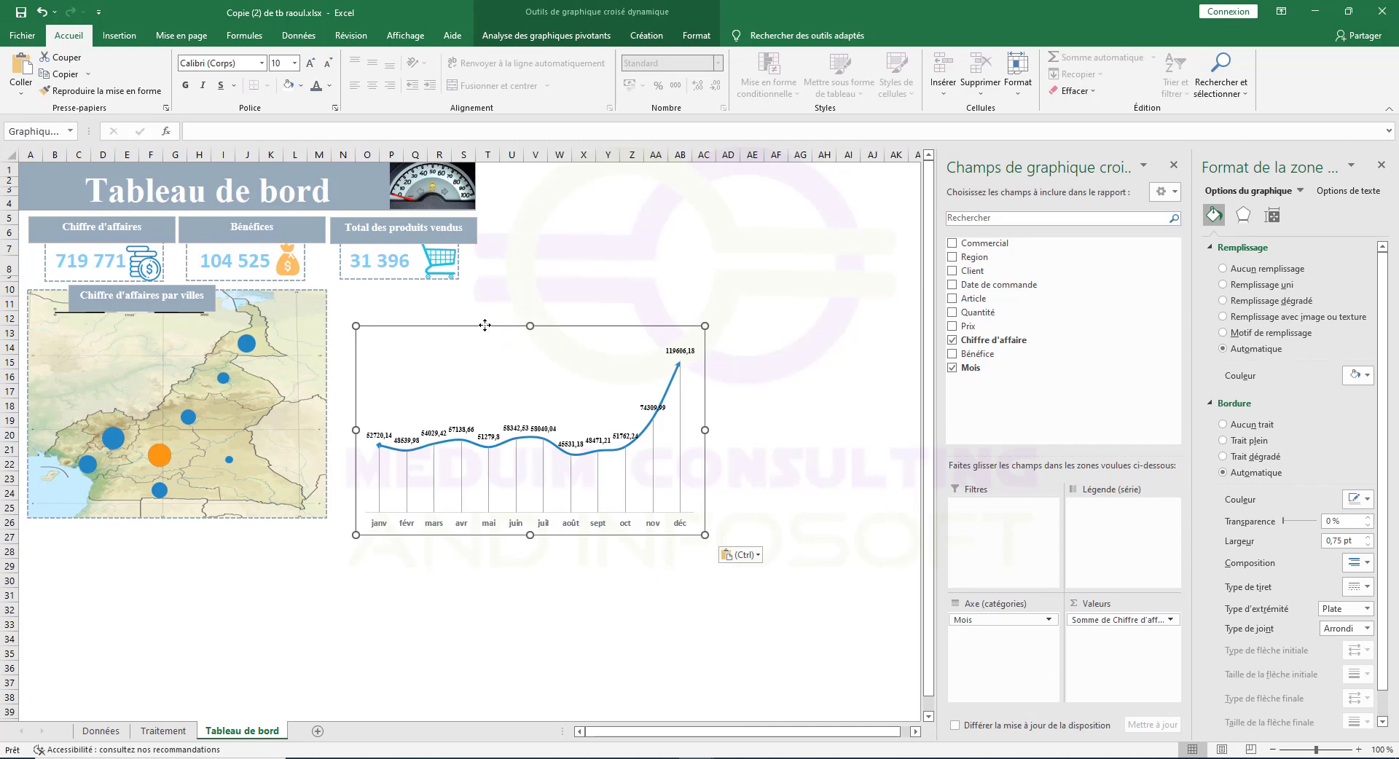
# Align the line chart beside the map under the indicator cards, and shorten the map chart to match the line chart's lower edge.
pyautogui.moveTo(492, 330); pyautogui.dragTo(477, 291)
pyautogui.click(178, 498)
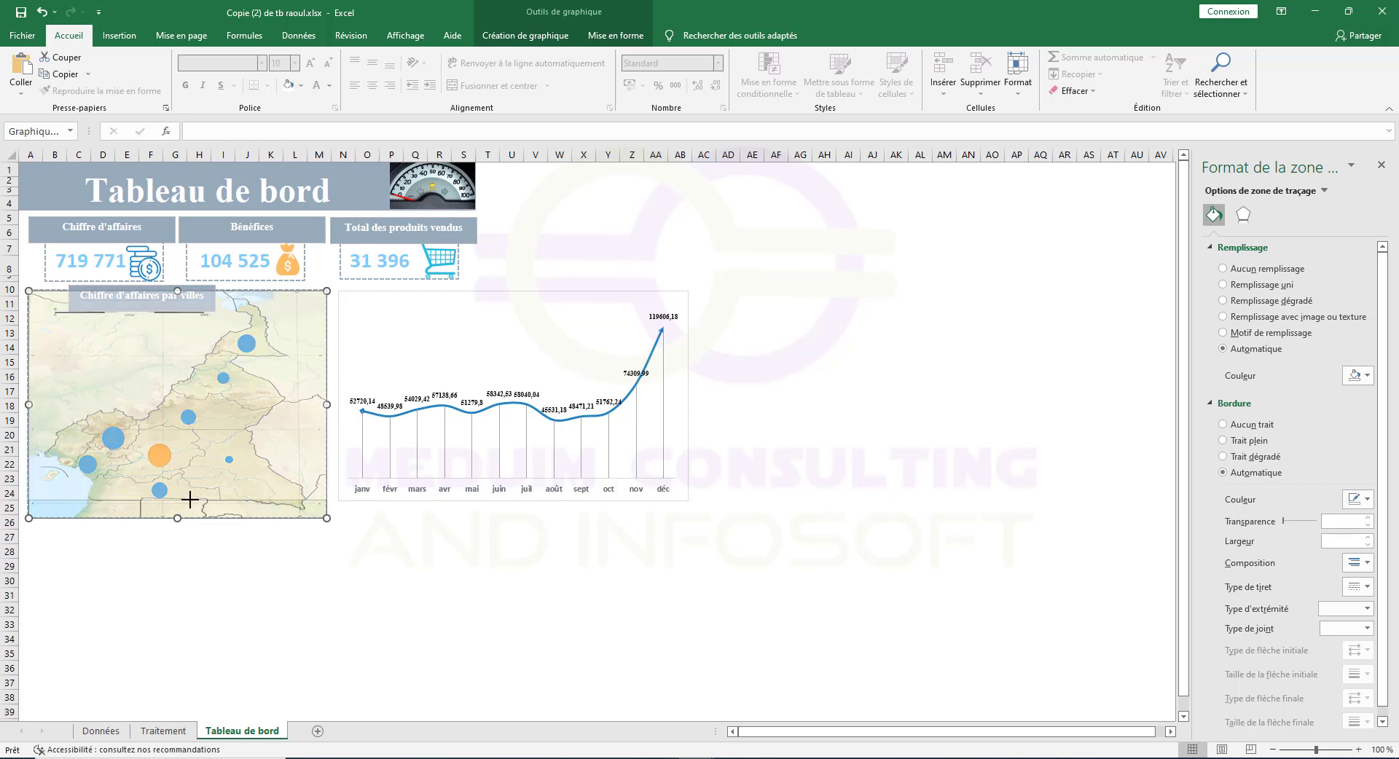
pyautogui.moveTo(190, 500); pyautogui.dragTo(190, 500)
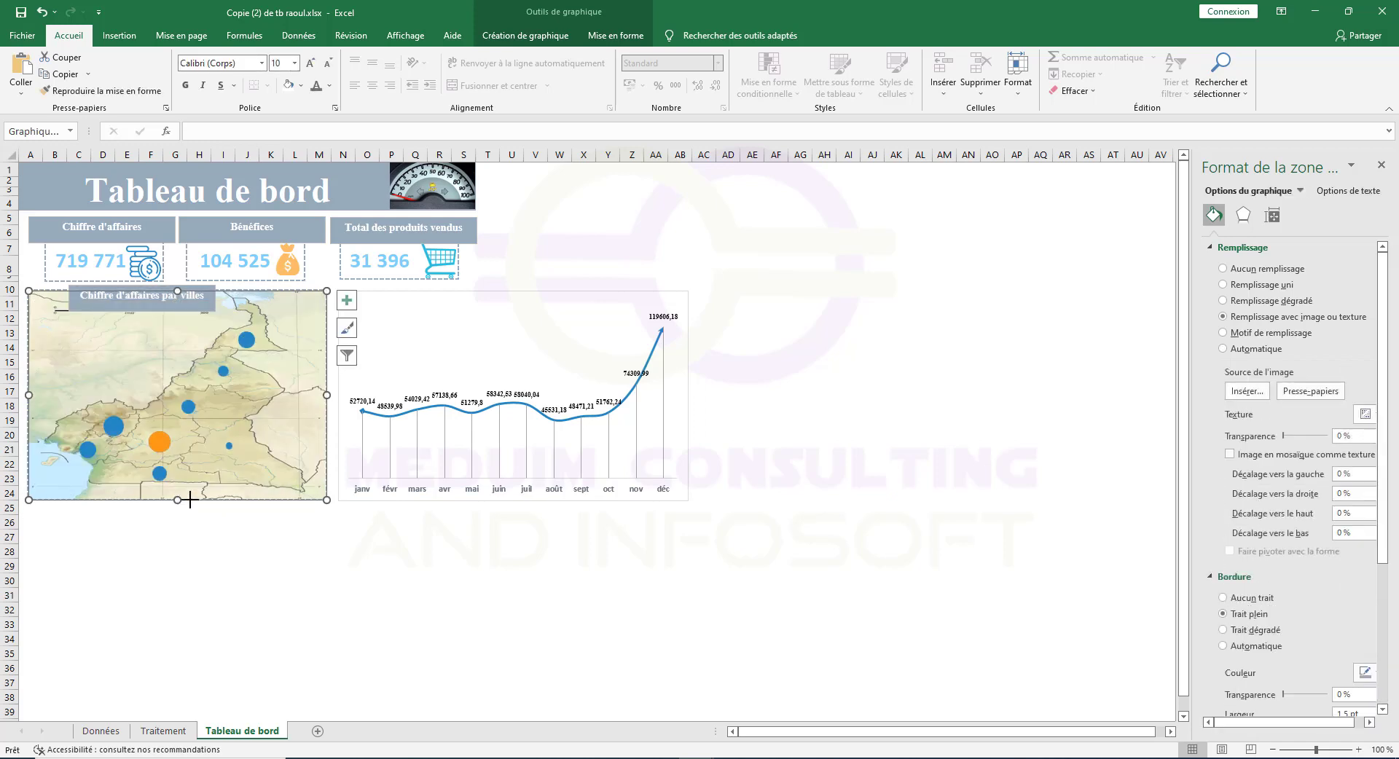
# Narrow the monthly line chart slightly on the dashboard by pulling in its right edge.
pyautogui.click(529, 332)
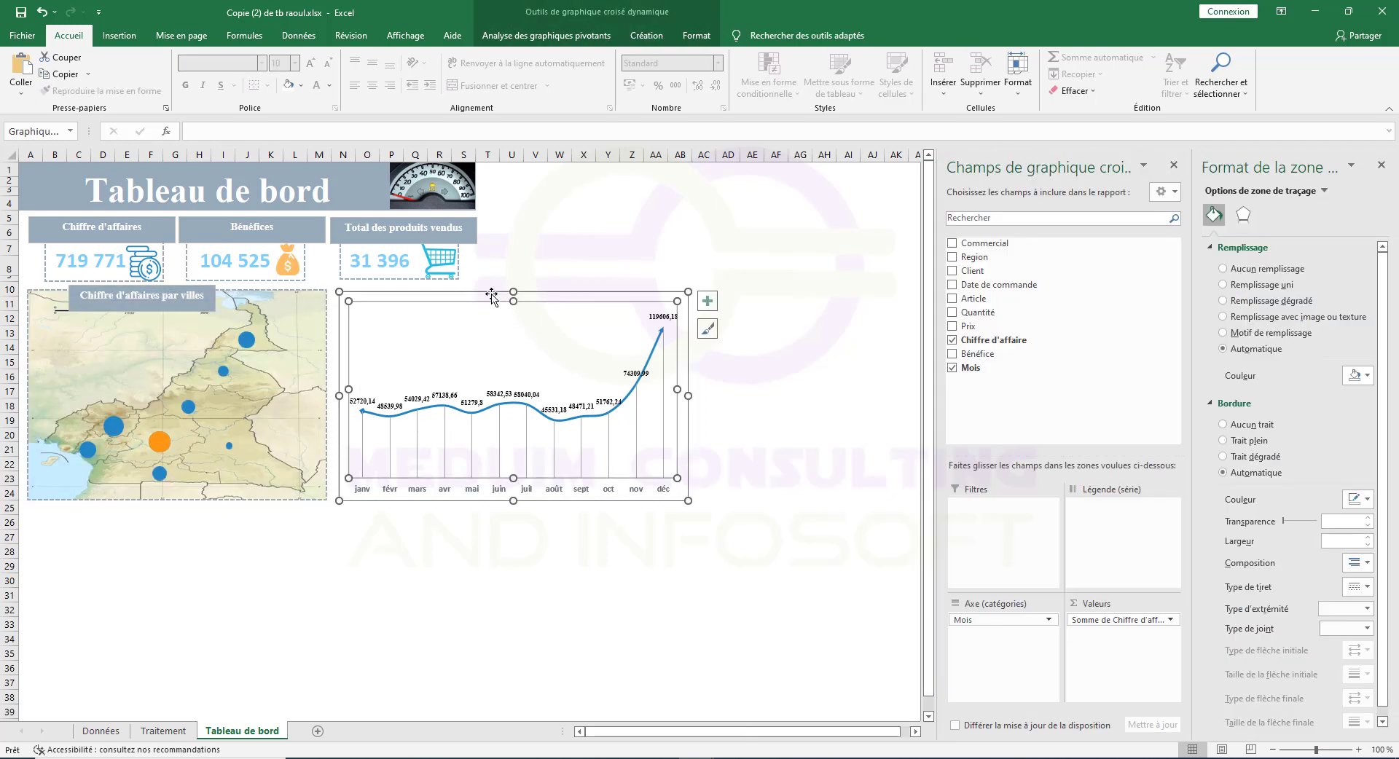
pyautogui.click(491, 294)
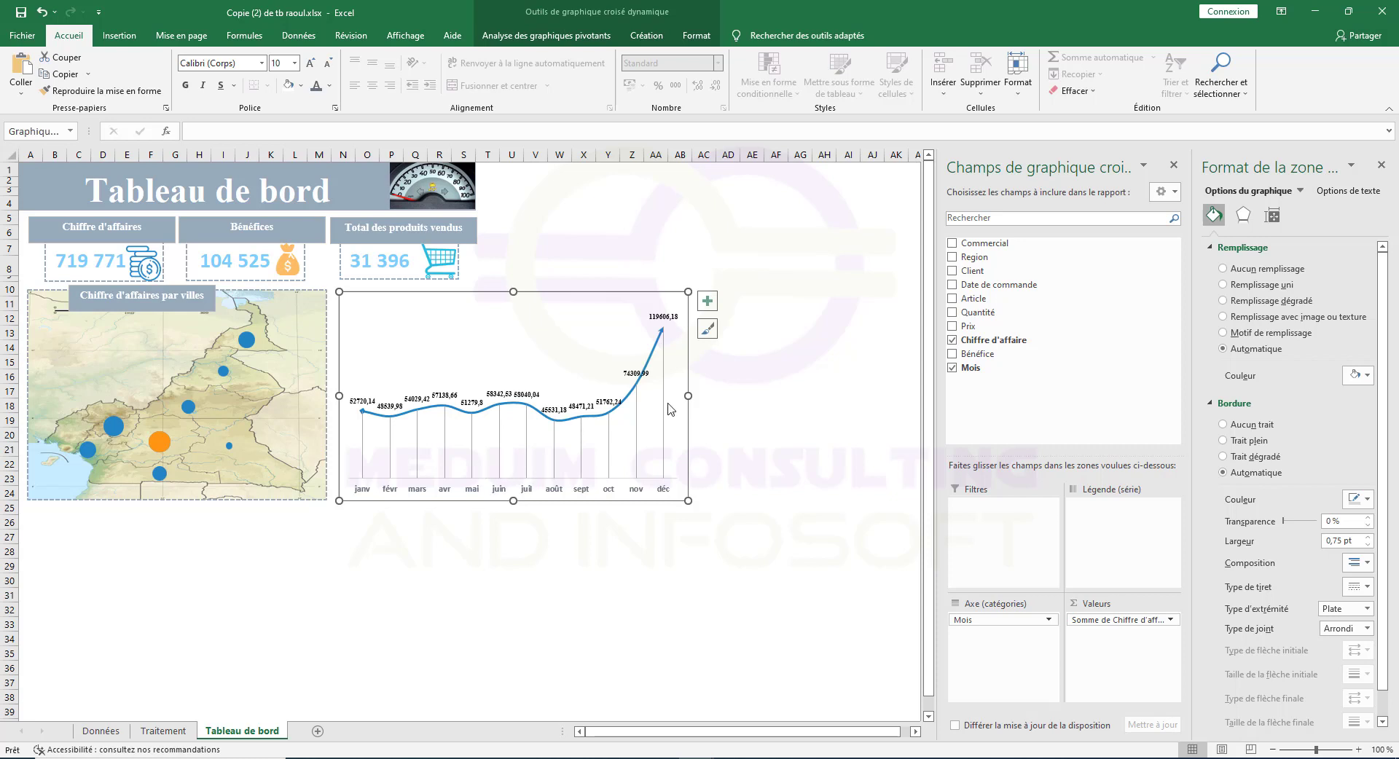
pyautogui.moveTo(688, 396); pyautogui.dragTo(661, 396)
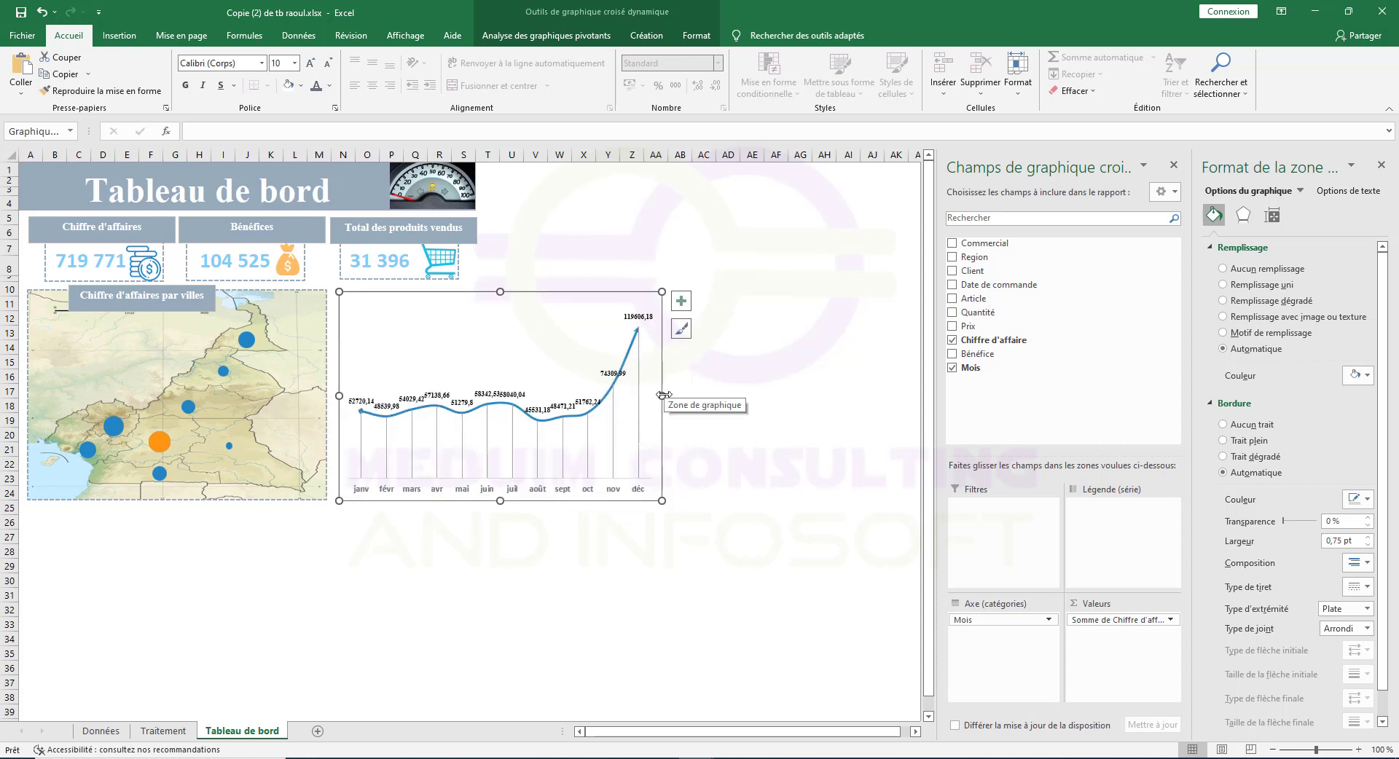
pyautogui.moveTo(662, 396); pyautogui.dragTo(674, 396)
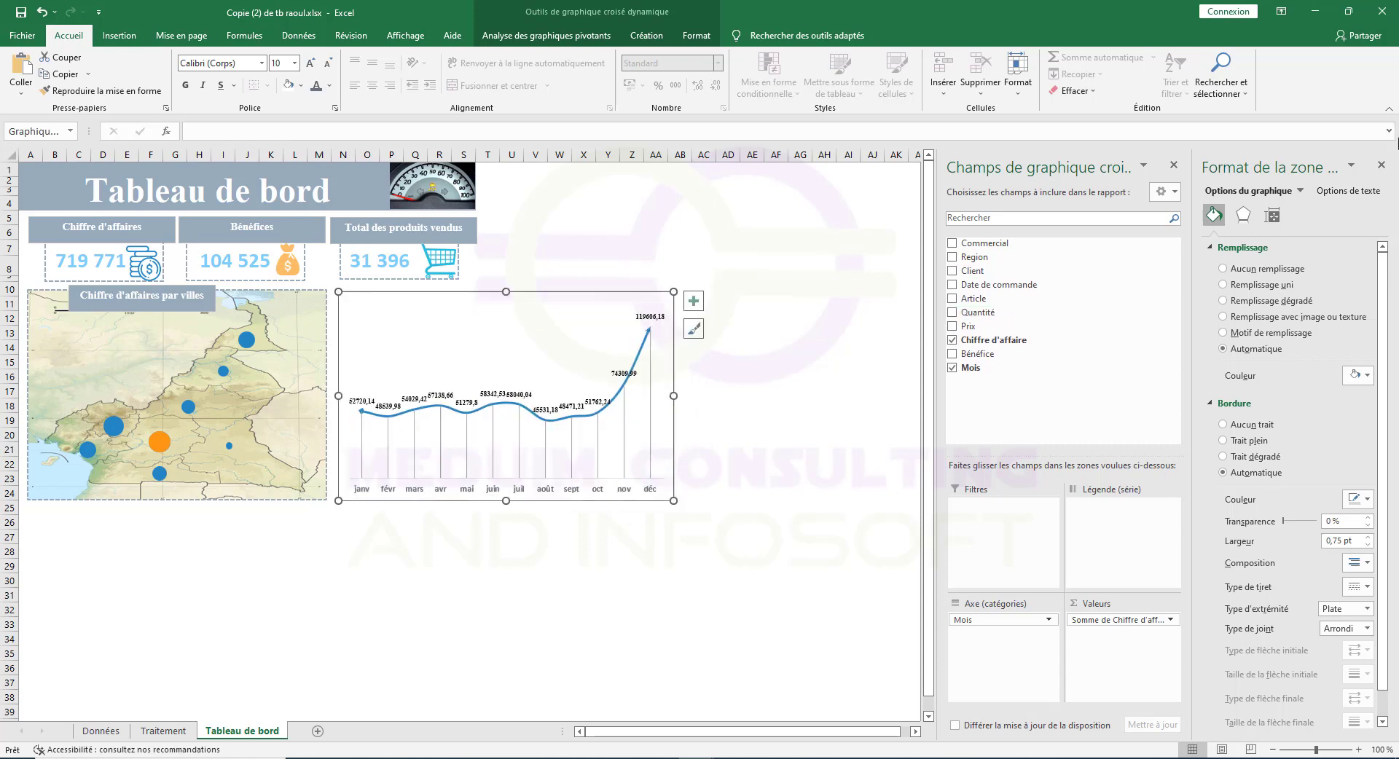
# Close the chart area format and pivot field panes, and set the sheet zoom to 121%.
pyautogui.click(1383, 167)
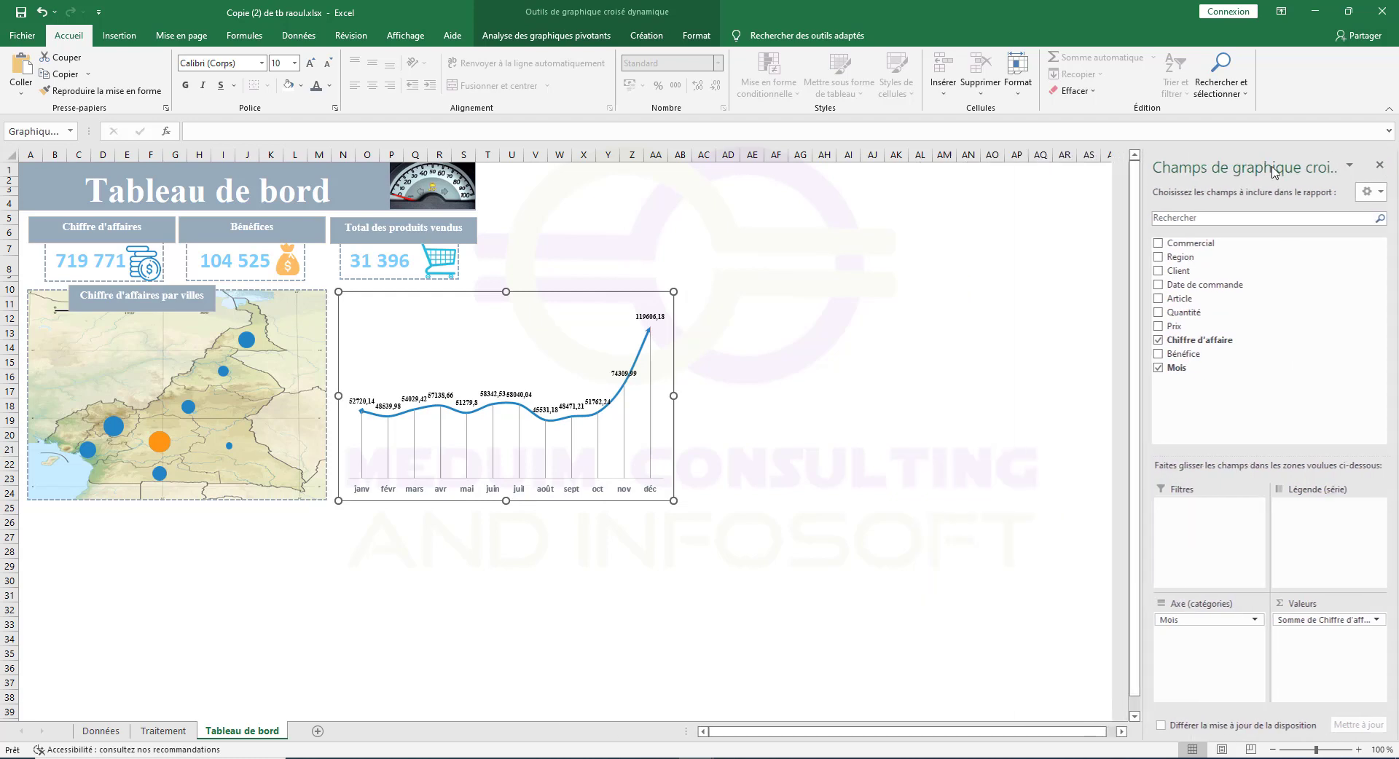
pyautogui.click(1386, 172)
pyautogui.click(1383, 750)
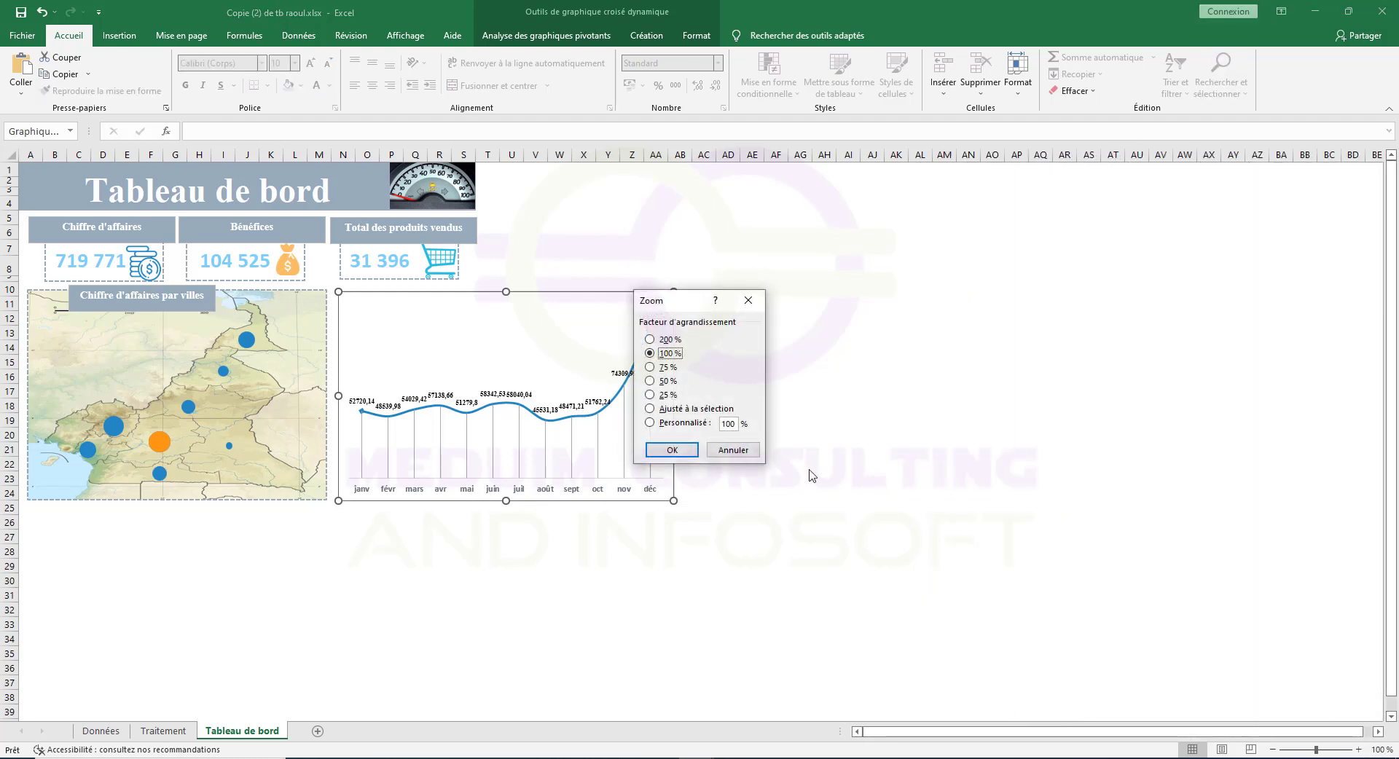
pyautogui.doubleClick(731, 424)
pyautogui.press('Return')
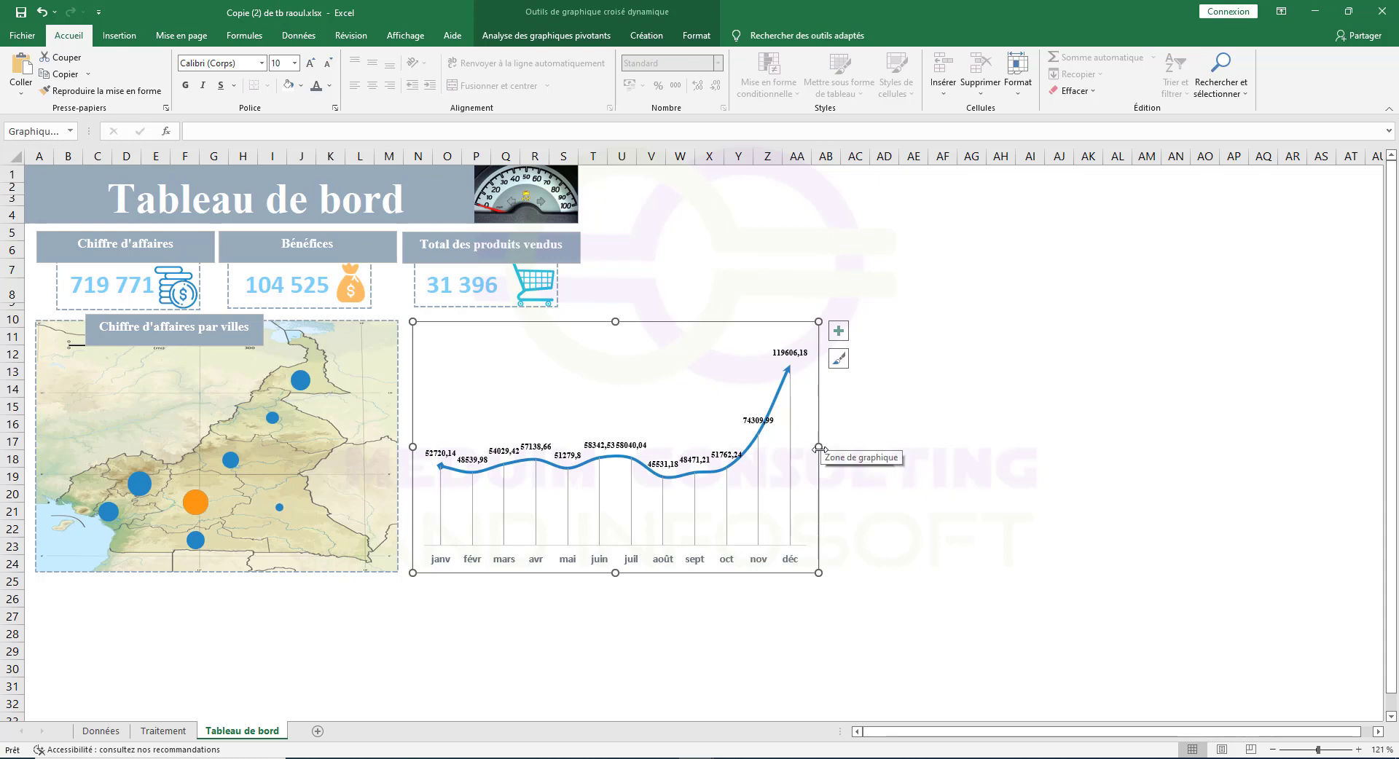
# Shrink the line chart to about 10.95 cm wide by 6.44 cm high and reduce its data labels to font size 6.
pyautogui.moveTo(819, 448); pyautogui.dragTo(778, 447)
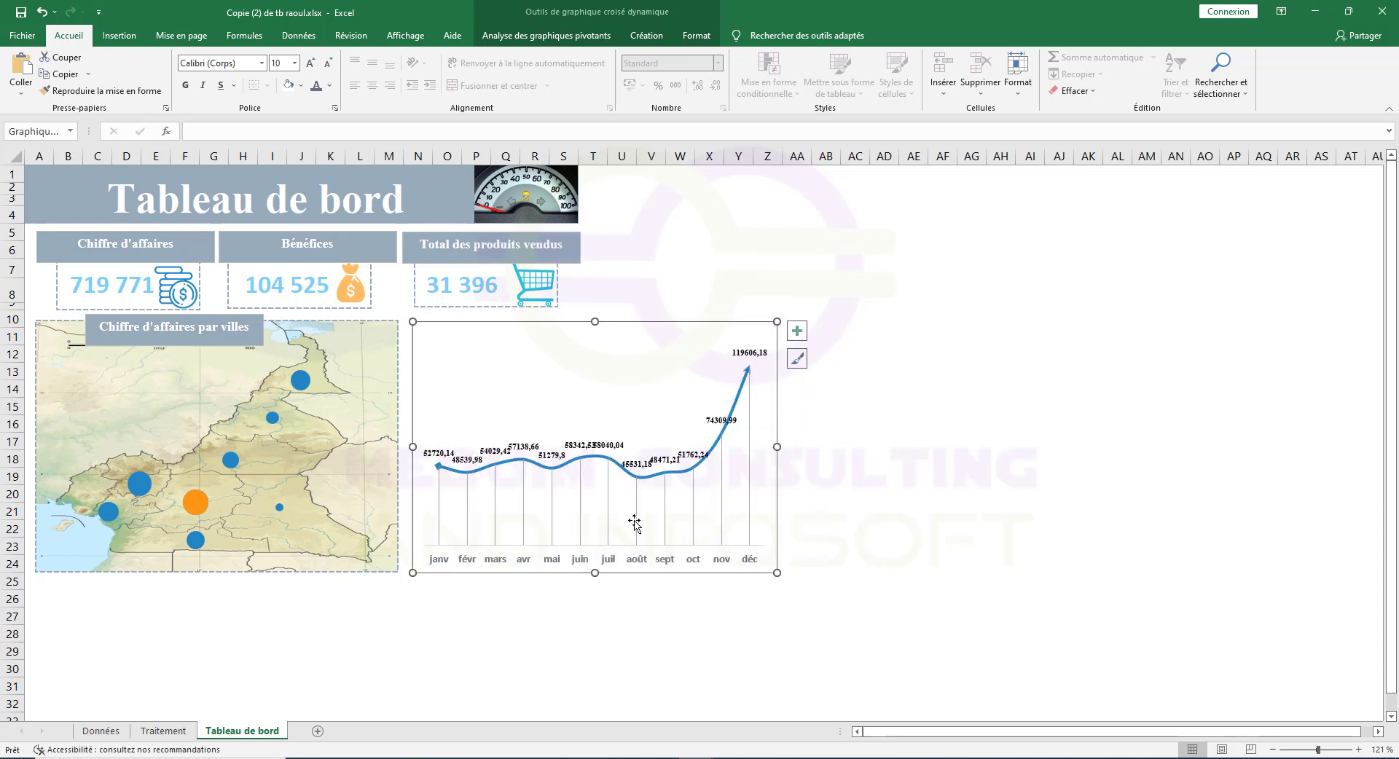
pyautogui.moveTo(595, 573); pyautogui.dragTo(596, 536)
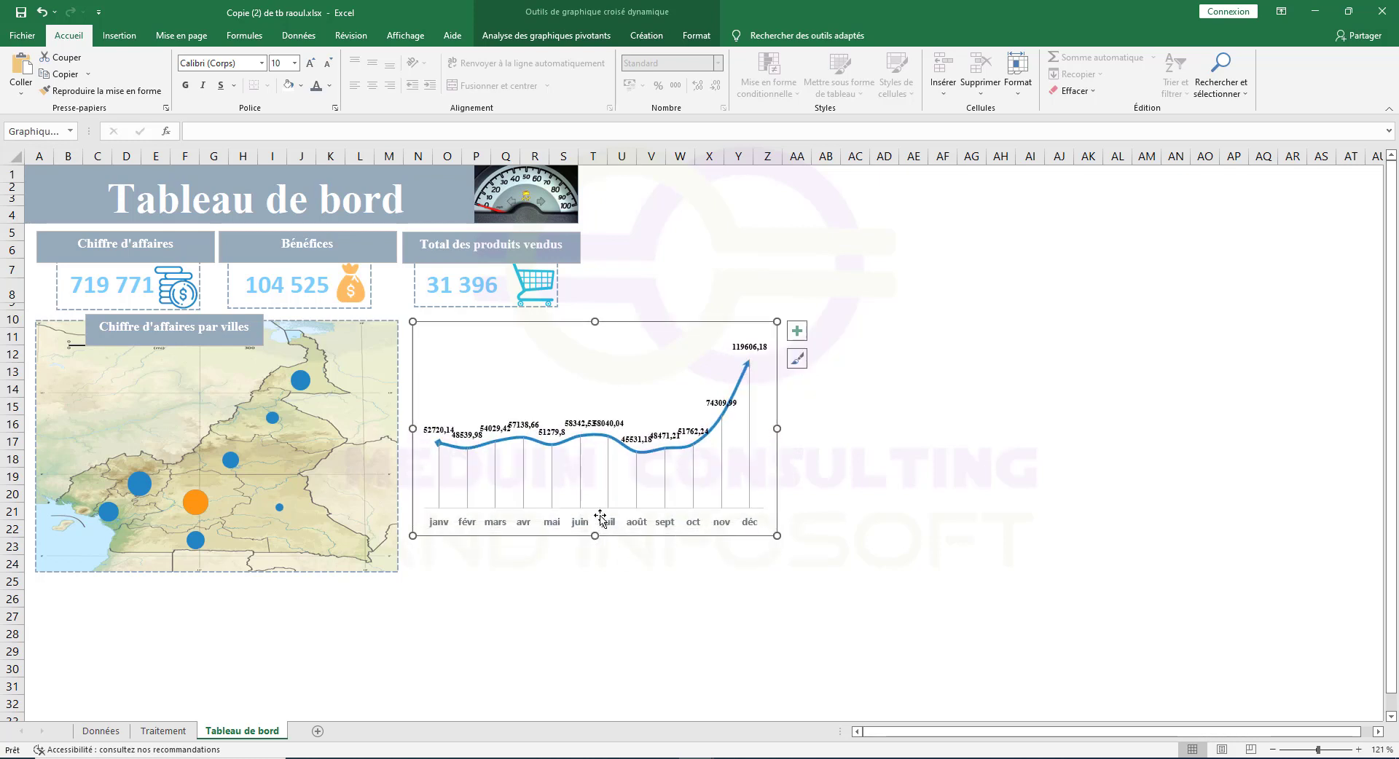
pyautogui.click(610, 426)
pyautogui.click(330, 63)
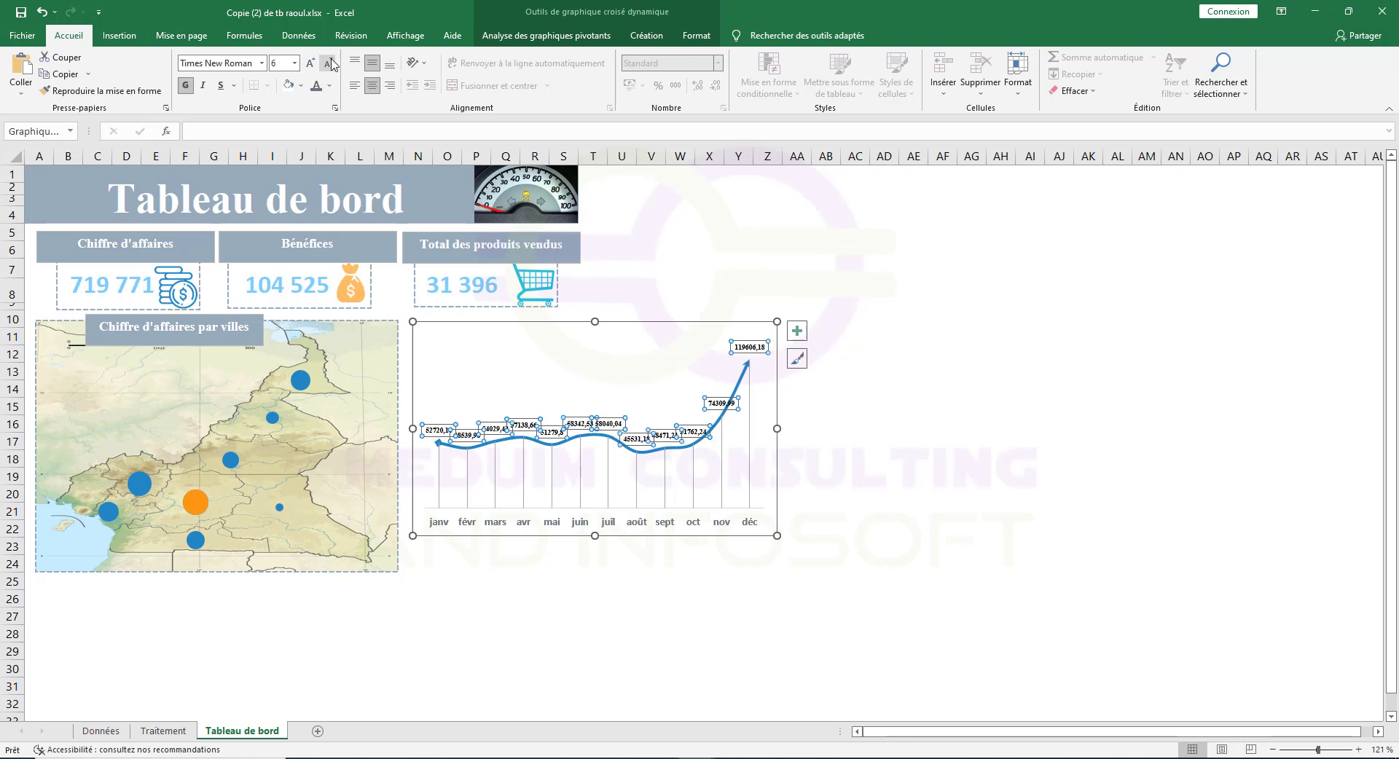
pyautogui.click(599, 633)
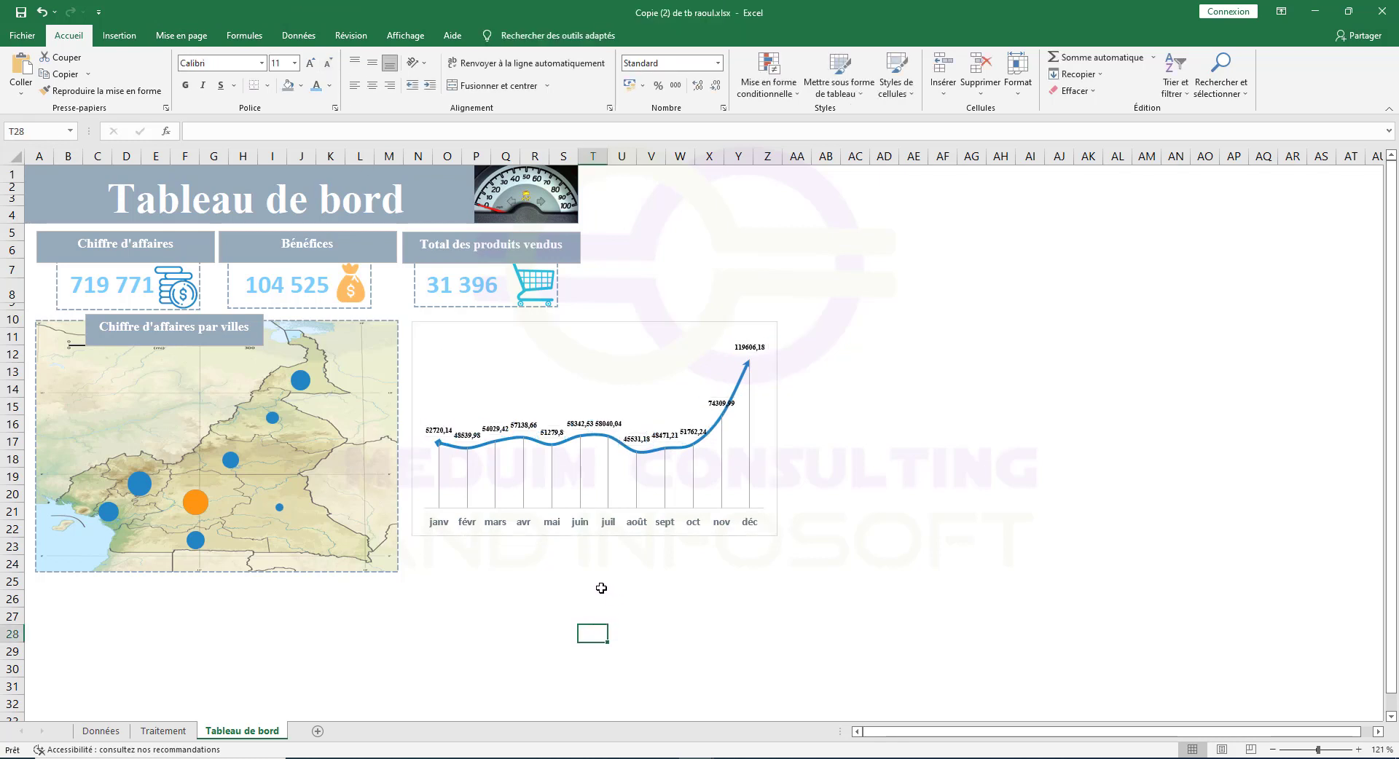
# Shorten the Chiffre d'affaires par villes map chart to about 6.44 cm high, matching the line chart's lower edge.
pyautogui.click(263, 541)
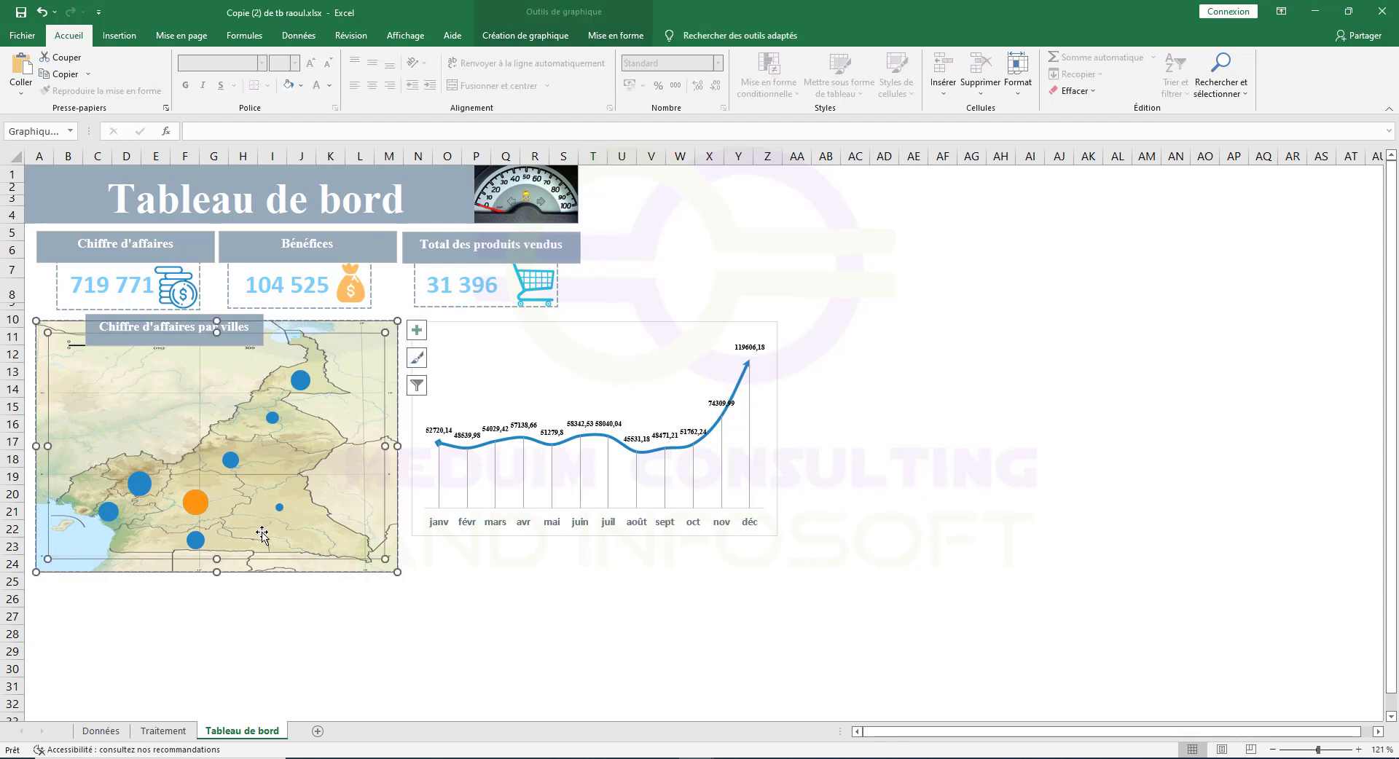
pyautogui.moveTo(218, 573); pyautogui.dragTo(221, 535)
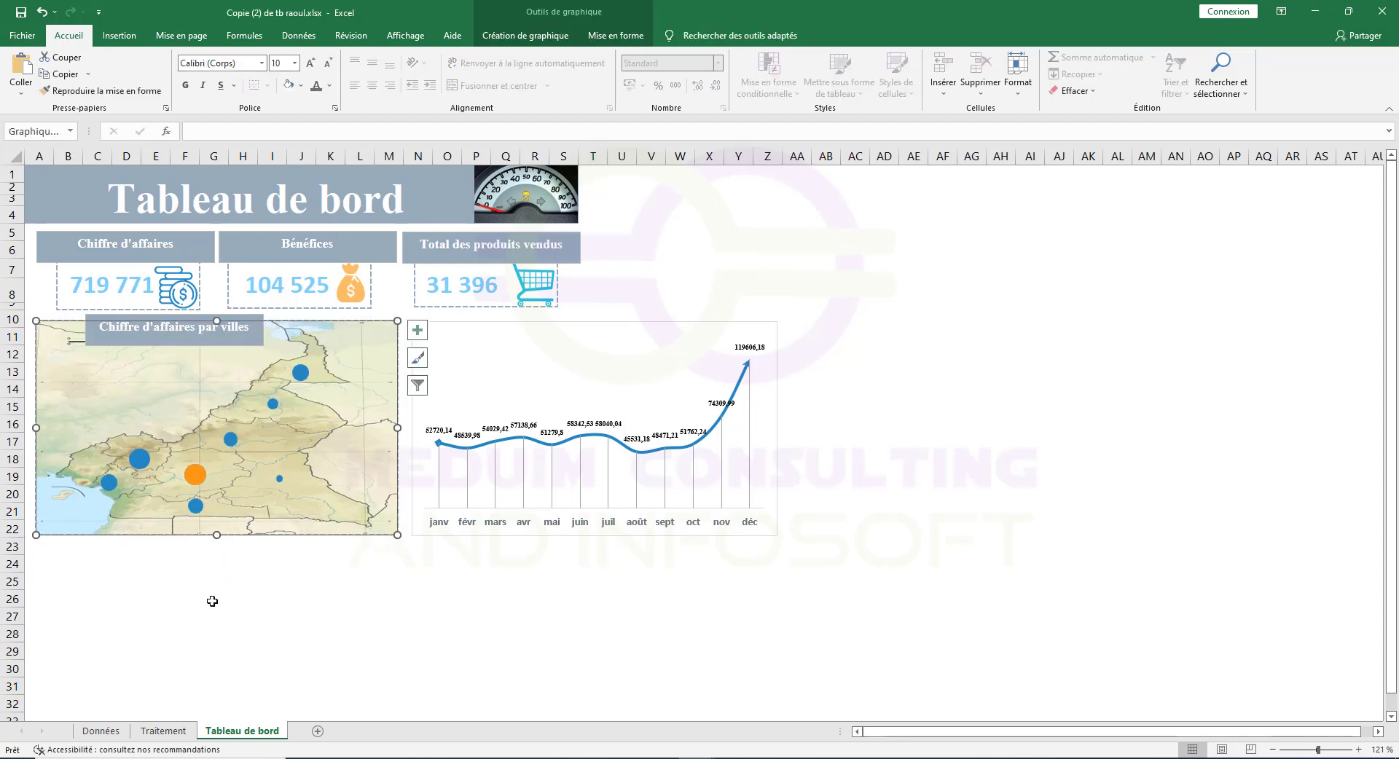
pyautogui.click(212, 600)
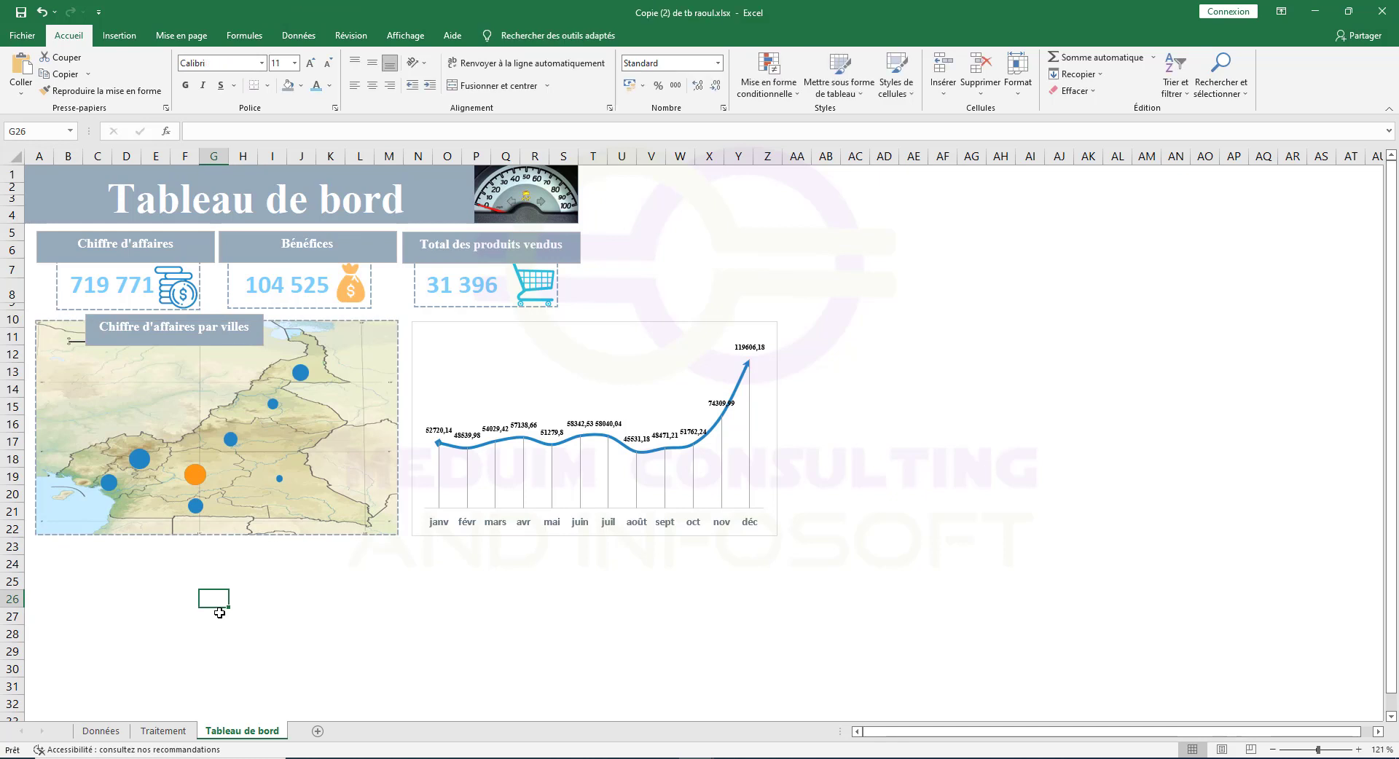
# Move the line chart slightly closer to the map so that their top and bottom edges line up.
pyautogui.click(543, 322)
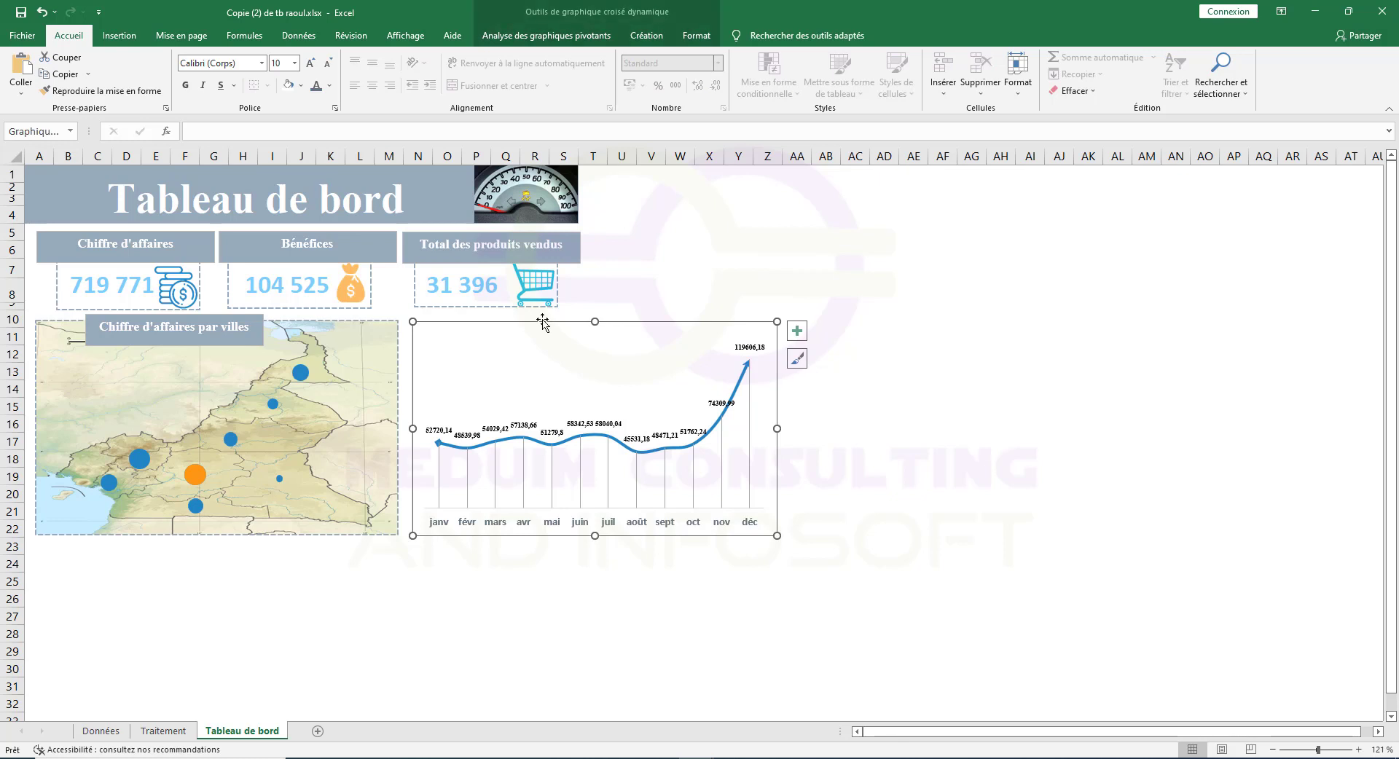
pyautogui.moveTo(541, 319); pyautogui.dragTo(536, 318)
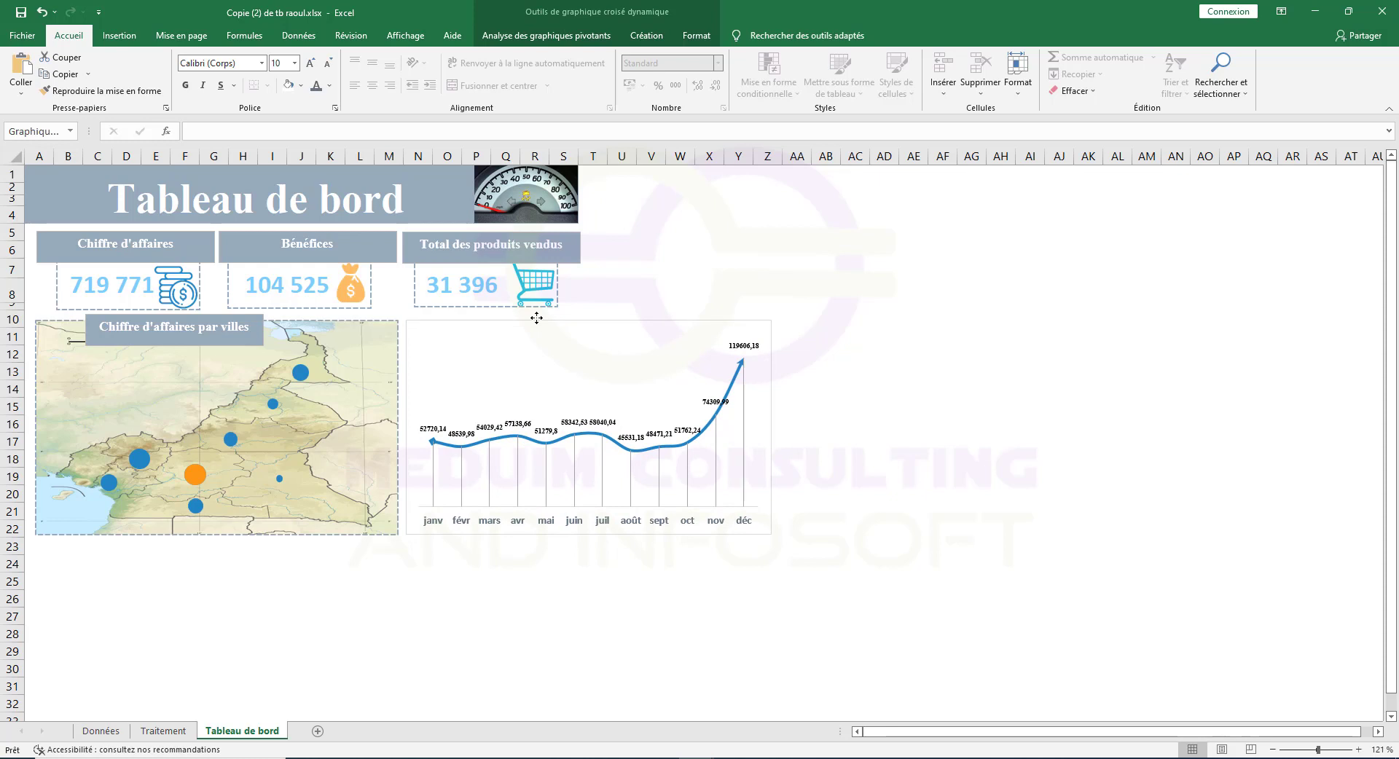
pyautogui.moveTo(537, 317); pyautogui.dragTo(537, 318)
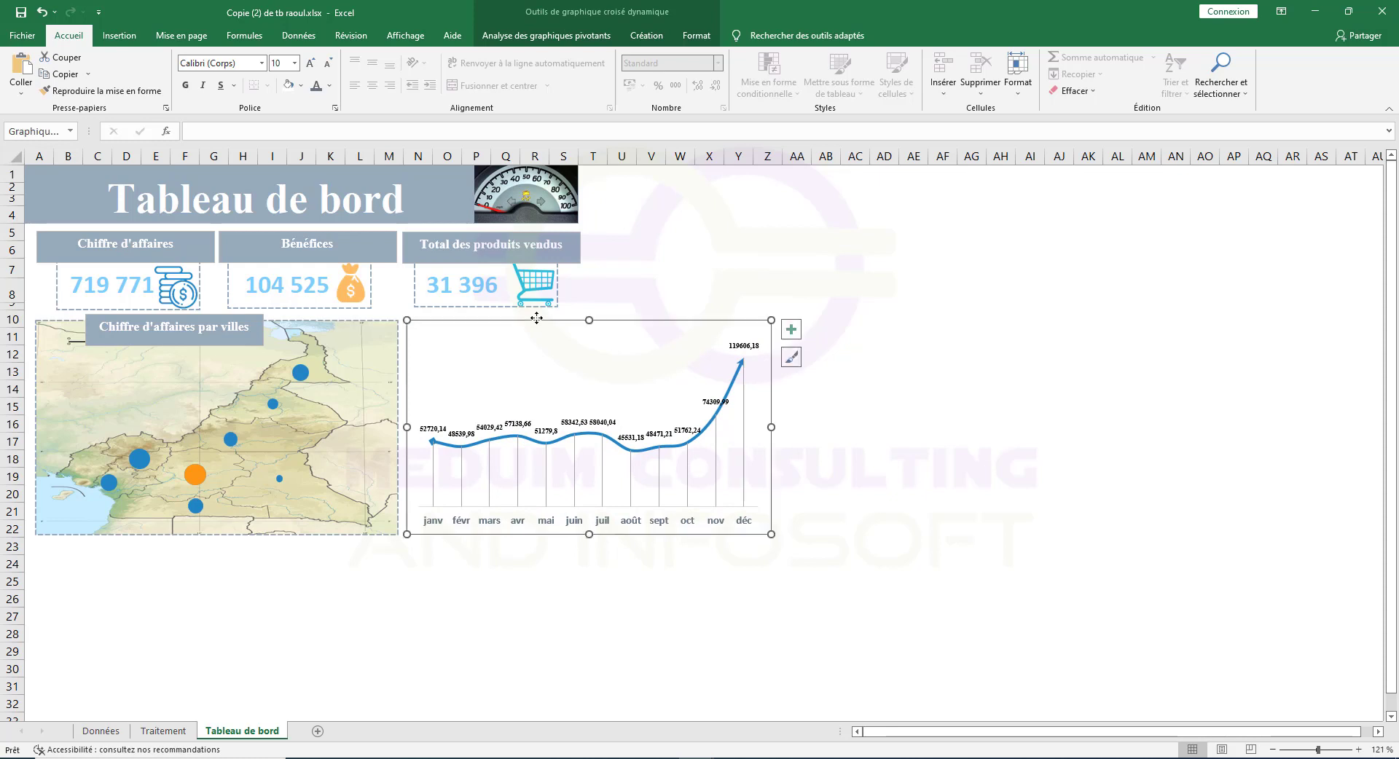
# Give the line chart's outer border the blue-grey theme colour and a dashed line style.
pyautogui.click(647, 36)
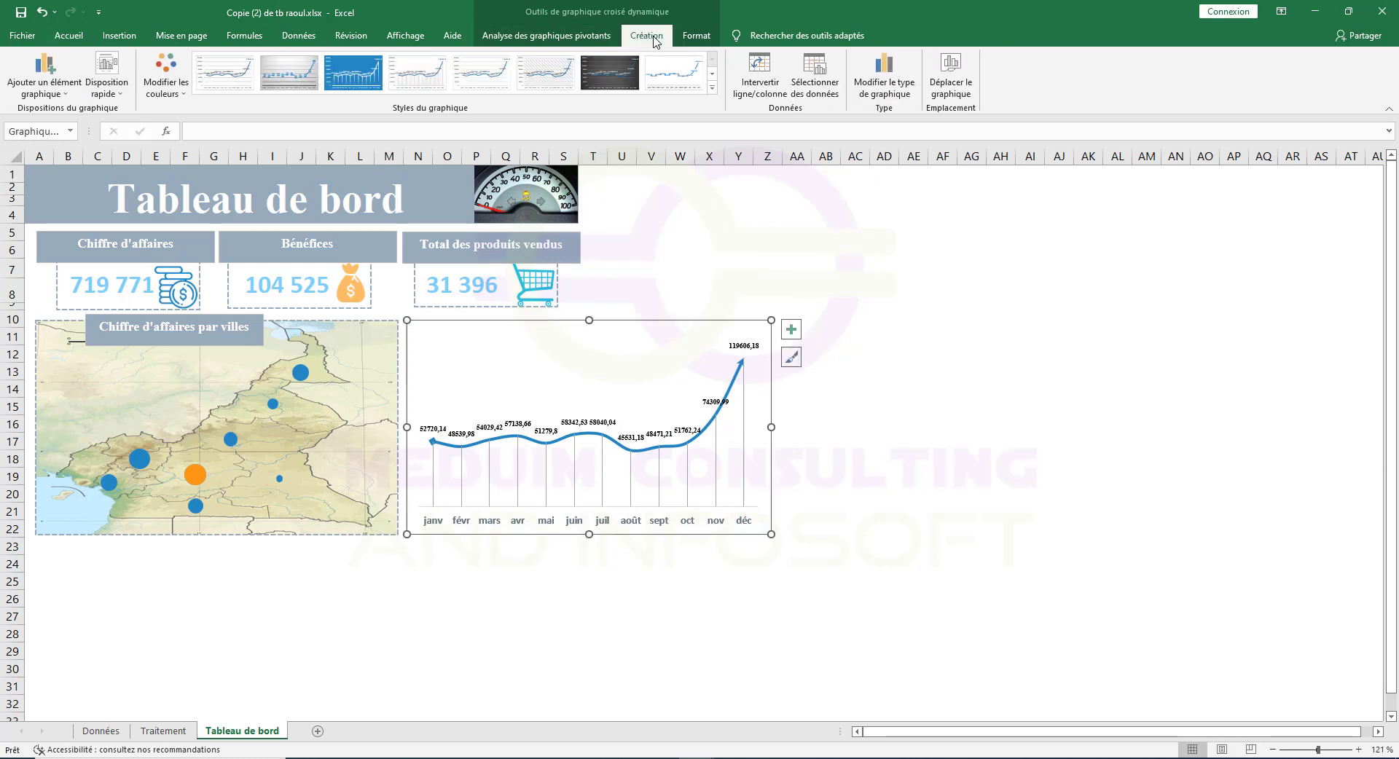
pyautogui.click(691, 35)
pyautogui.click(599, 74)
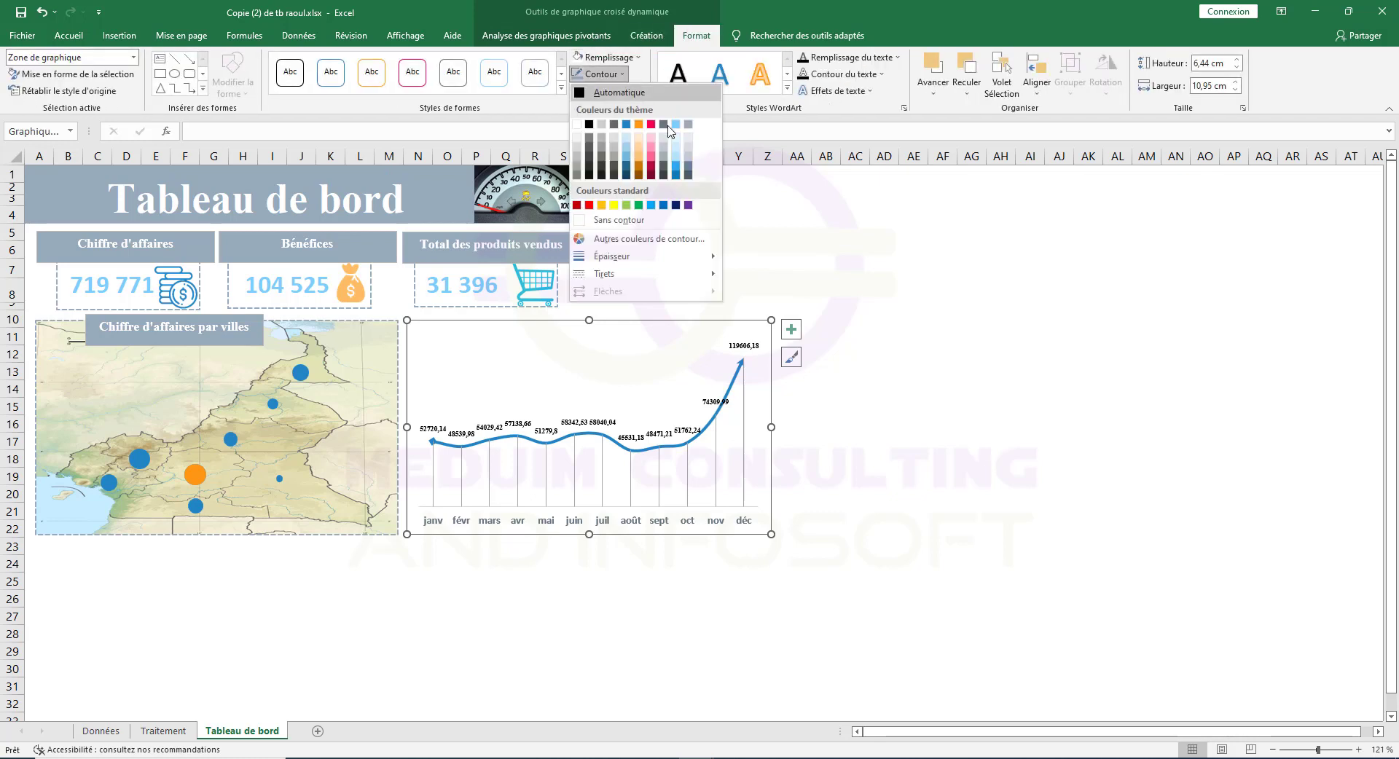
pyautogui.click(692, 125)
pyautogui.click(599, 73)
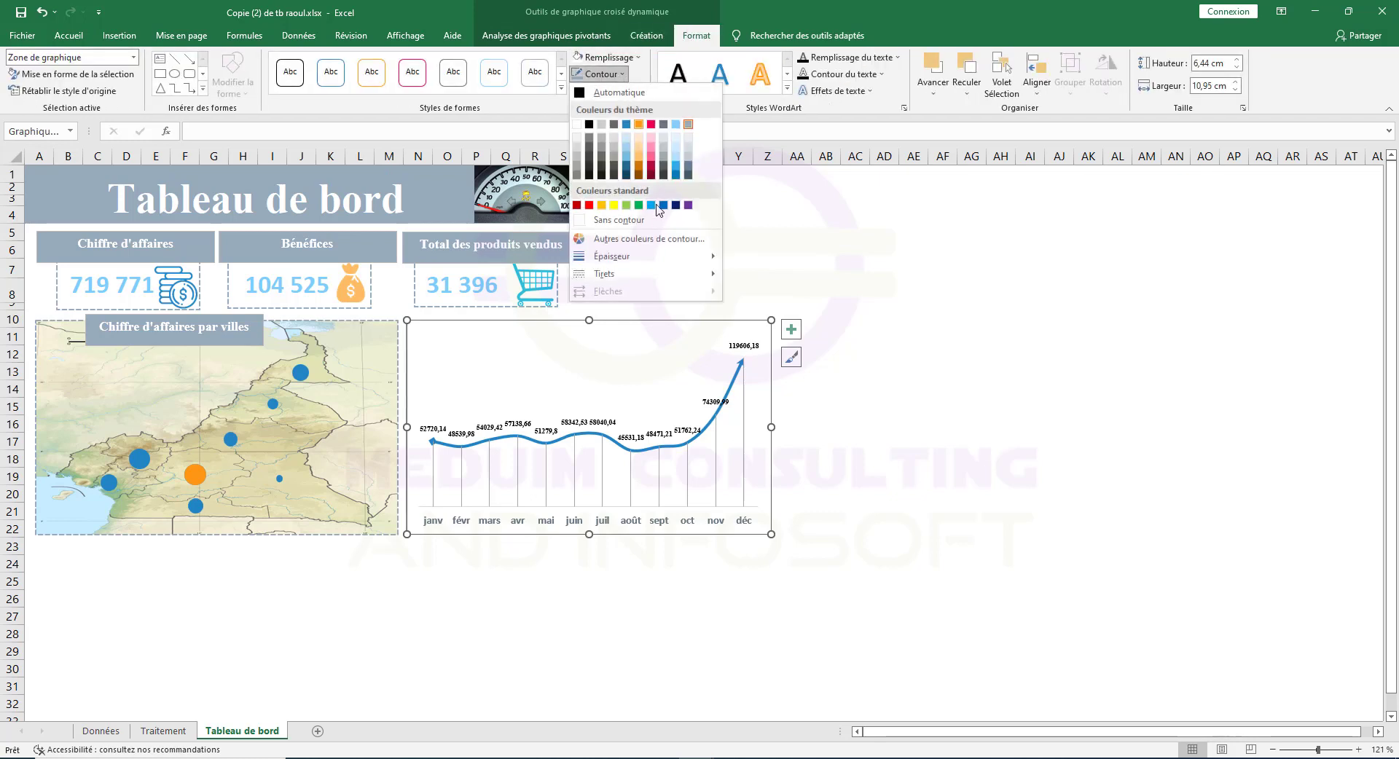
pyautogui.moveTo(633, 273)
pyautogui.click(762, 300)
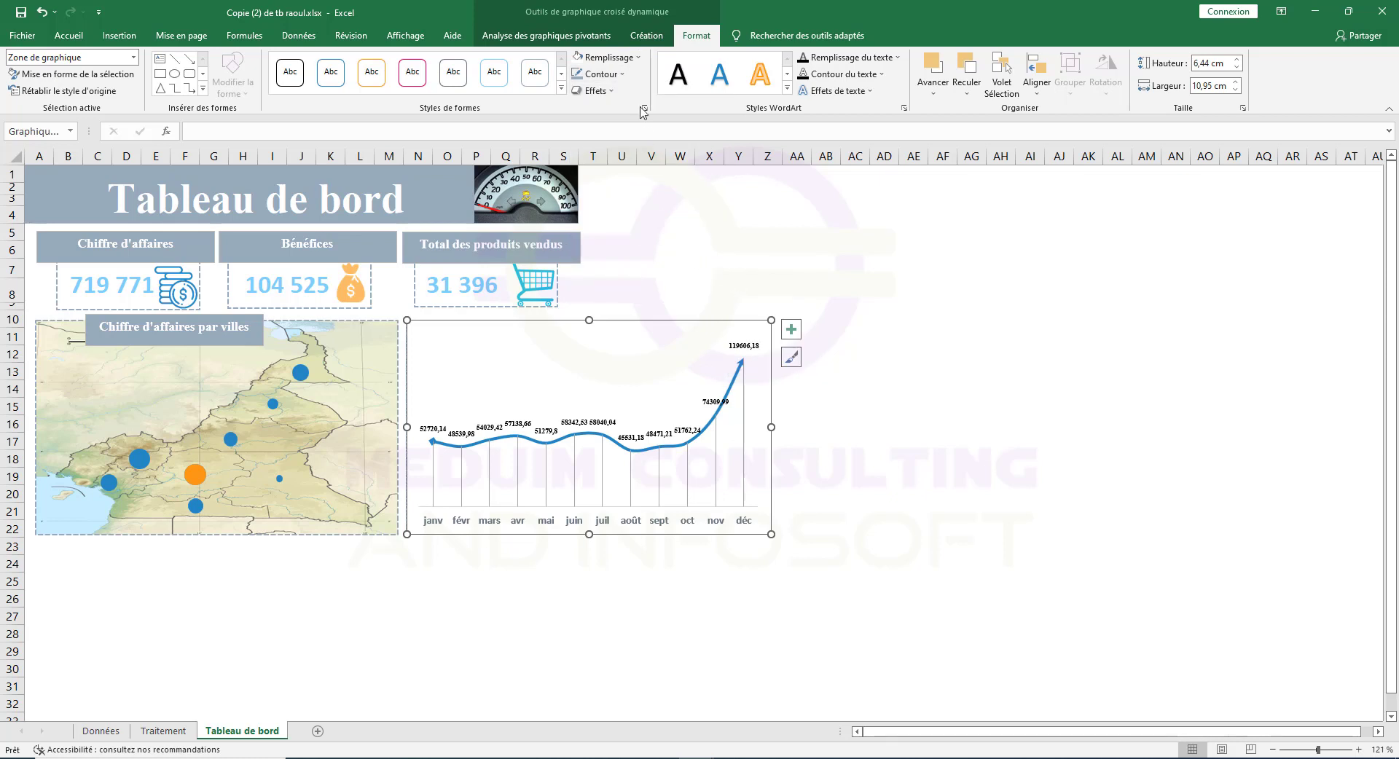
# Set the thickness of the line chart's dashed border to 1.5 pt.
pyautogui.click(623, 75)
pyautogui.moveTo(699, 256)
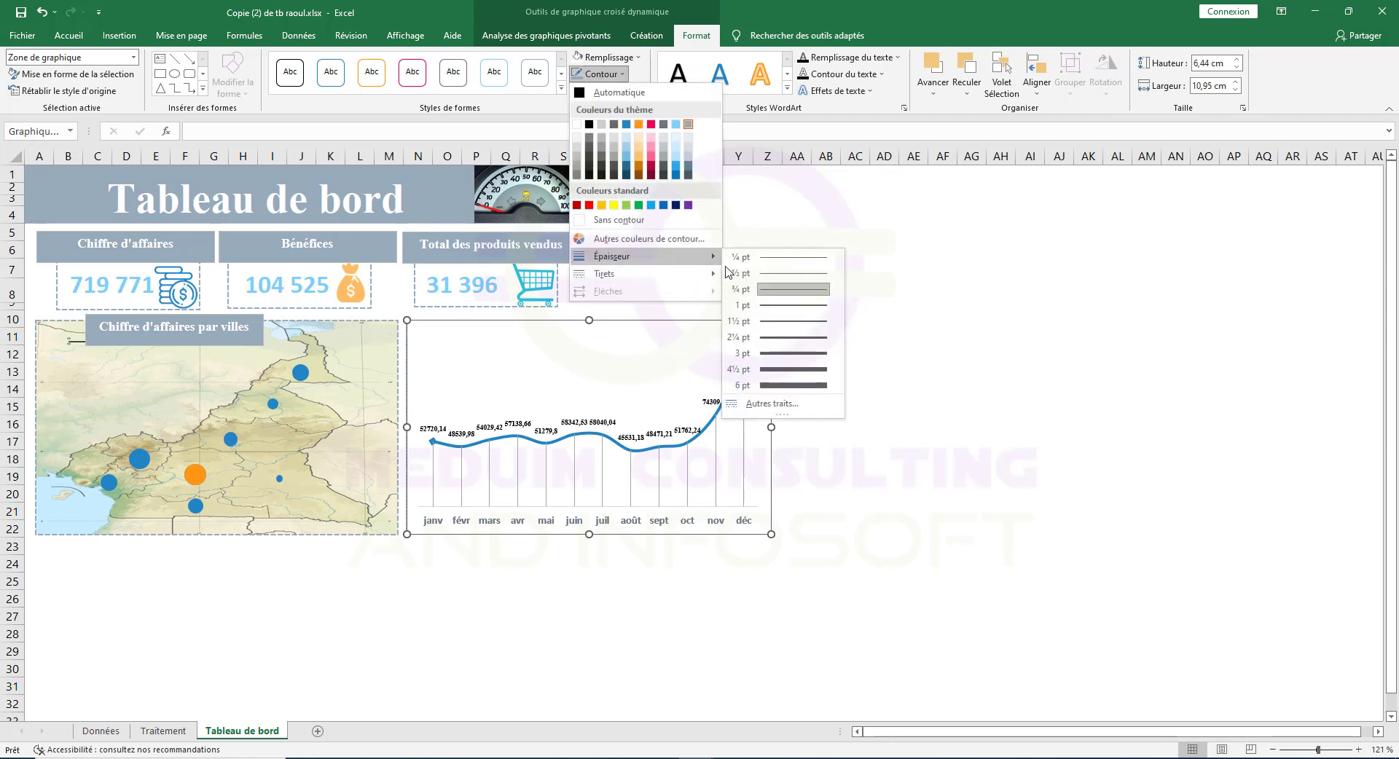
pyautogui.click(777, 306)
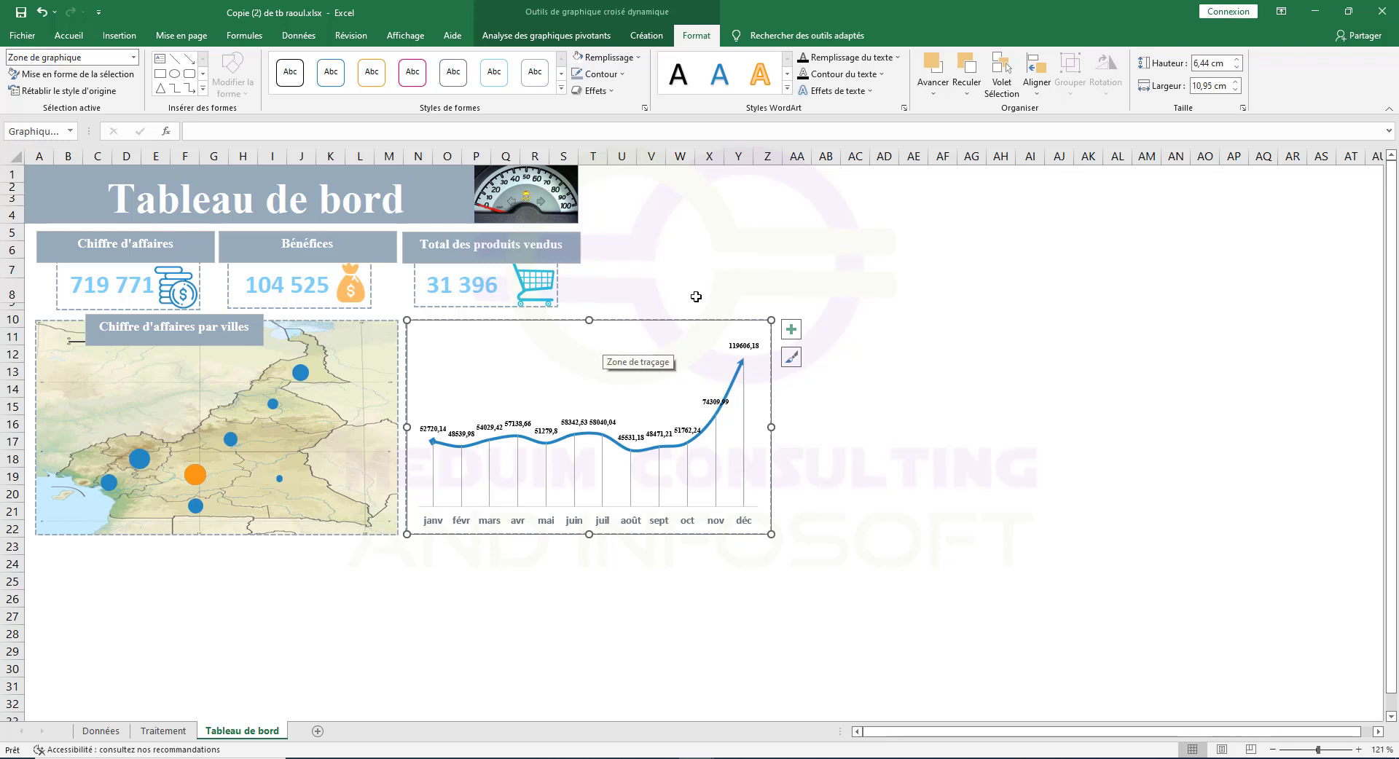
pyautogui.click(701, 270)
pyautogui.click(857, 455)
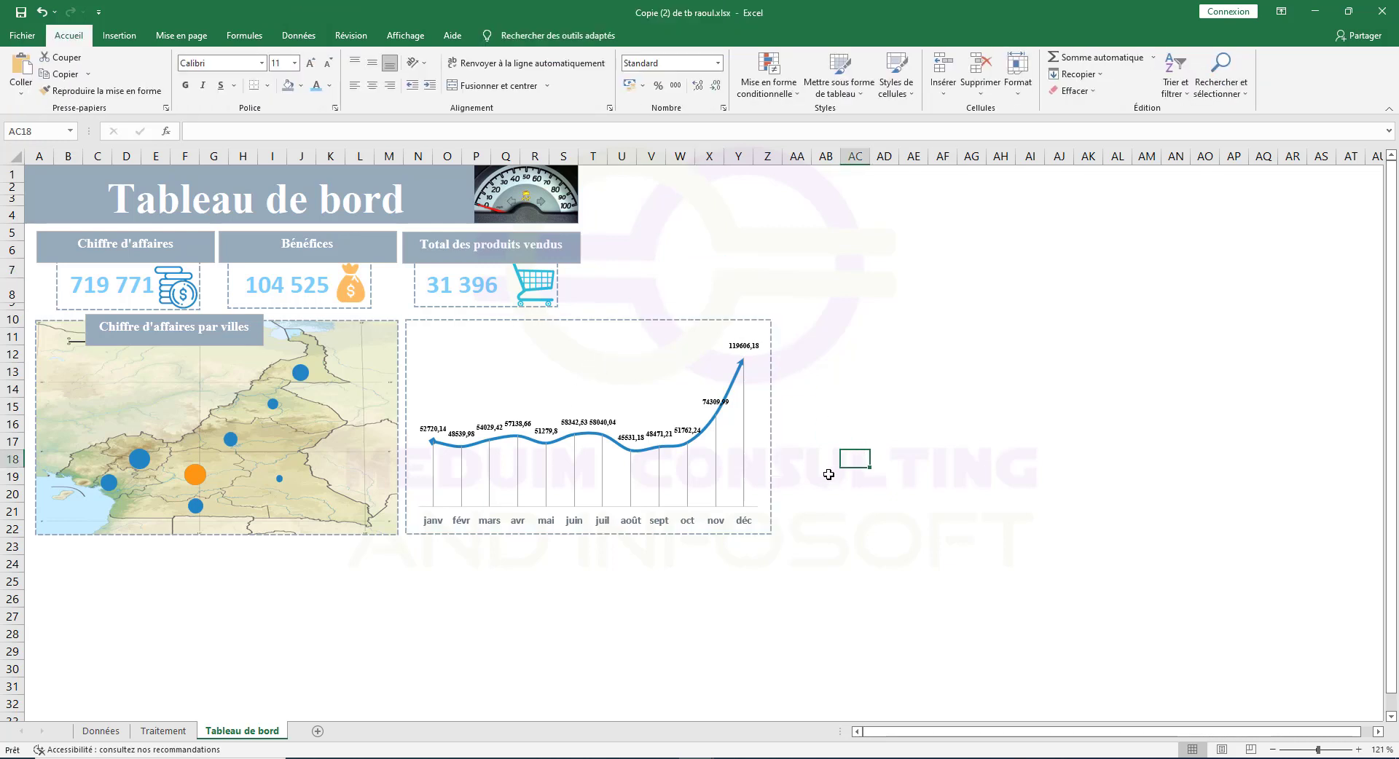
# Compare the height and width settings of the map chart with those of the line chart.
pyautogui.click(395, 394)
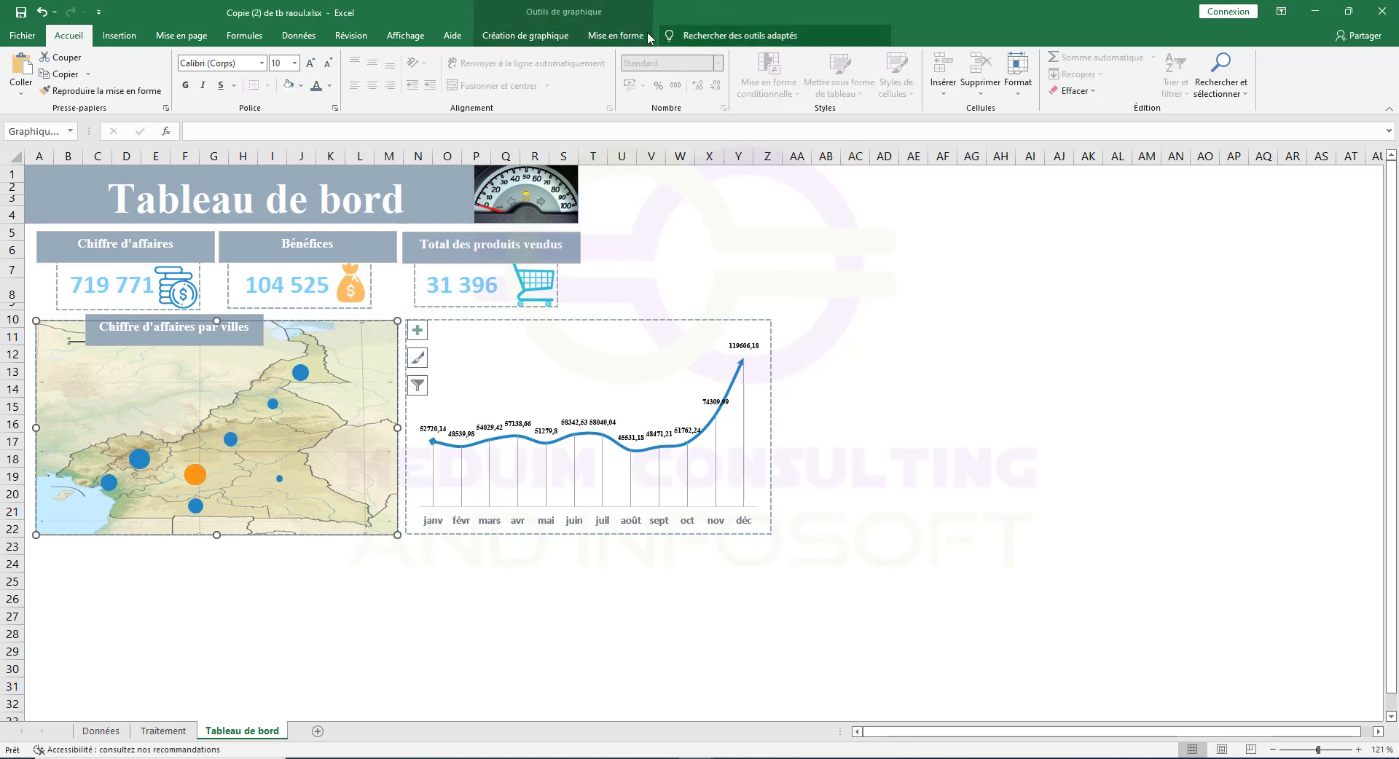
pyautogui.click(640, 36)
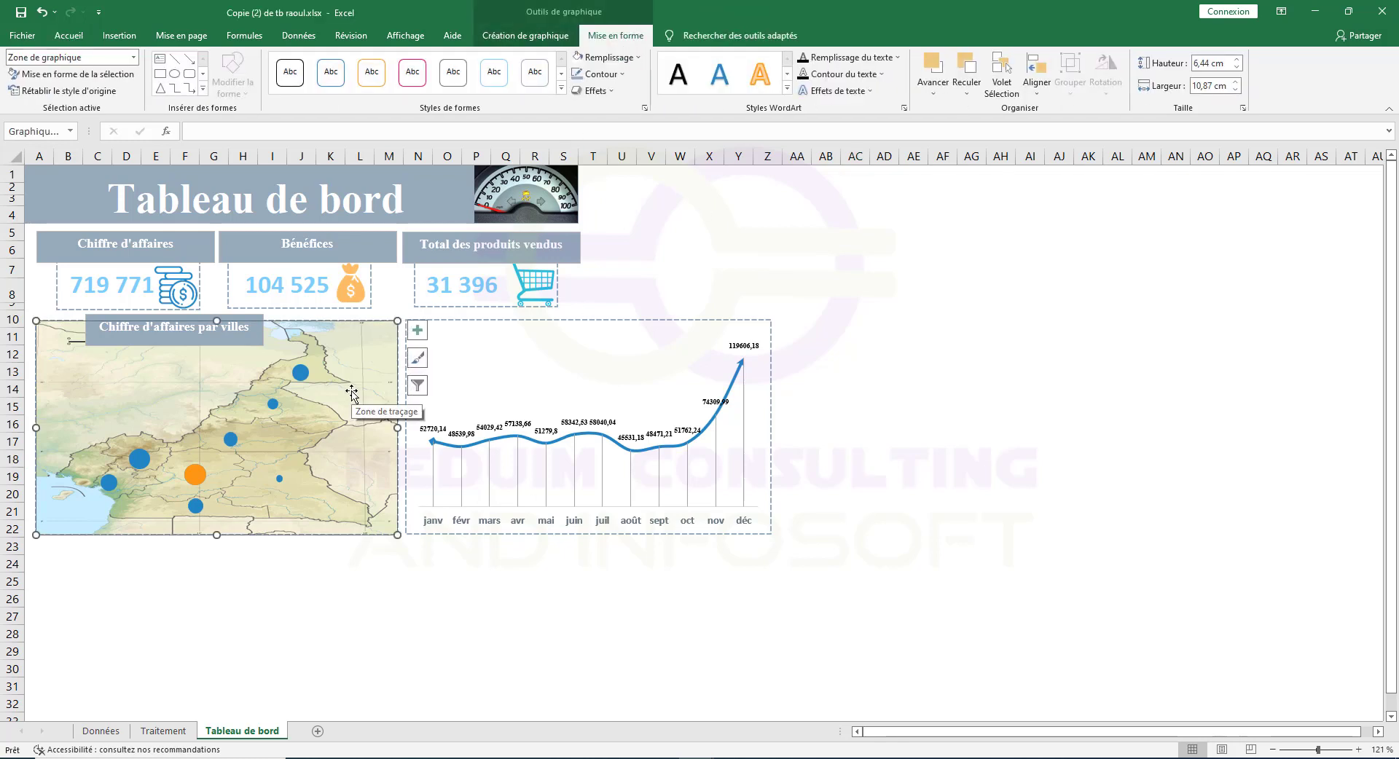
pyautogui.click(621, 319)
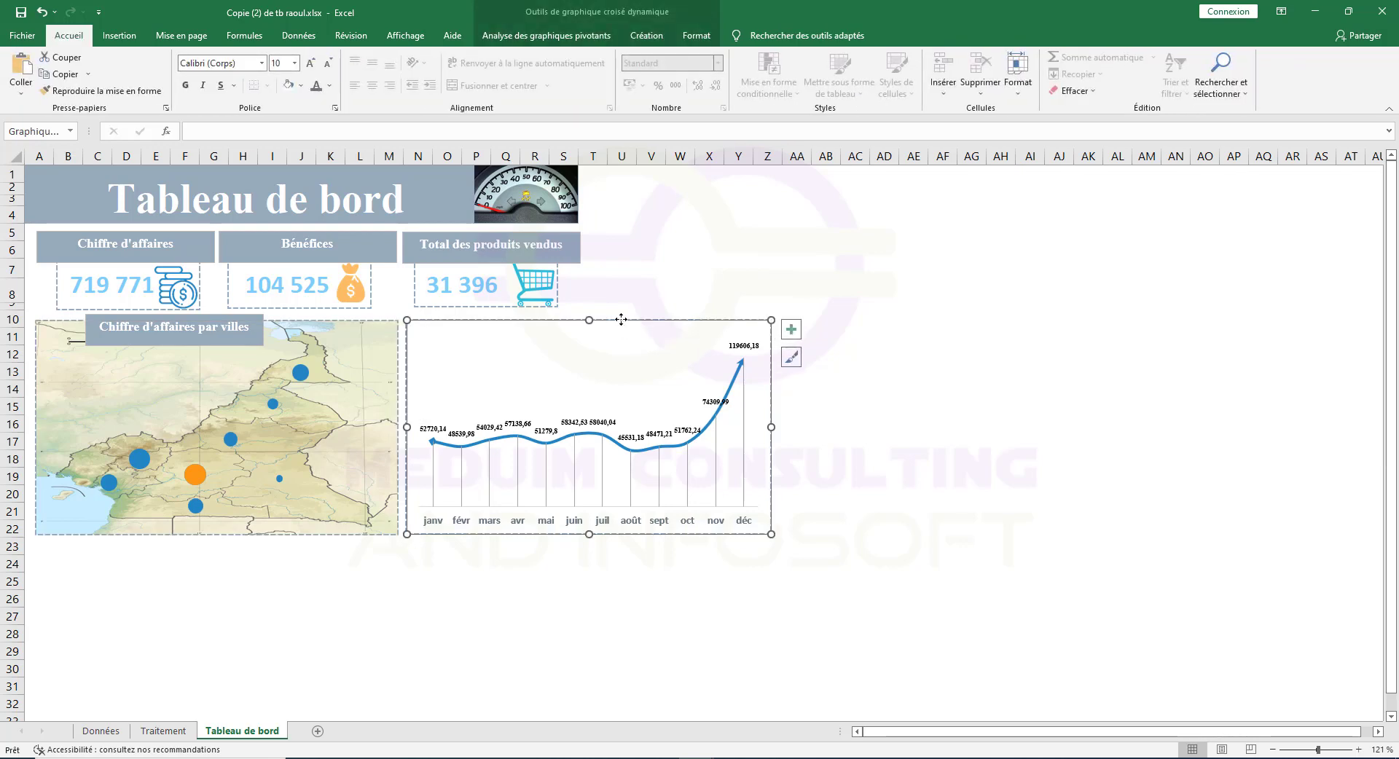
pyautogui.moveTo(698, 37); pyautogui.dragTo(702, 40)
pyautogui.click(703, 39)
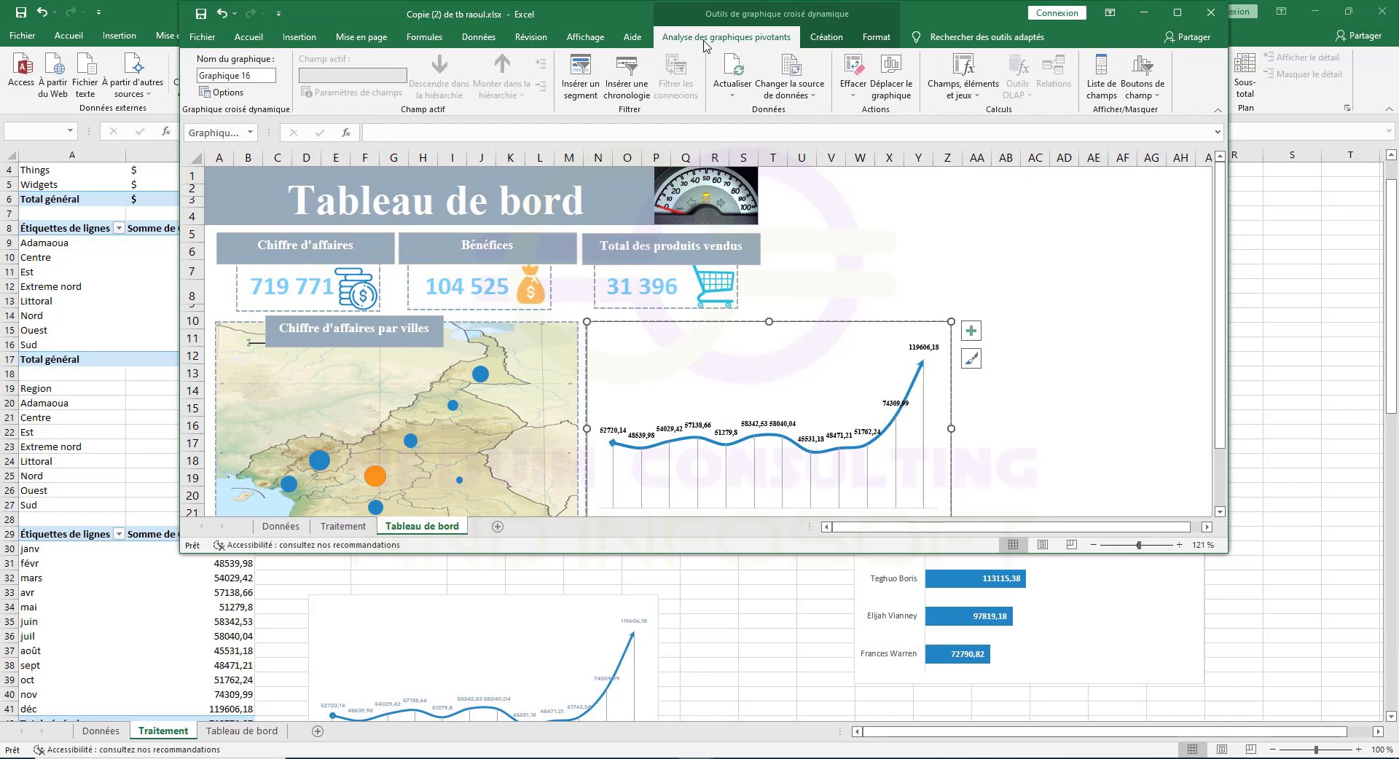
pyautogui.click(1177, 10)
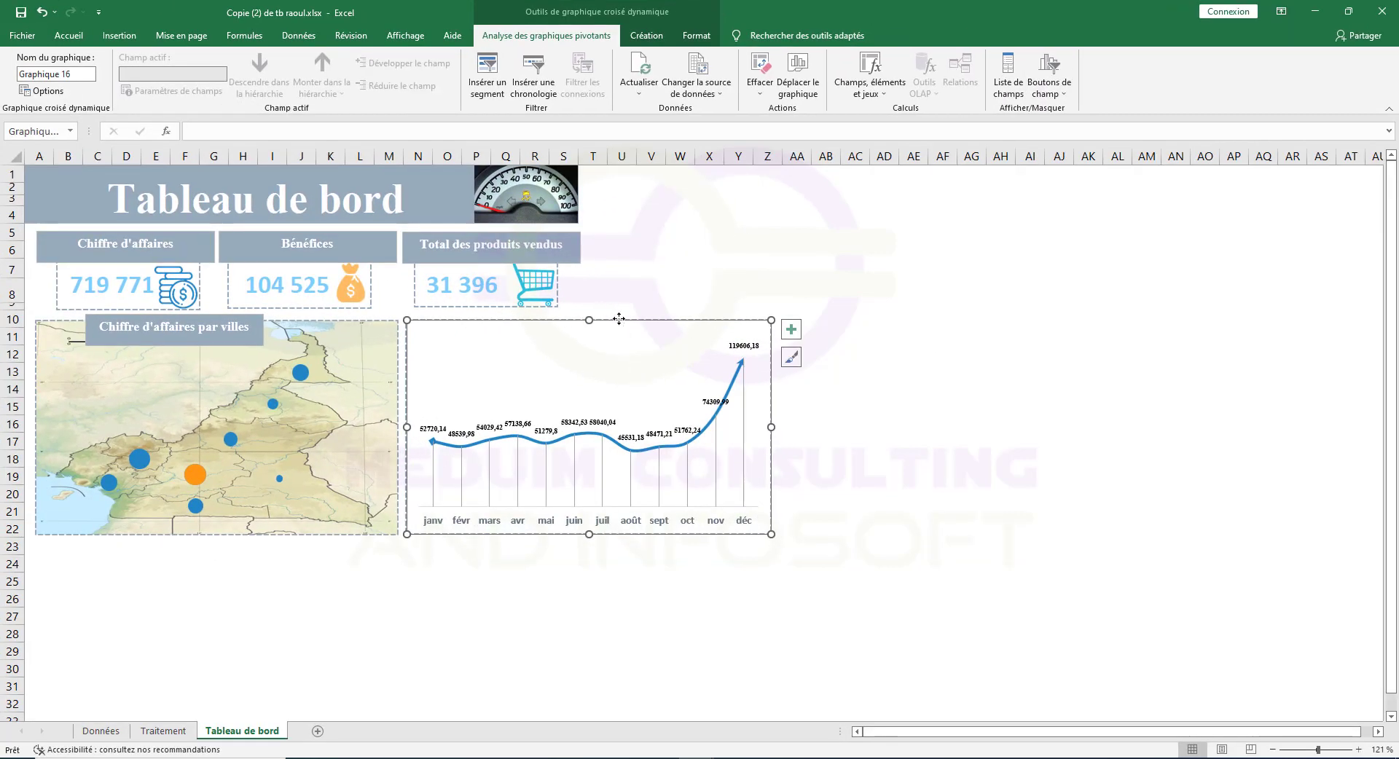
pyautogui.click(697, 36)
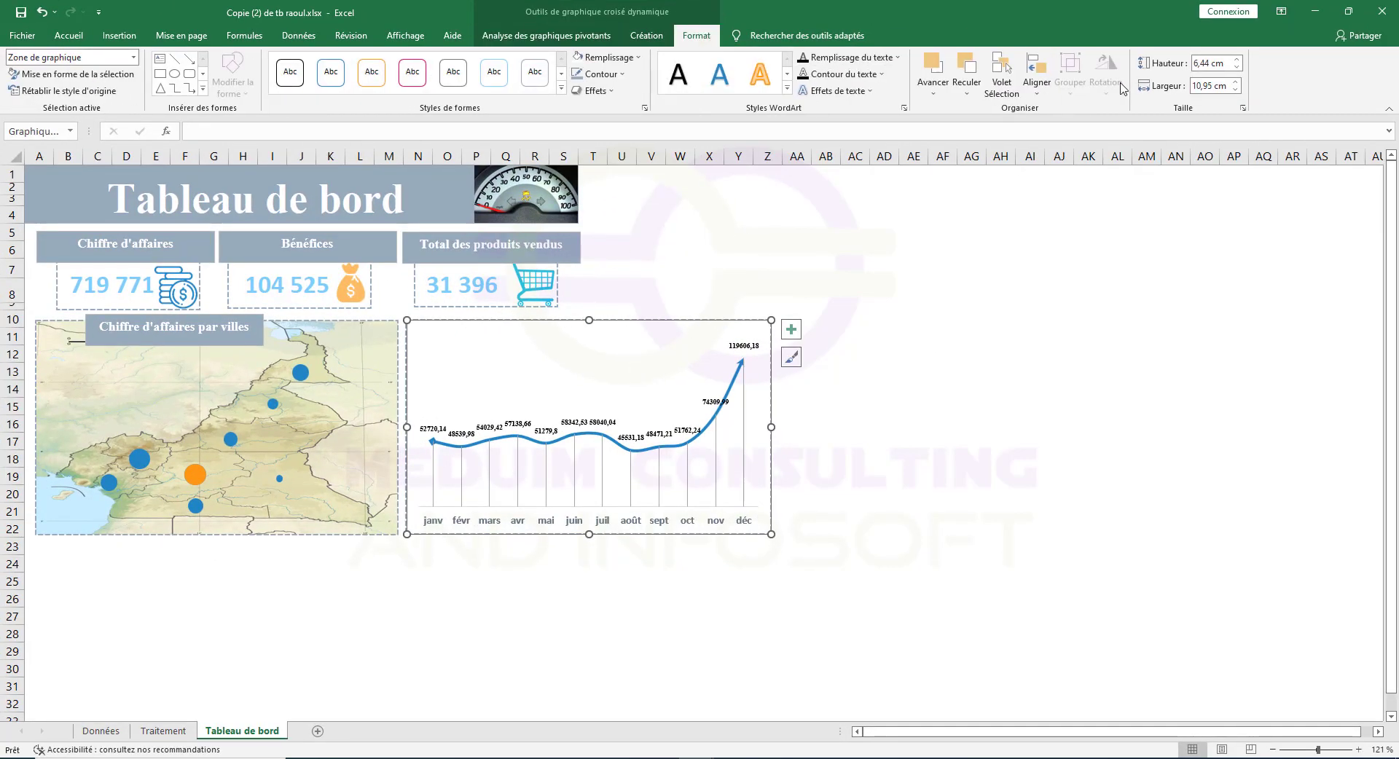
pyautogui.click(339, 322)
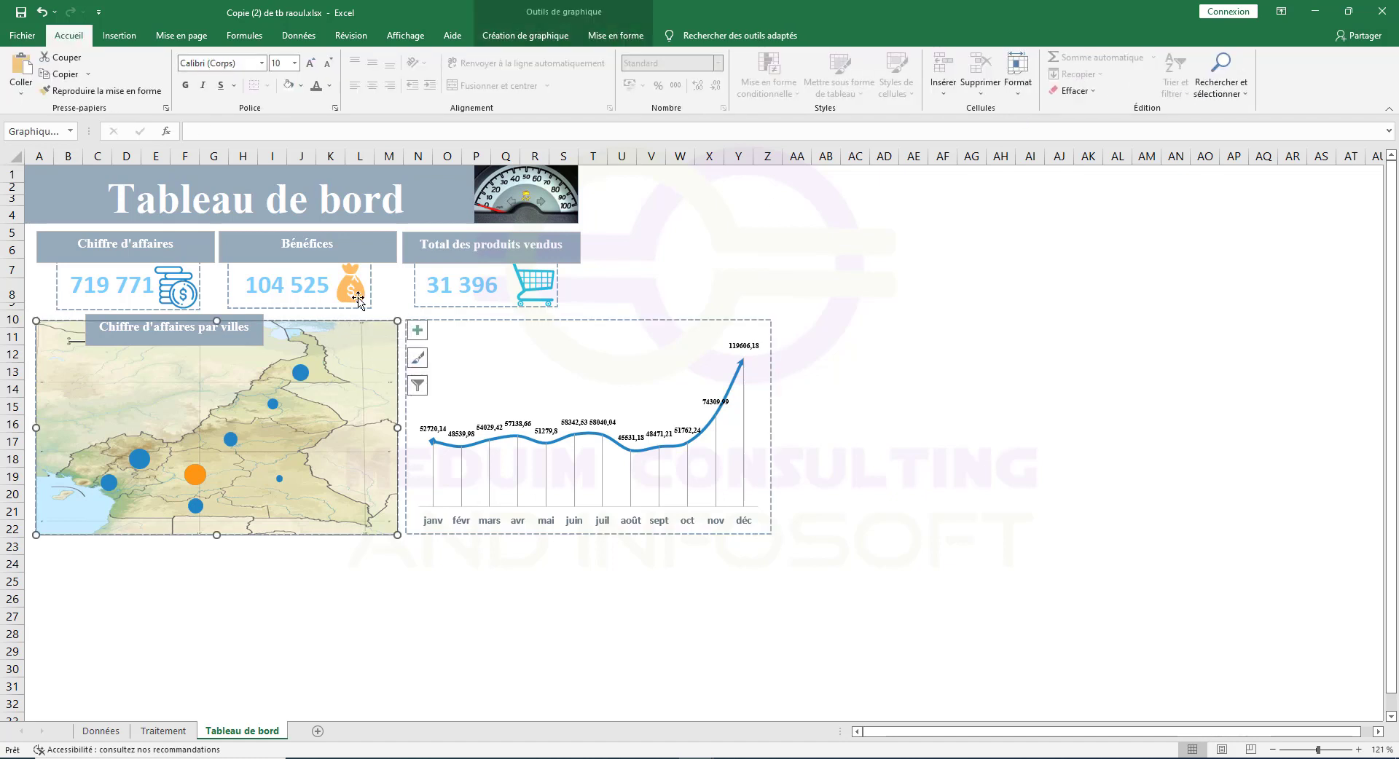
pyautogui.click(610, 38)
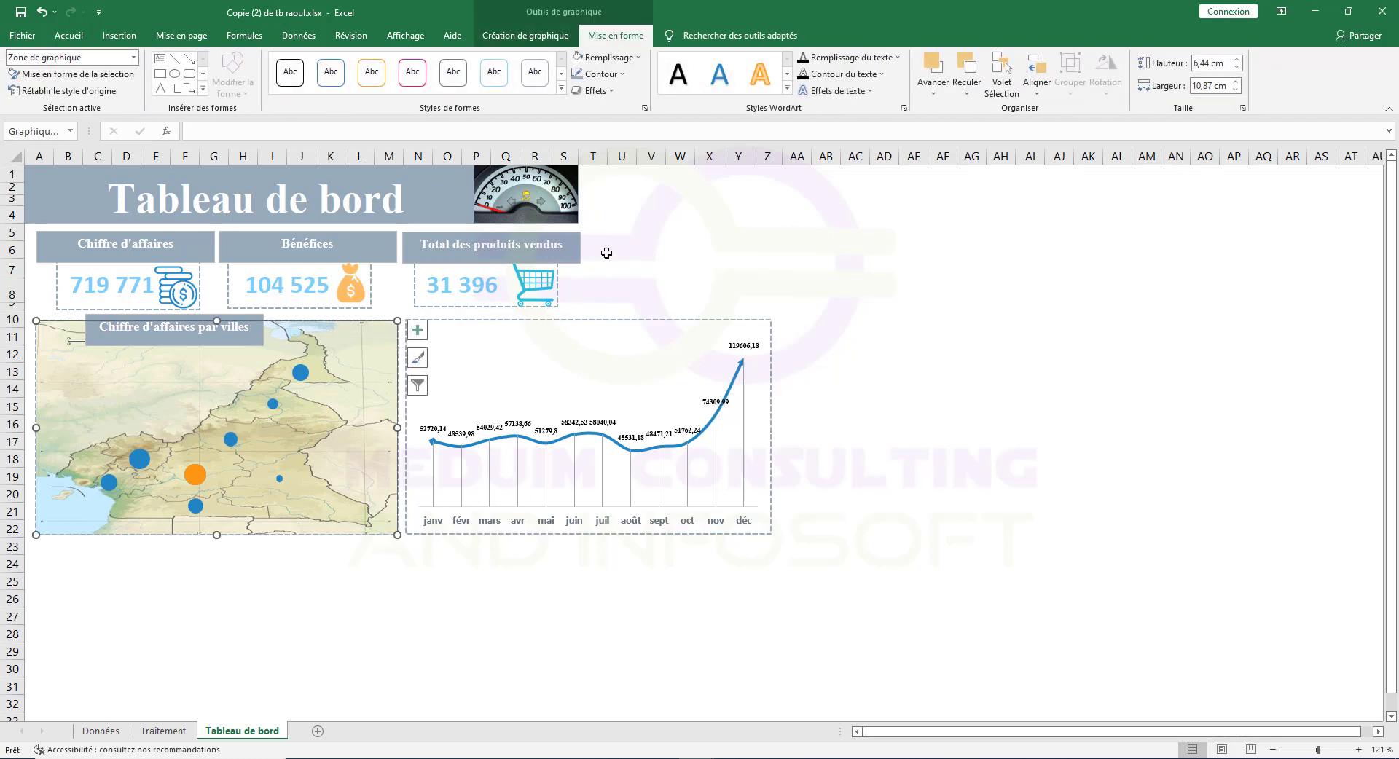
# Set the monthly line chart's width to 10,87 cm so that it matches the map chart.
pyautogui.click(548, 326)
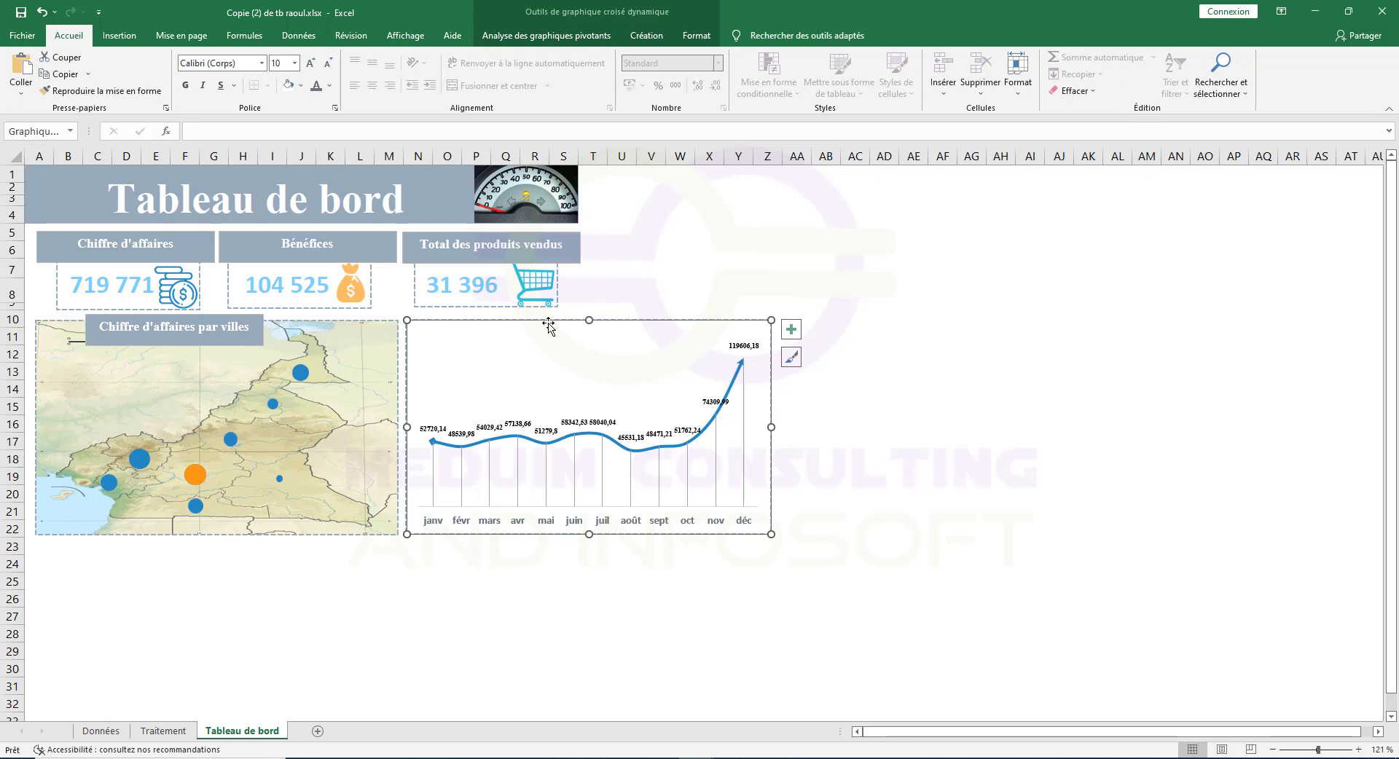
pyautogui.doubleClick(548, 326)
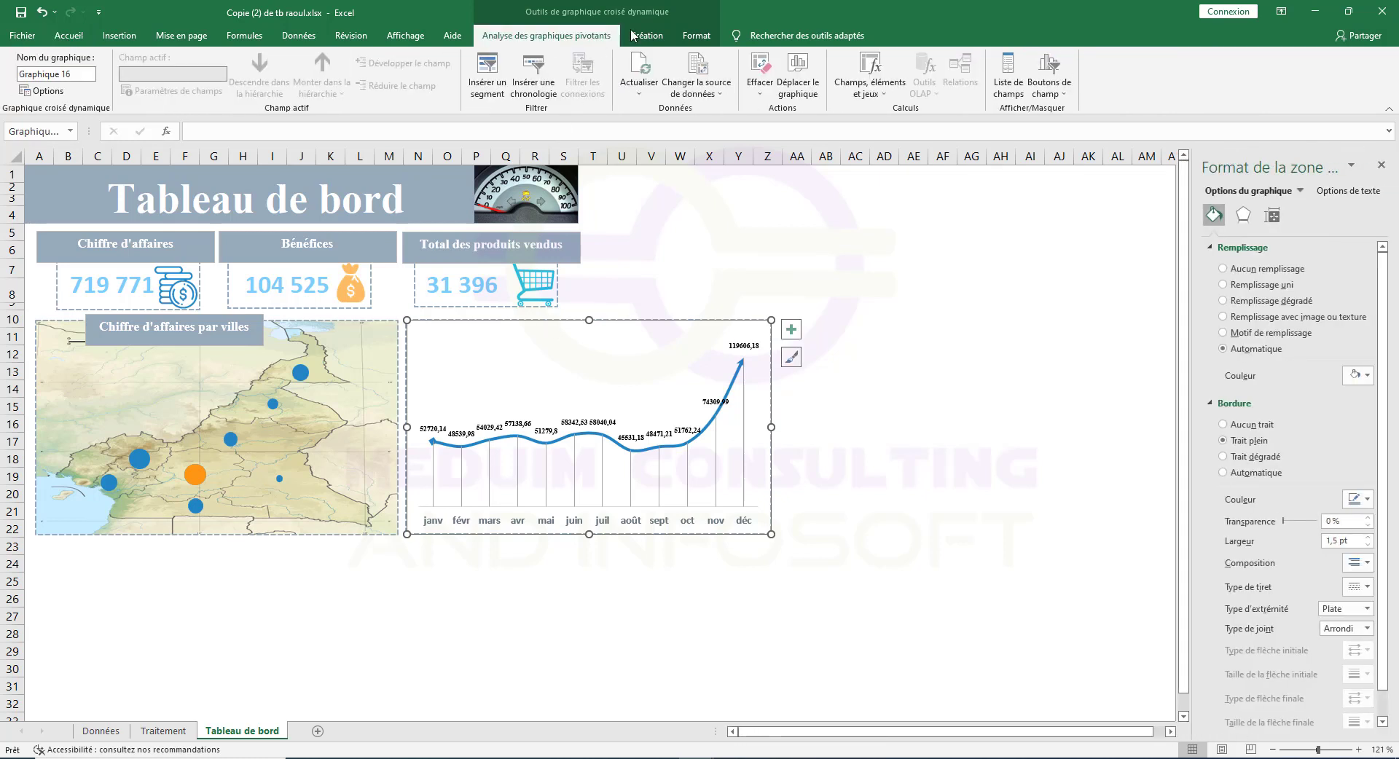
pyautogui.click(696, 35)
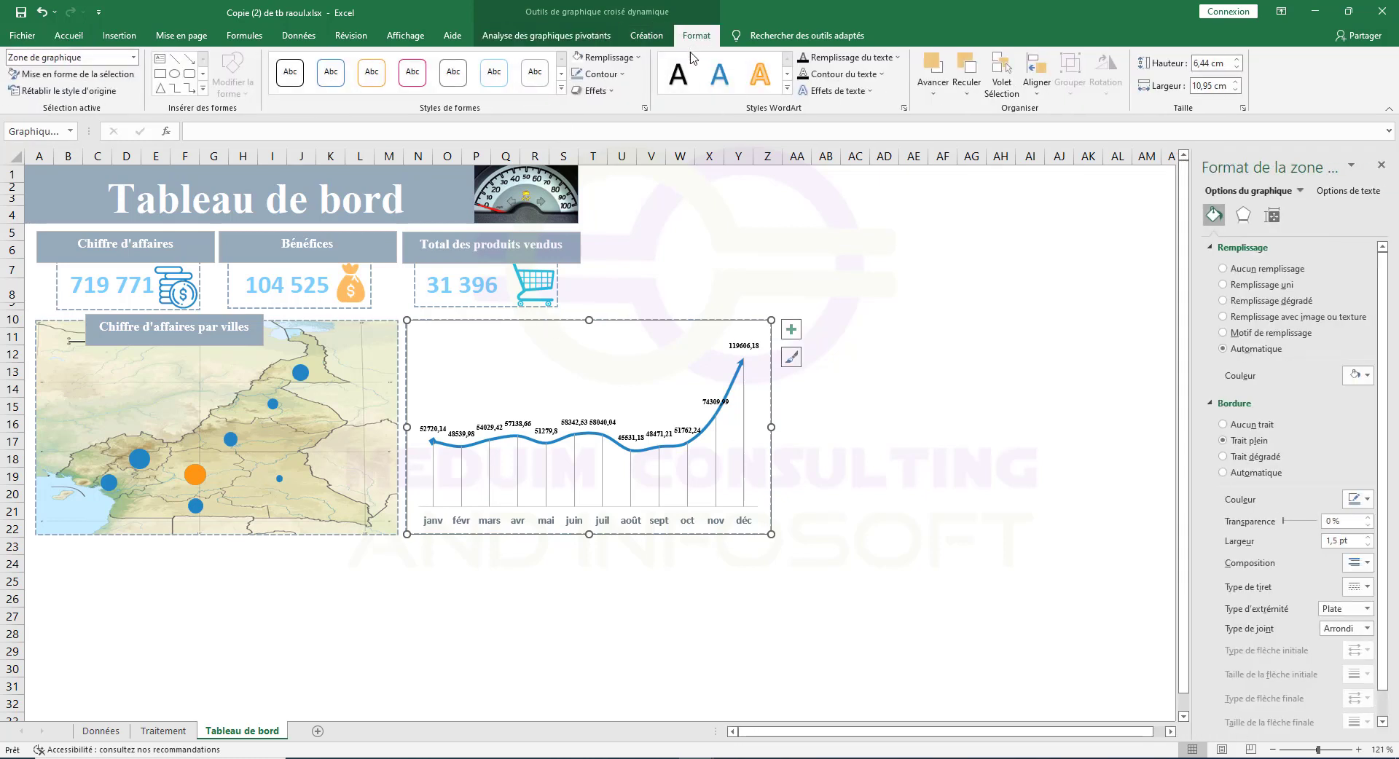
pyautogui.click(349, 536)
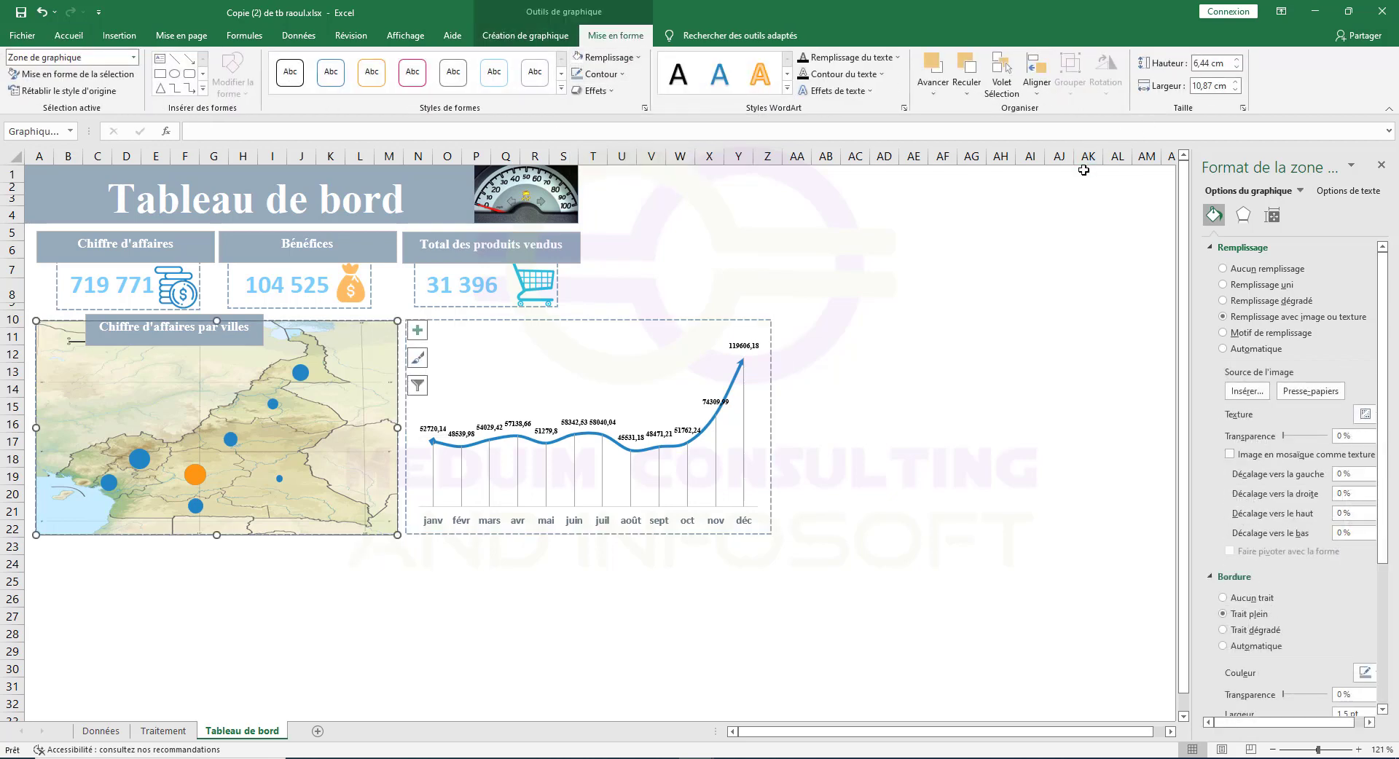
pyautogui.click(688, 321)
pyautogui.click(696, 35)
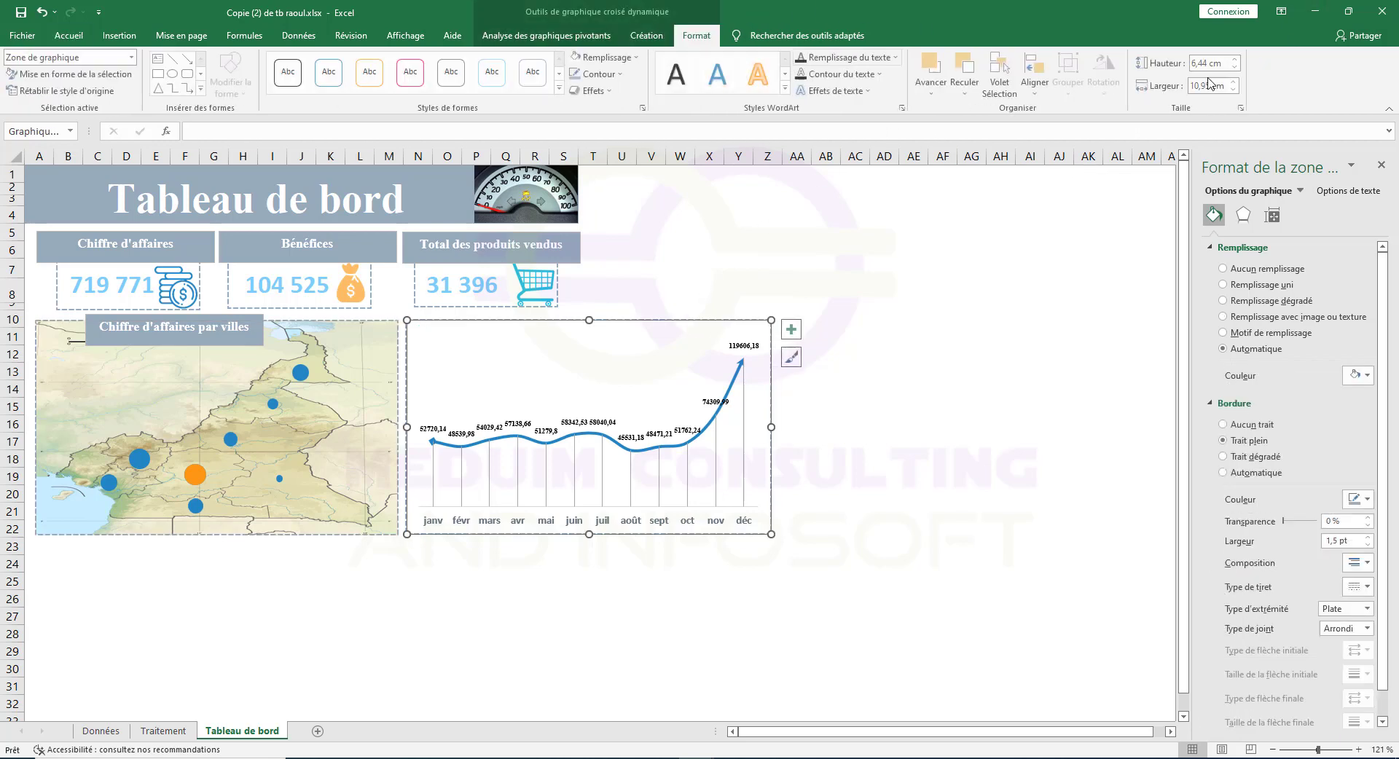
pyautogui.click(1213, 86)
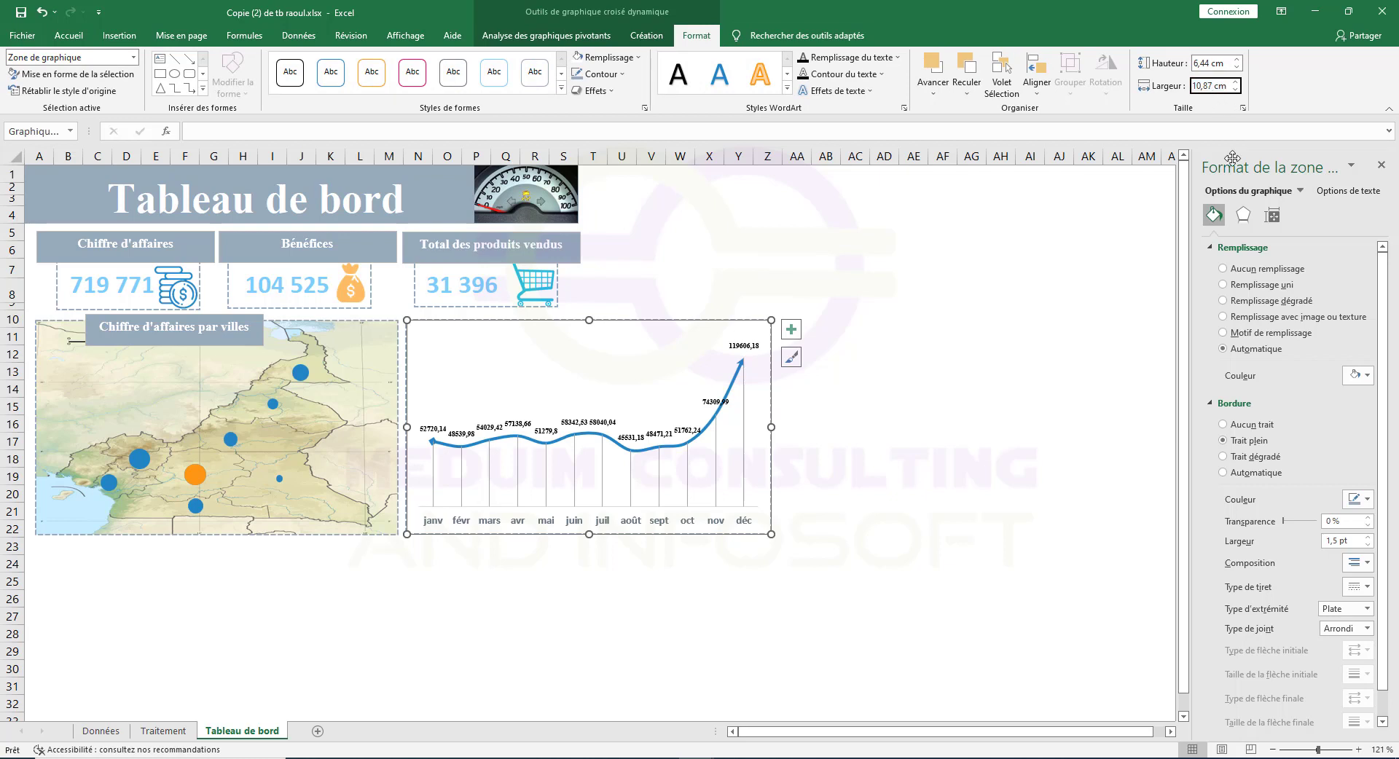
pyautogui.press('Return')
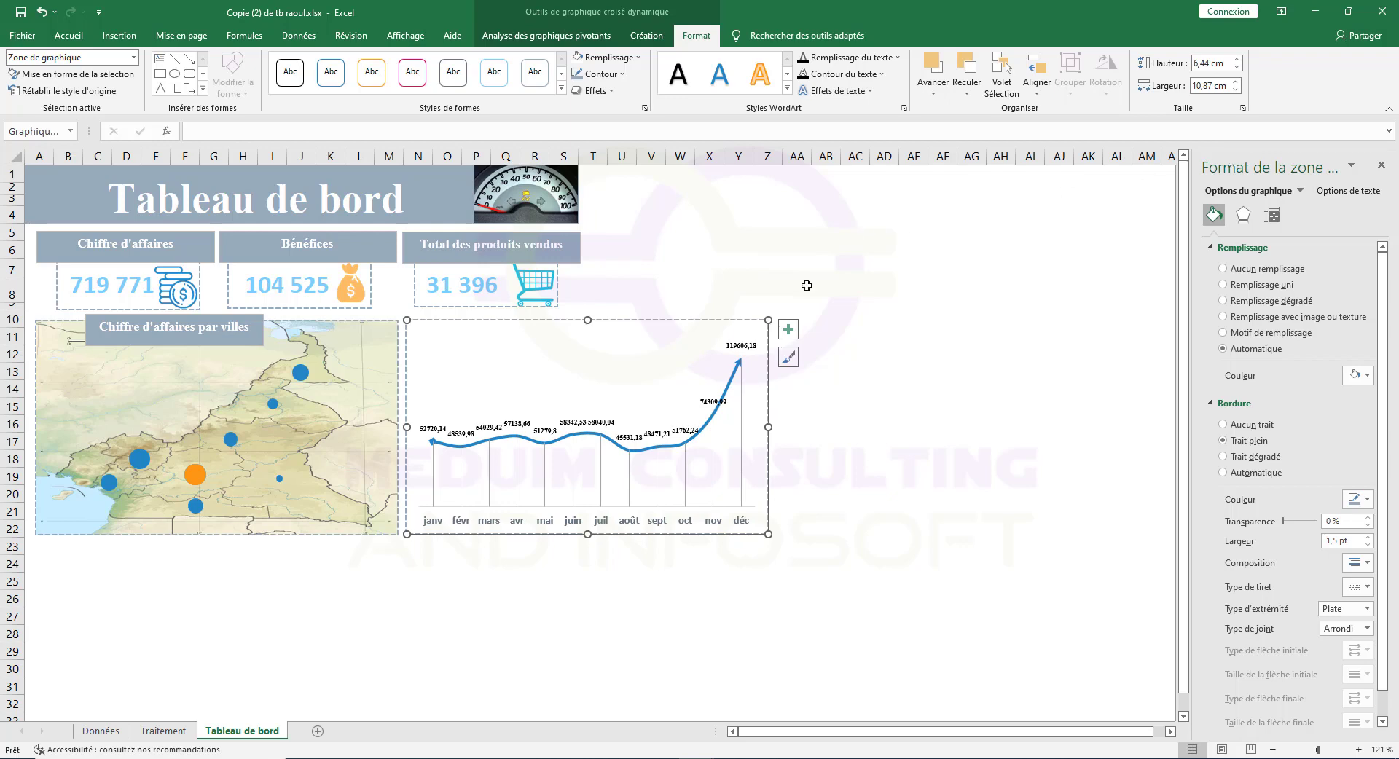
pyautogui.click(423, 564)
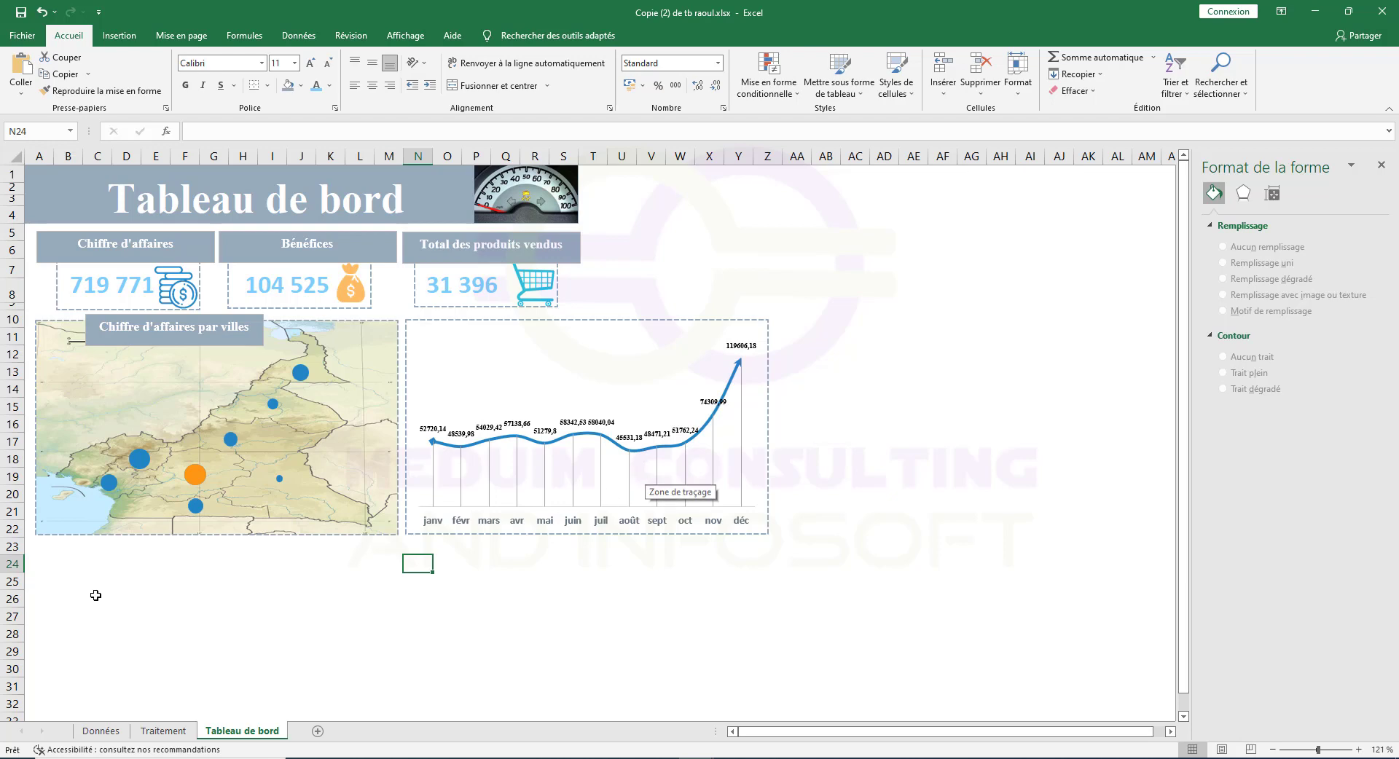
# Insert a pivot chart from the Données table, placed on the existing Traitement sheet at cell A48.
pyautogui.click(110, 730)
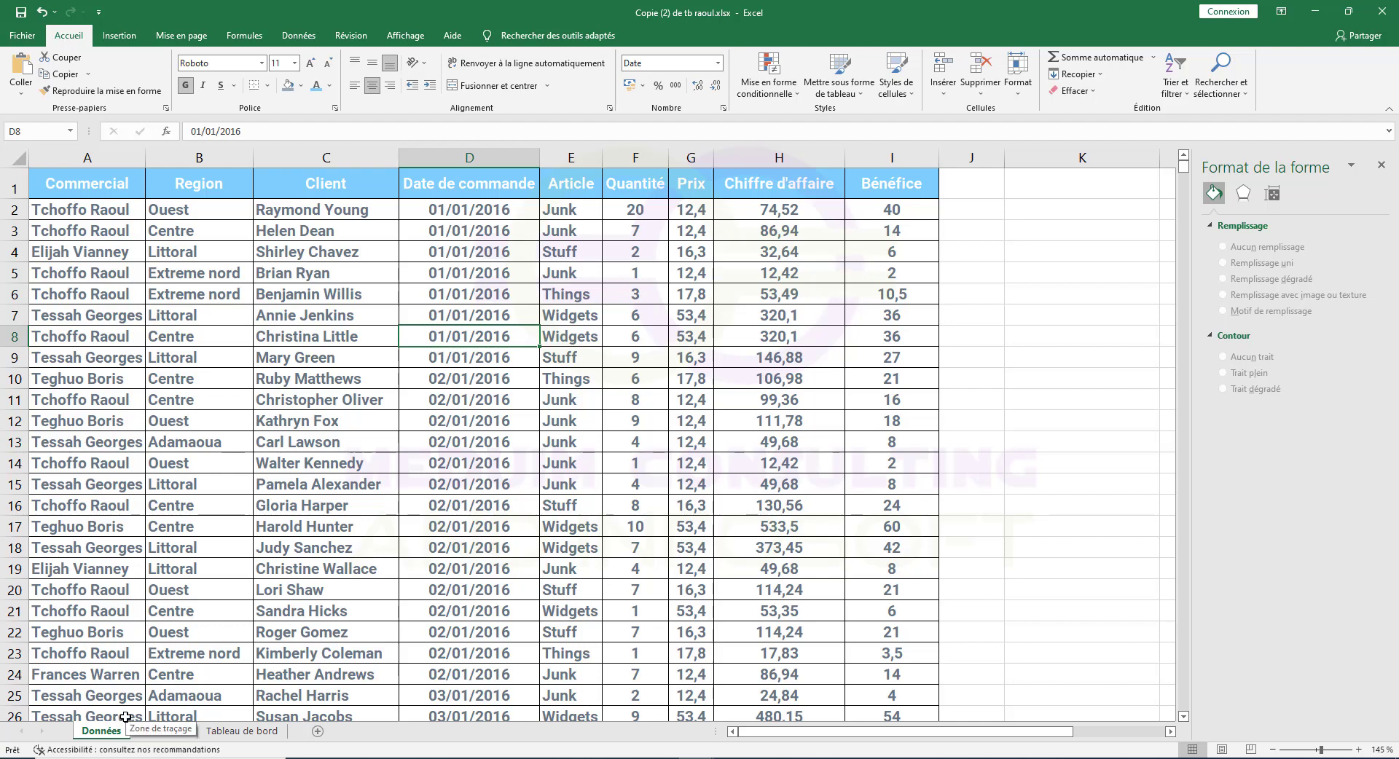
pyautogui.click(332, 426)
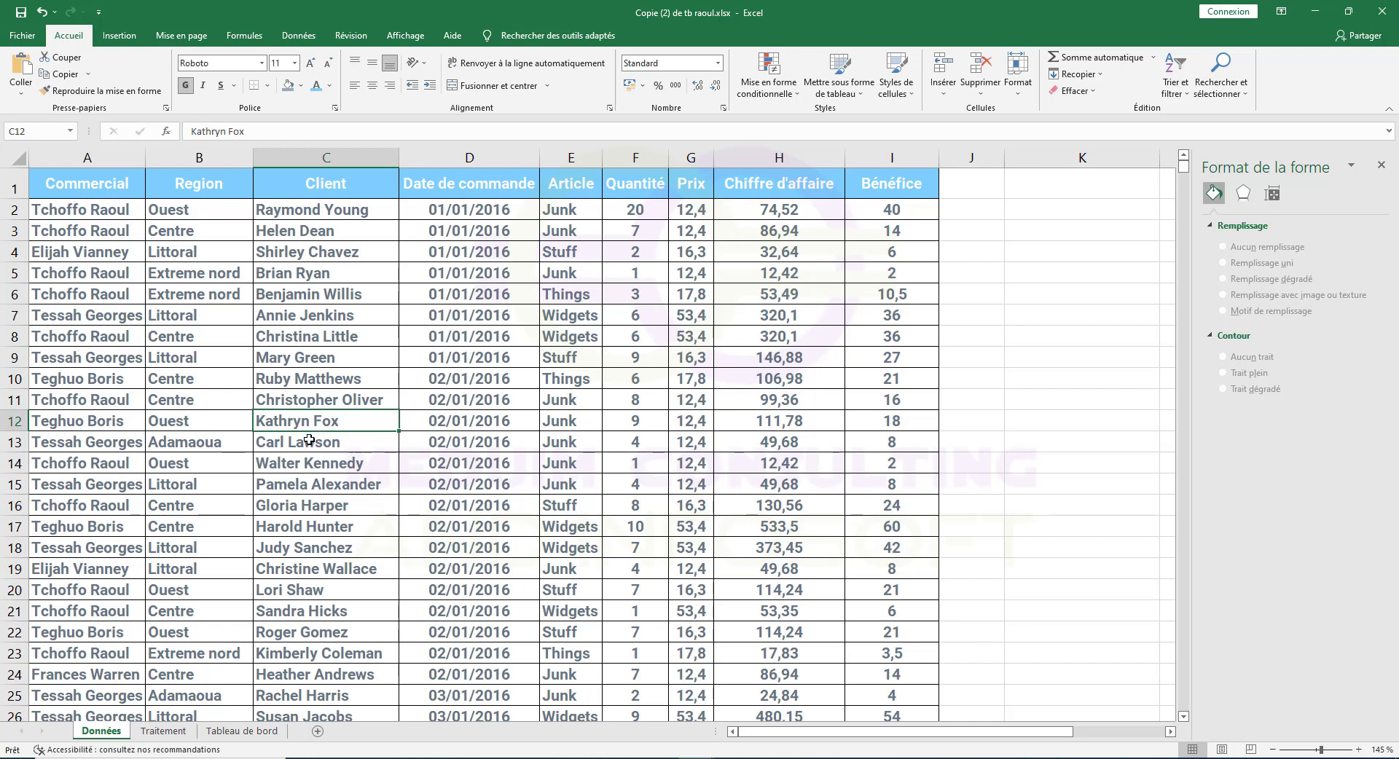
pyautogui.click(119, 36)
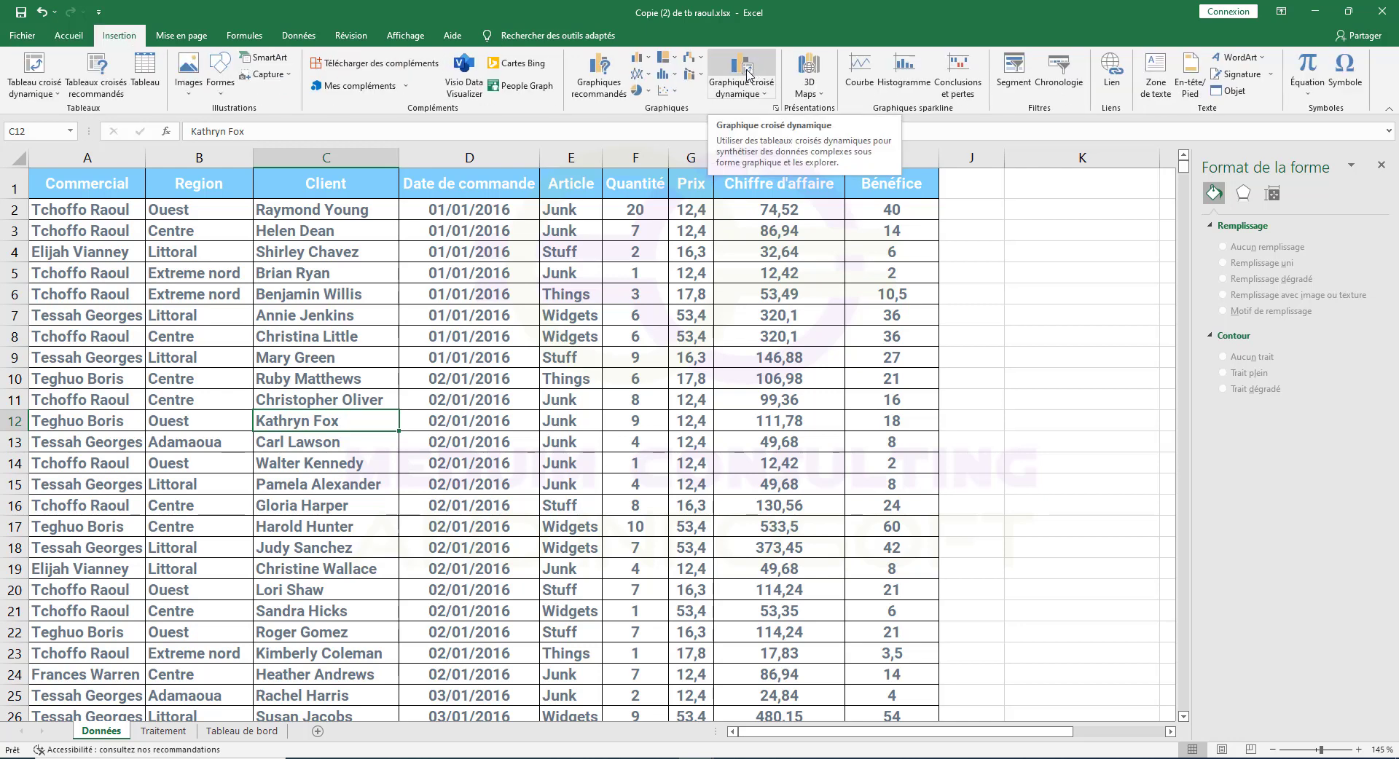
pyautogui.click(745, 72)
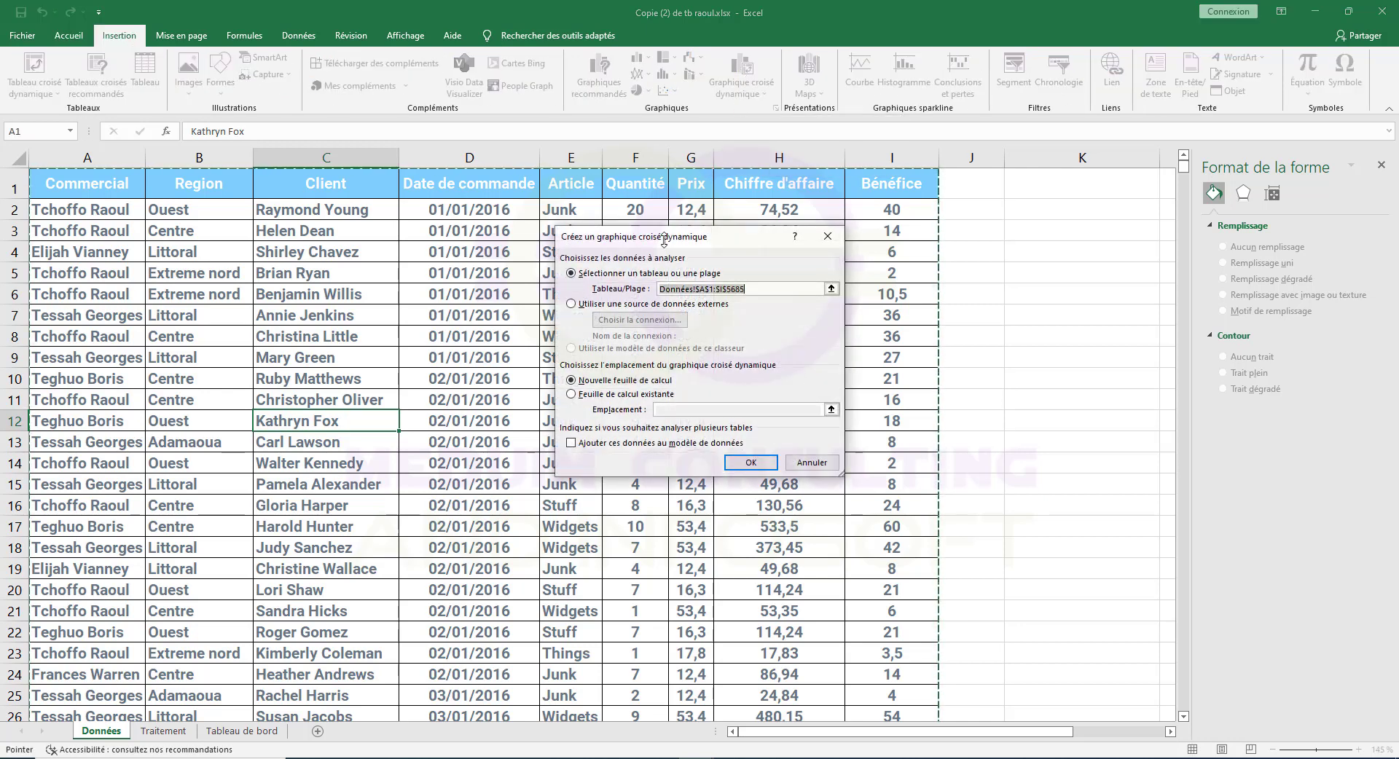
pyautogui.click(599, 395)
pyautogui.click(163, 731)
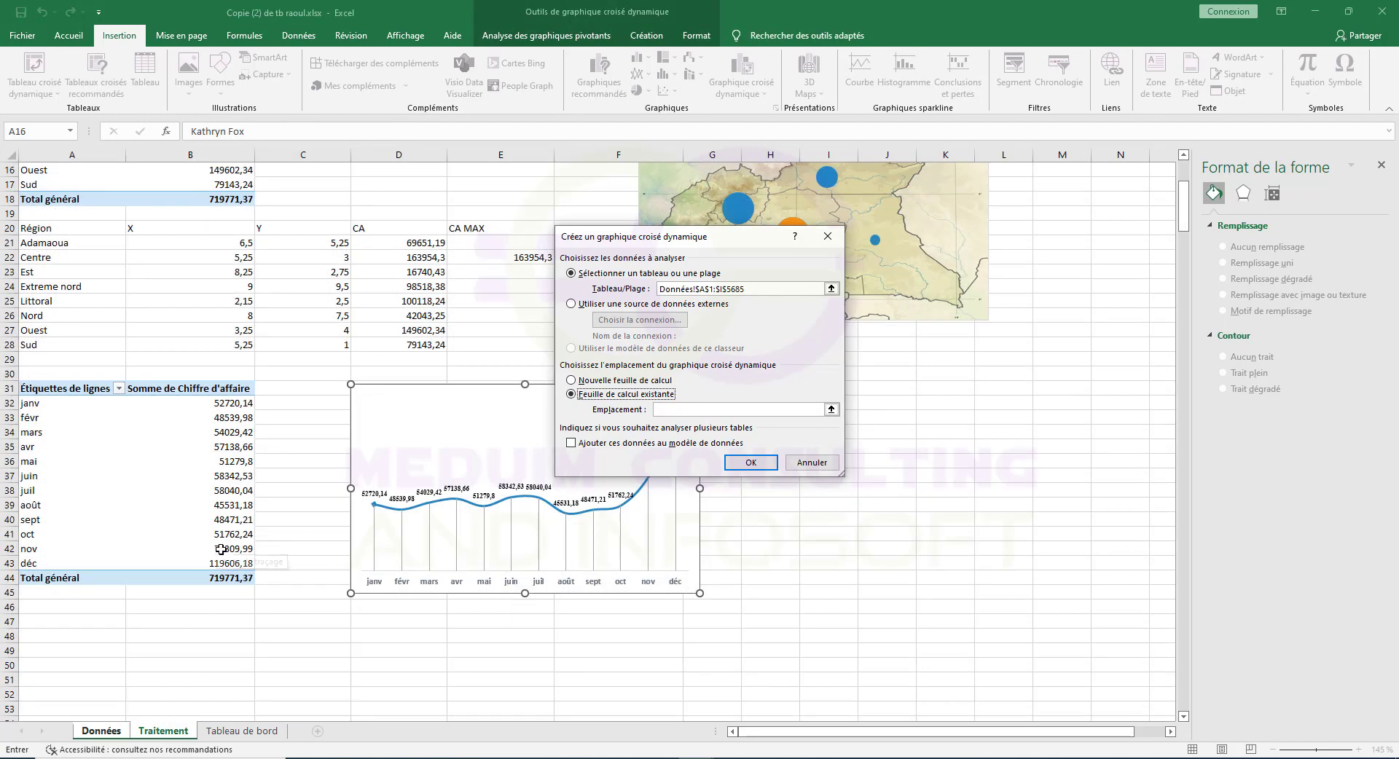
pyautogui.scroll(-6, 218, 557)
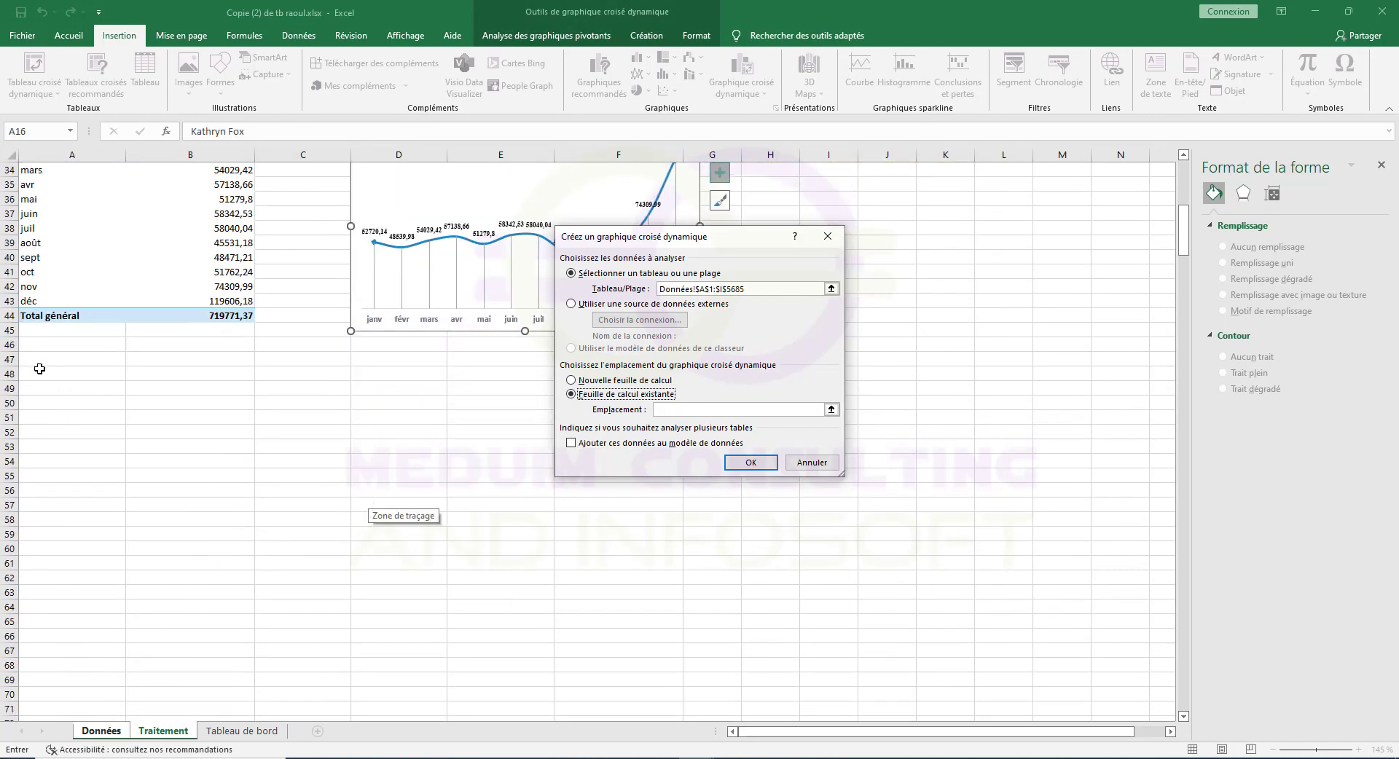
pyautogui.click(39, 369)
pyautogui.click(746, 459)
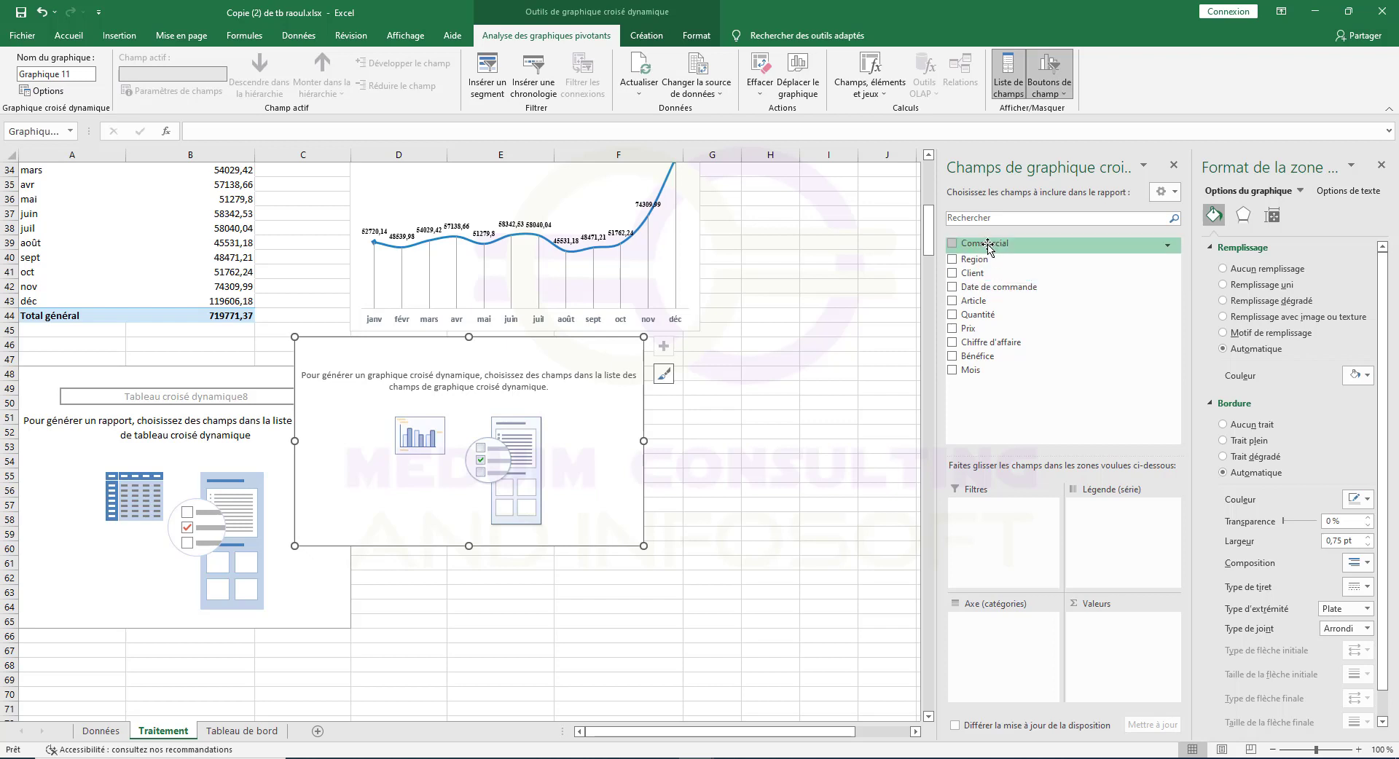
# Use Commercial as the new pivot chart's category axis and the sum of Chiffre d'affaire as its values.
pyautogui.moveTo(983, 244); pyautogui.dragTo(1000, 643)
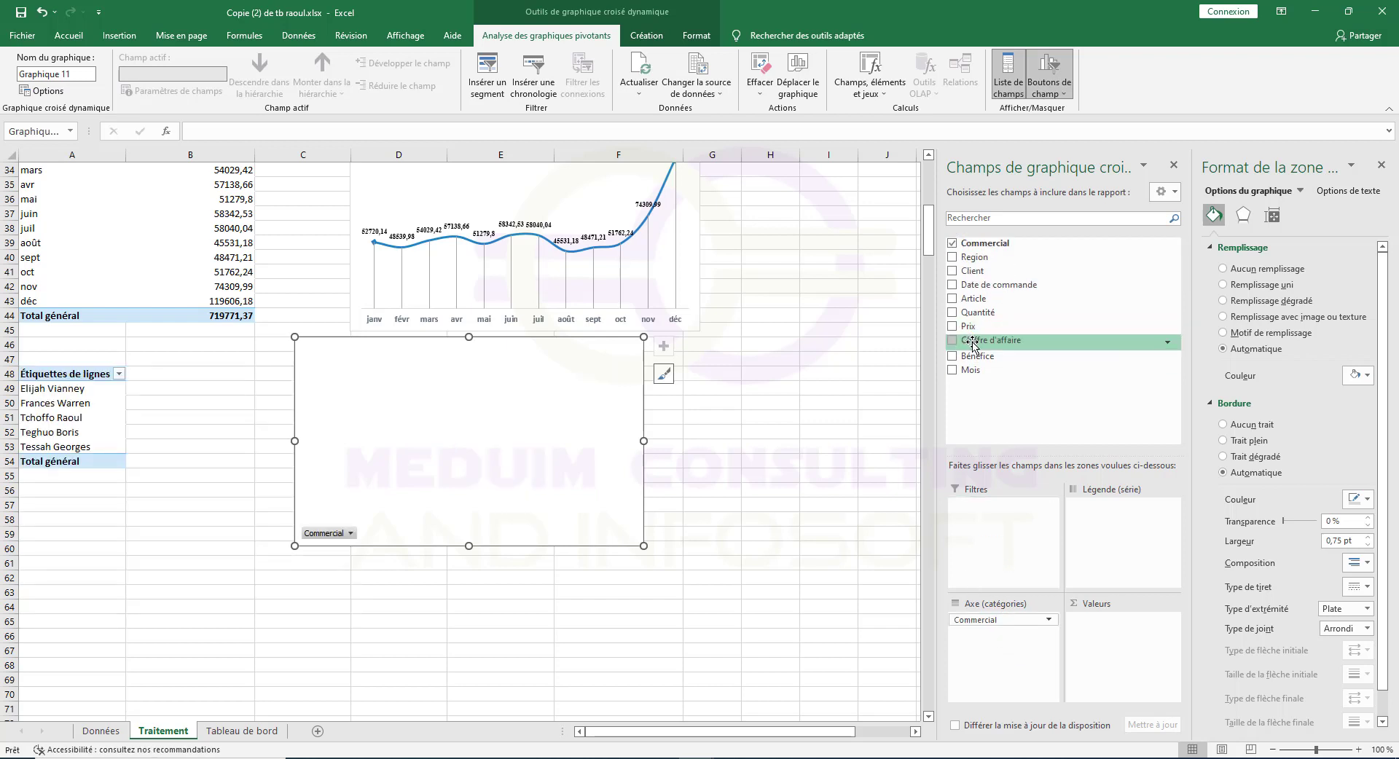
pyautogui.moveTo(991, 340); pyautogui.dragTo(1073, 623)
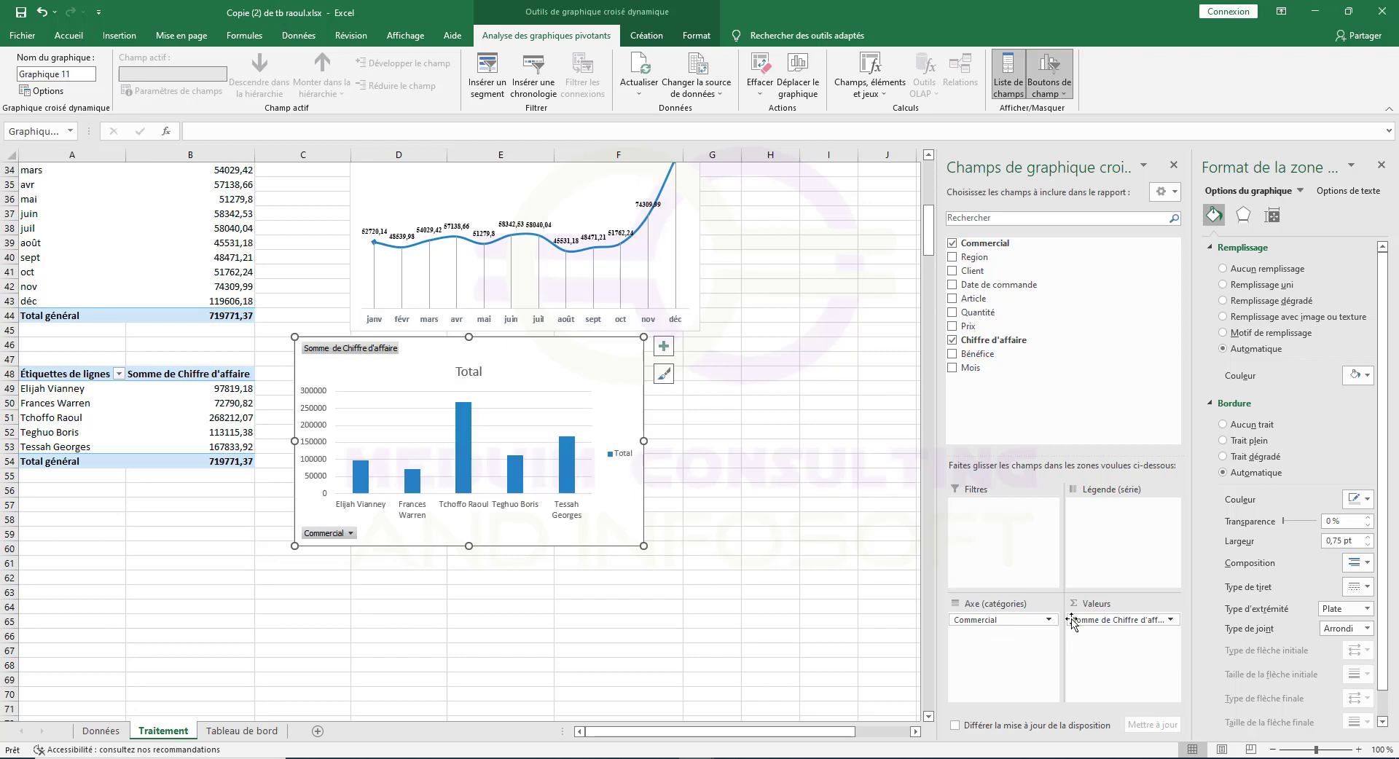
# Remove the title and legend from the sales-by-Commercial chart and hide all of its field buttons.
pyautogui.click(477, 372)
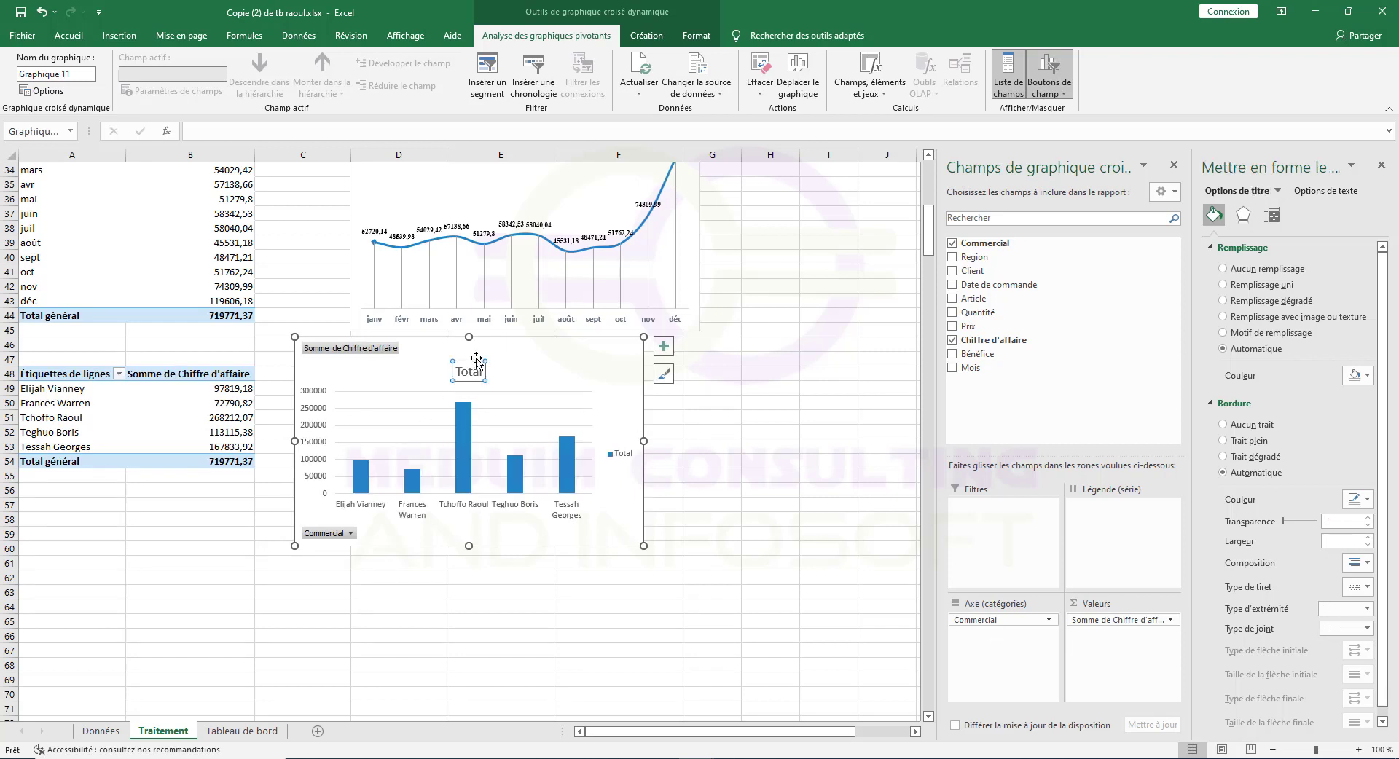
pyautogui.press('Delete')
pyautogui.click(616, 442)
pyautogui.press('Delete')
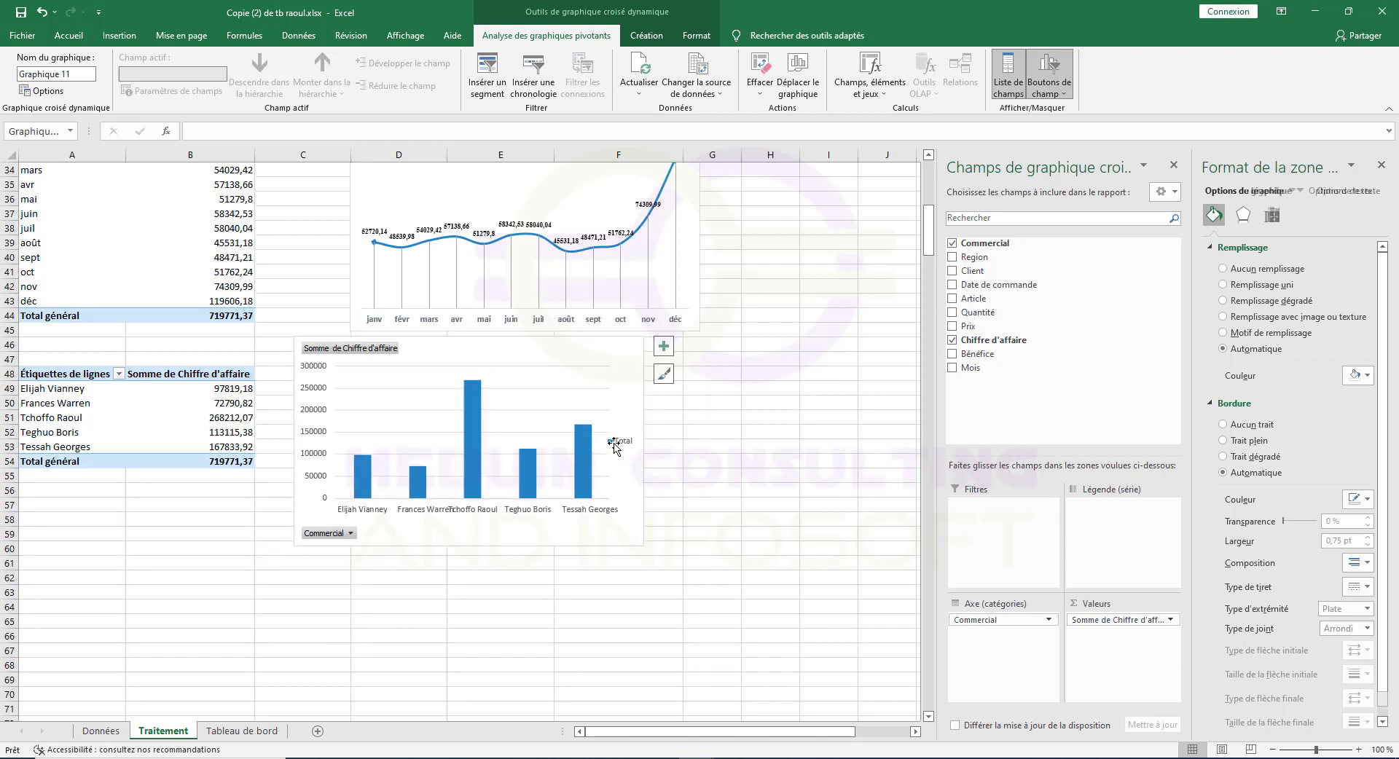
pyautogui.click(1063, 95)
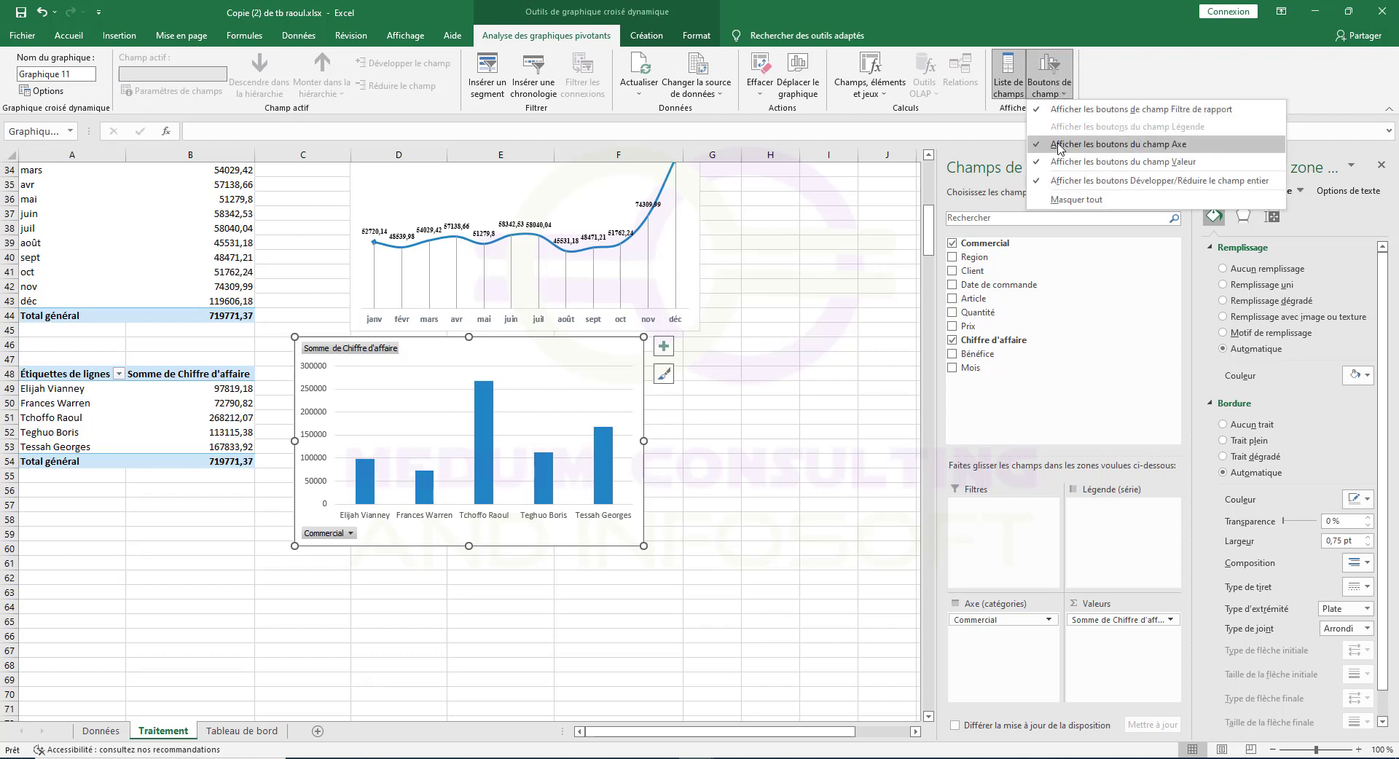
pyautogui.click(1078, 200)
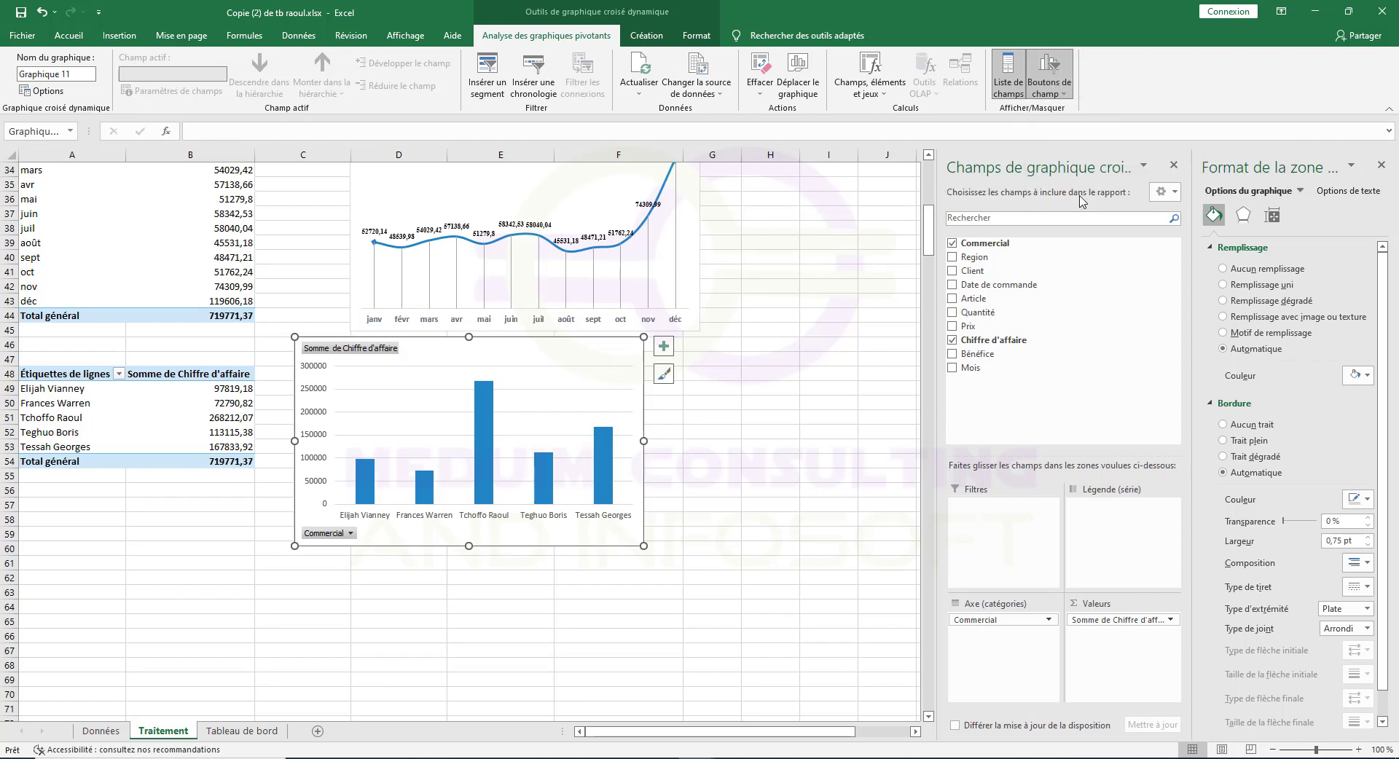
# Delete the vertical value axis and the horizontal gridlines from the sales-by-Commercial column chart.
pyautogui.click(316, 382)
pyautogui.press('Delete')
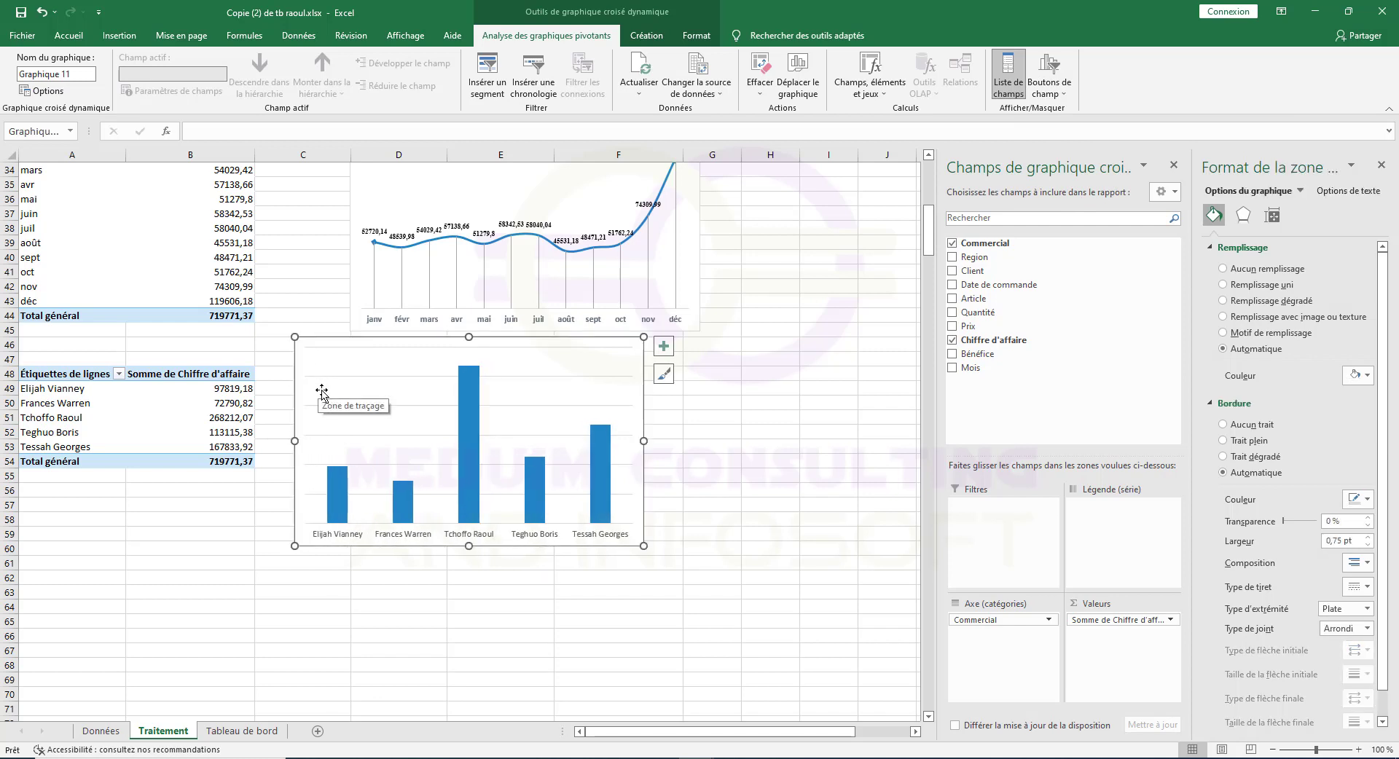
pyautogui.click(391, 377)
pyautogui.press('Delete')
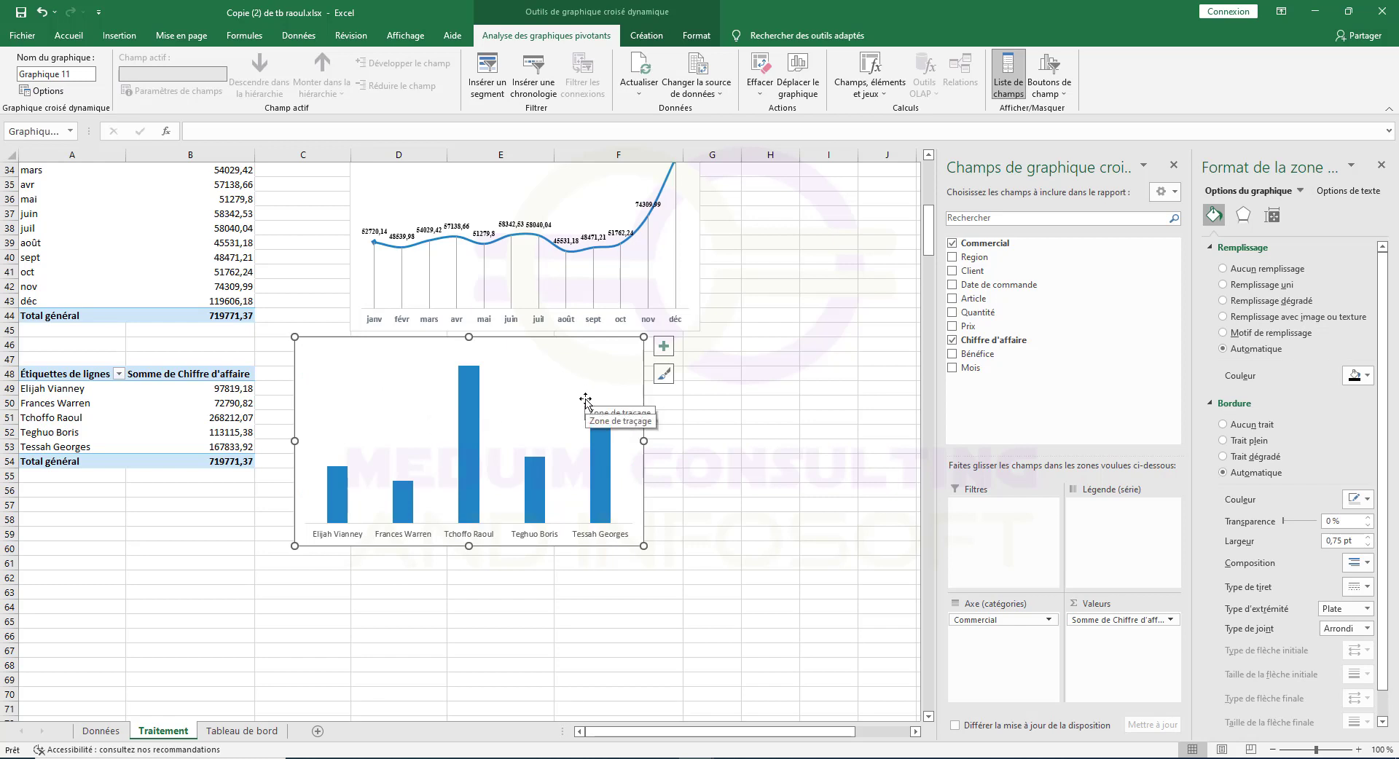
# Change the sales-by-Commercial chart from columns to the horizontal Barres chart type.
pyautogui.click(641, 35)
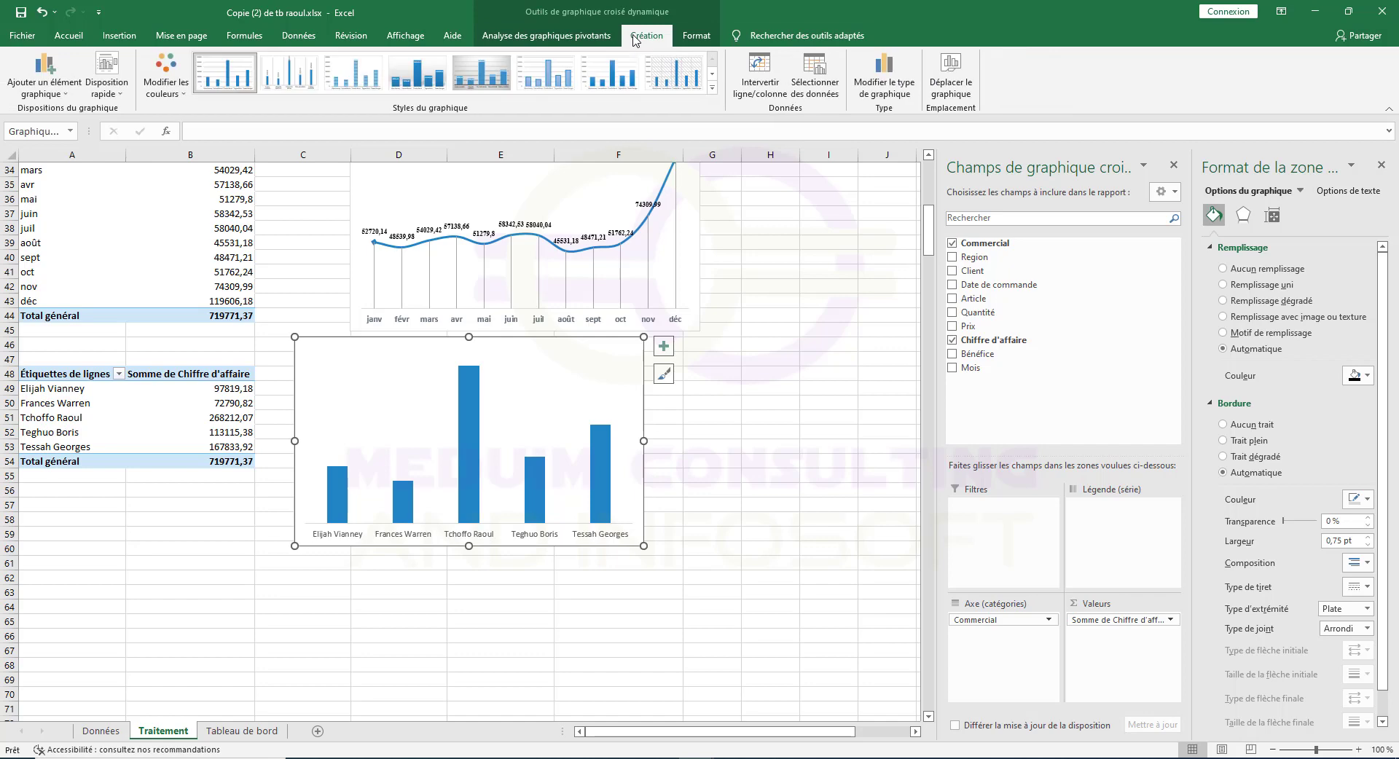
pyautogui.click(884, 79)
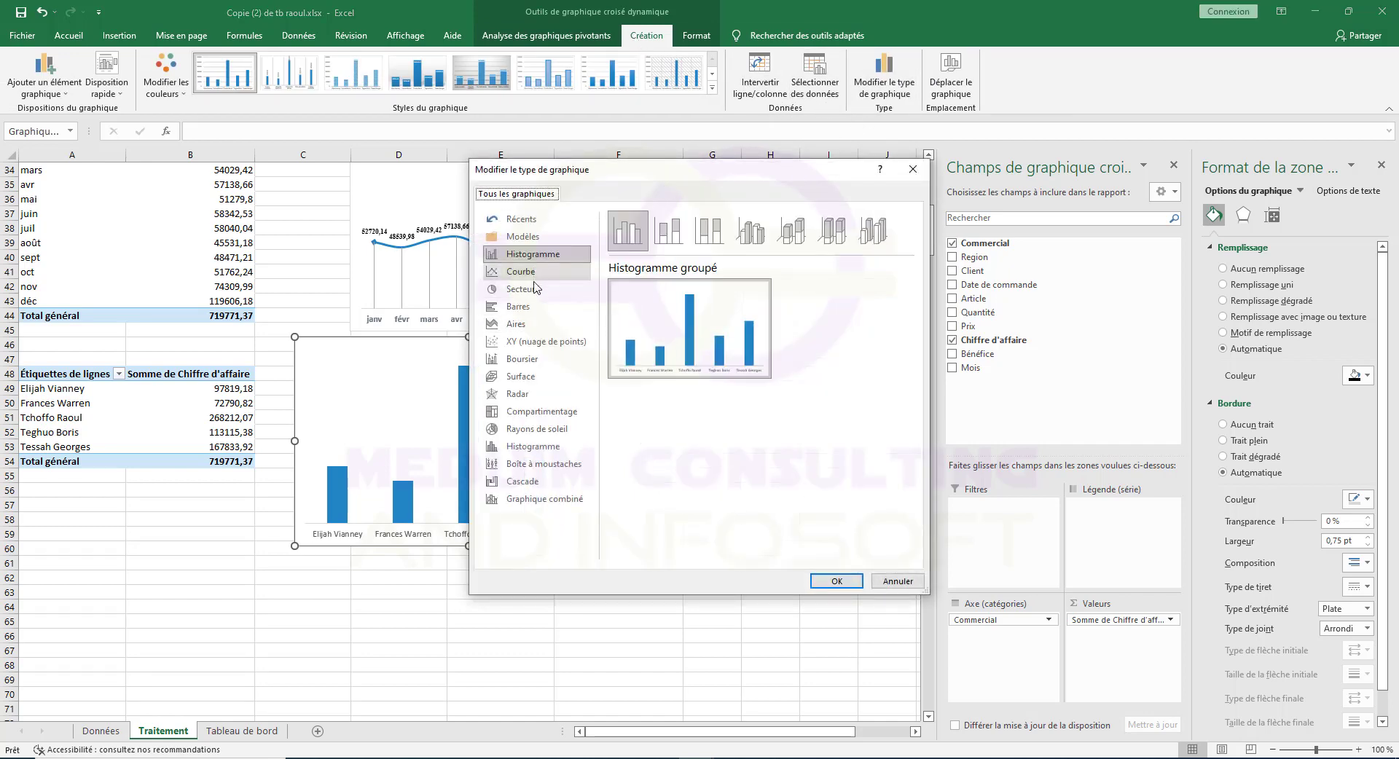
pyautogui.click(531, 308)
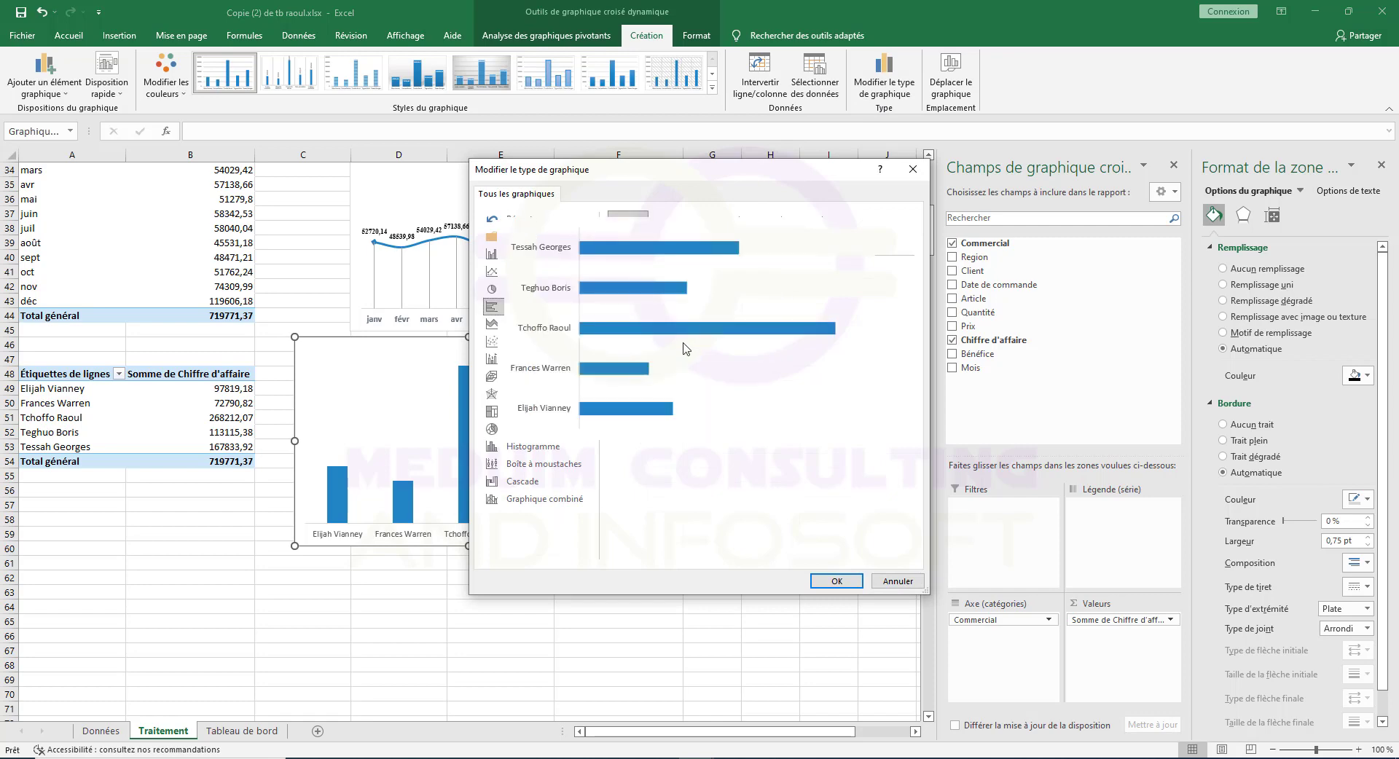
pyautogui.click(837, 581)
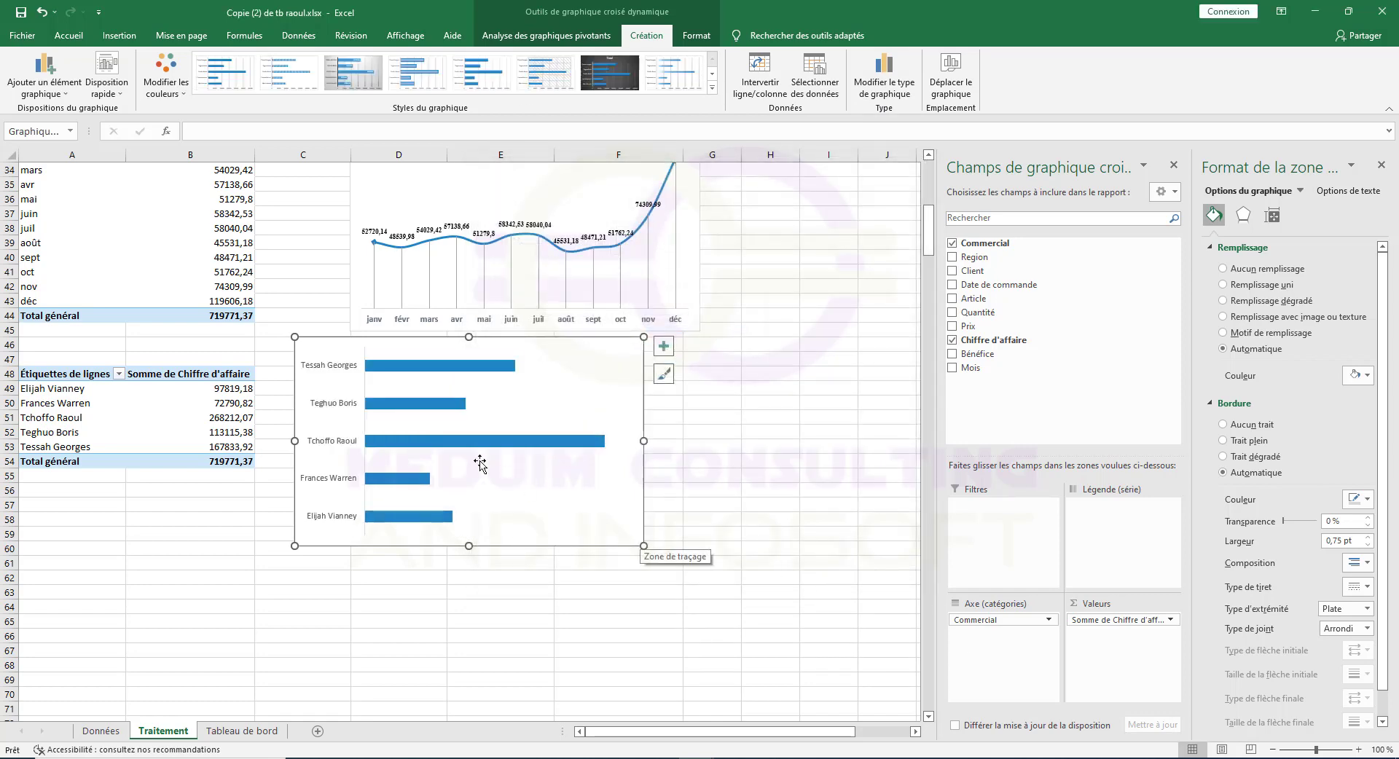
# Sort the bars of the Chiffre d'affaire series from smallest to largest value.
pyautogui.moveTo(474, 446)
pyautogui.rightClick(470, 445)
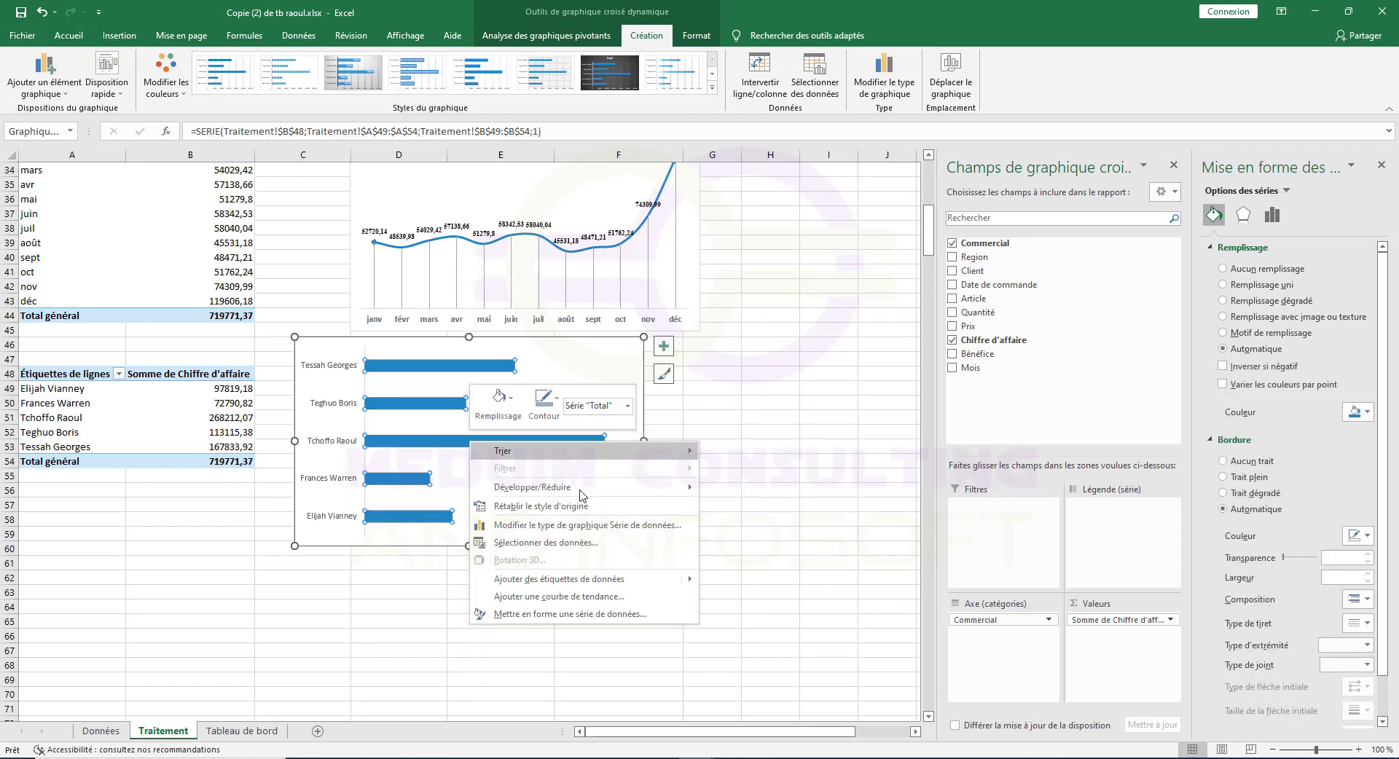
pyautogui.moveTo(546, 456)
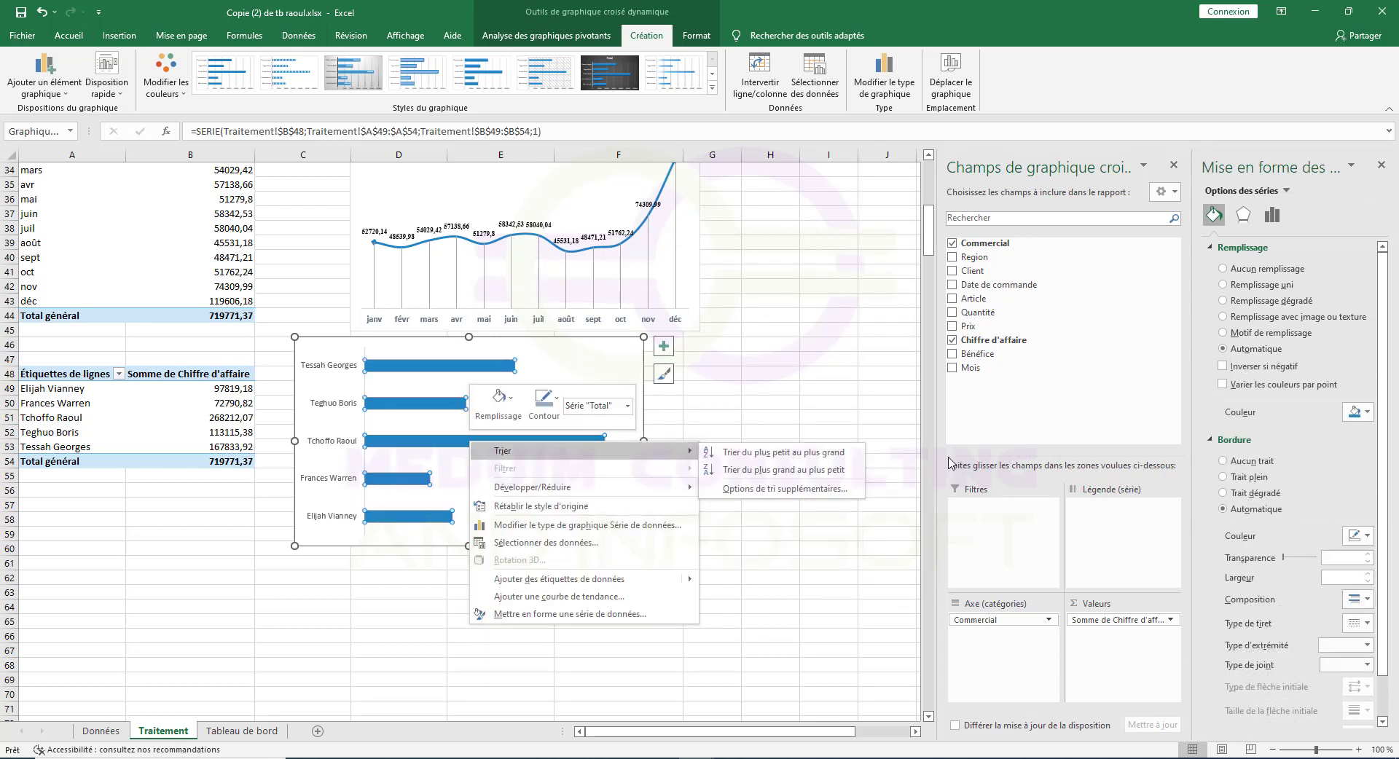
pyautogui.click(795, 453)
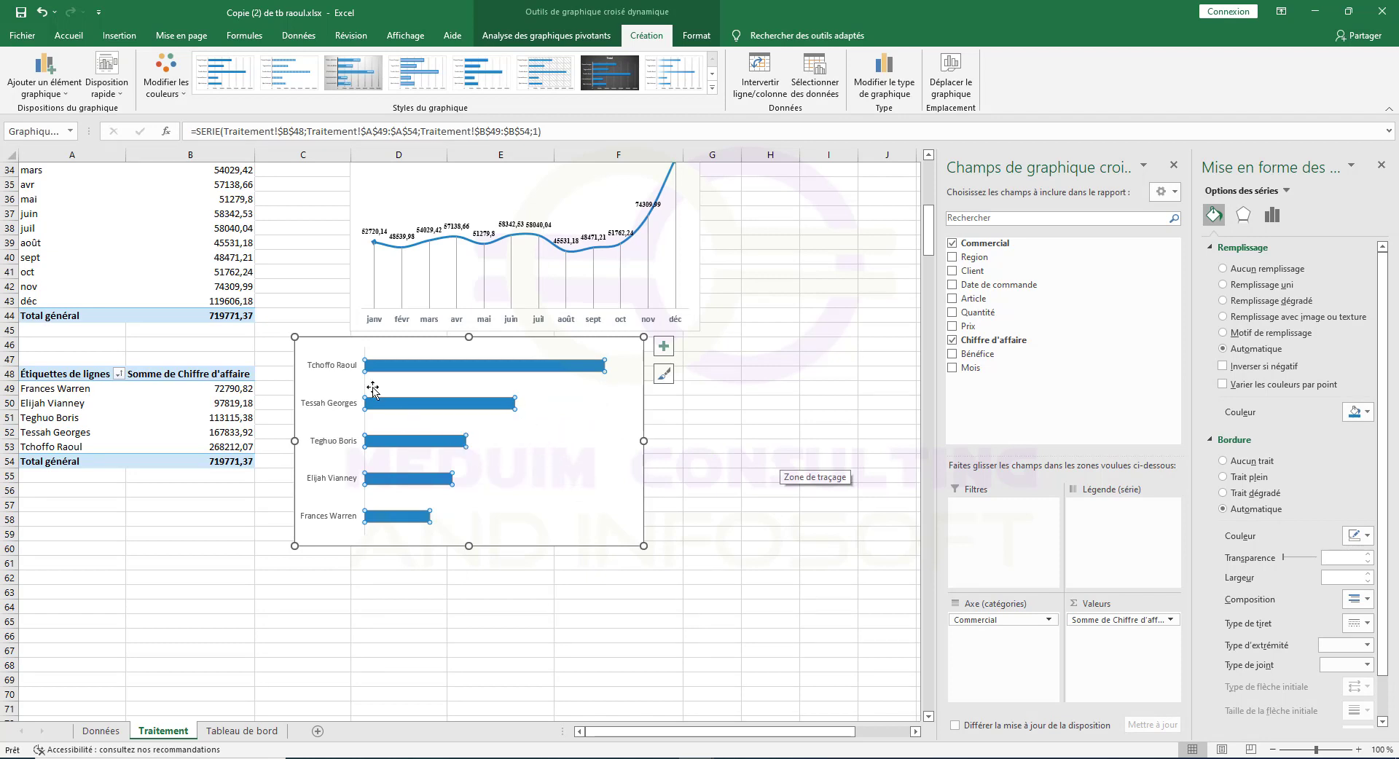
# Make the salesperson labels on the bar chart's category axis bold.
pyautogui.click(334, 368)
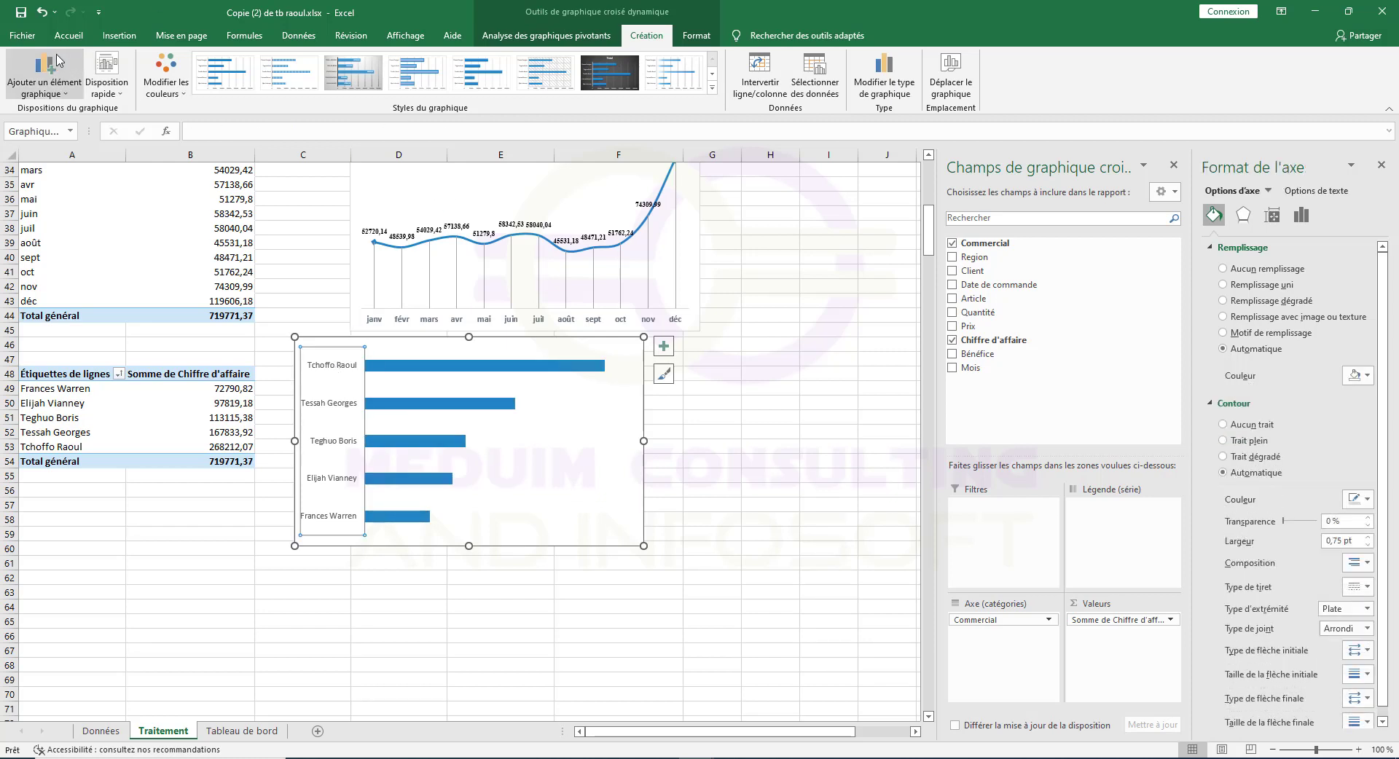
pyautogui.click(69, 36)
pyautogui.click(187, 88)
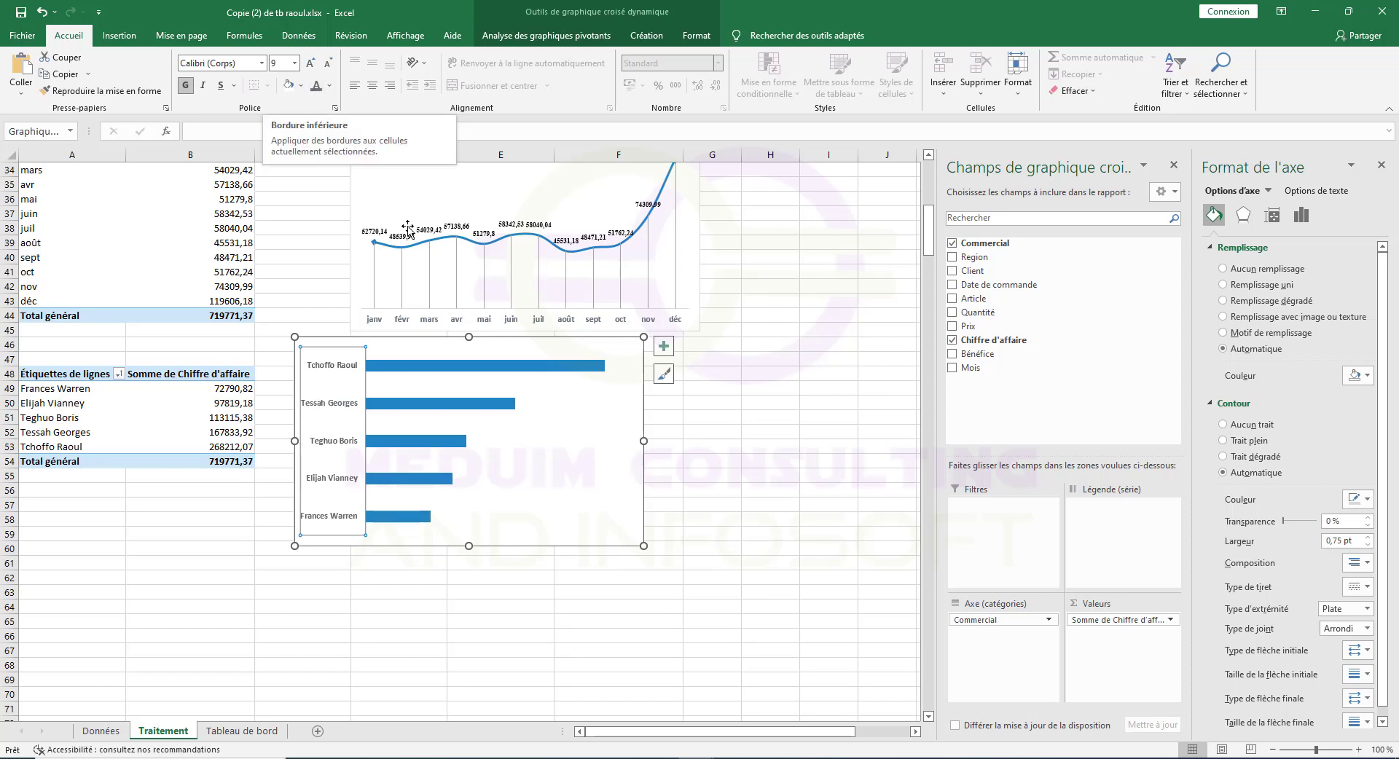
# Set the gap width (Largeur de l'intervalle) of the bar chart's series to 100 %.
pyautogui.click(444, 373)
pyautogui.rightClick(444, 372)
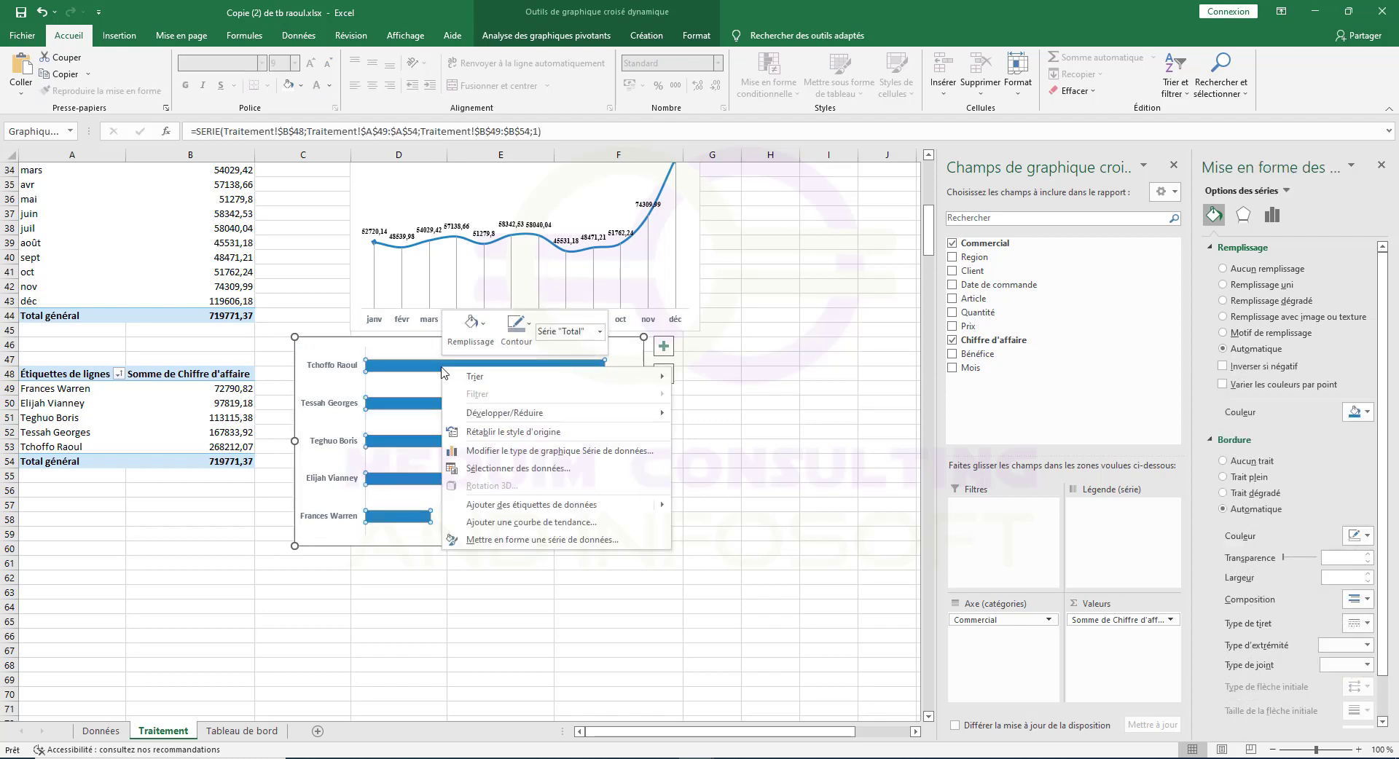
pyautogui.click(554, 540)
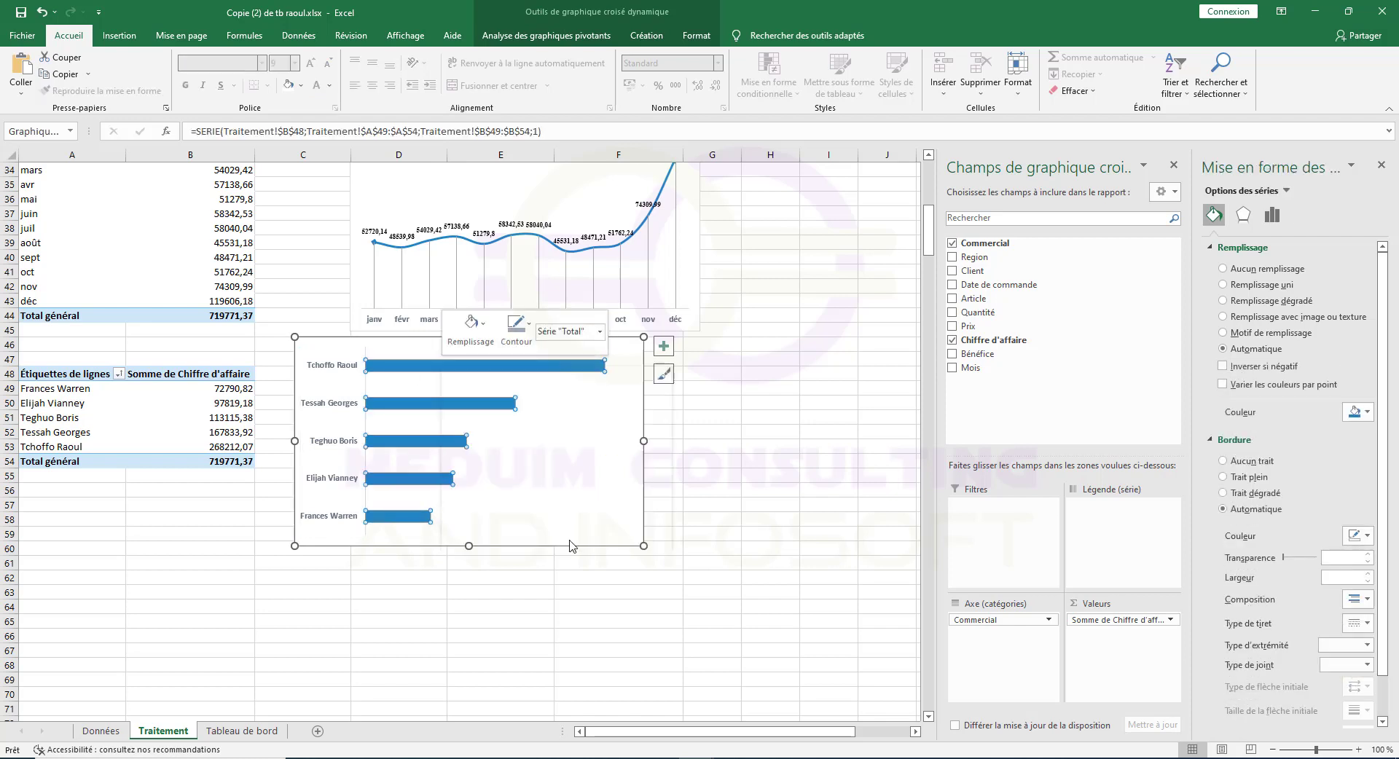
pyautogui.moveTo(1349, 336); pyautogui.dragTo(1301, 342)
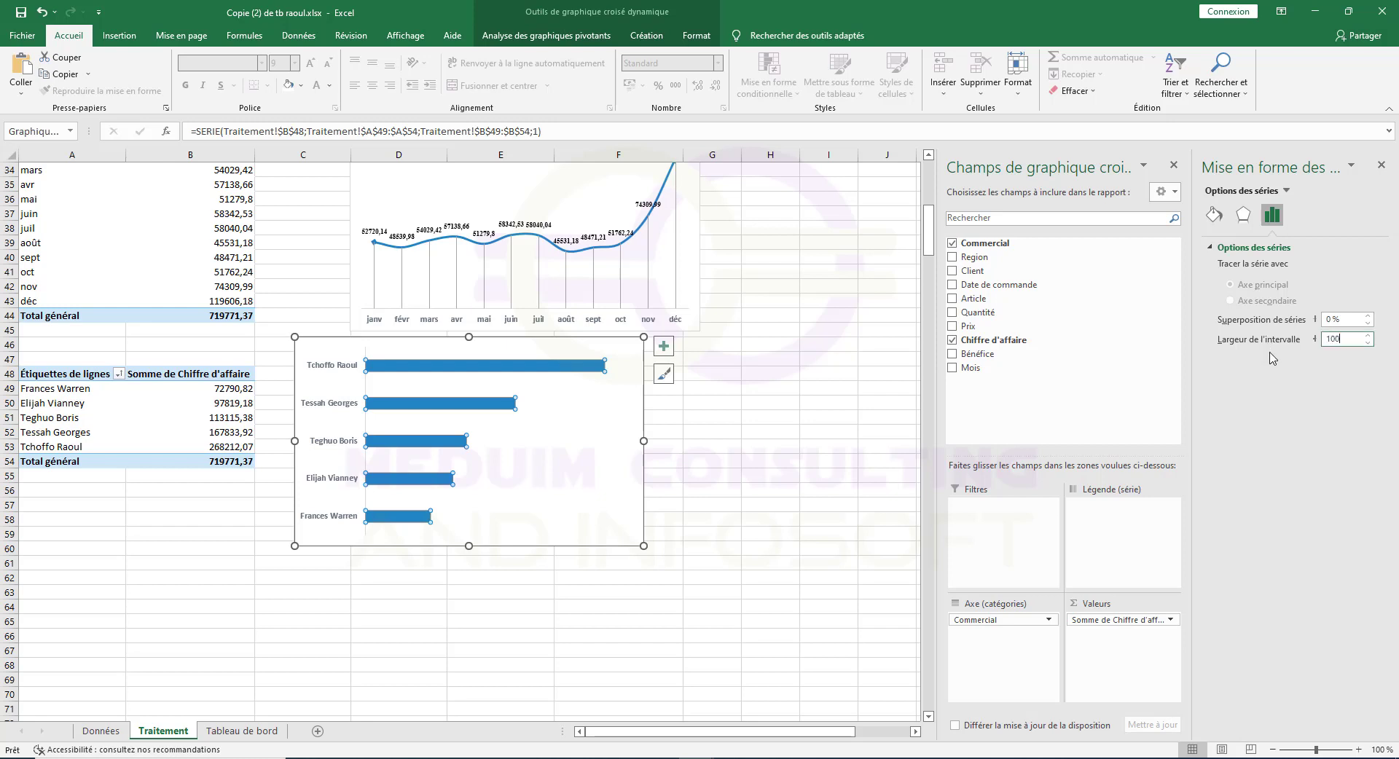
pyautogui.press('Return')
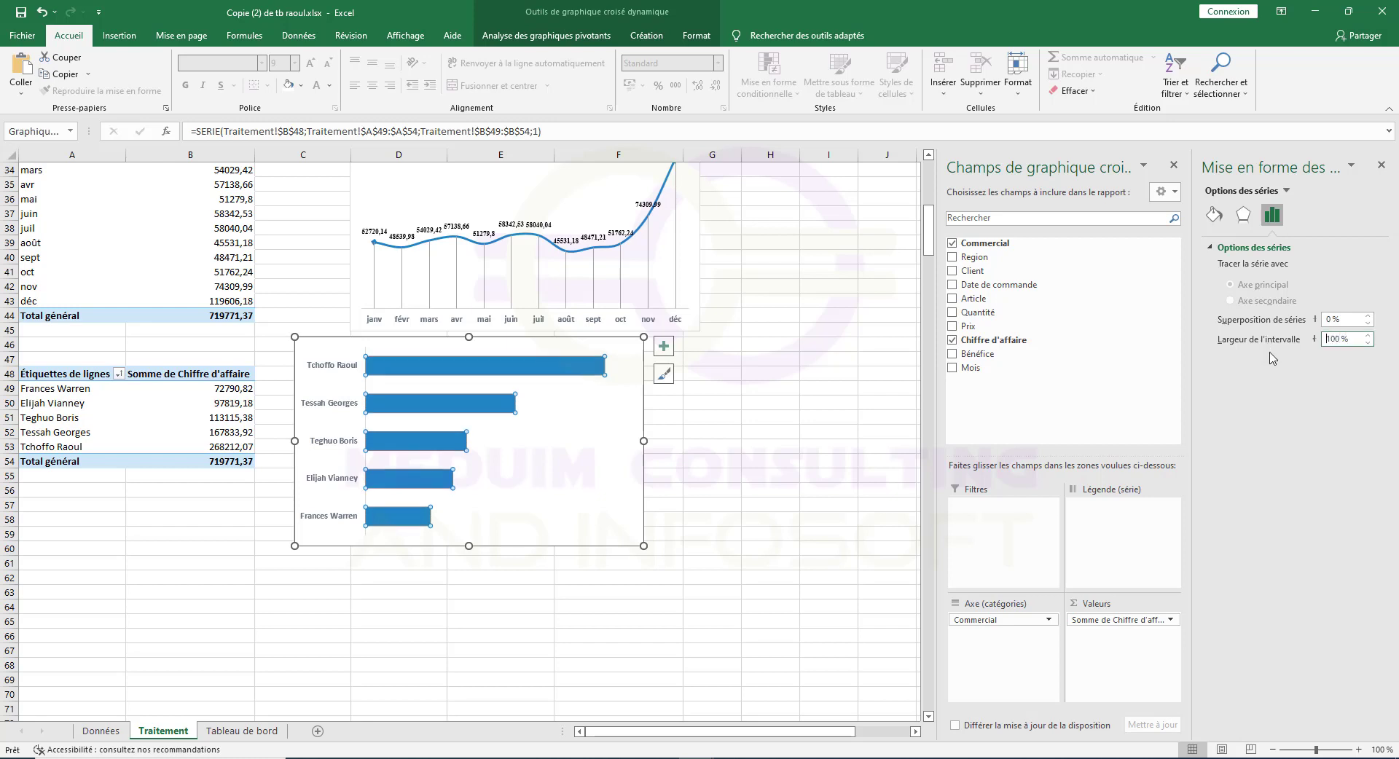
pyautogui.click(593, 363)
pyautogui.rightClick(593, 362)
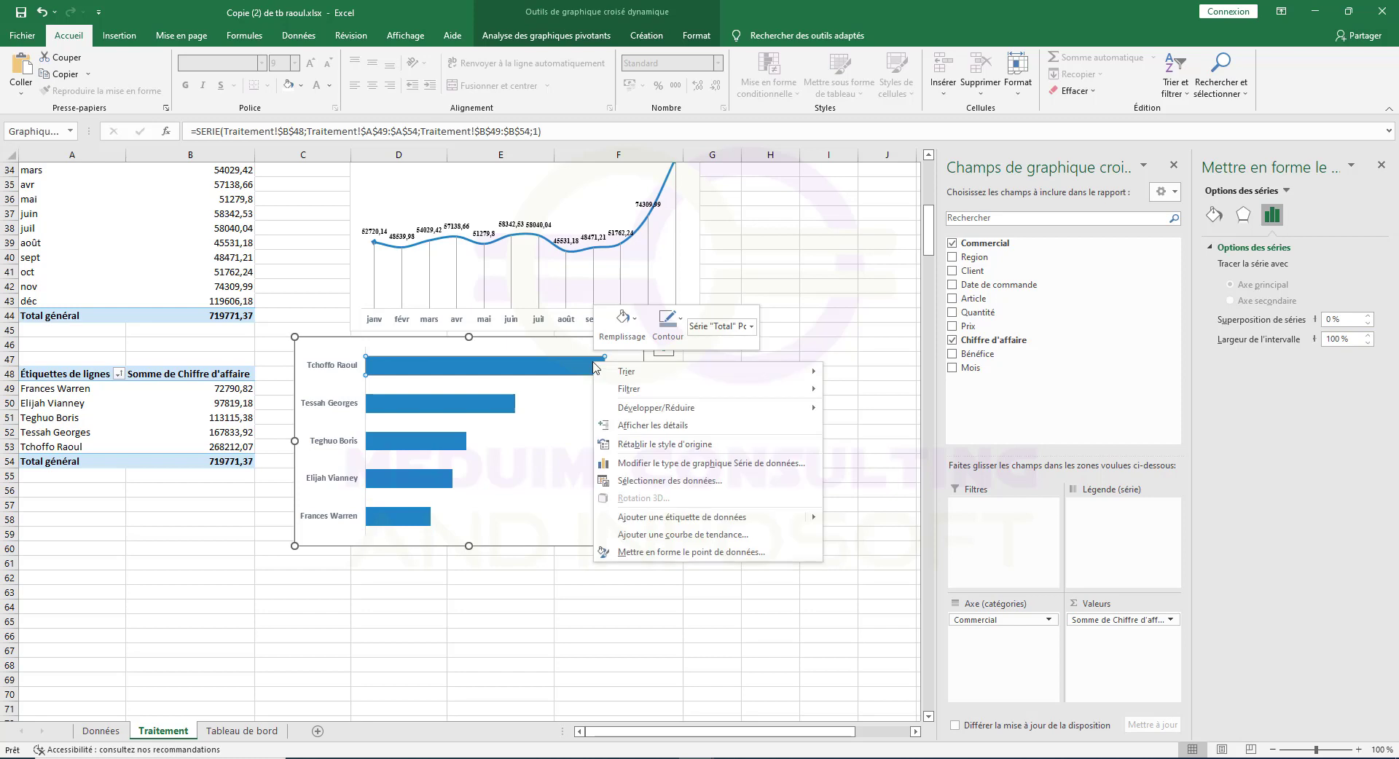
pyautogui.click(719, 519)
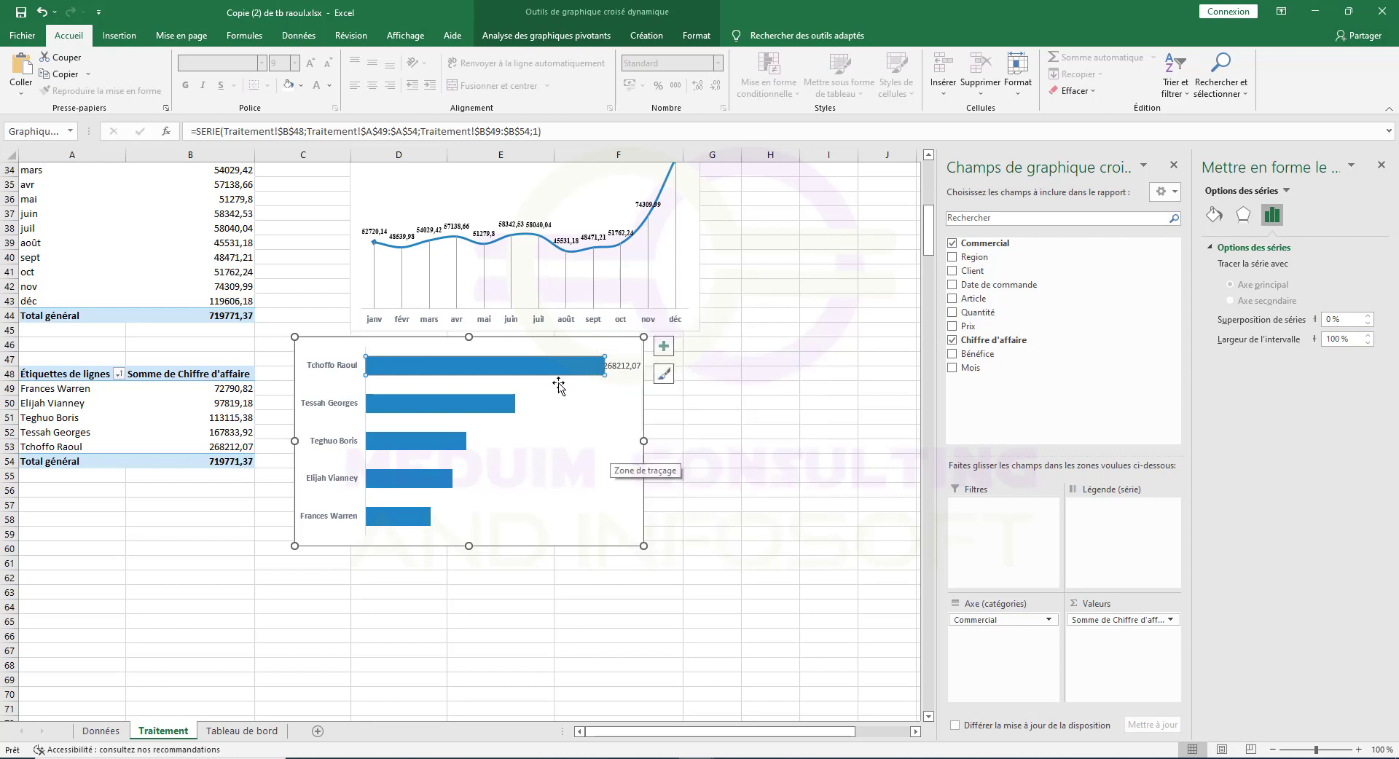
pyautogui.click(43, 13)
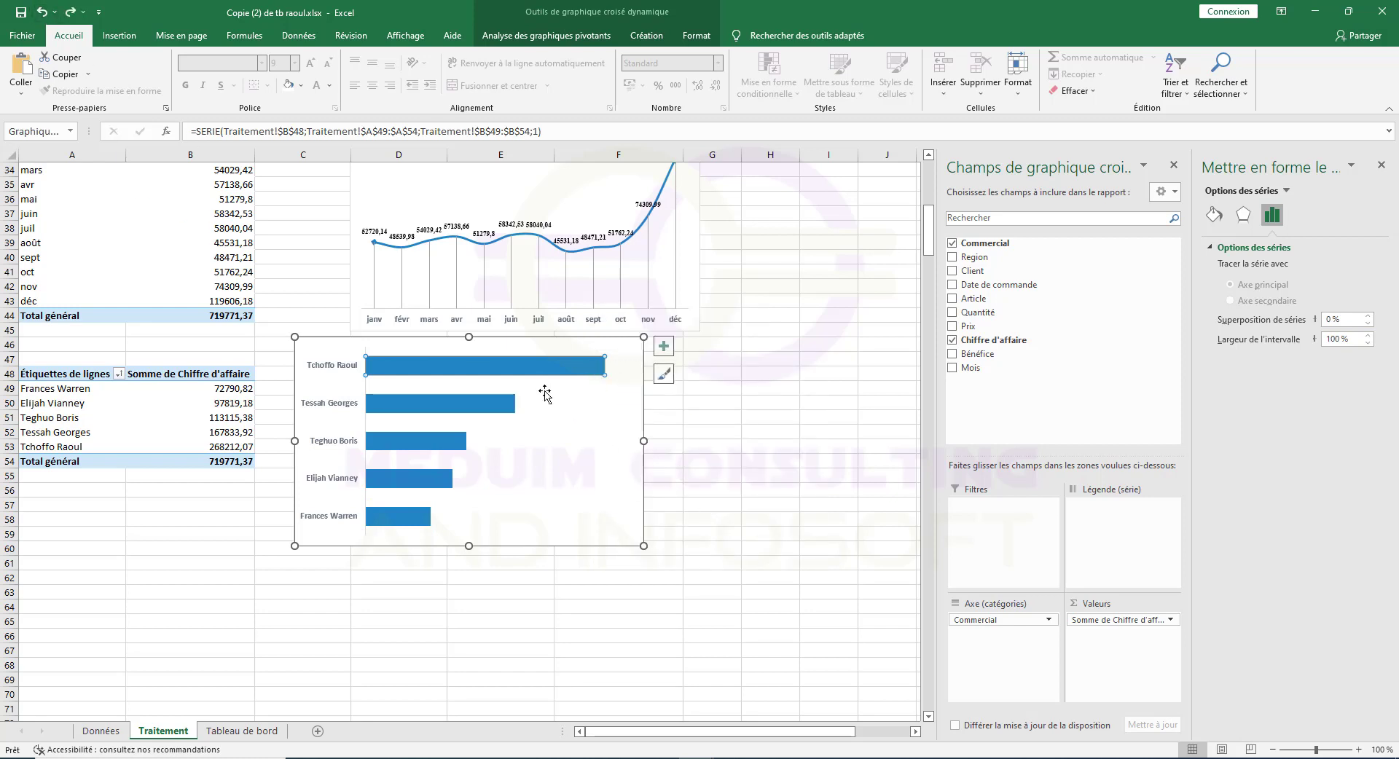
pyautogui.click(887, 431)
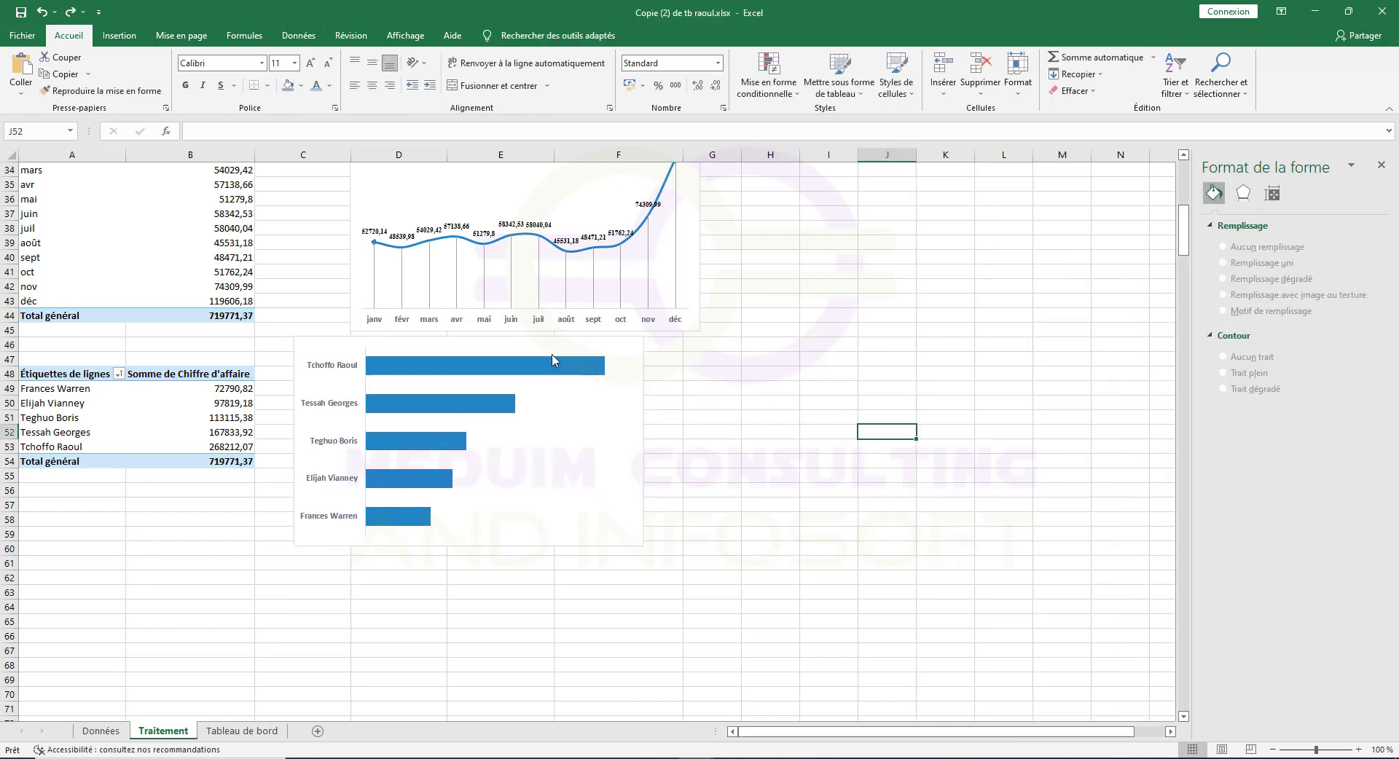
# Add data labels to all bars of the sales-by-Commercial chart.
pyautogui.click(548, 376)
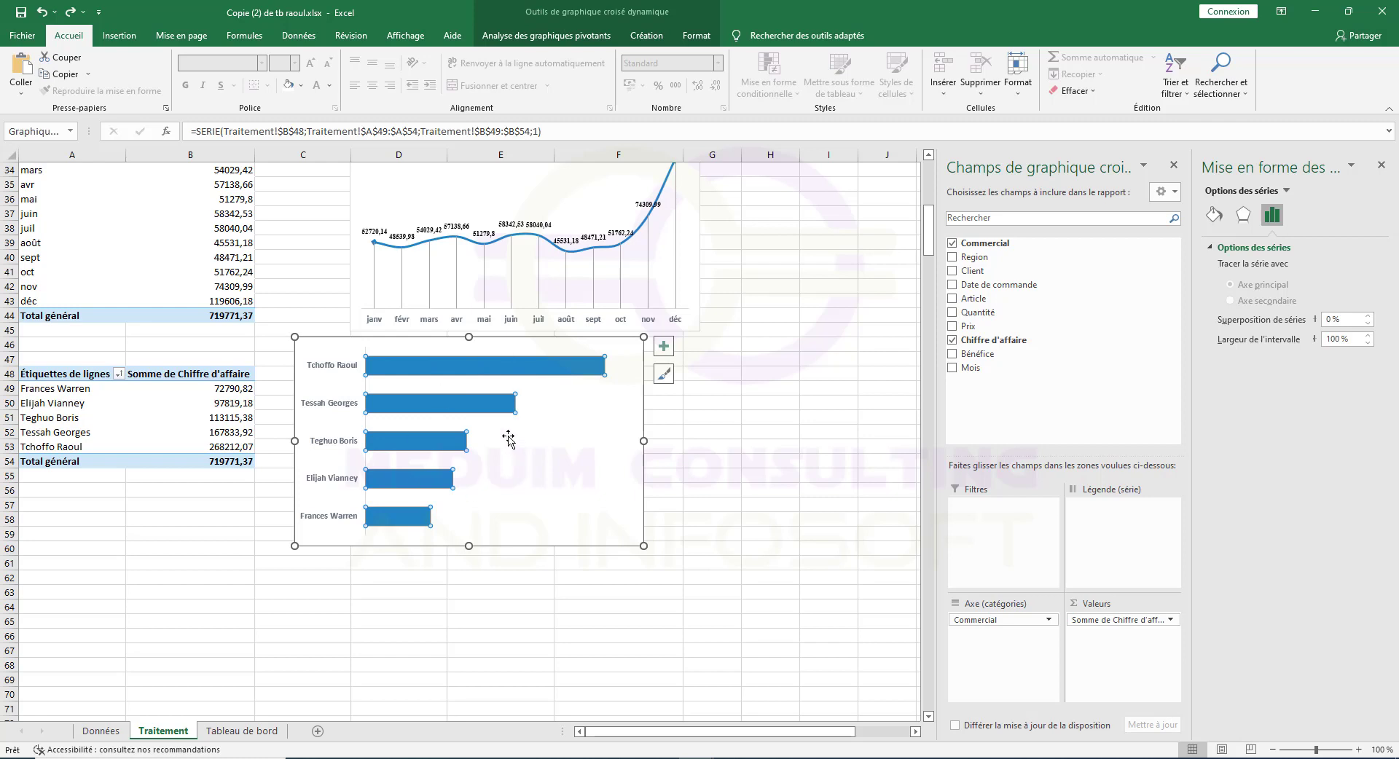
pyautogui.rightClick(538, 368)
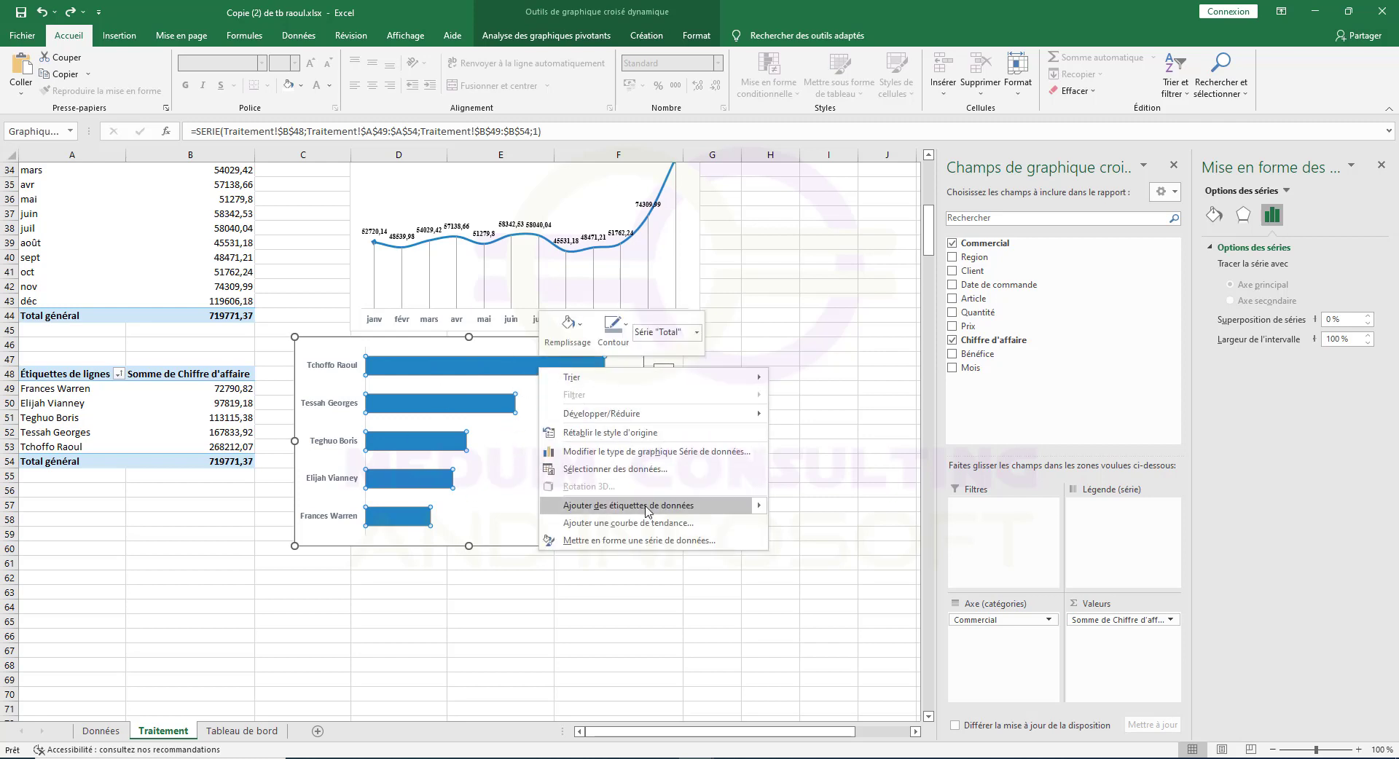
pyautogui.click(628, 505)
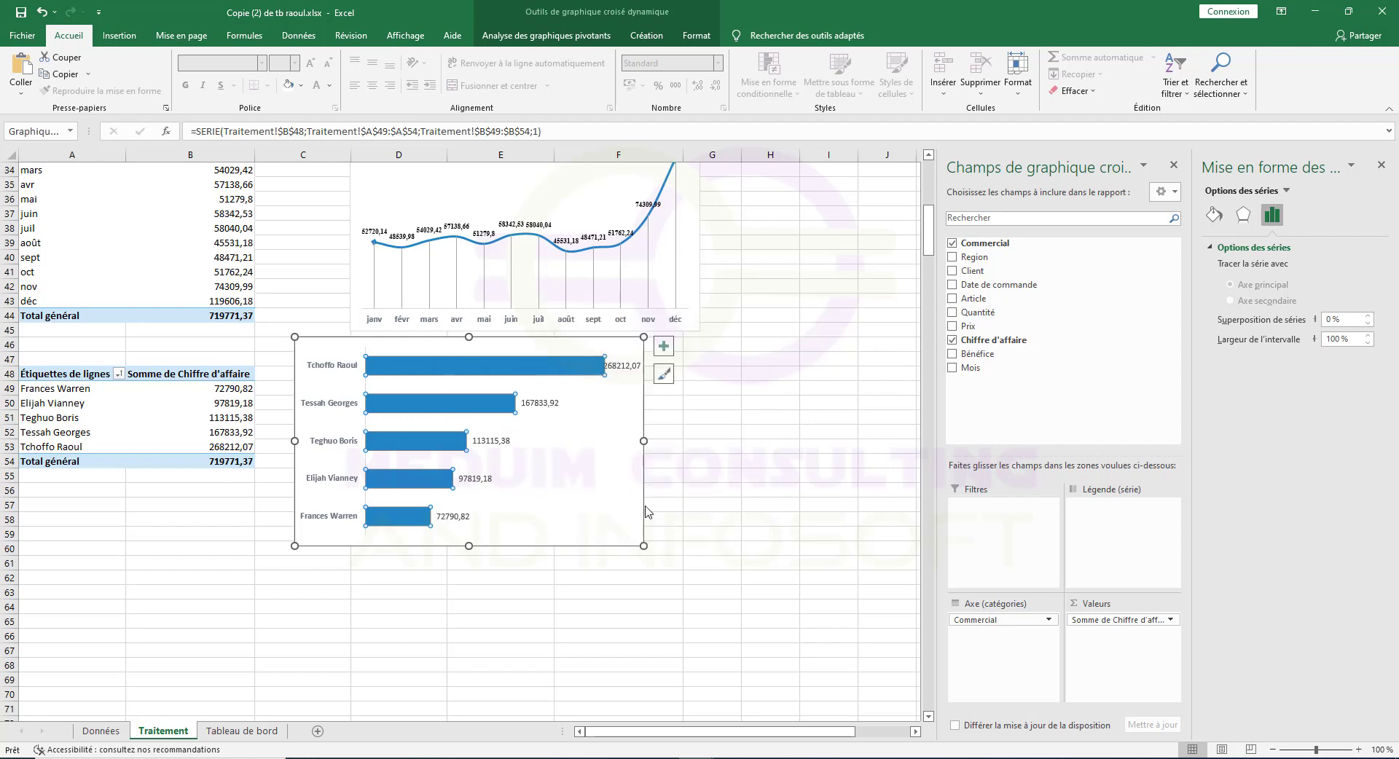
# Format the bar chart's data labels in white, bold Times New Roman.
pyautogui.click(625, 365)
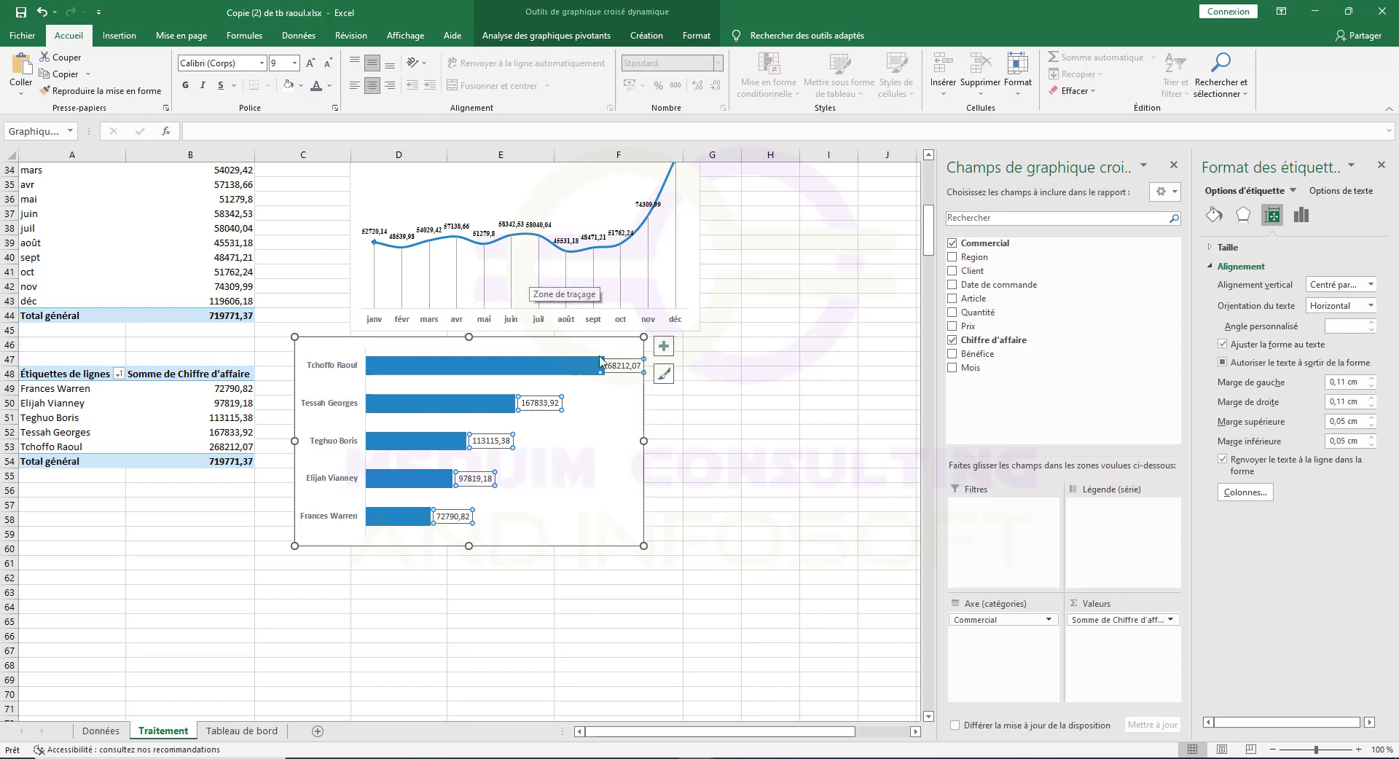
pyautogui.click(330, 85)
pyautogui.click(317, 144)
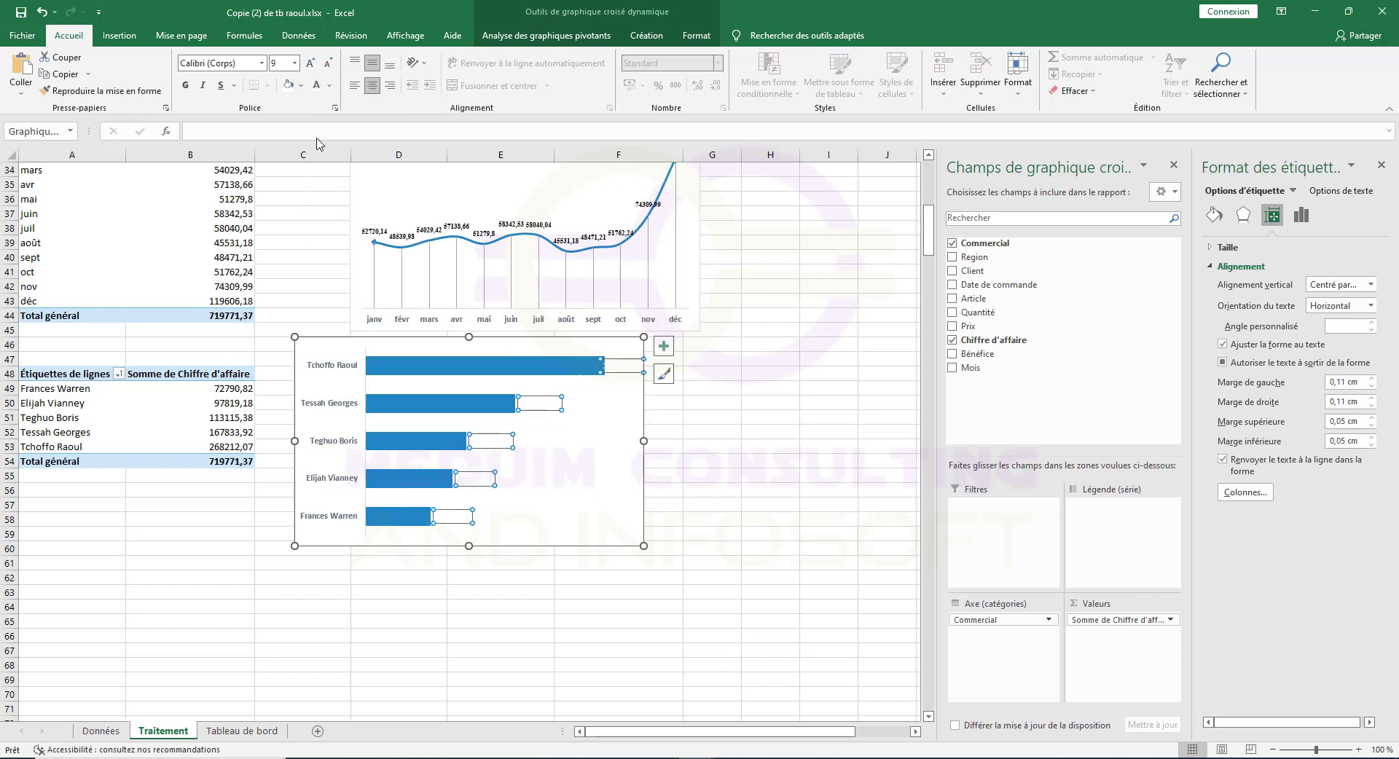
pyautogui.click(186, 86)
pyautogui.click(261, 63)
pyautogui.click(238, 148)
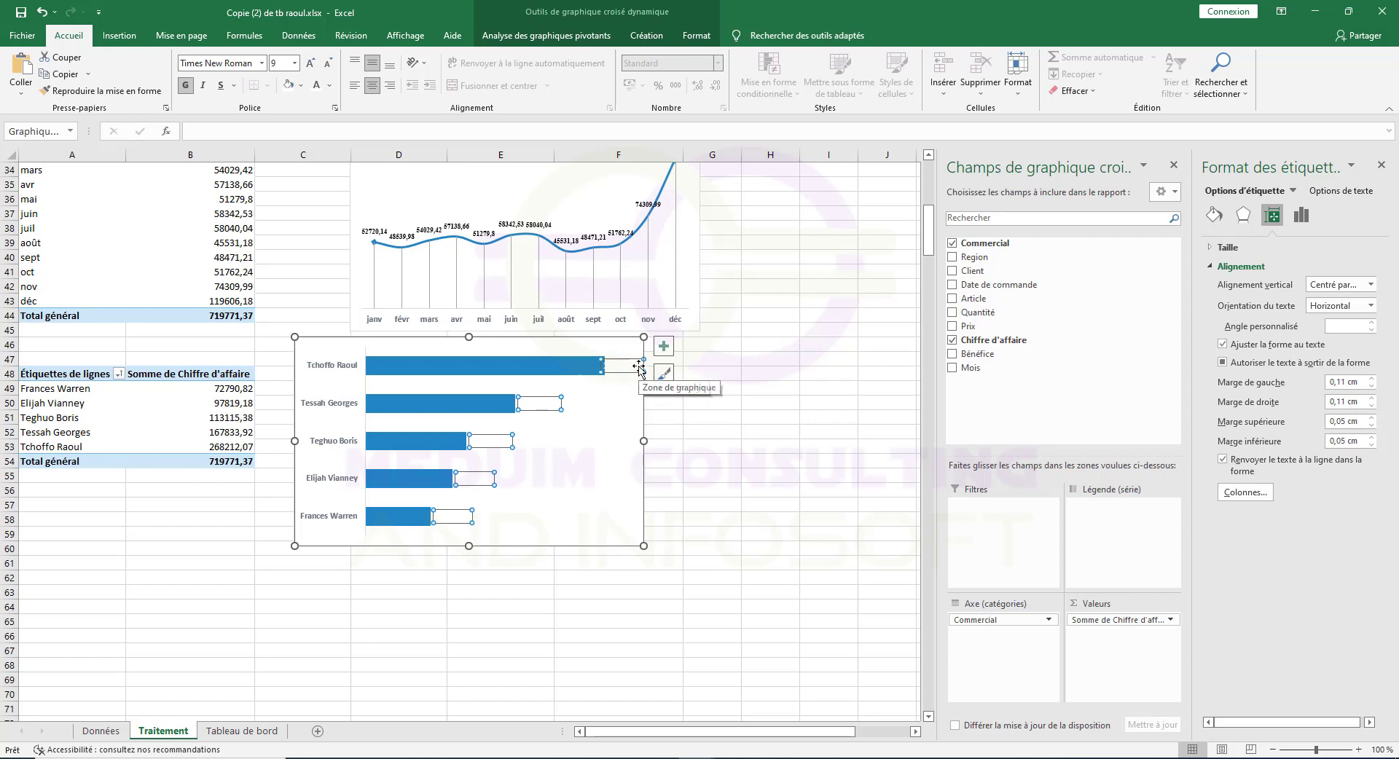
# Set the position of the bar chart's data labels to Bord intérieur.
pyautogui.click(1216, 216)
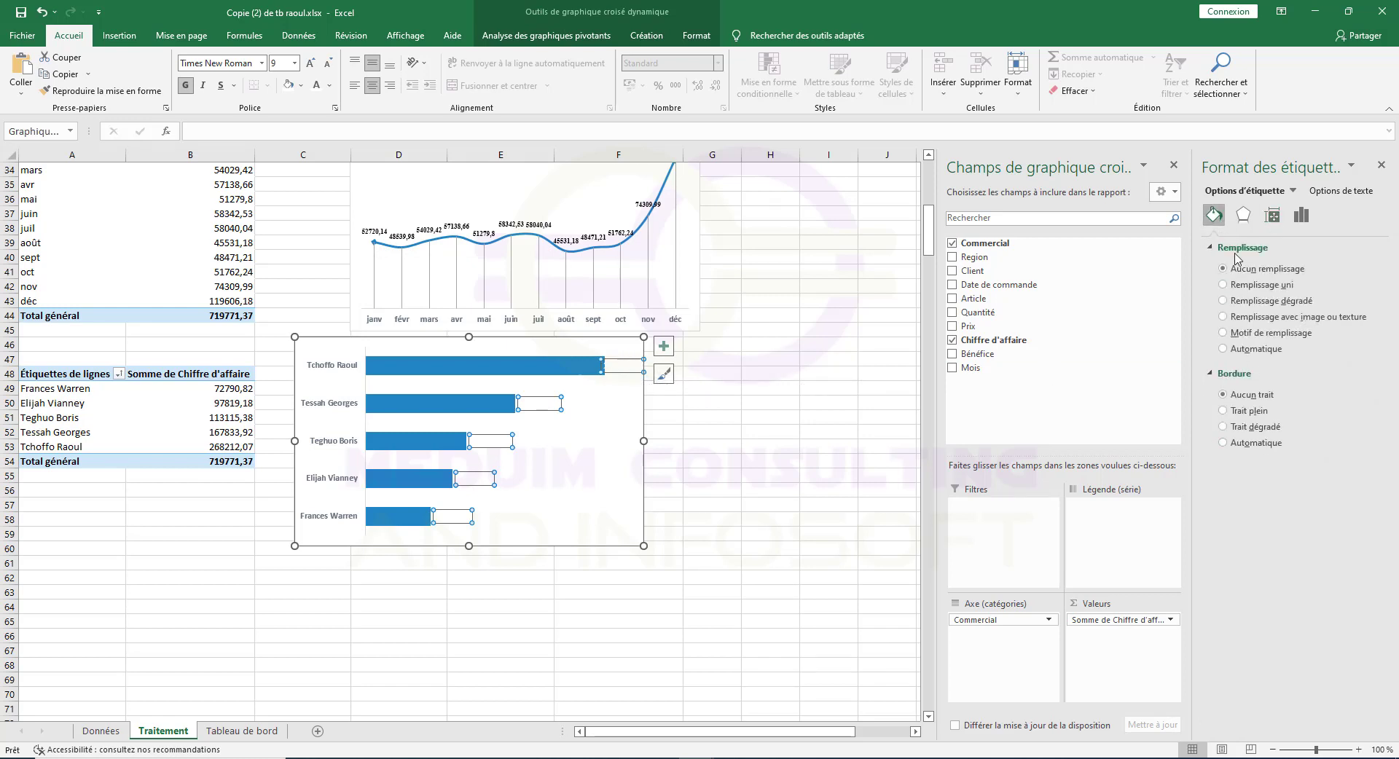
pyautogui.click(1243, 215)
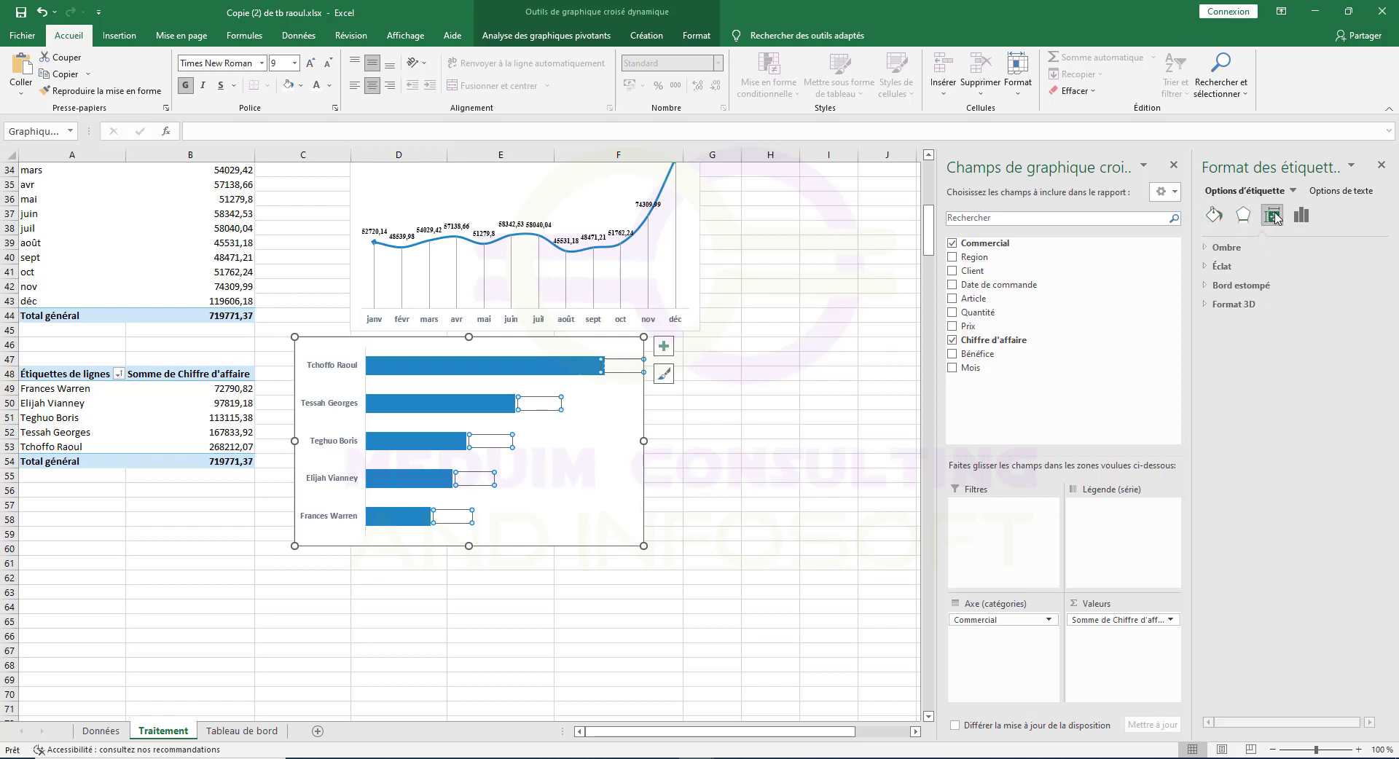
pyautogui.click(1272, 216)
pyautogui.click(1301, 215)
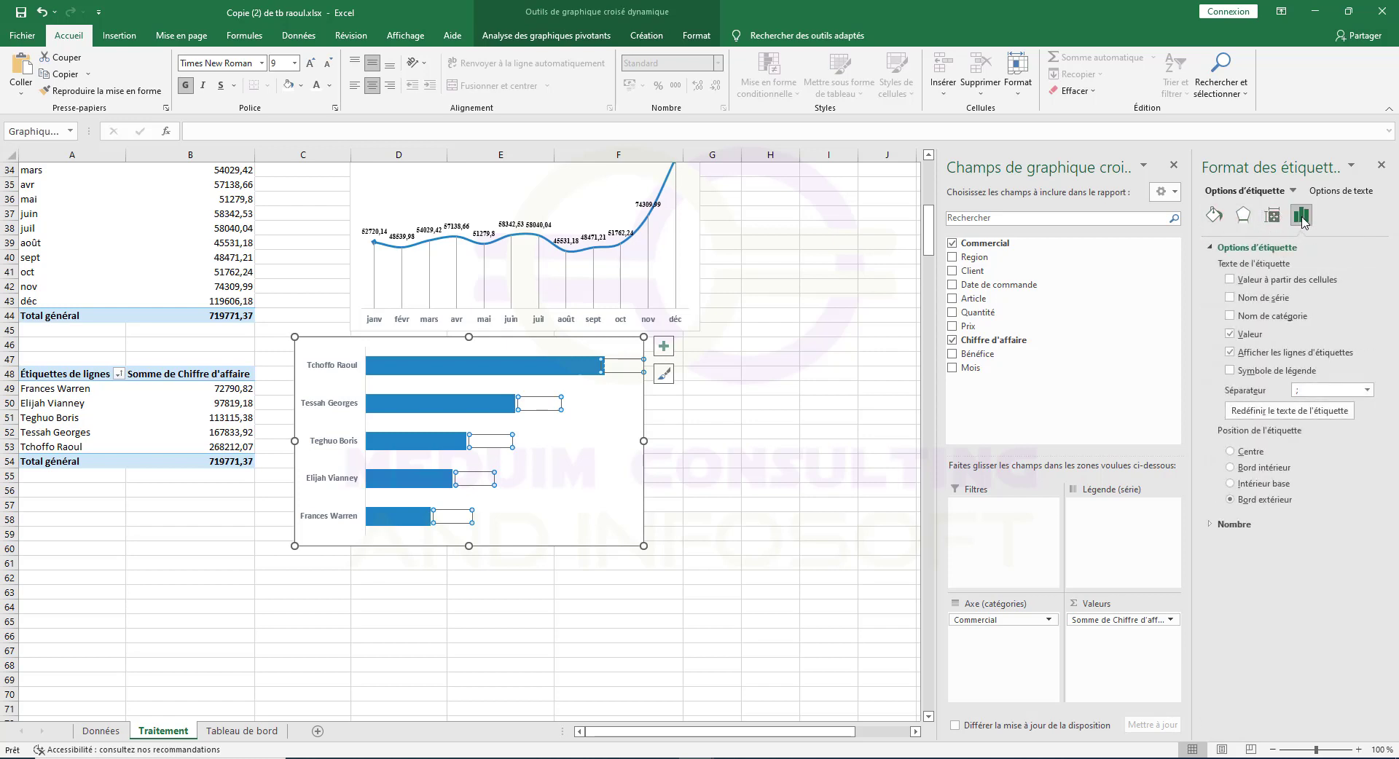
pyautogui.click(1232, 468)
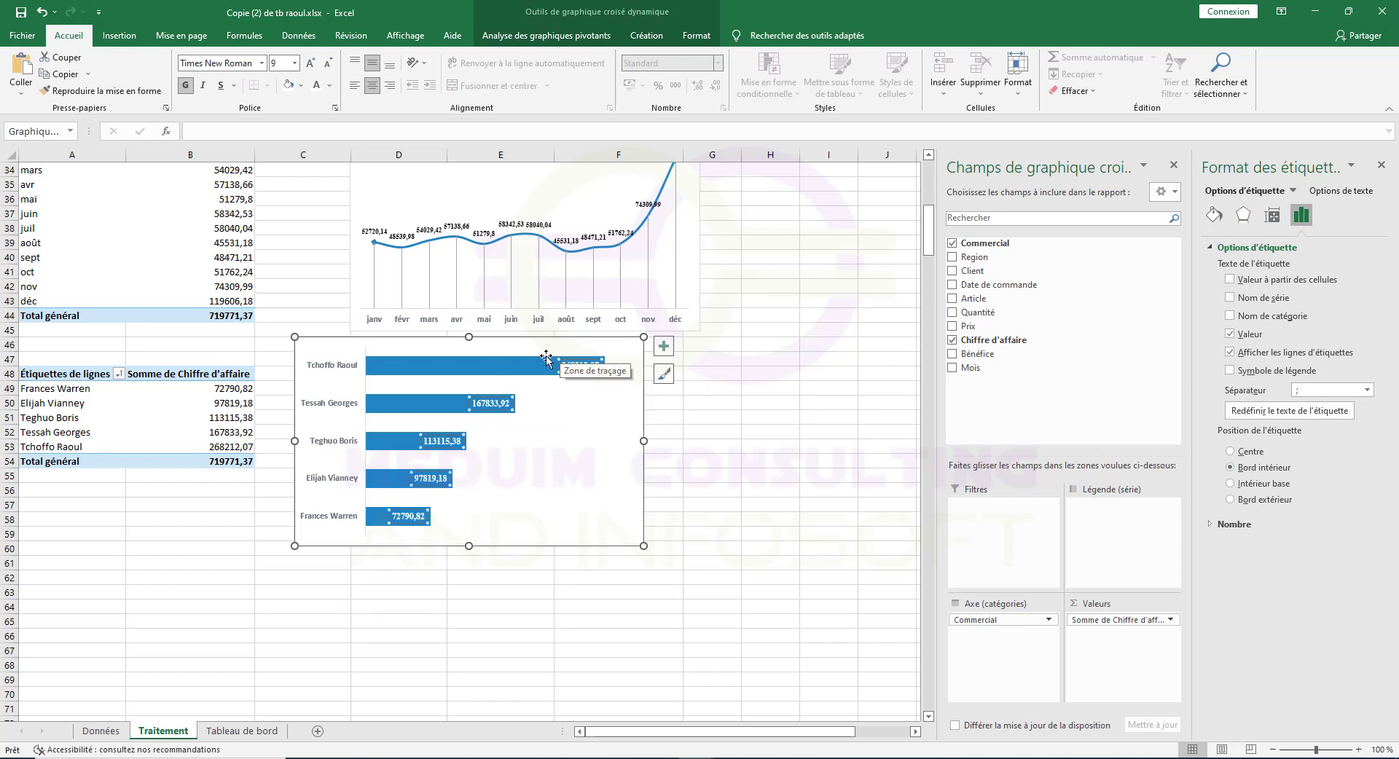
# Copy the bar chart into the Tableau de bord sheet and place it directly beneath the map, aligned with its left edge.
pyautogui.click(368, 336)
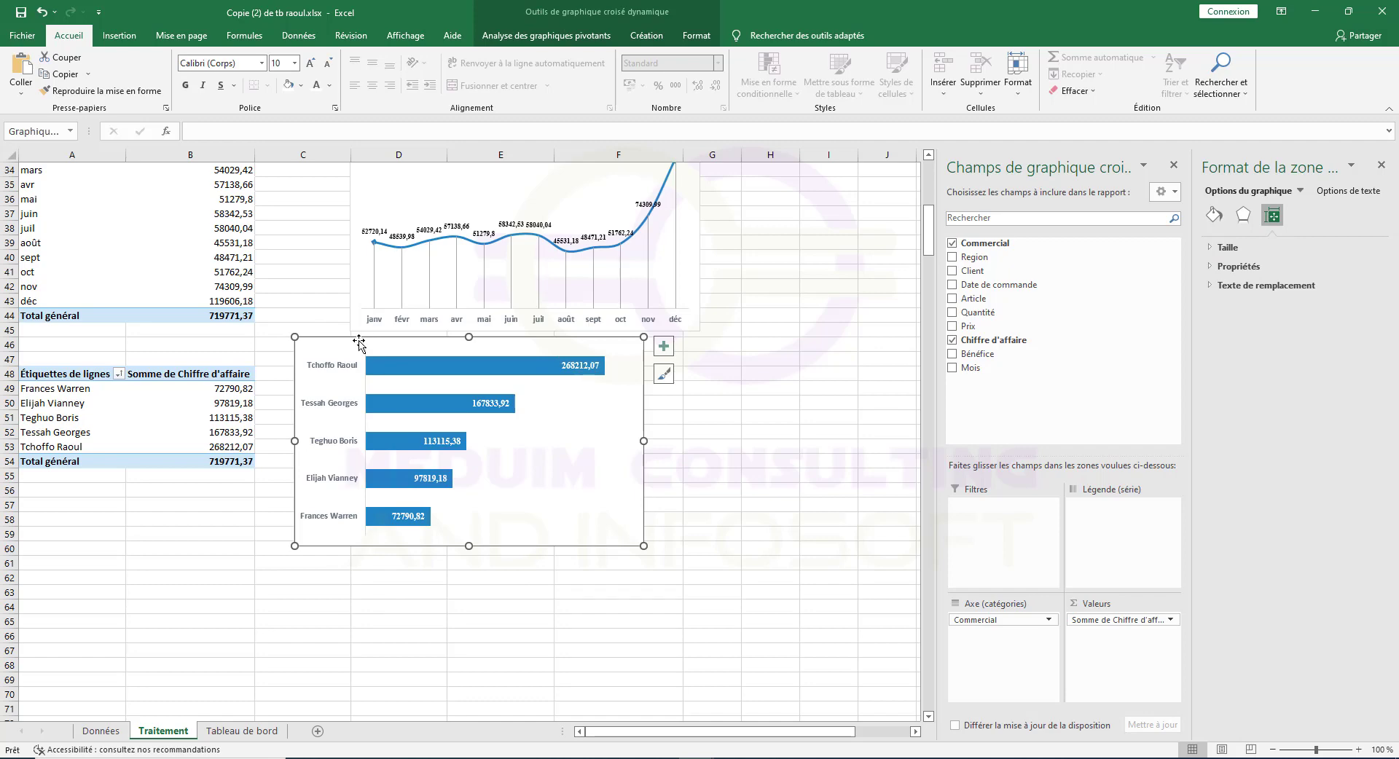
pyautogui.click(241, 731)
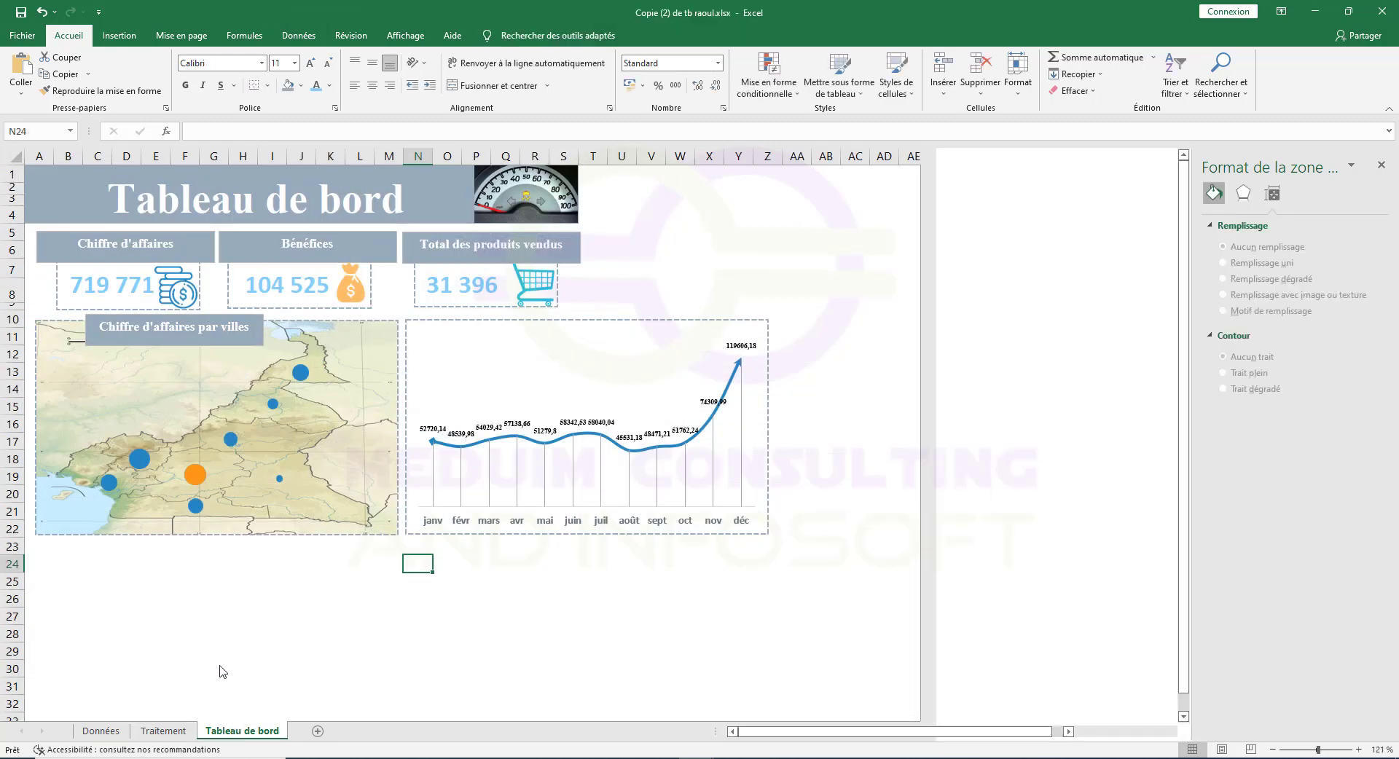
pyautogui.click(52, 560)
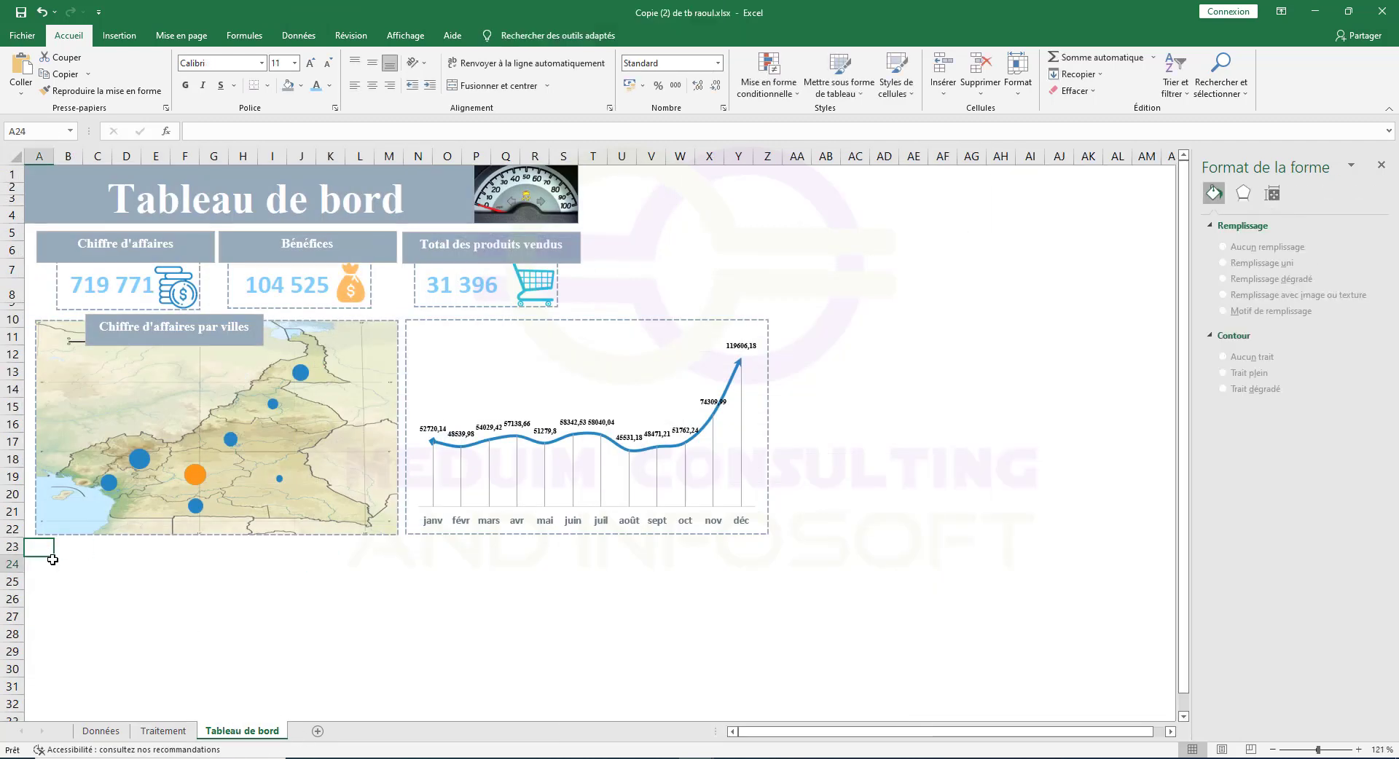
pyautogui.hotkey('ctrl', 'v')
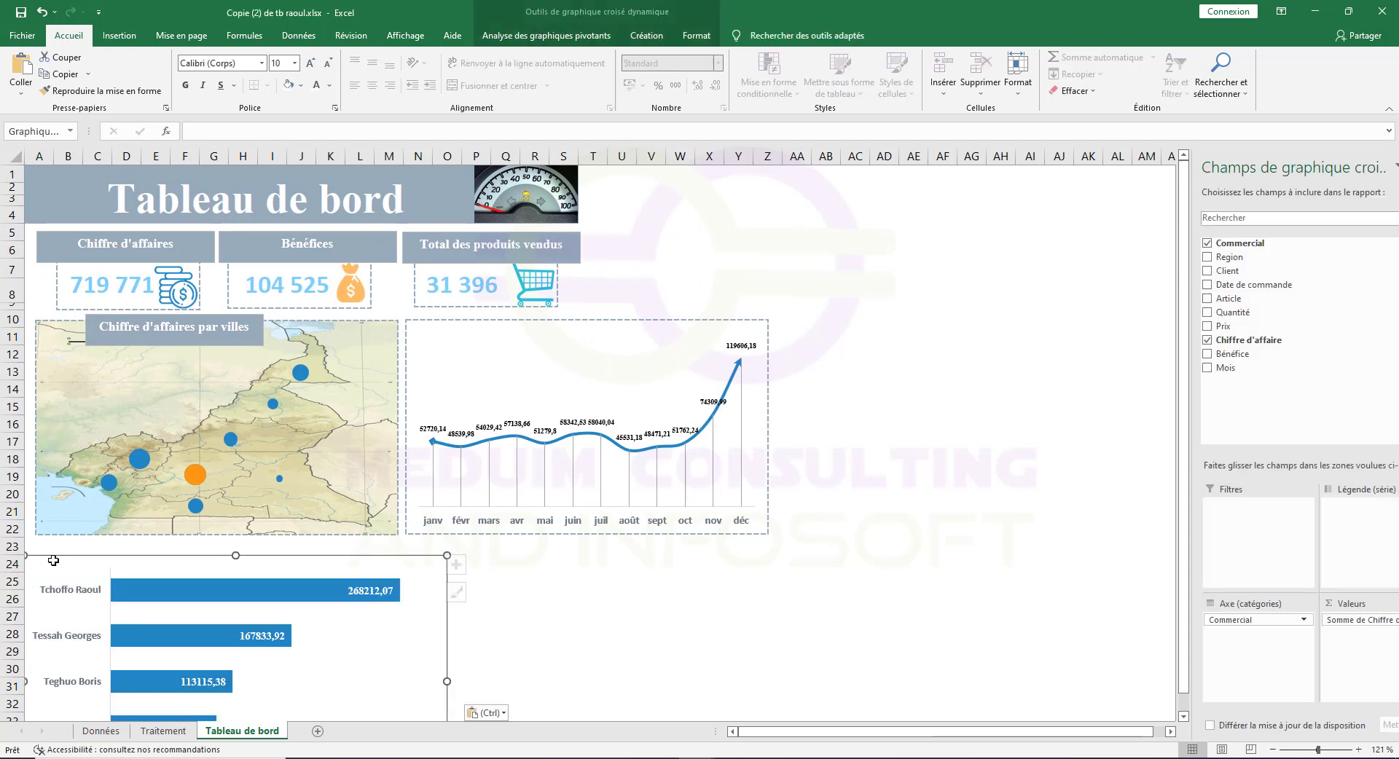
pyautogui.moveTo(136, 562)
pyautogui.mouseDown()
pyautogui.moveTo(155, 558)
pyautogui.moveTo(130, 546)
pyautogui.mouseUp()
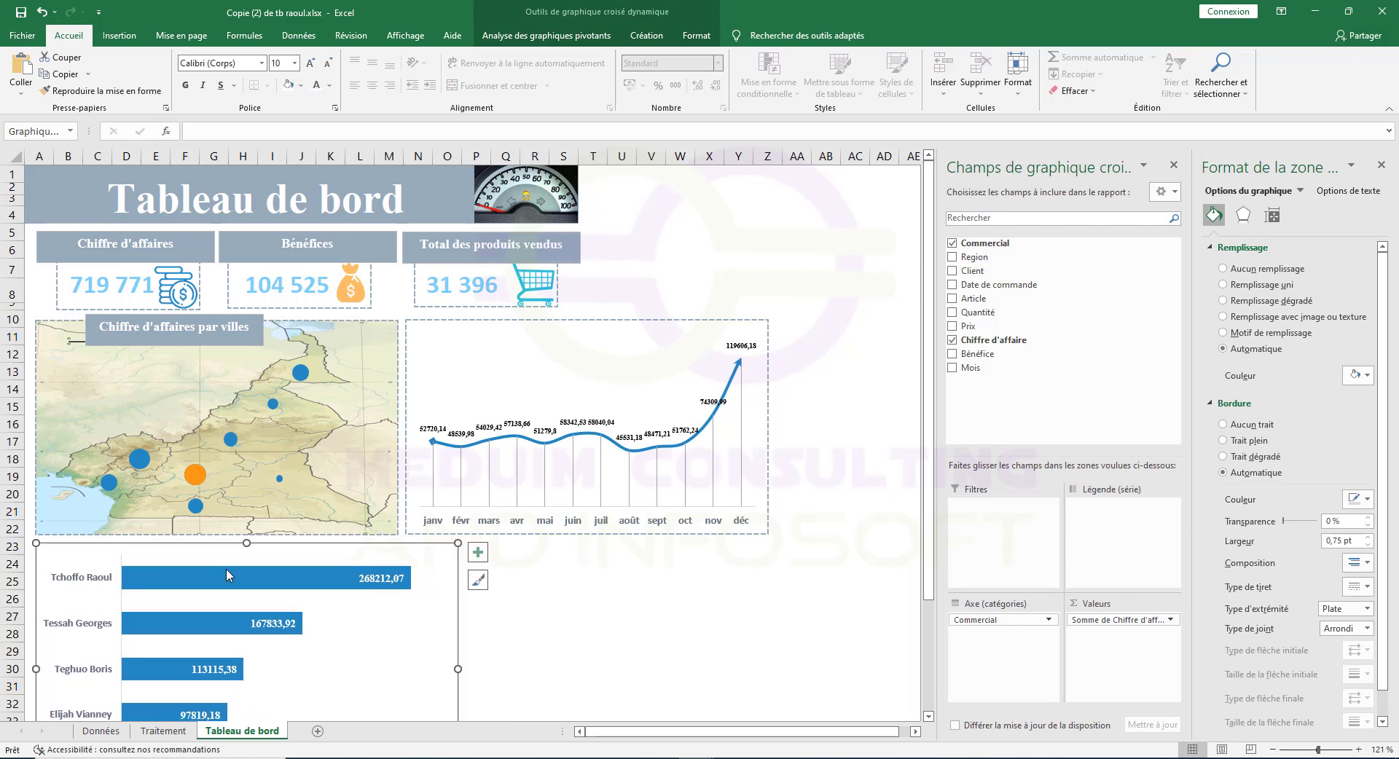
# Resize the pasted bar chart to the map's width and reduce its height, about 10,91 cm by 6,58 cm.
pyautogui.moveTo(457, 669); pyautogui.dragTo(397, 661)
pyautogui.scroll(-4, 397, 661)
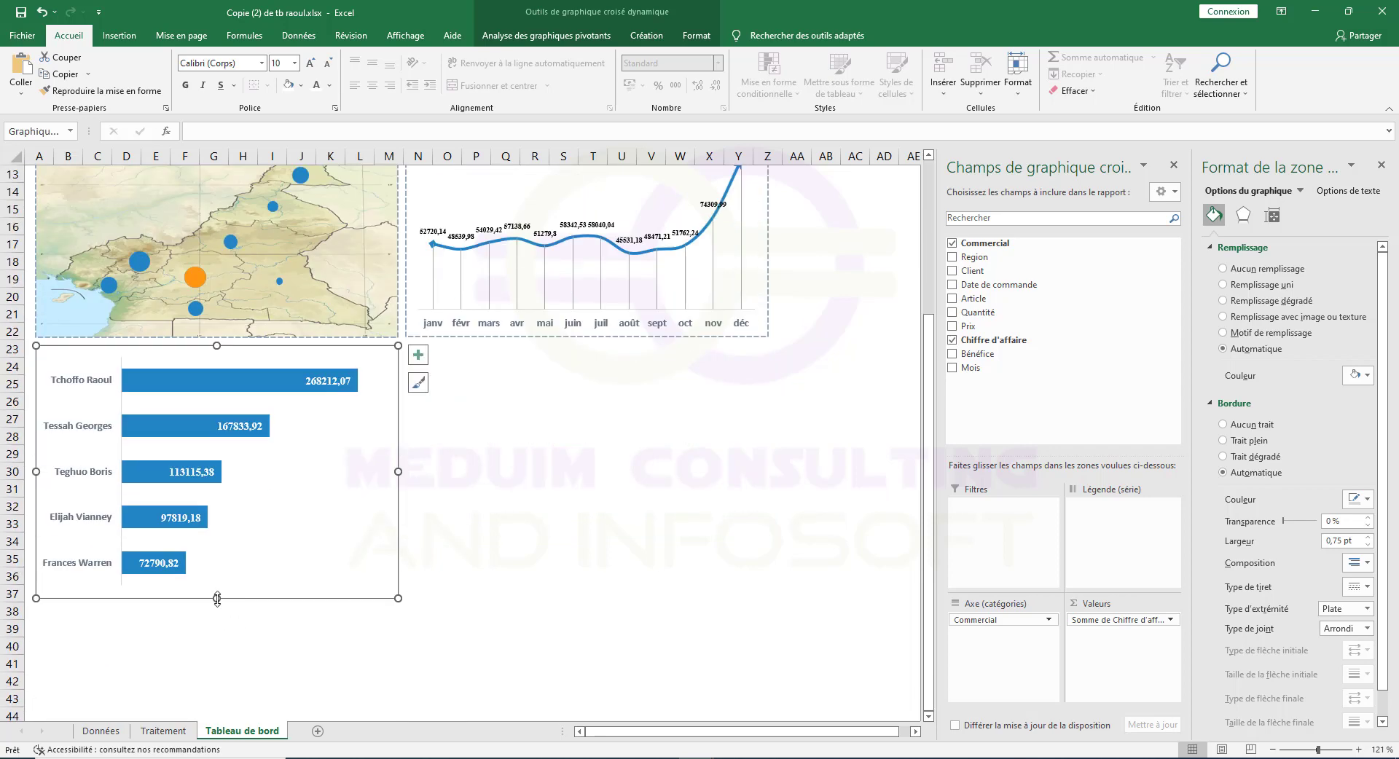
pyautogui.scroll(4, 216, 605)
pyautogui.scroll(-2, 220, 632)
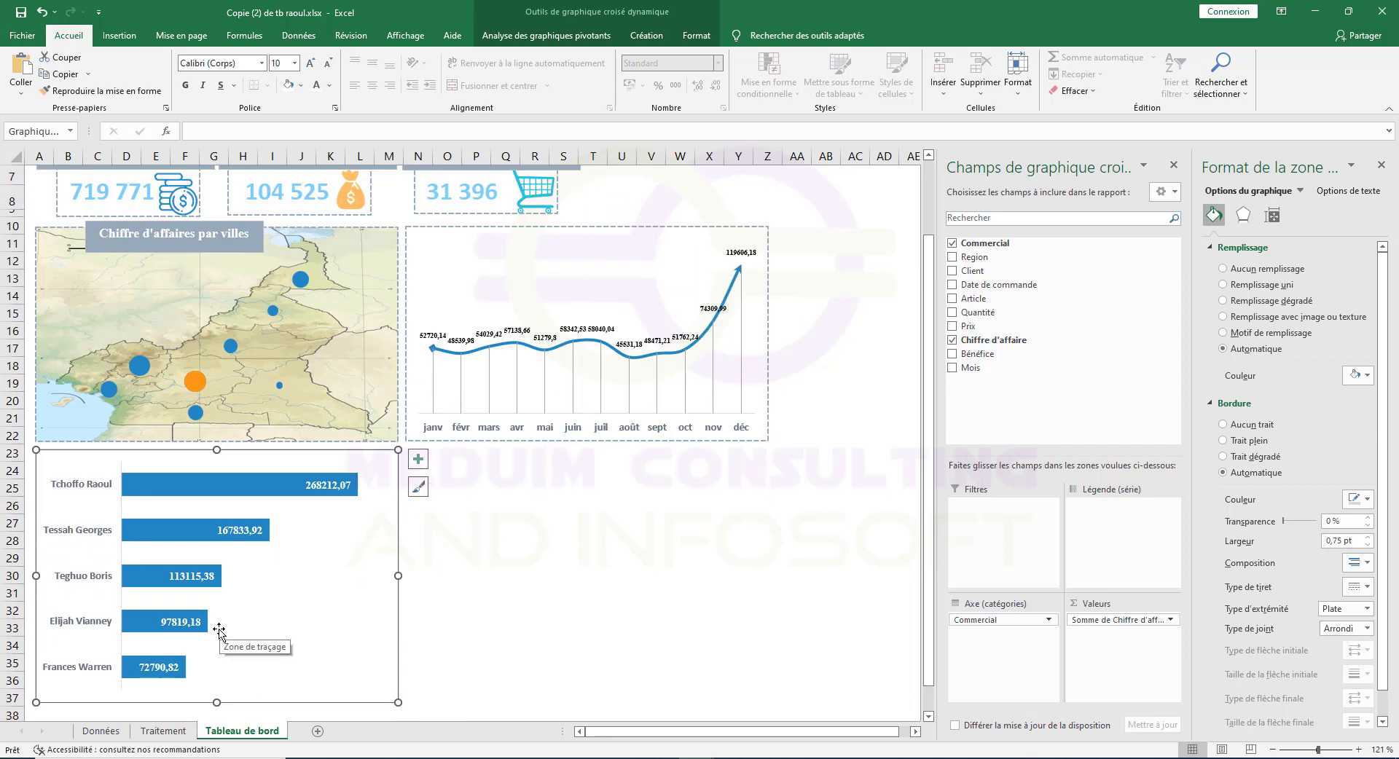
pyautogui.moveTo(216, 703); pyautogui.dragTo(228, 669)
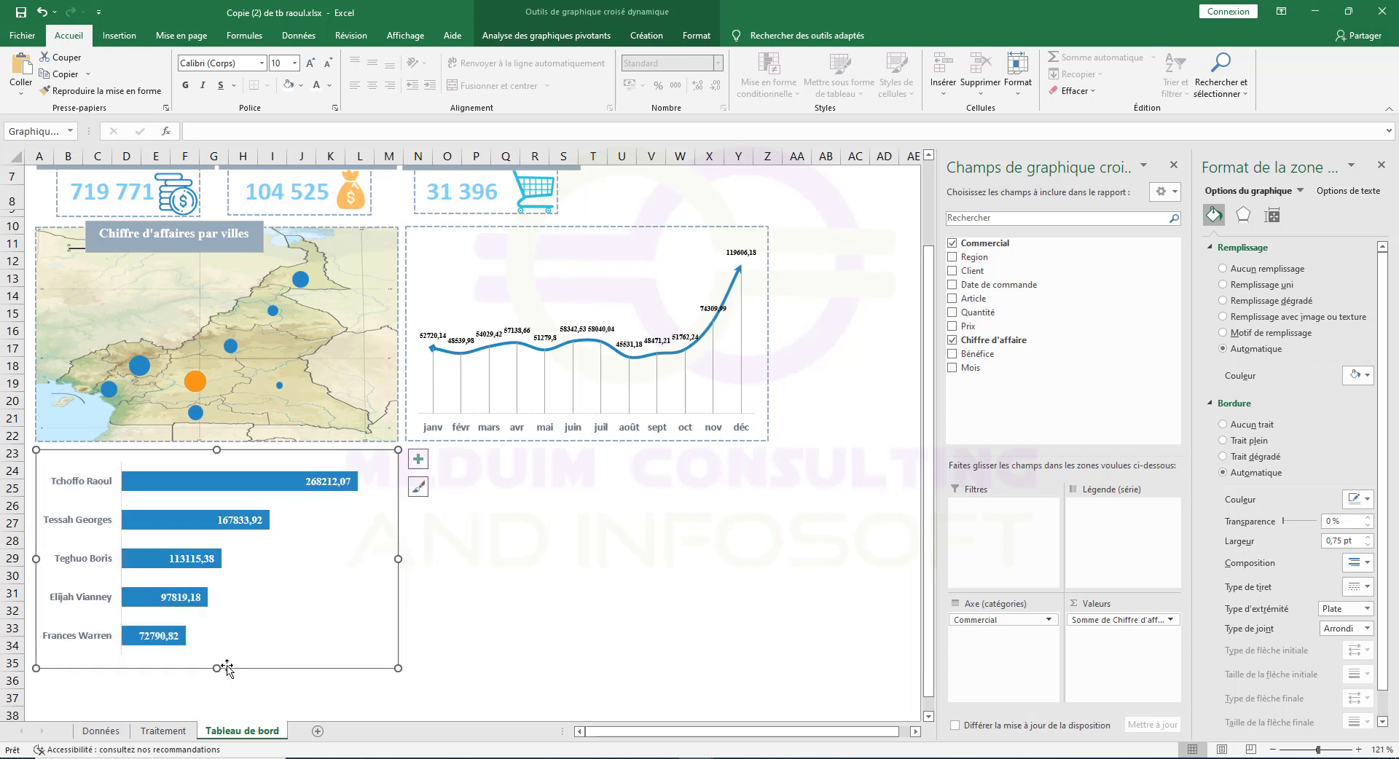
# Set the bar chart's height to 6,44 cm and its width to 10,87 cm.
pyautogui.click(307, 230)
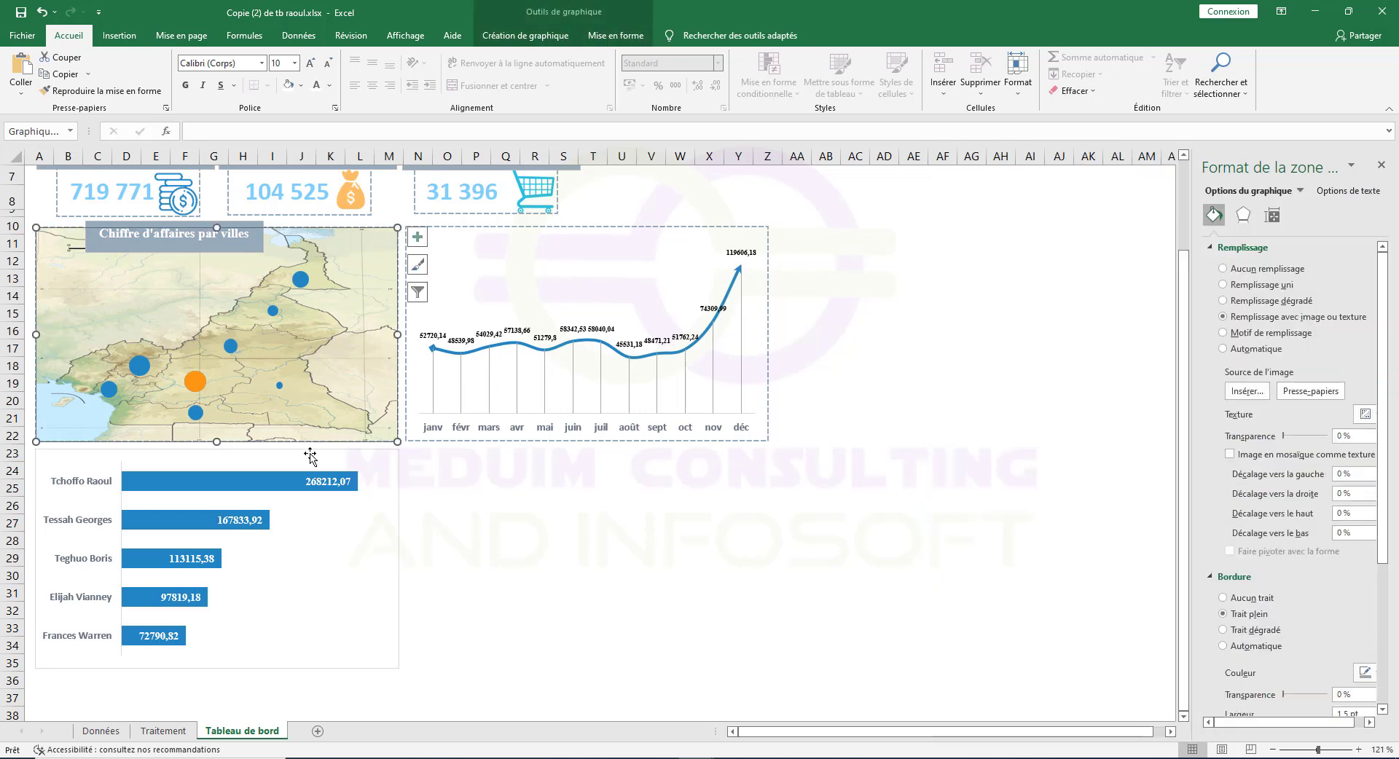
pyautogui.click(310, 456)
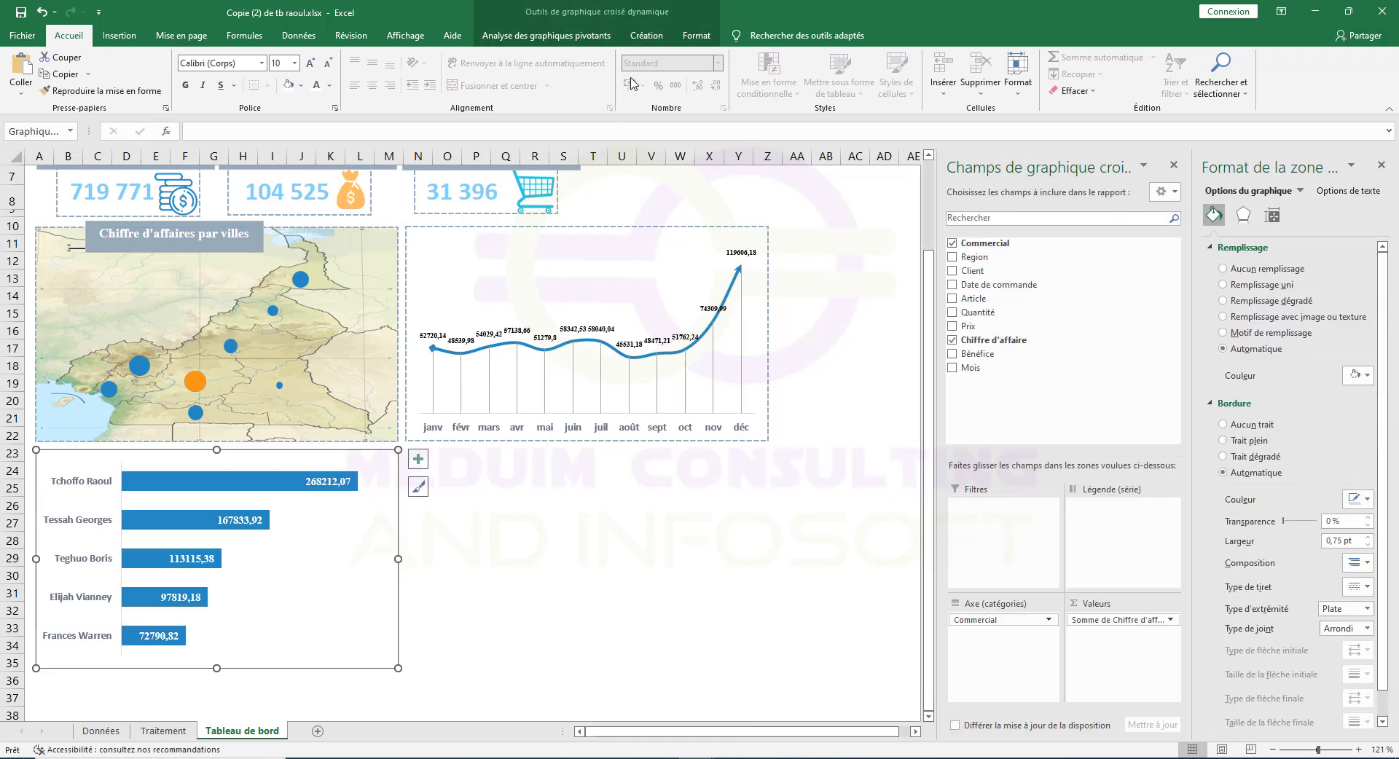
pyautogui.click(696, 35)
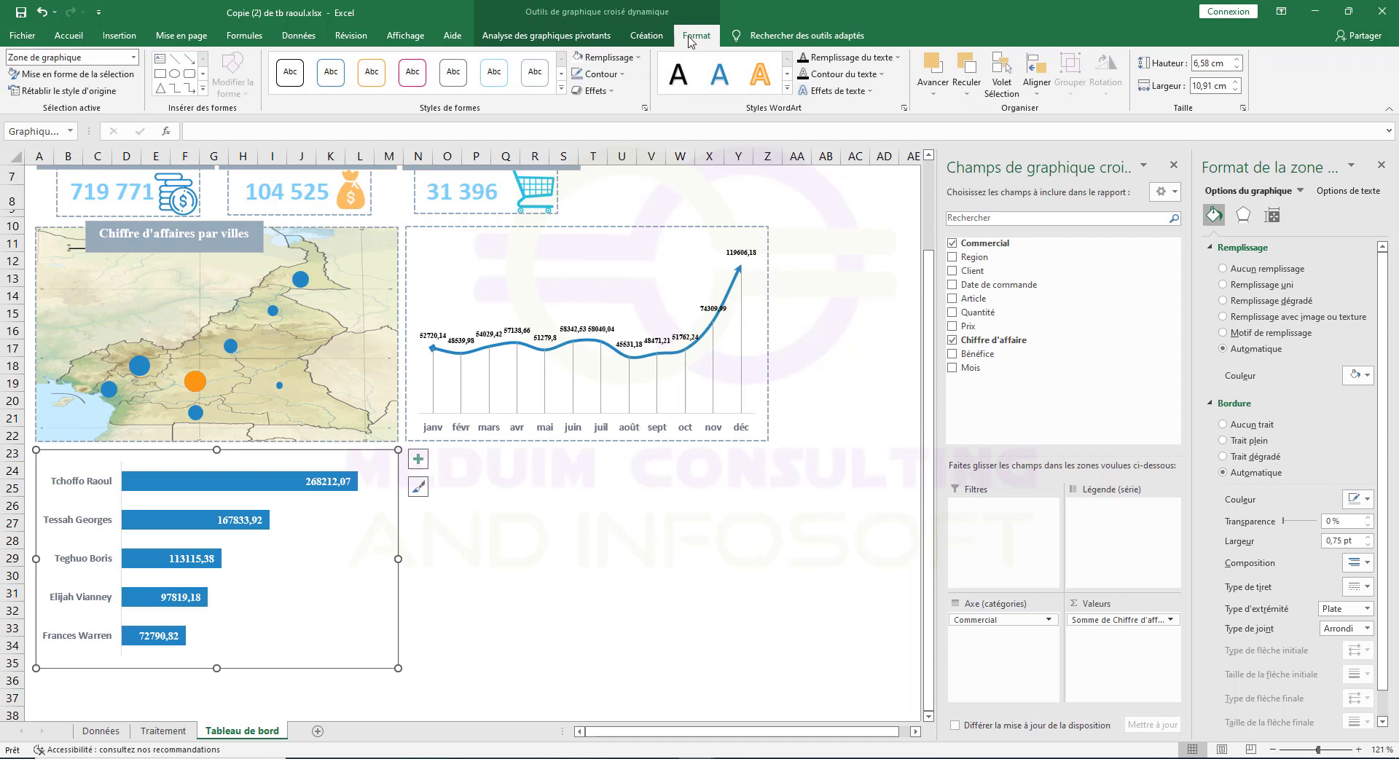
pyautogui.click(1212, 62)
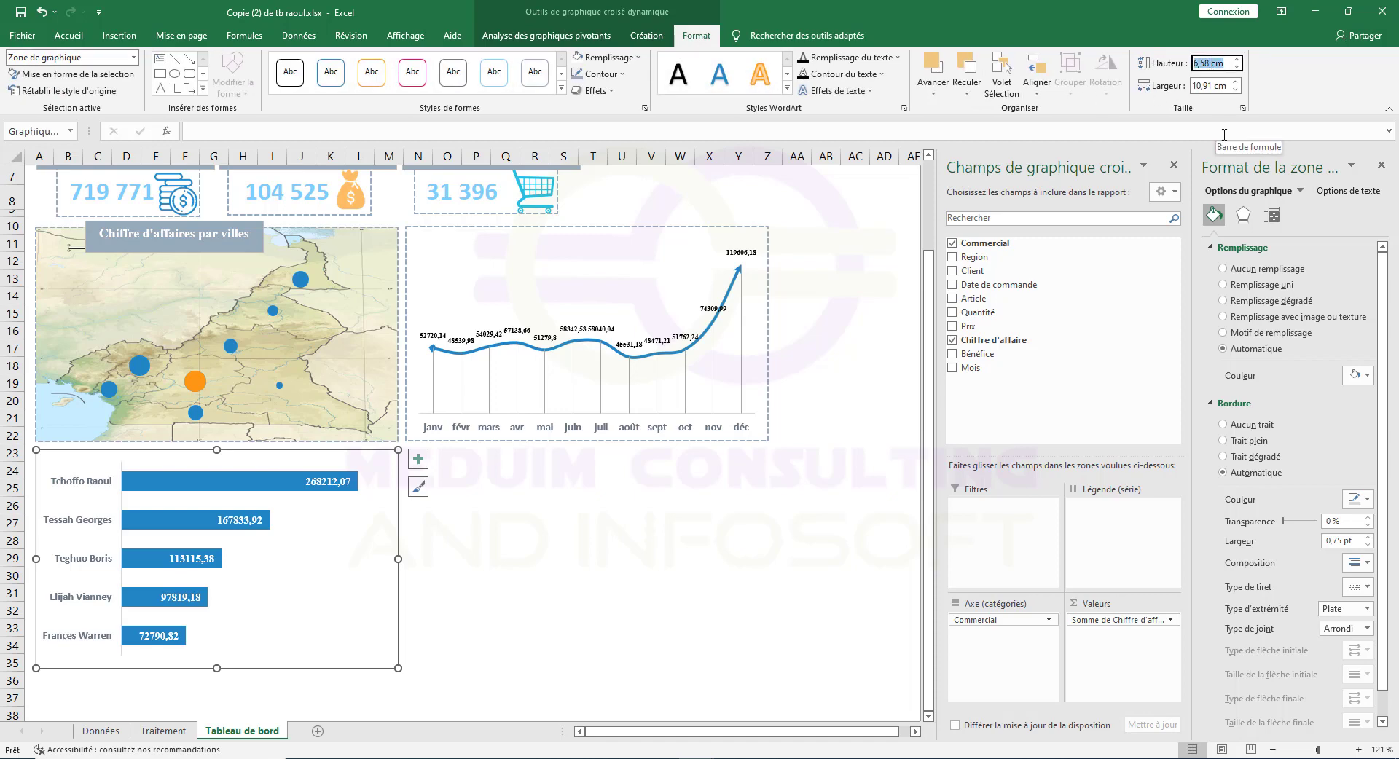
pyautogui.click(1212, 64)
pyautogui.press('BackSpace')
pyautogui.press('BackSpace')
pyautogui.press('Return')
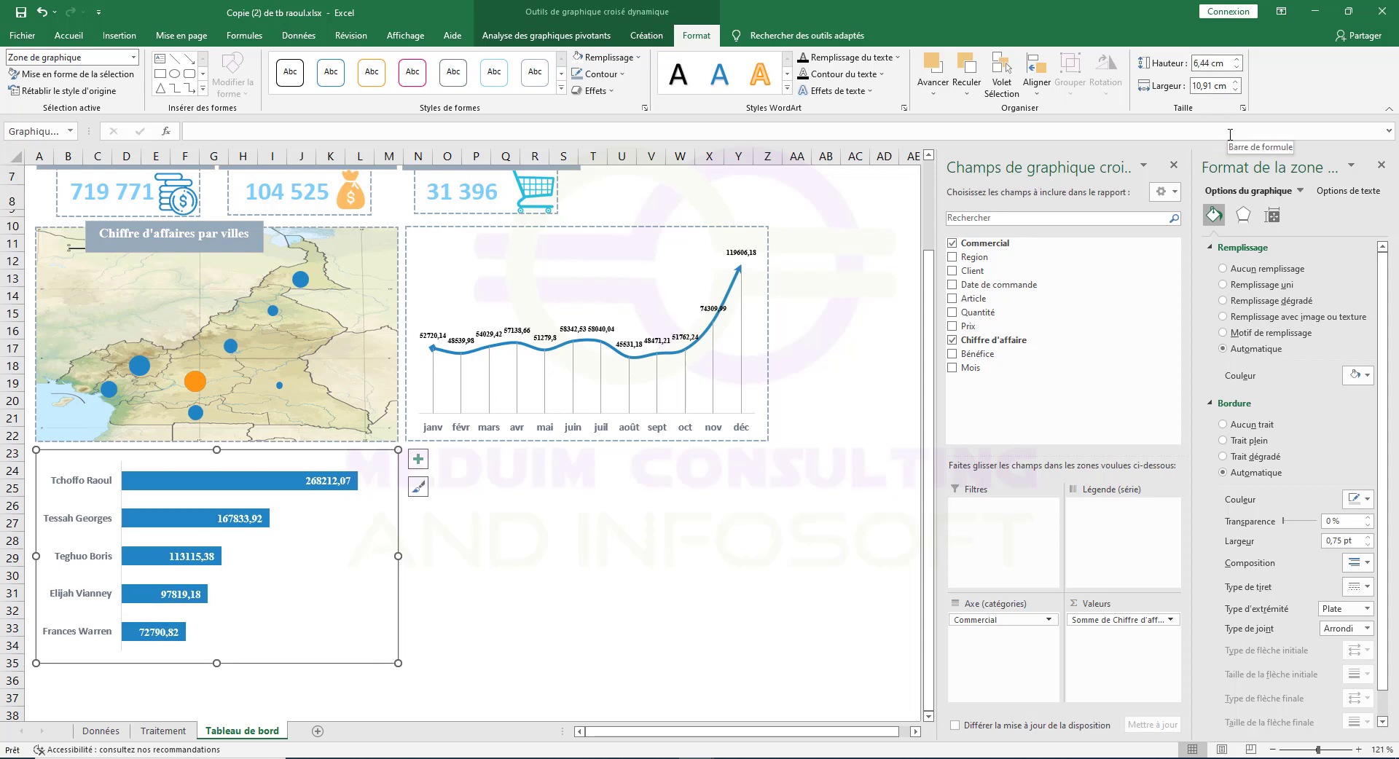
pyautogui.click(1211, 82)
pyautogui.click(1212, 86)
pyautogui.write('87')
pyautogui.press('Return')
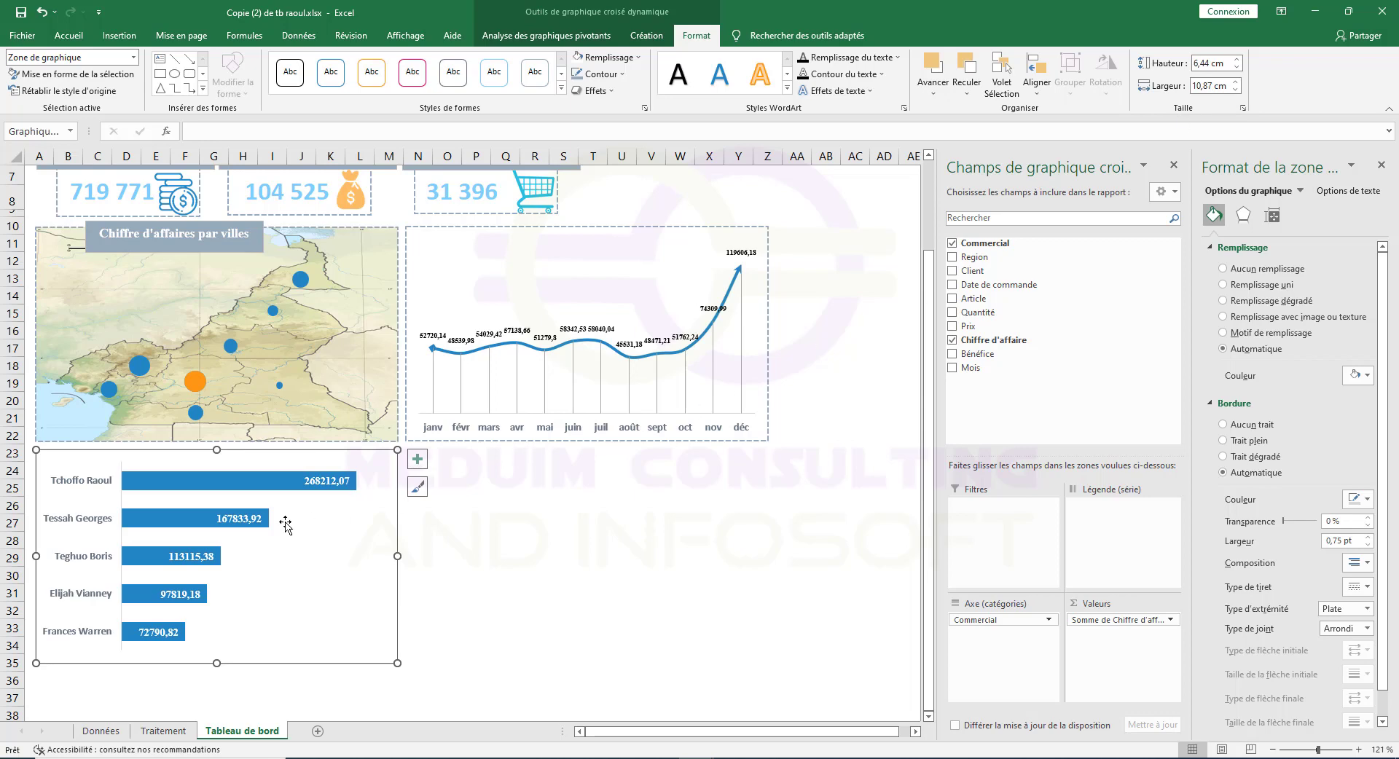
# Shorten the bar chart from its lower edge to a height of about 5,58 cm.
pyautogui.click(254, 523)
pyautogui.scroll(2, 292, 546)
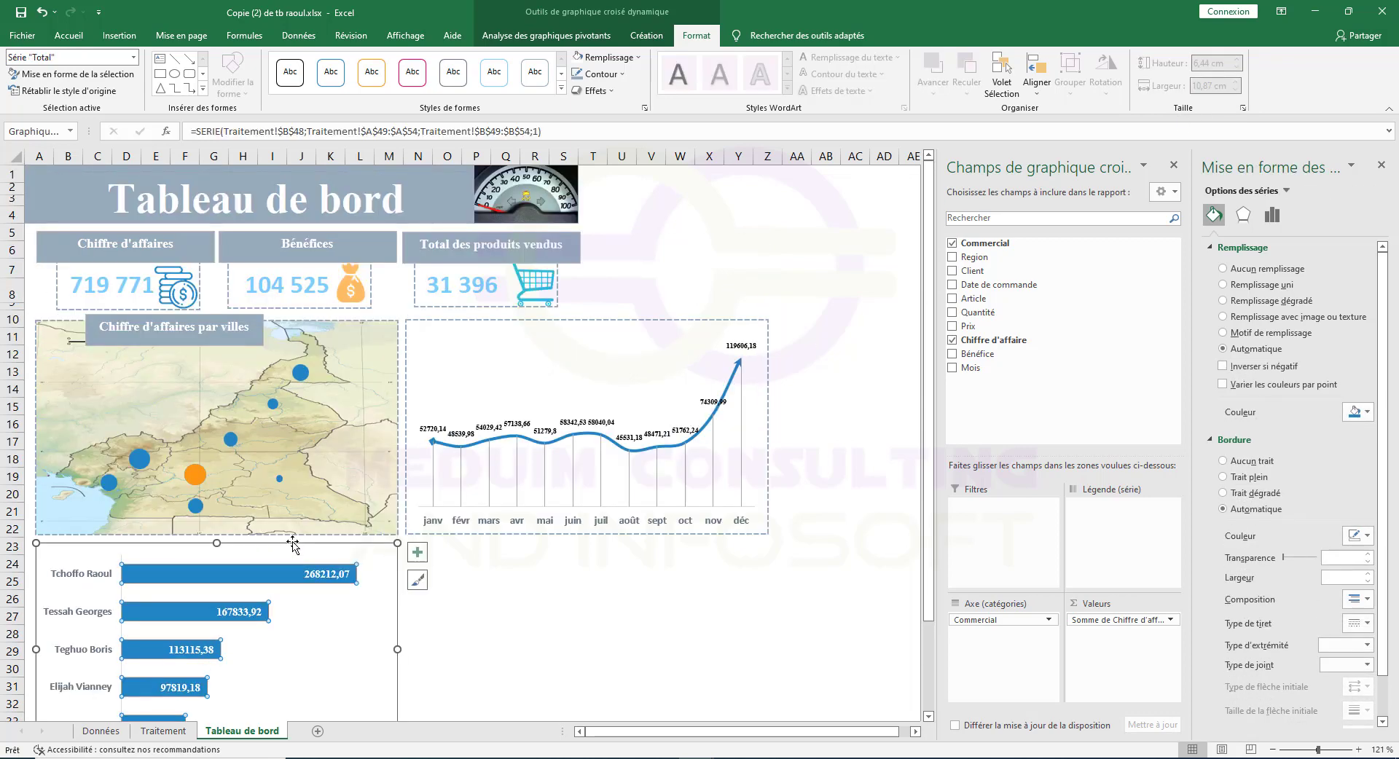
pyautogui.scroll(-4, 277, 562)
pyautogui.moveTo(216, 558); pyautogui.dragTo(228, 531)
pyautogui.scroll(4, 241, 528)
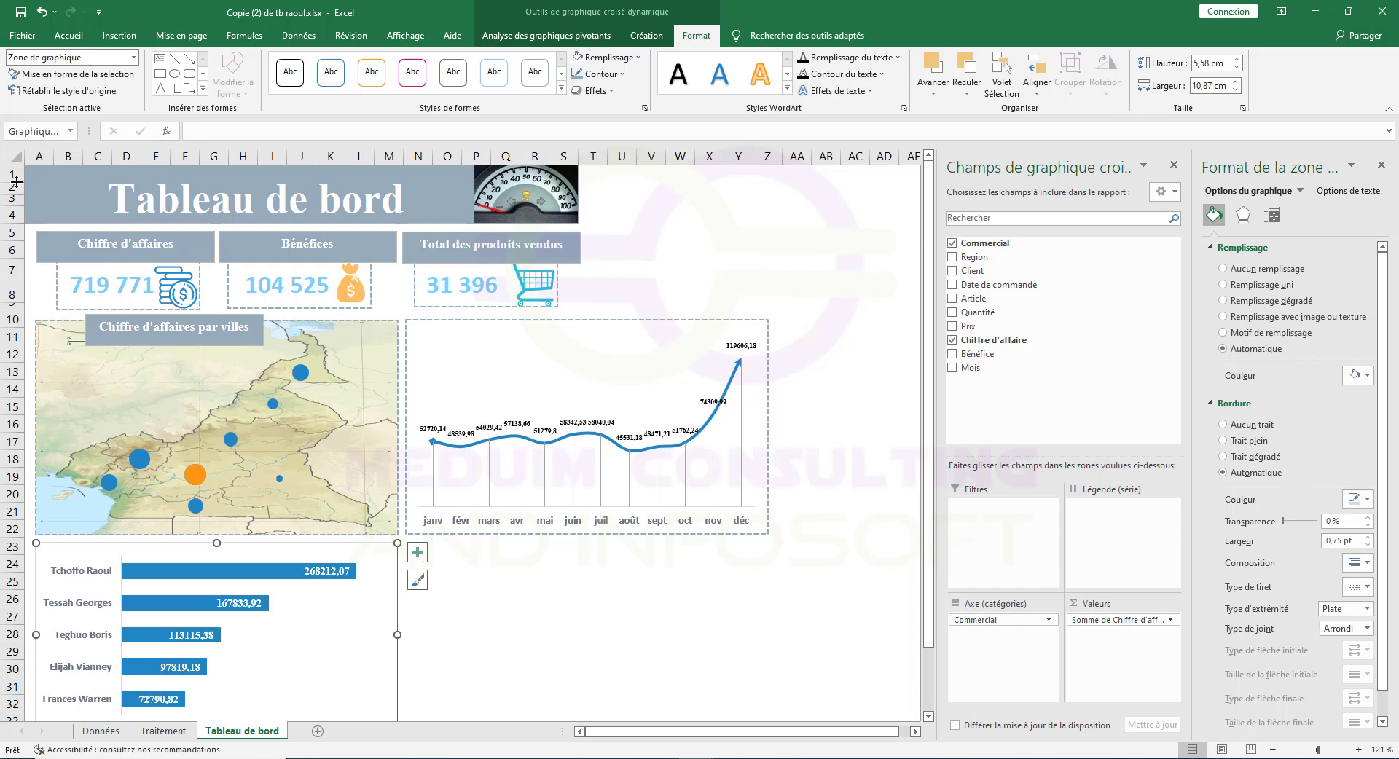
# Slightly reduce the height of row 1 and shorten the bar chart to a height of about 4,5 cm.
pyautogui.moveTo(17, 181); pyautogui.dragTo(16, 176)
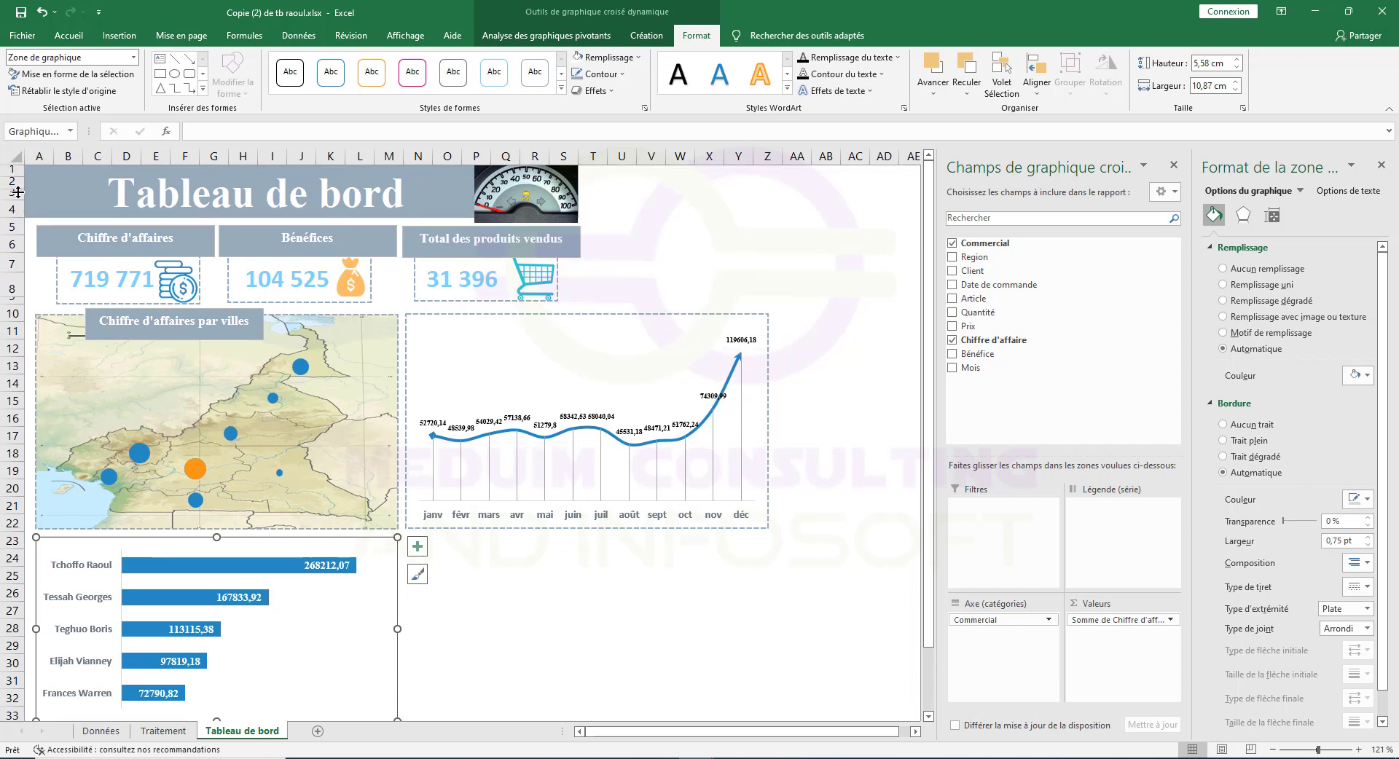
pyautogui.scroll(-1, 260, 350)
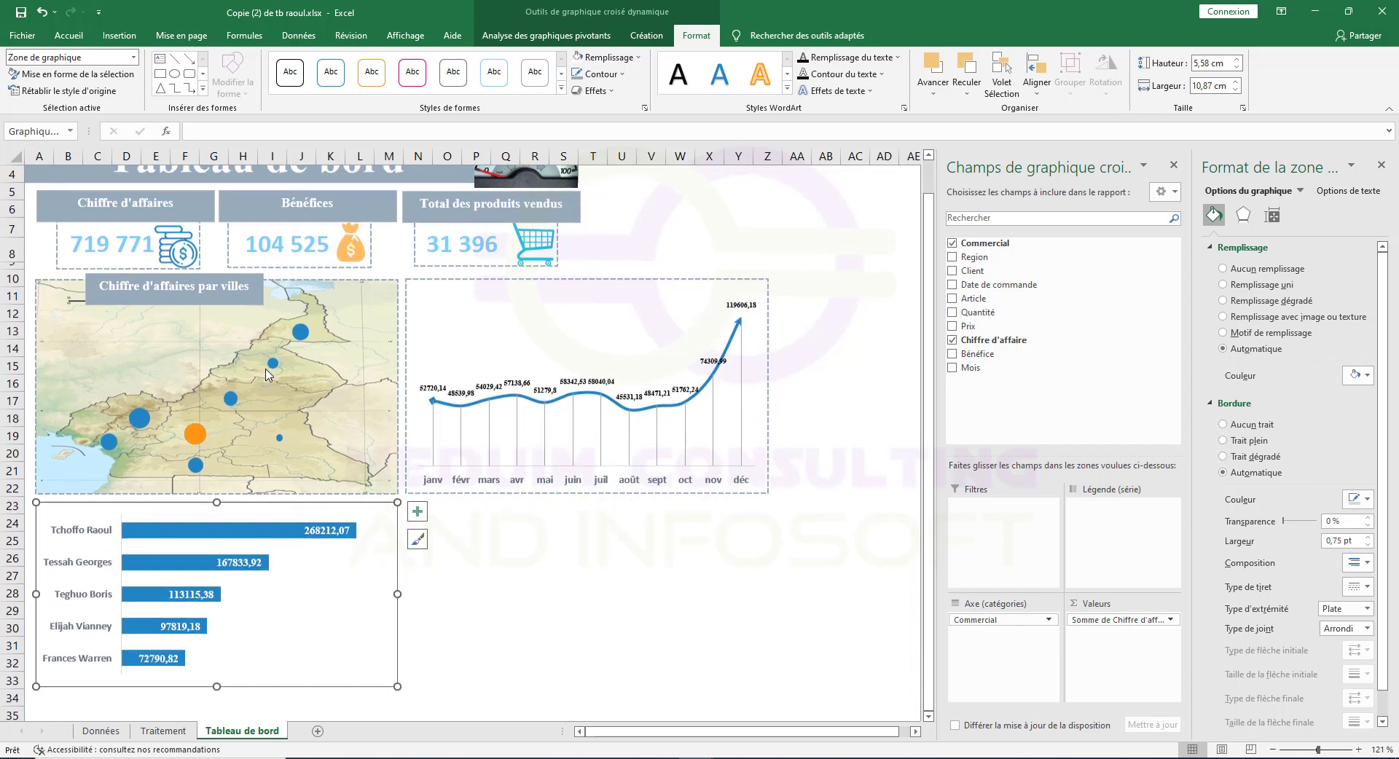
pyautogui.moveTo(214, 657); pyautogui.dragTo(216, 652)
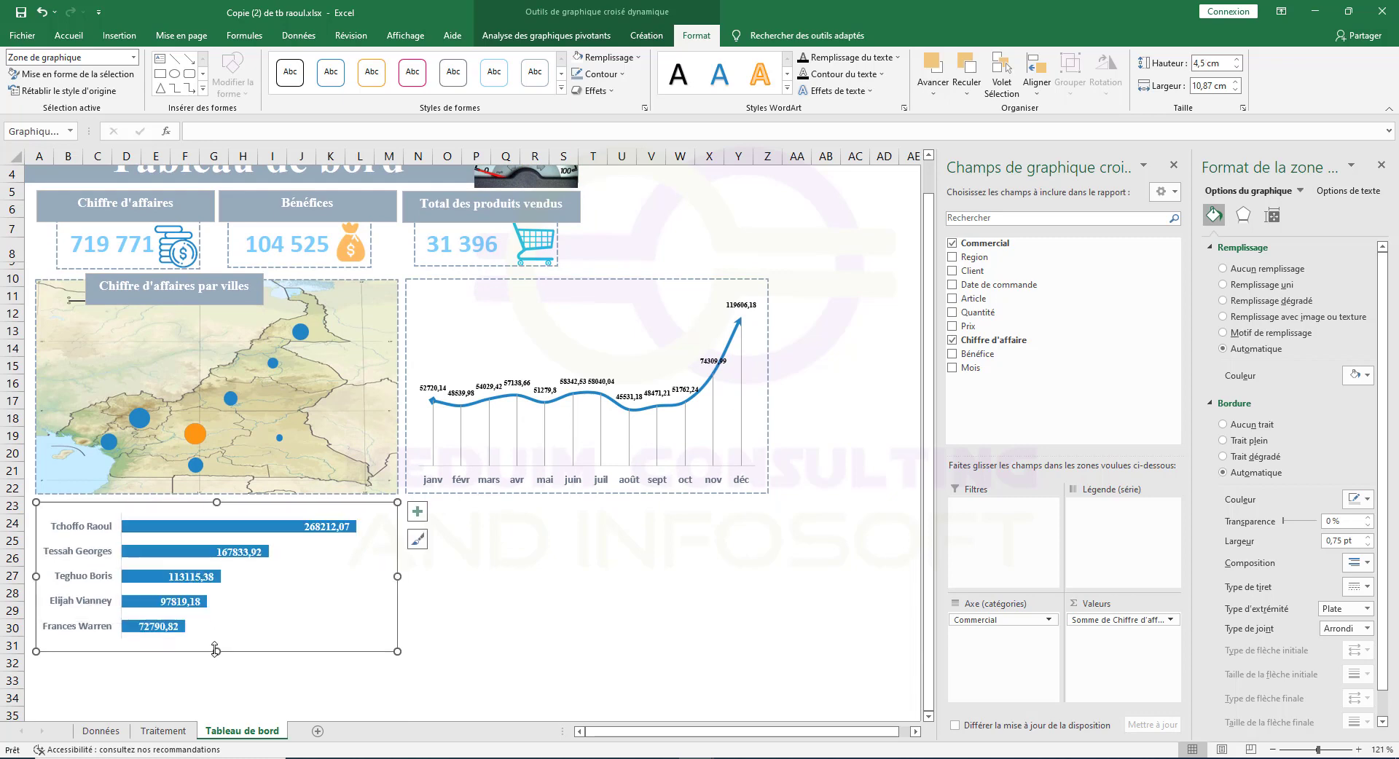
pyautogui.scroll(1, 320, 578)
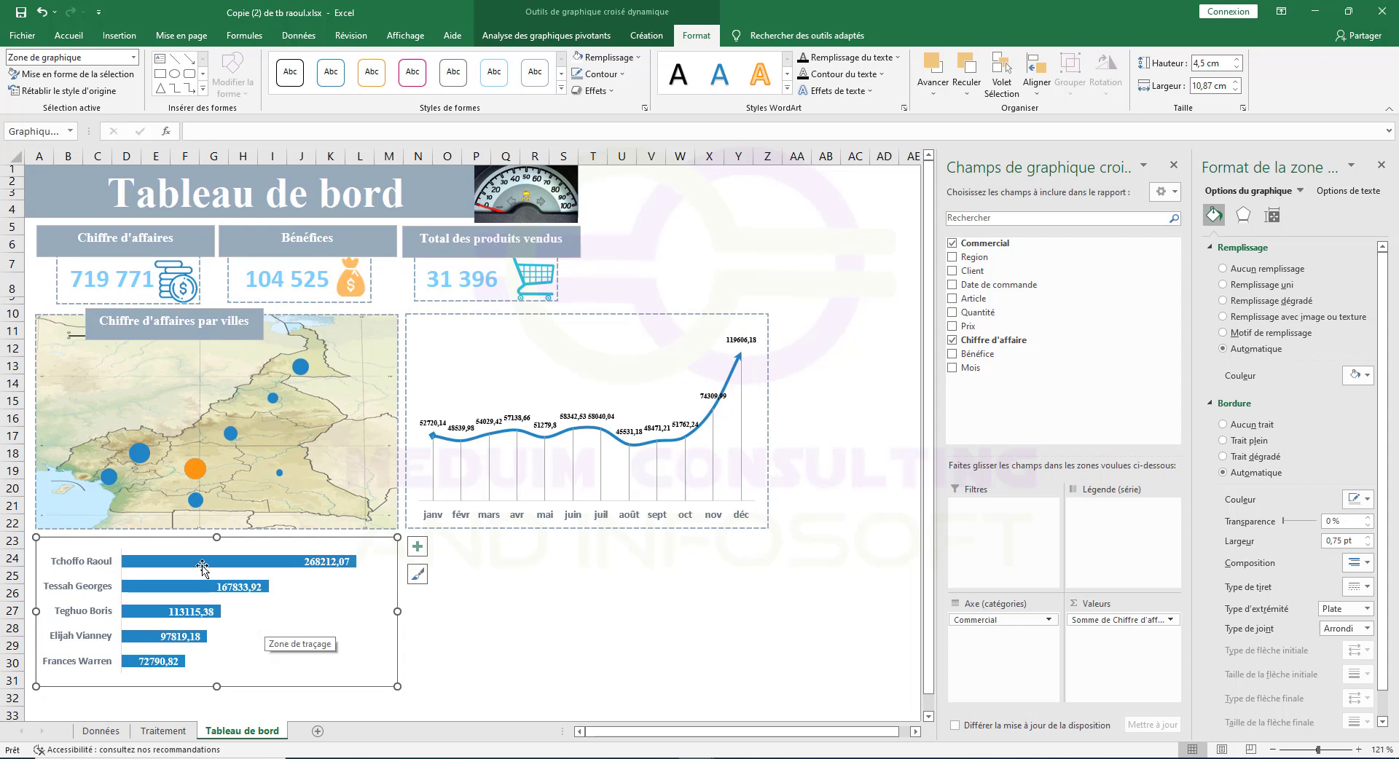
# Copy the map's title box onto the upper edge of the line chart and change its text to "Tendance des ventes".
pyautogui.click(217, 310)
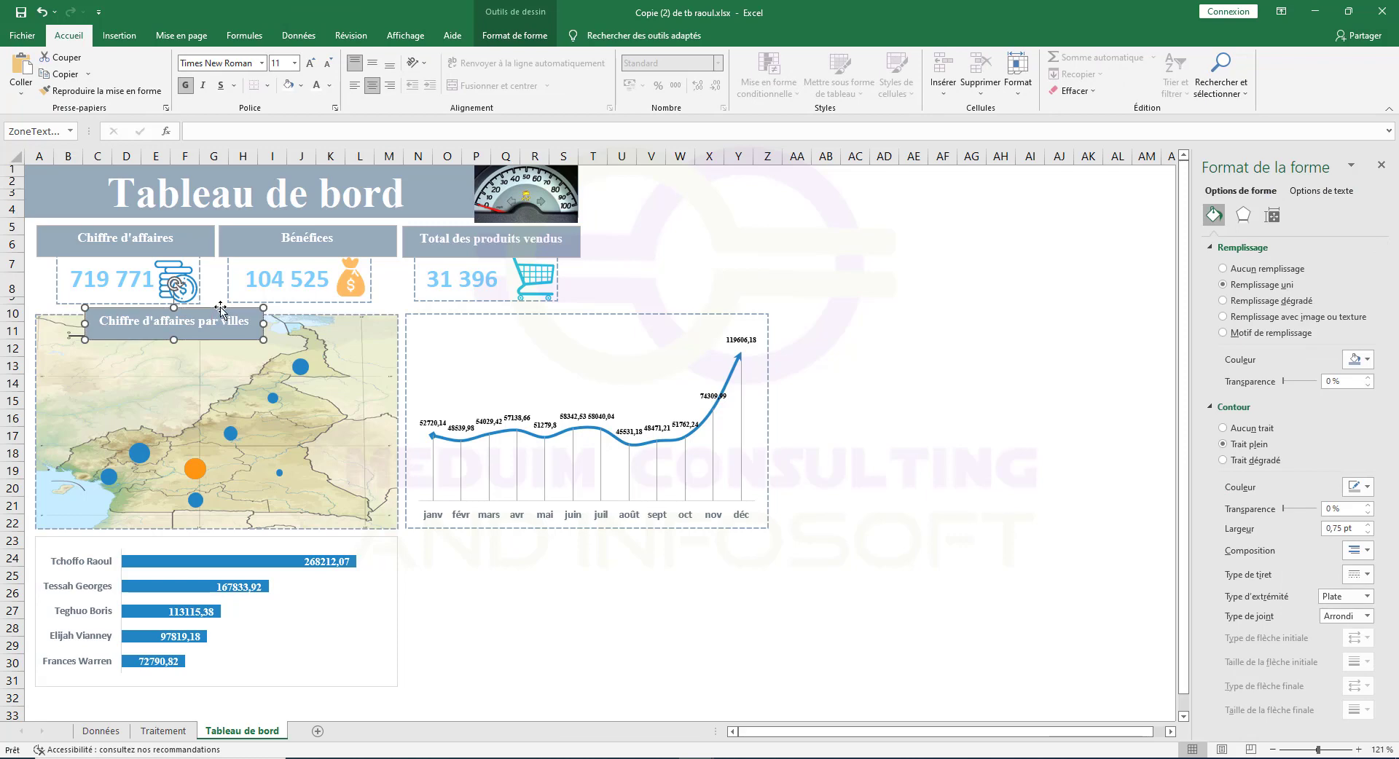
pyautogui.press('Down')
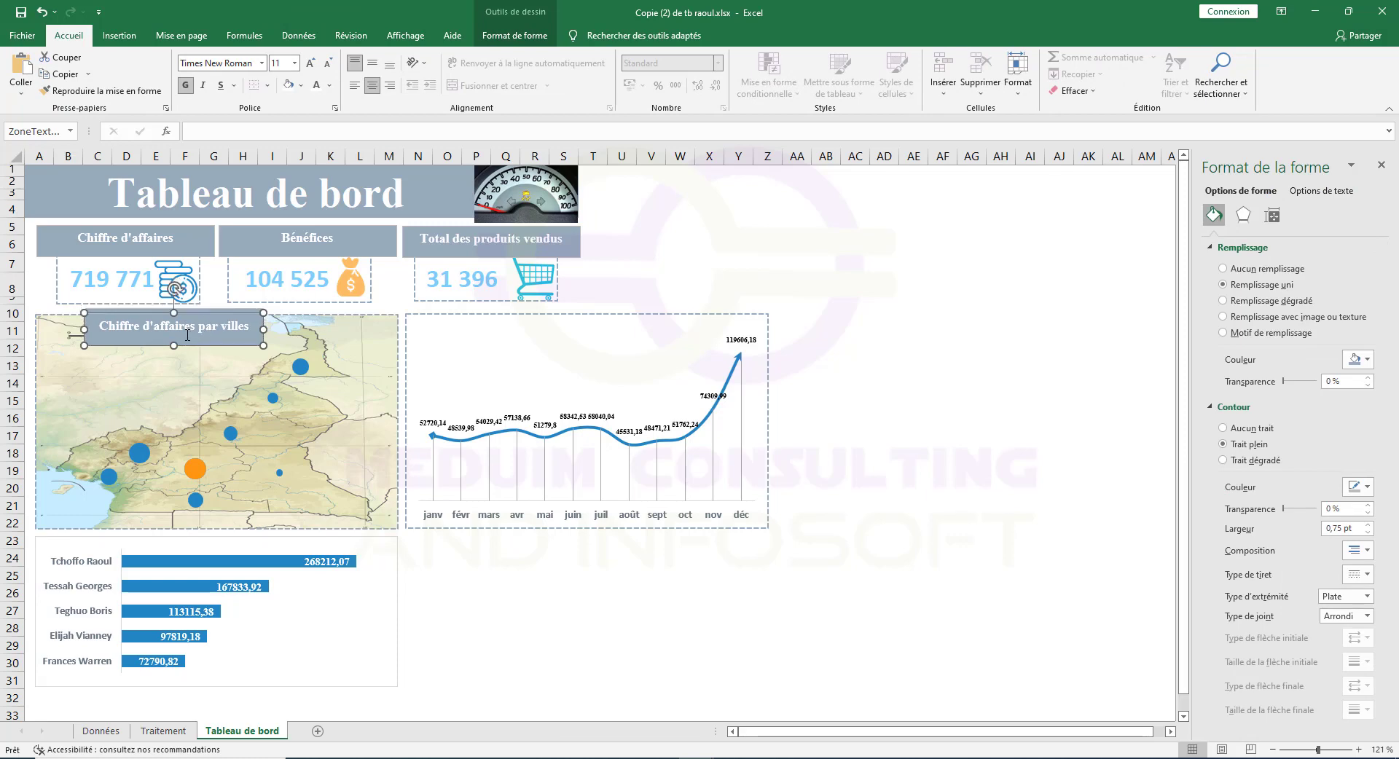
pyautogui.moveTo(203, 318); pyautogui.dragTo(509, 320)
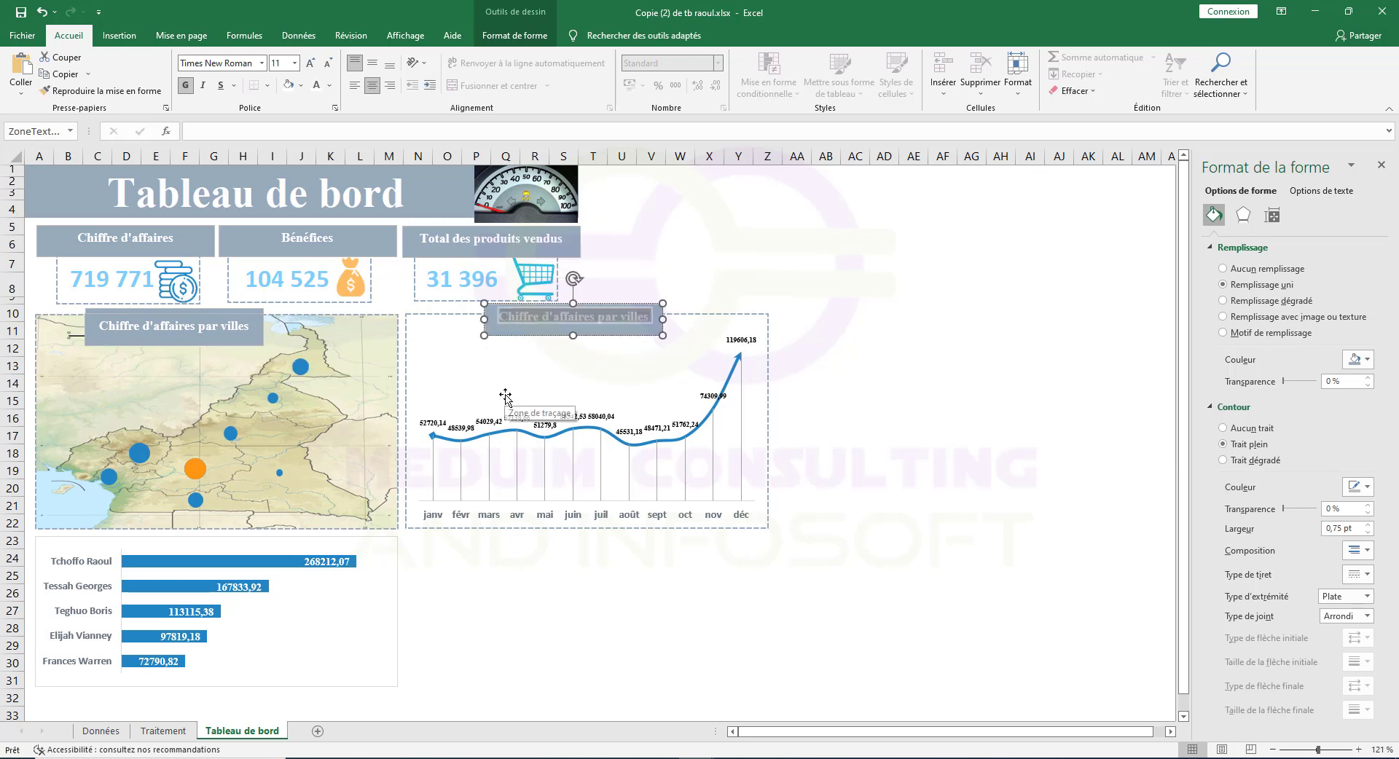
pyautogui.write('T')
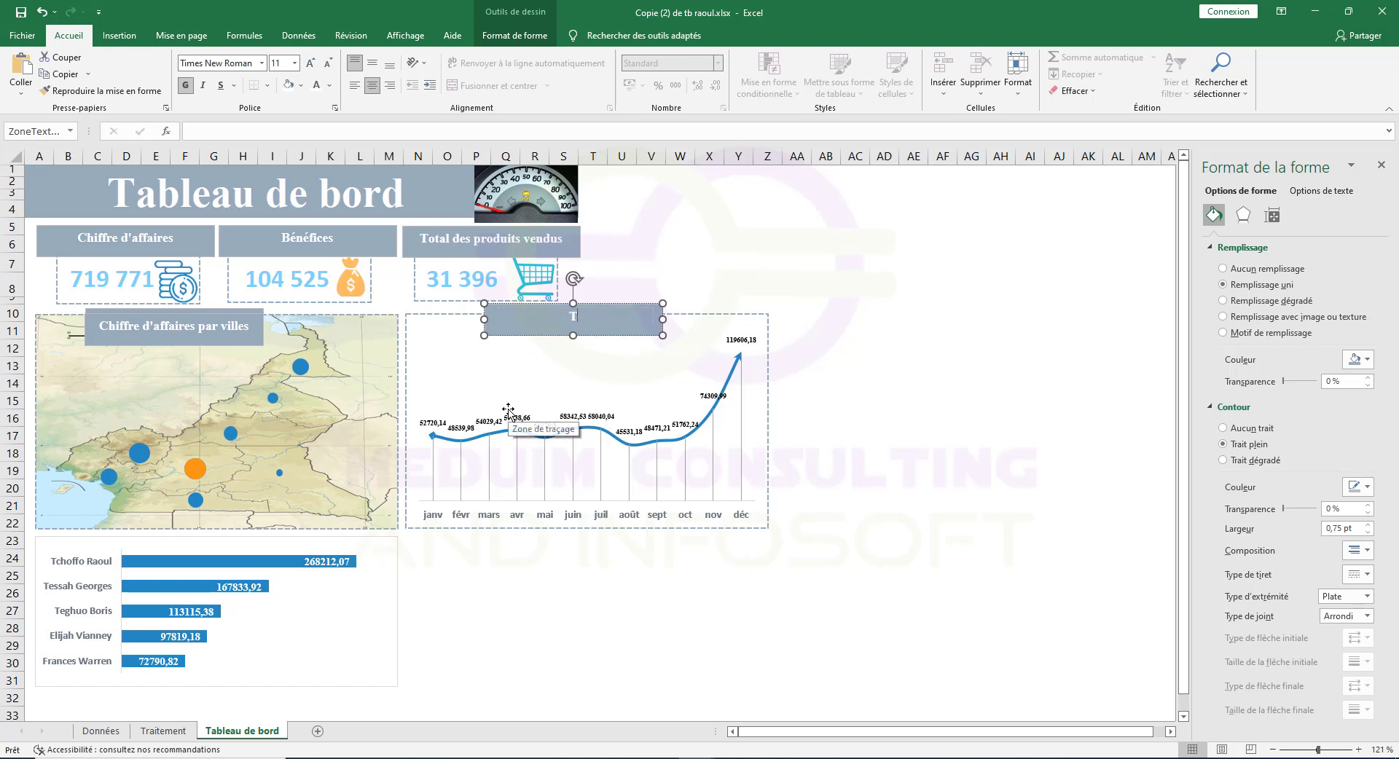
pyautogui.write('endance des ventes')
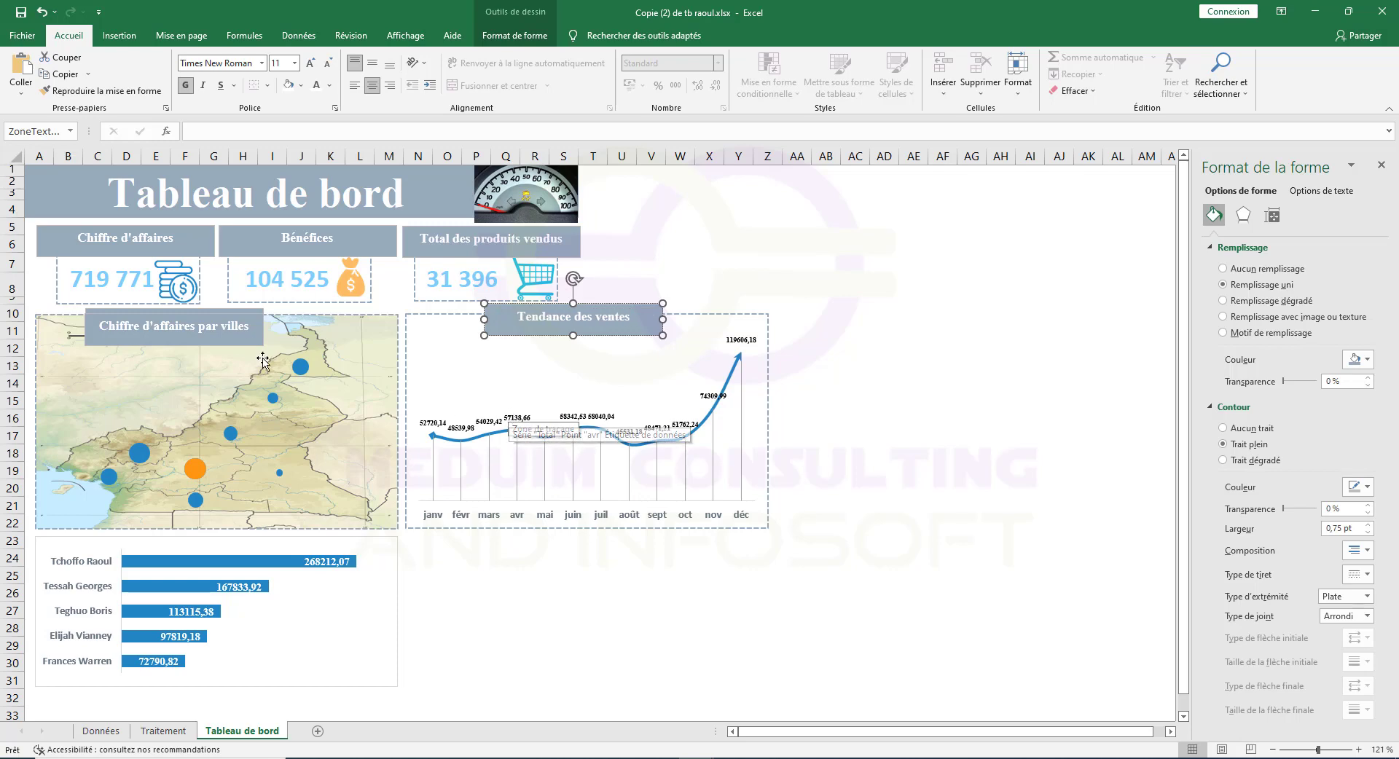
# Copy the map's title box onto the upper edge of the bar chart and nudge the chart slightly down.
pyautogui.click(219, 319)
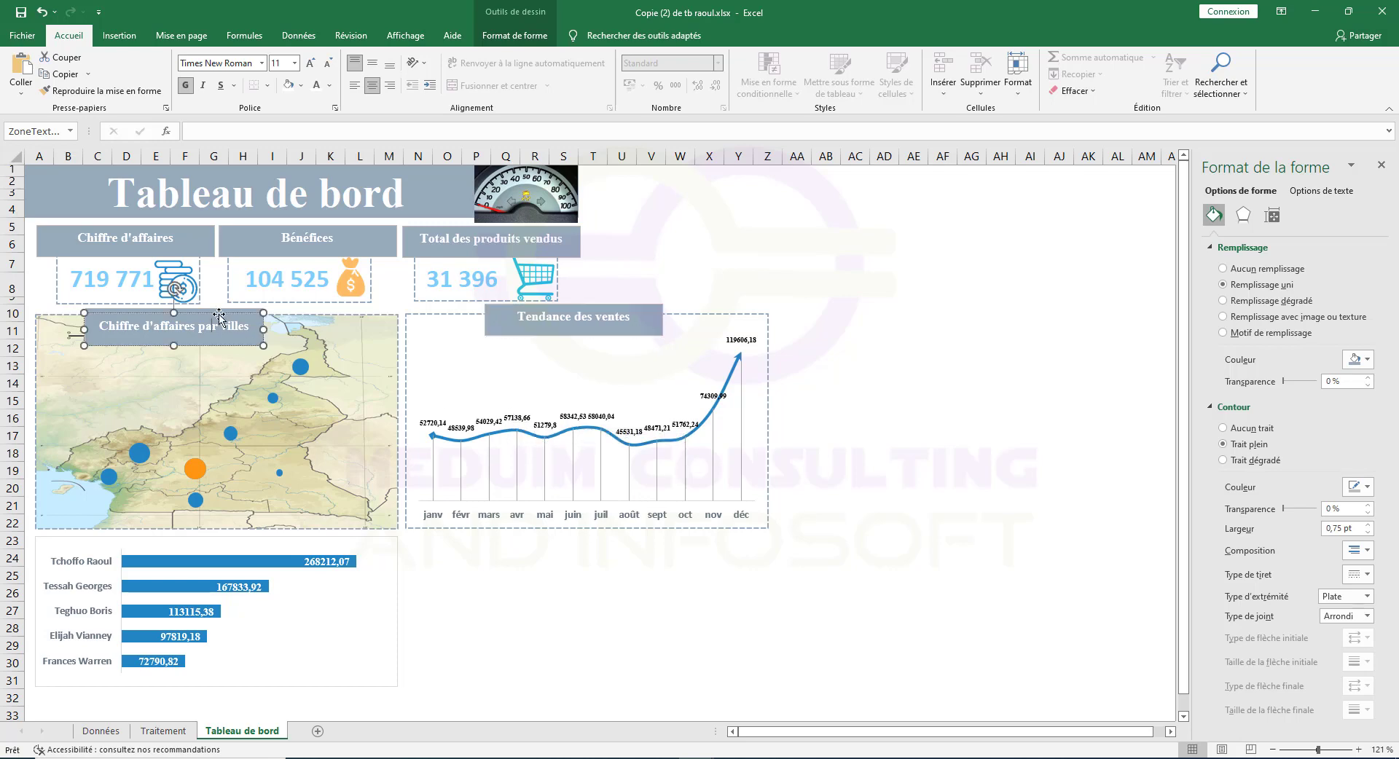
pyautogui.moveTo(220, 314); pyautogui.dragTo(196, 553)
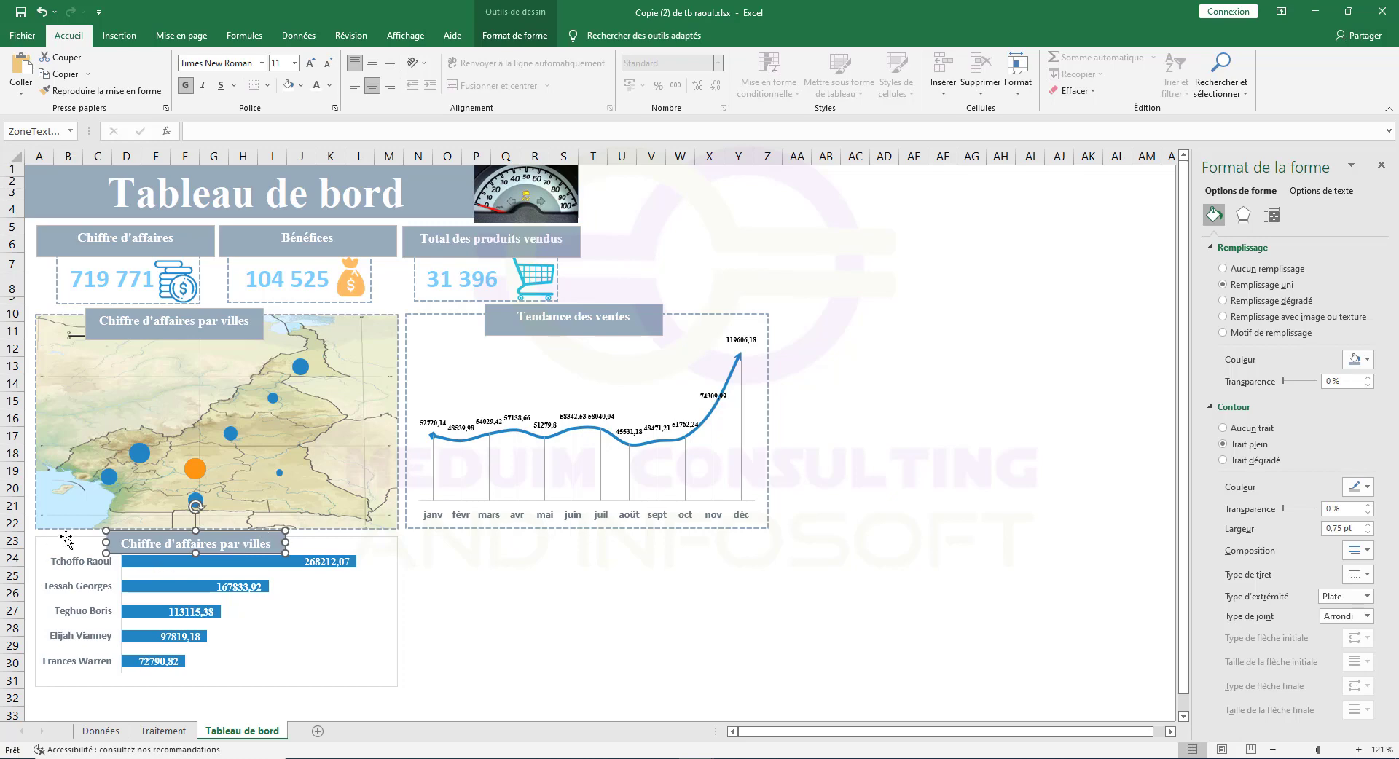
pyautogui.moveTo(65, 538); pyautogui.dragTo(65, 540)
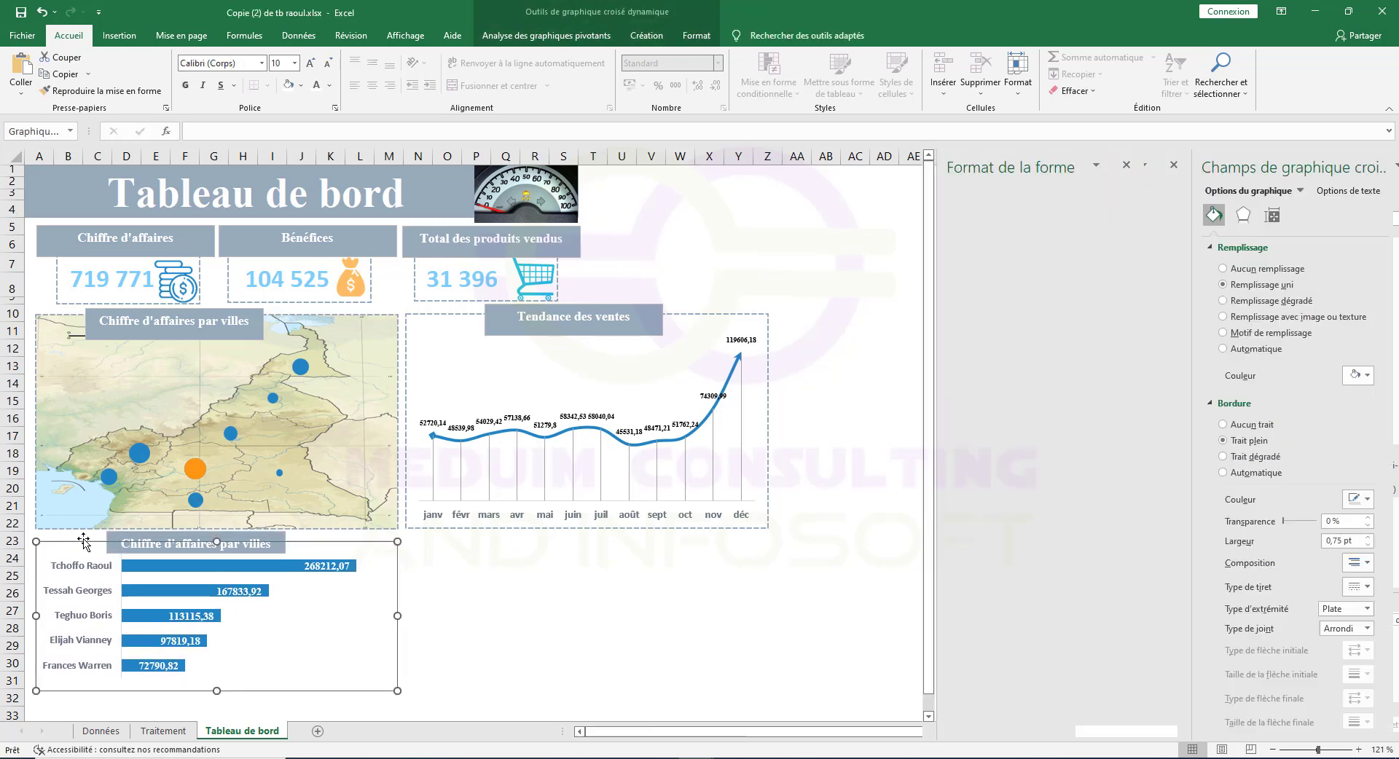
# Replace the text of the bar chart's title box with "Les meilleurs commerciaux".
pyautogui.click(210, 542)
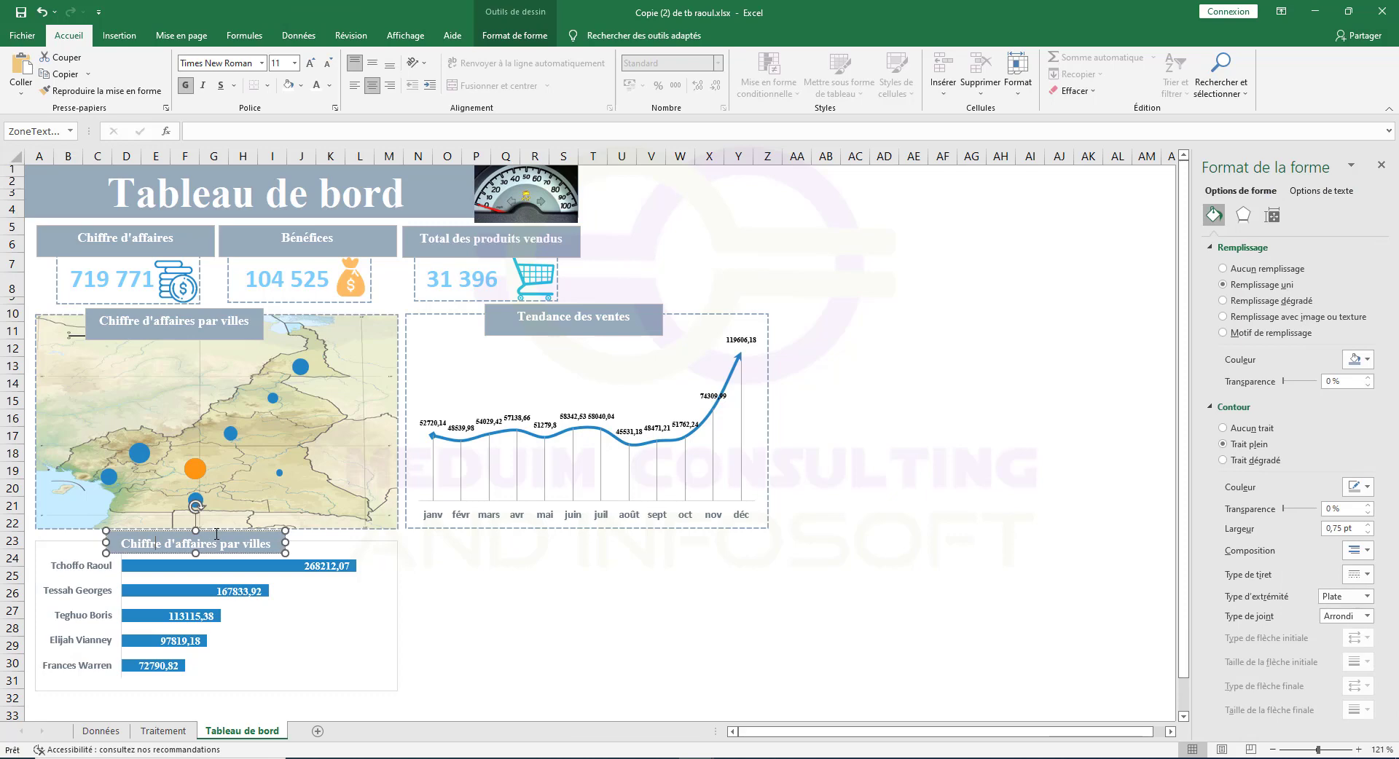
pyautogui.moveTo(217, 535); pyautogui.dragTo(119, 546)
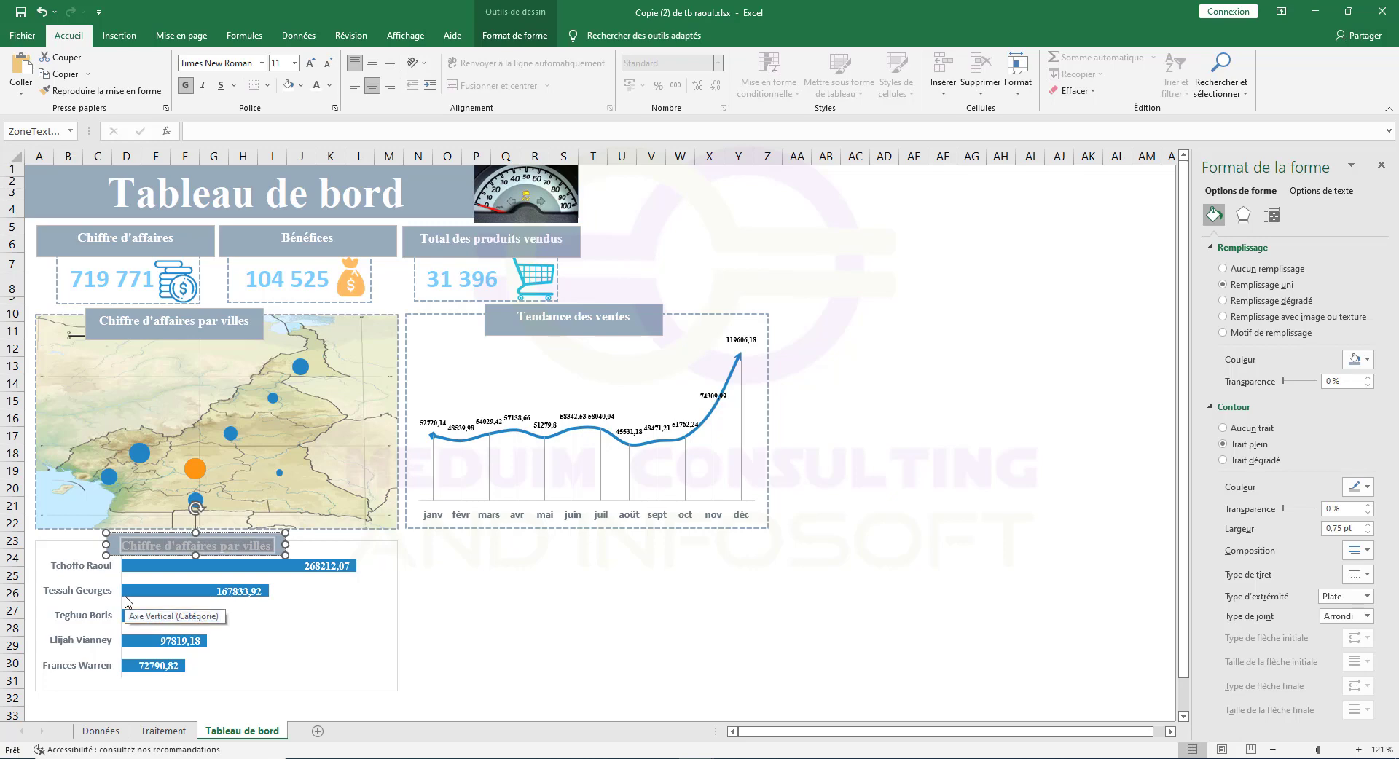
pyautogui.press('Delete')
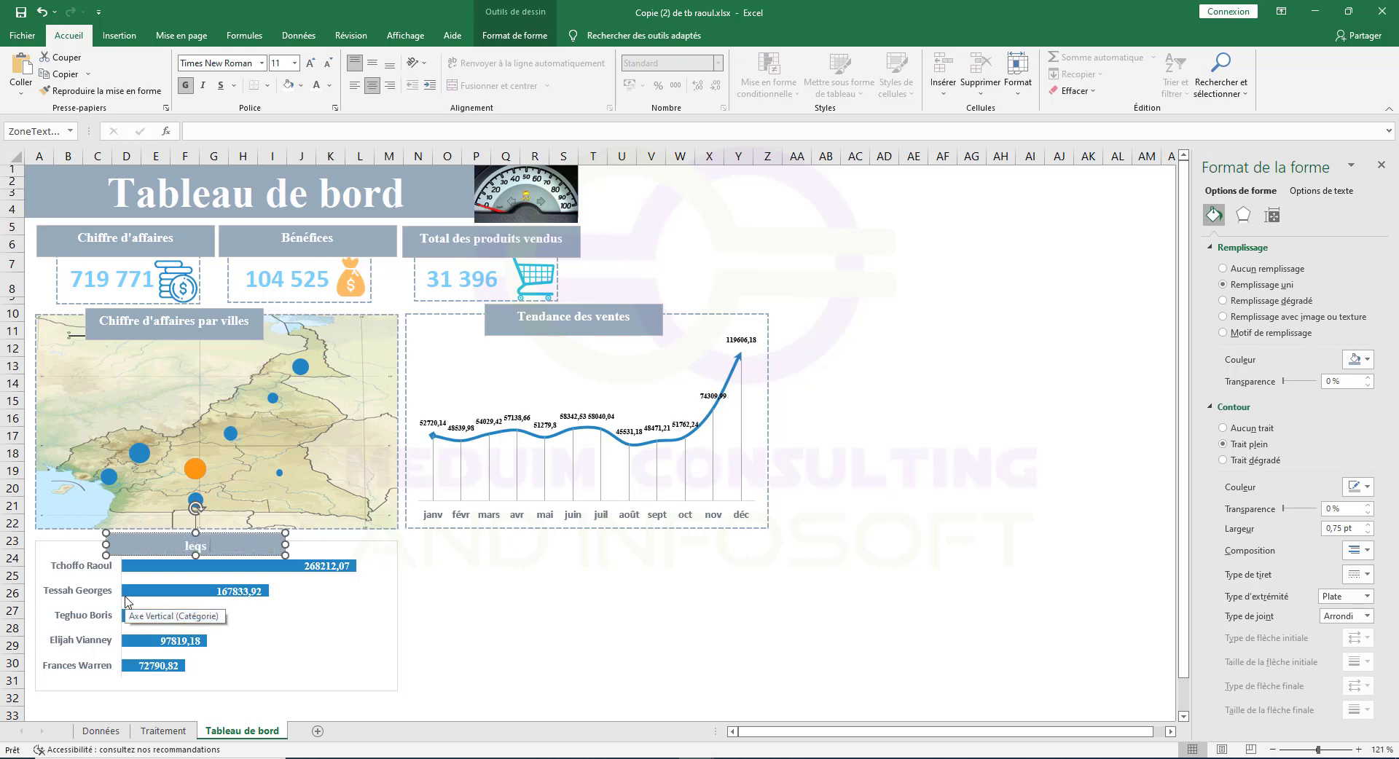
pyautogui.press('BackSpace')
pyautogui.press('BackSpace')
pyautogui.press('BackSpace')
pyautogui.press('BackSpace')
pyautogui.write('Les meilleurs commerciau')
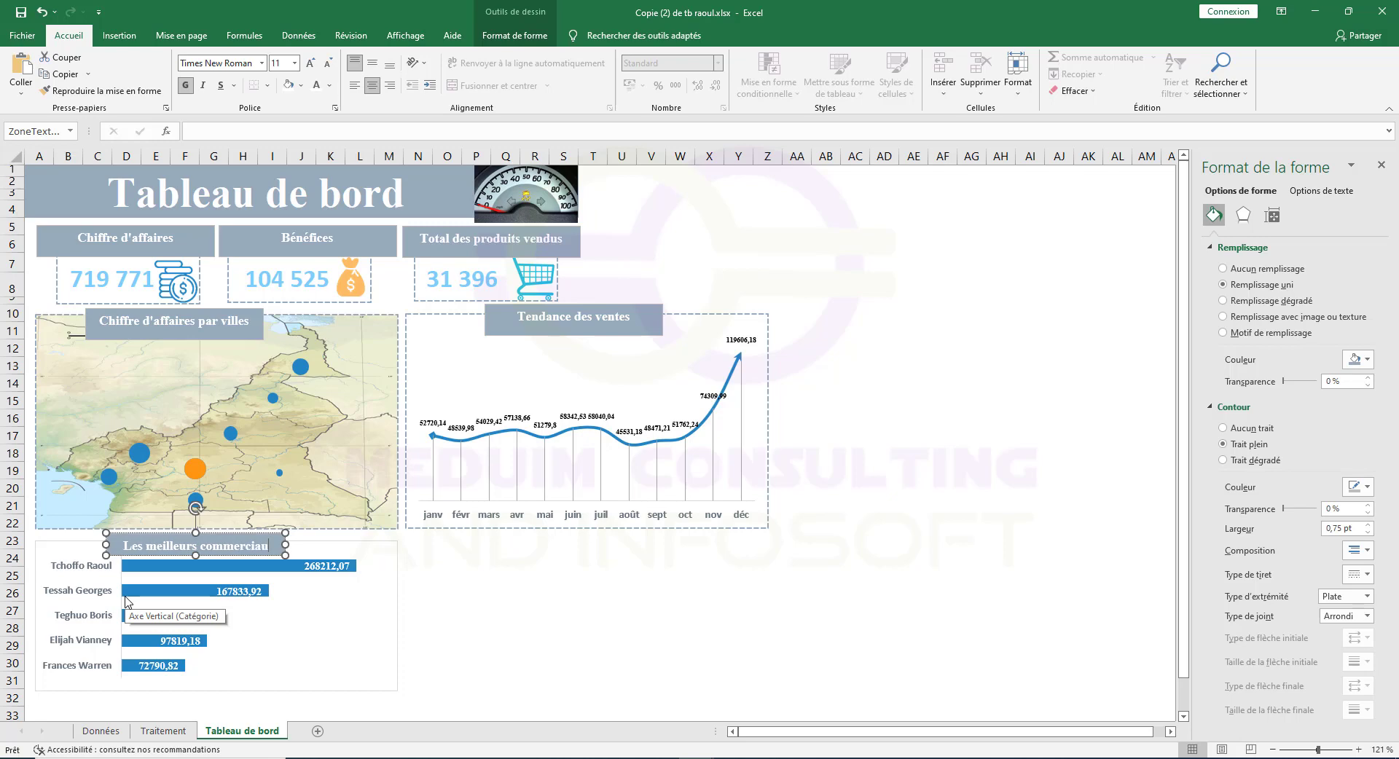
pyautogui.write('x')
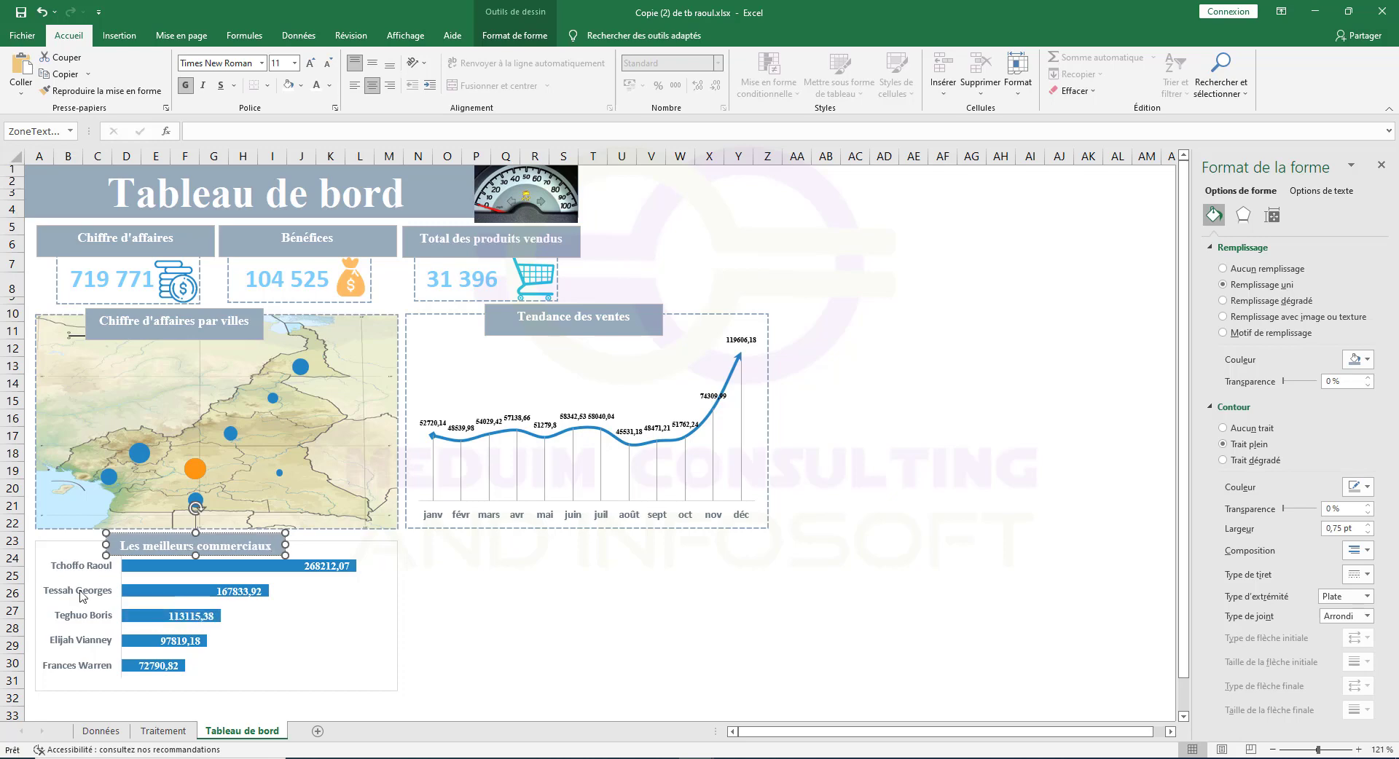
# Give the bar chart a dashed grey-blue outline 1,5 pt thick, matching the line chart's border.
pyautogui.click(267, 687)
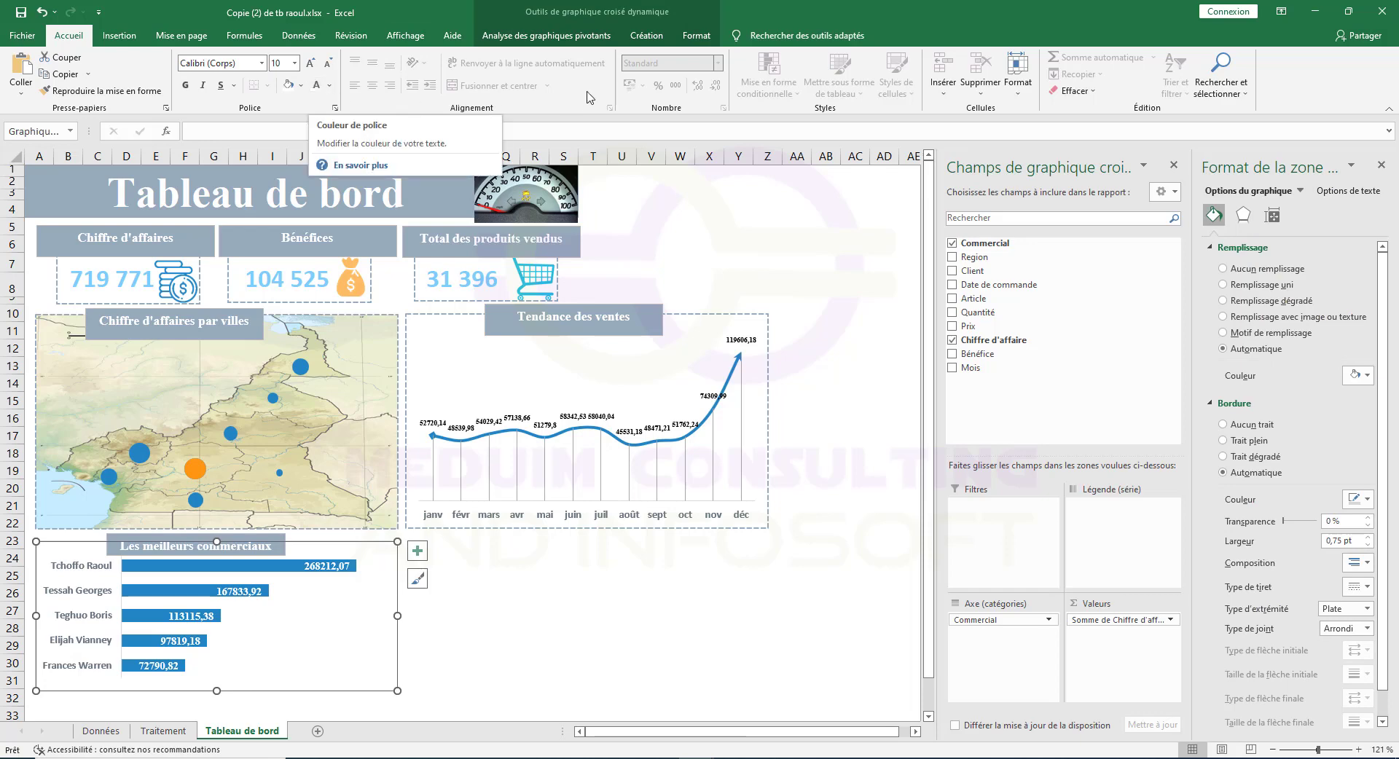
pyautogui.click(697, 35)
pyautogui.click(623, 75)
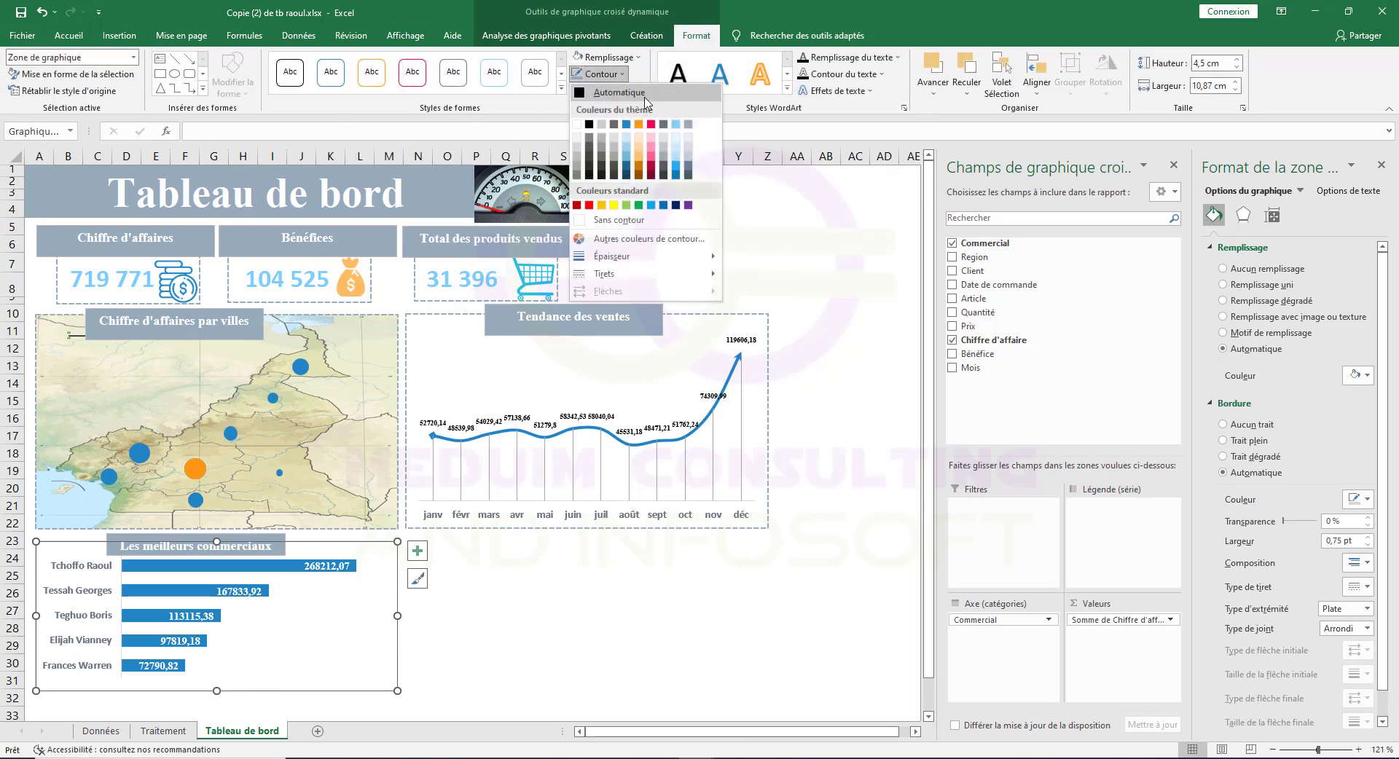
pyautogui.click(623, 75)
pyautogui.click(623, 75)
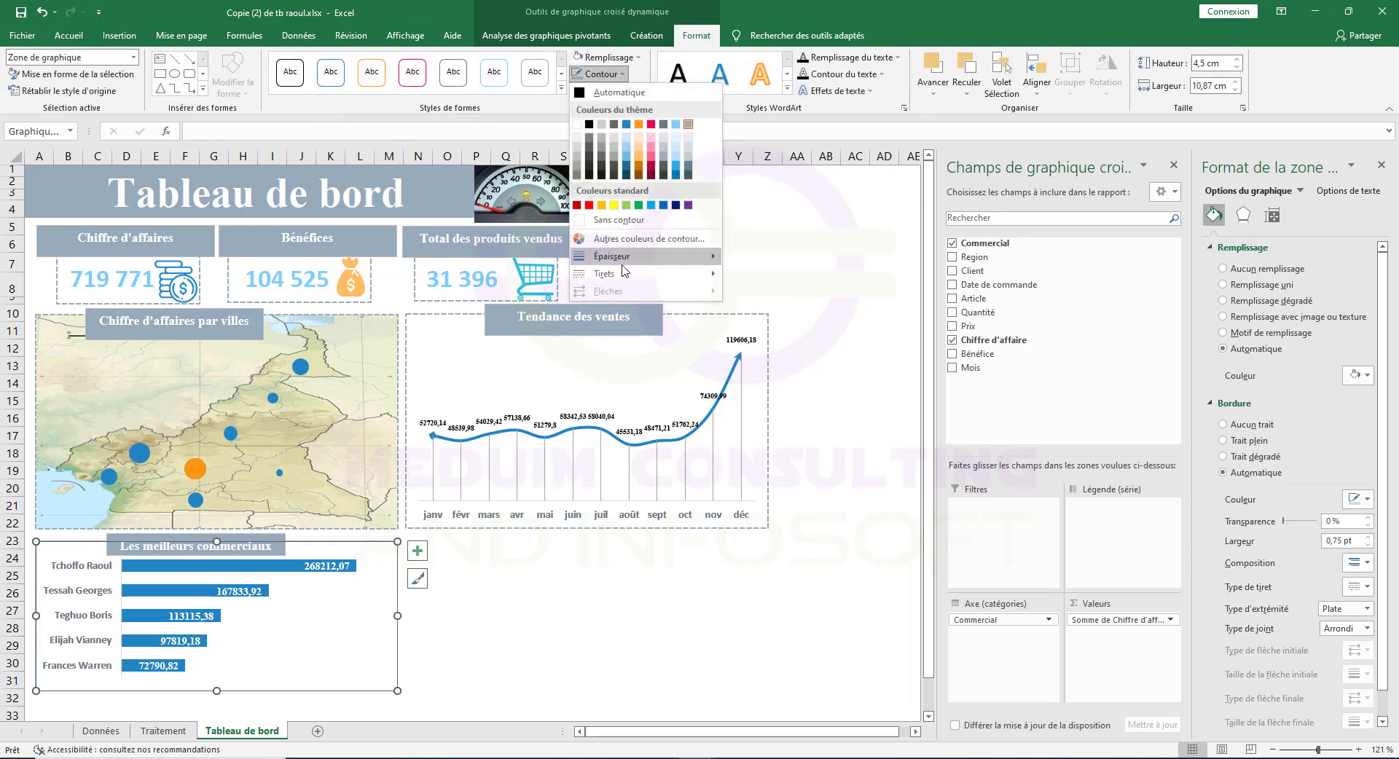
pyautogui.moveTo(623, 256)
pyautogui.click(819, 322)
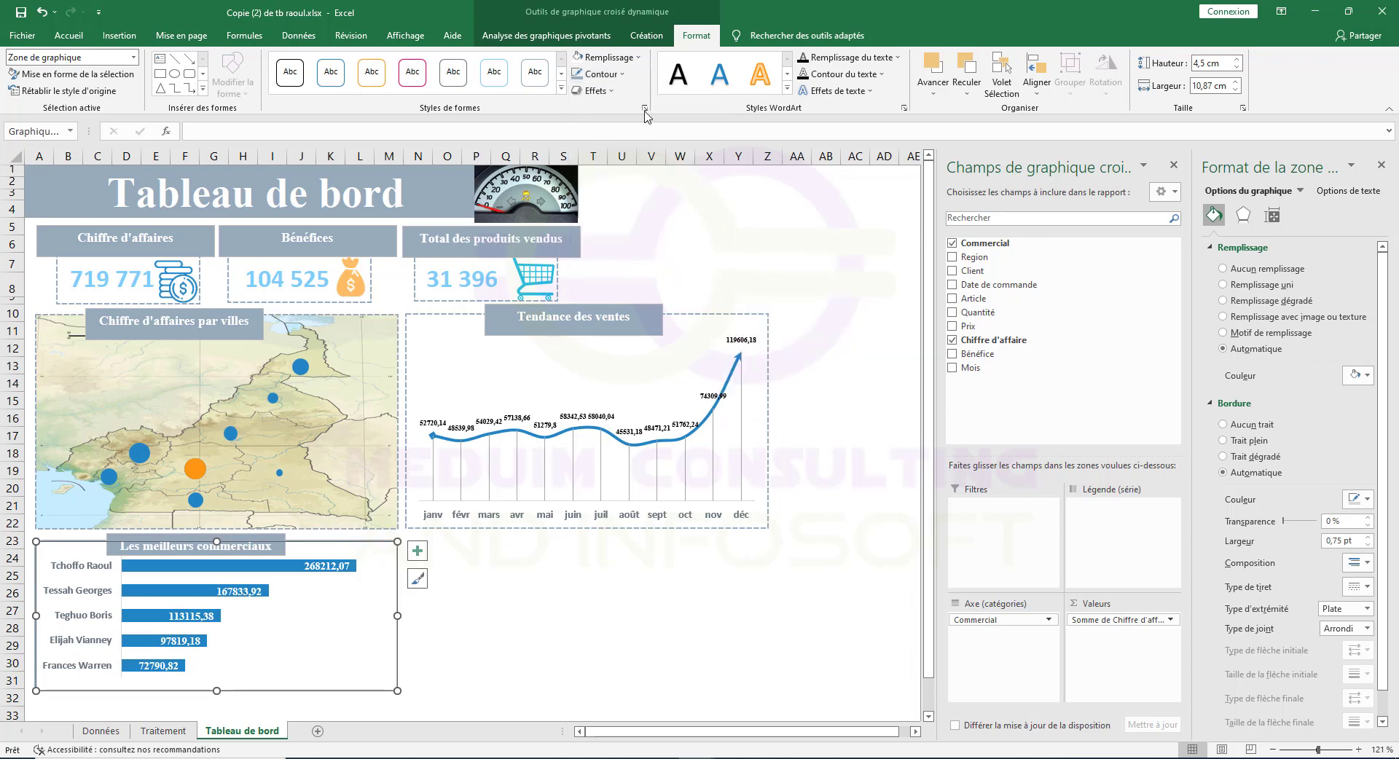
pyautogui.click(623, 75)
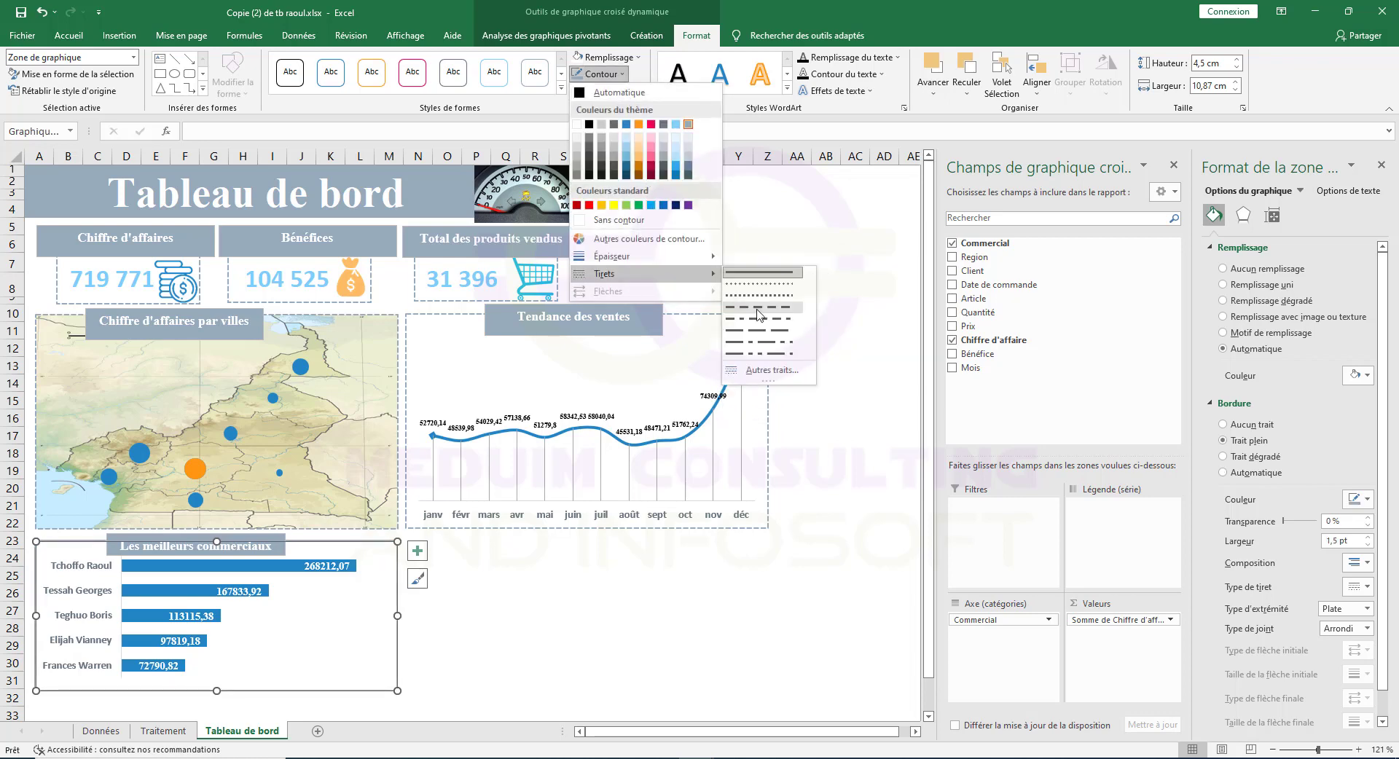
pyautogui.press('Escape')
pyautogui.click(500, 630)
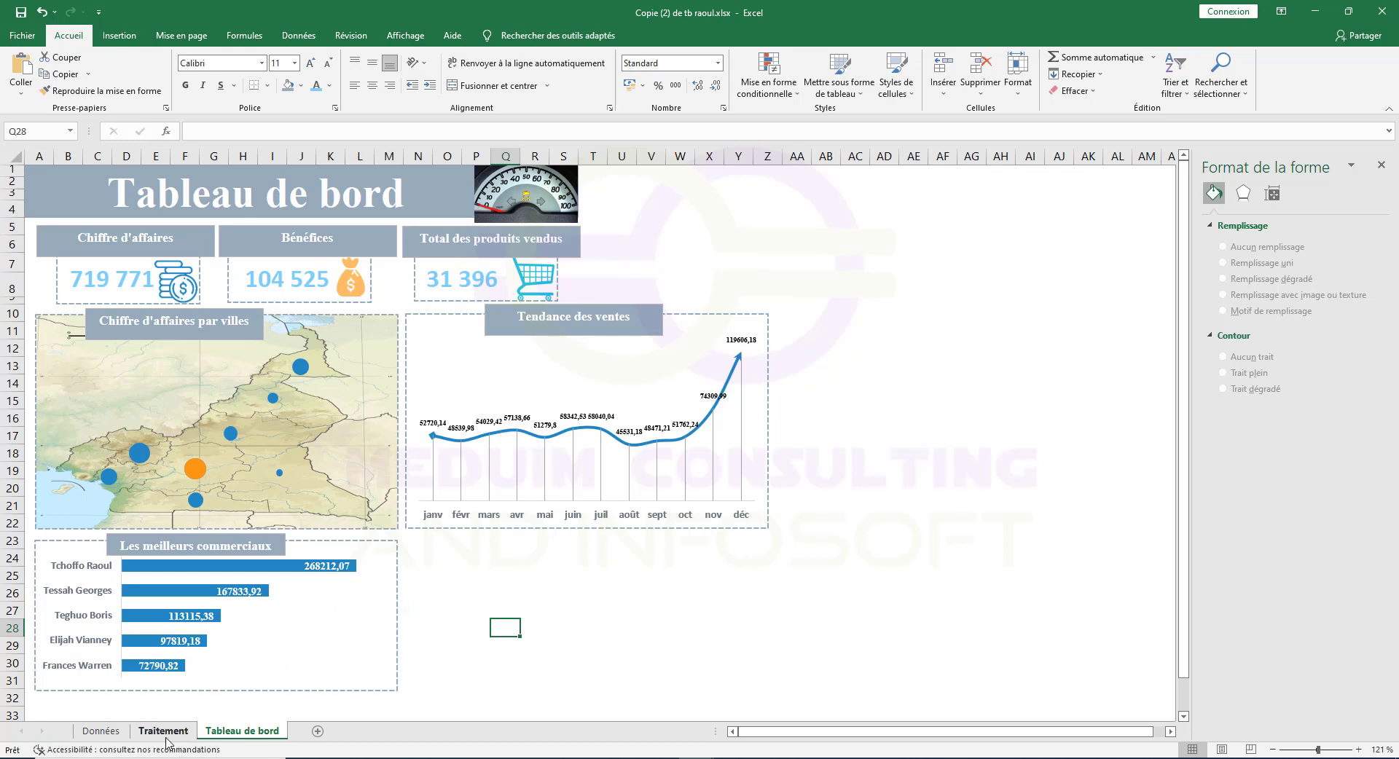
# Insert a pivot chart from the Données table, placing it in the existing Traitement sheet at cell A58.
pyautogui.click(100, 731)
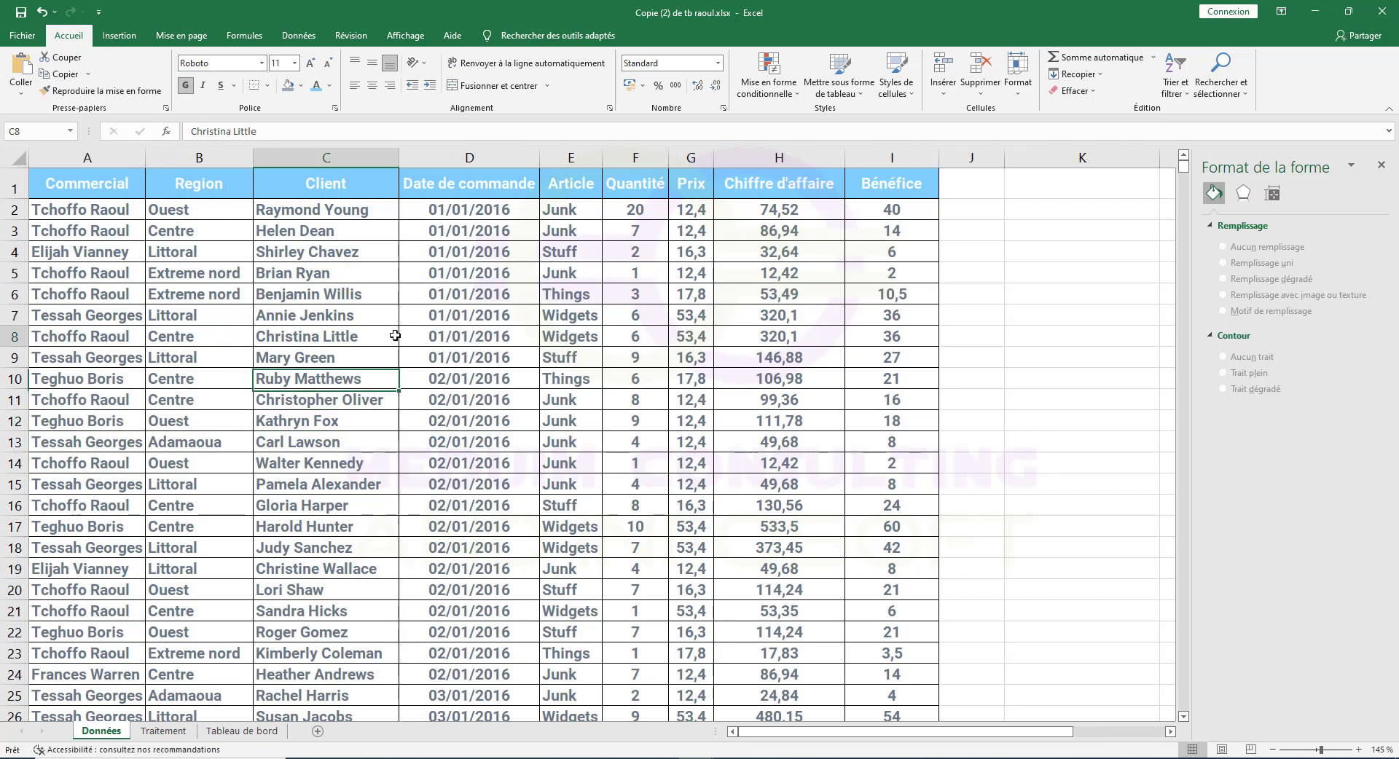
pyautogui.click(119, 35)
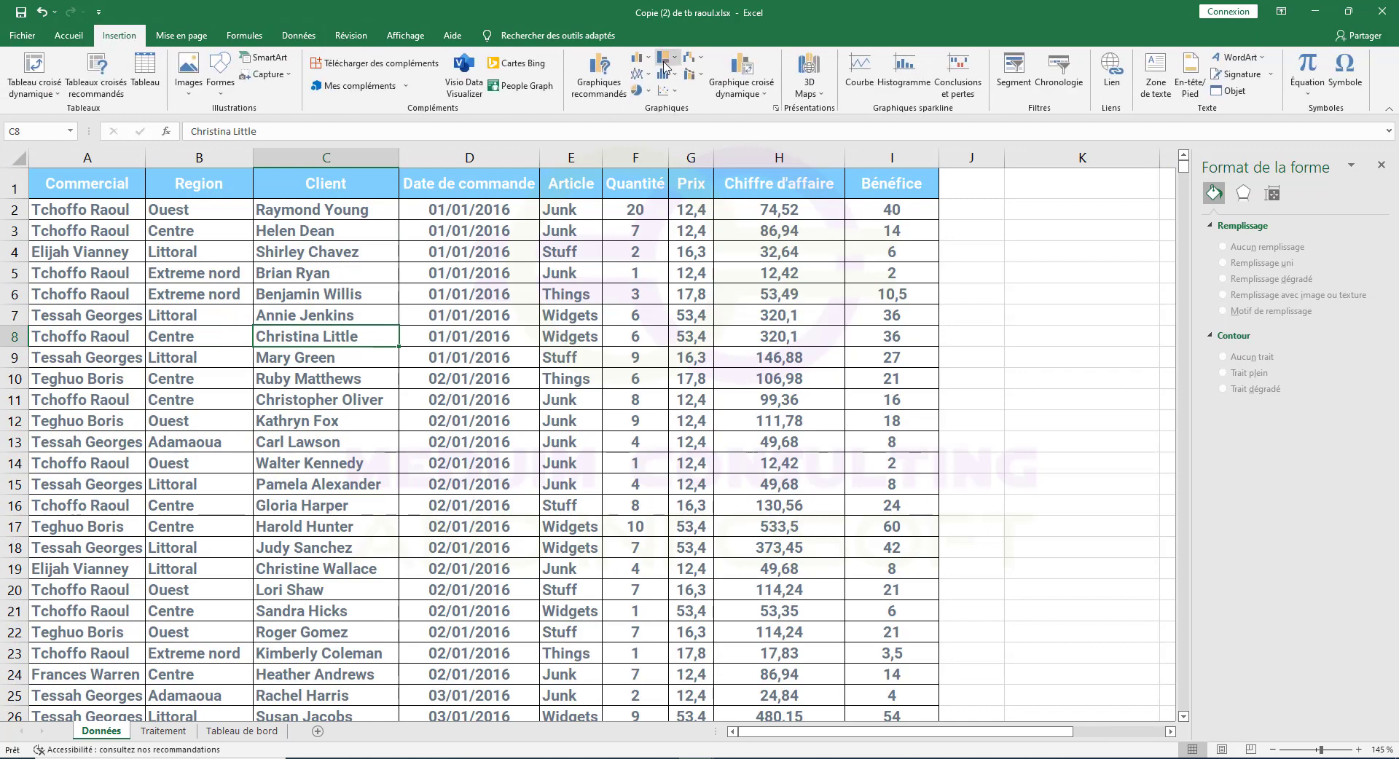
pyautogui.click(744, 69)
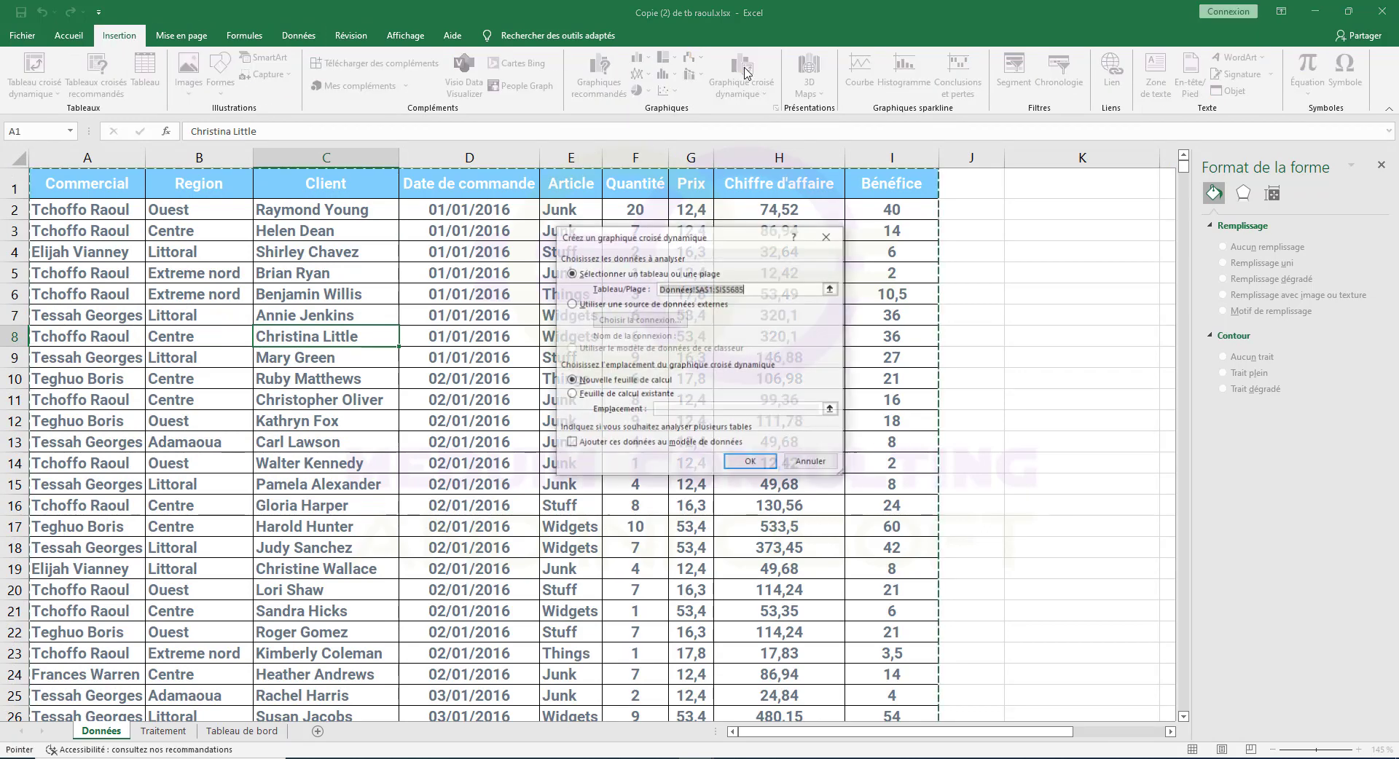
pyautogui.click(612, 394)
pyautogui.click(183, 731)
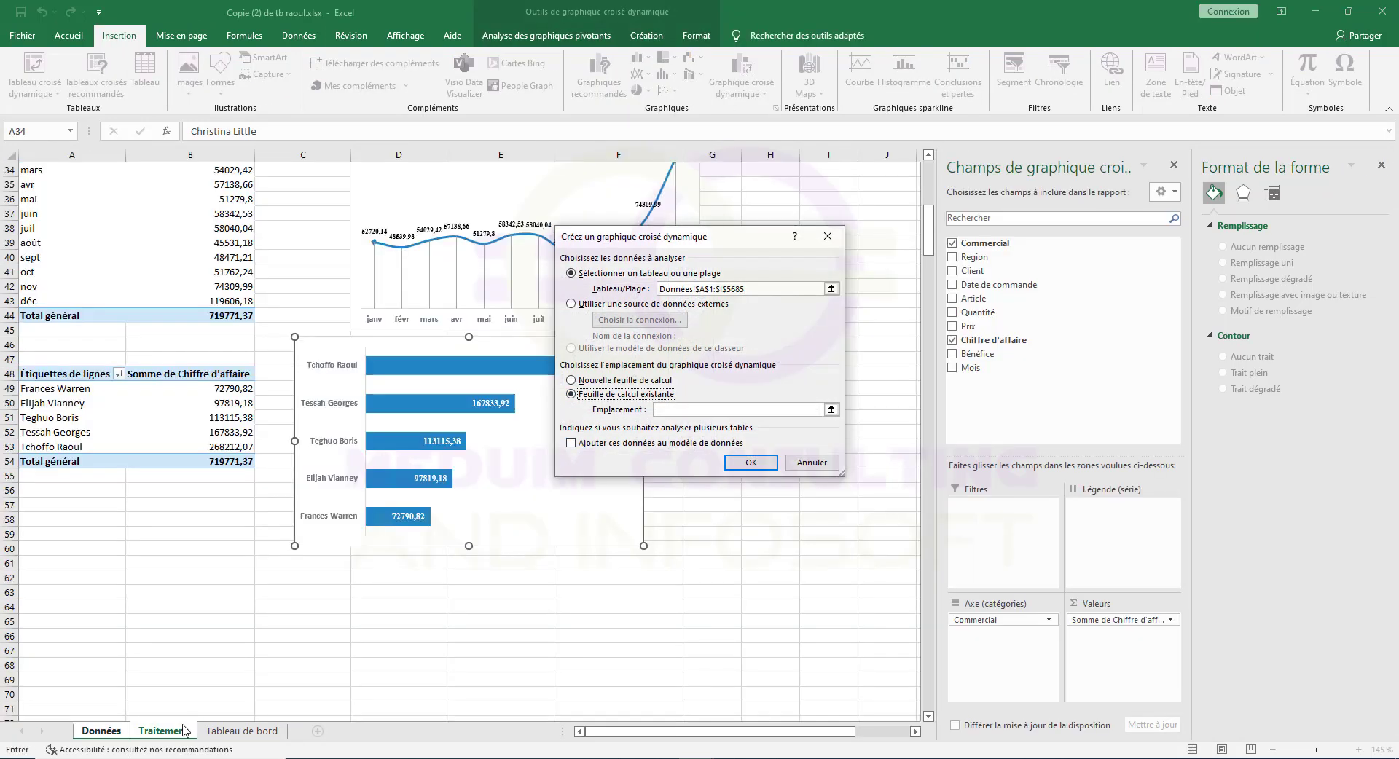
pyautogui.click(37, 518)
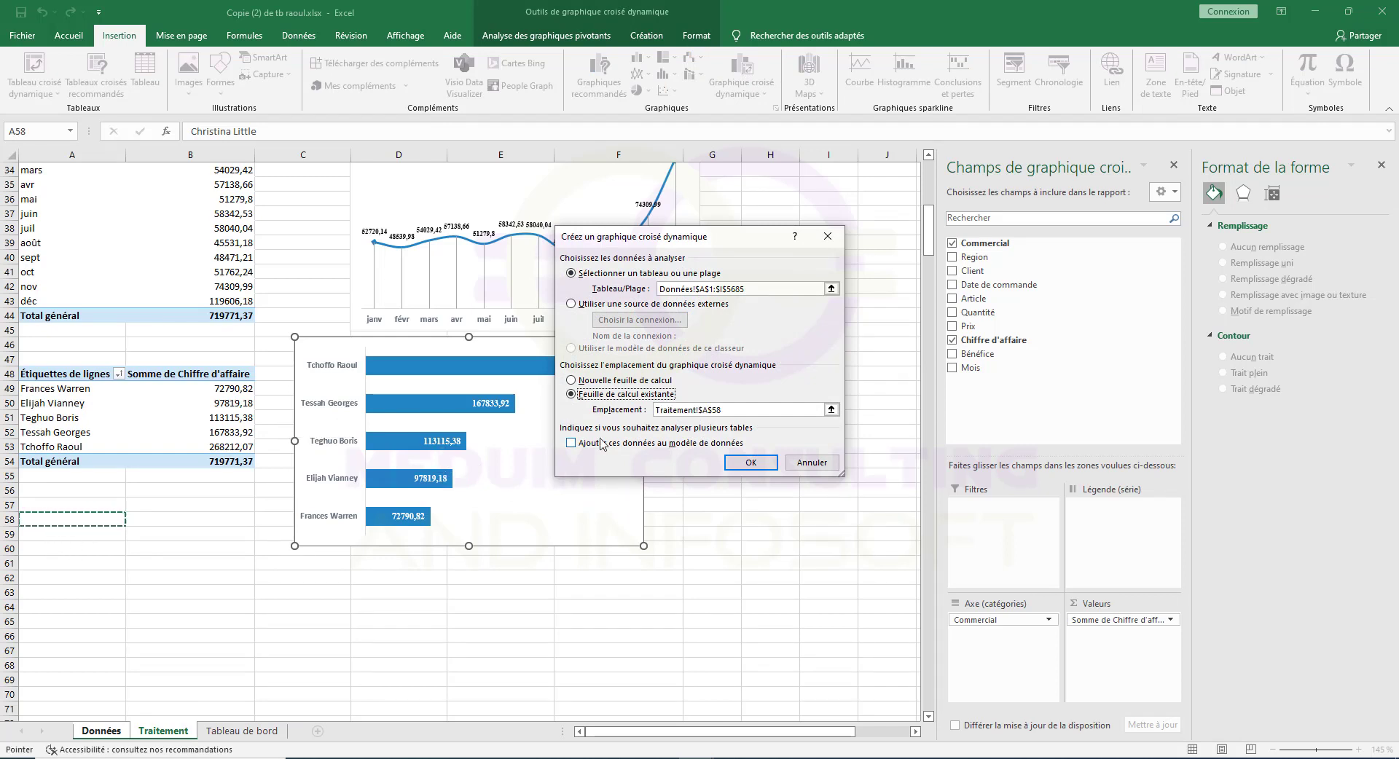
pyautogui.click(757, 464)
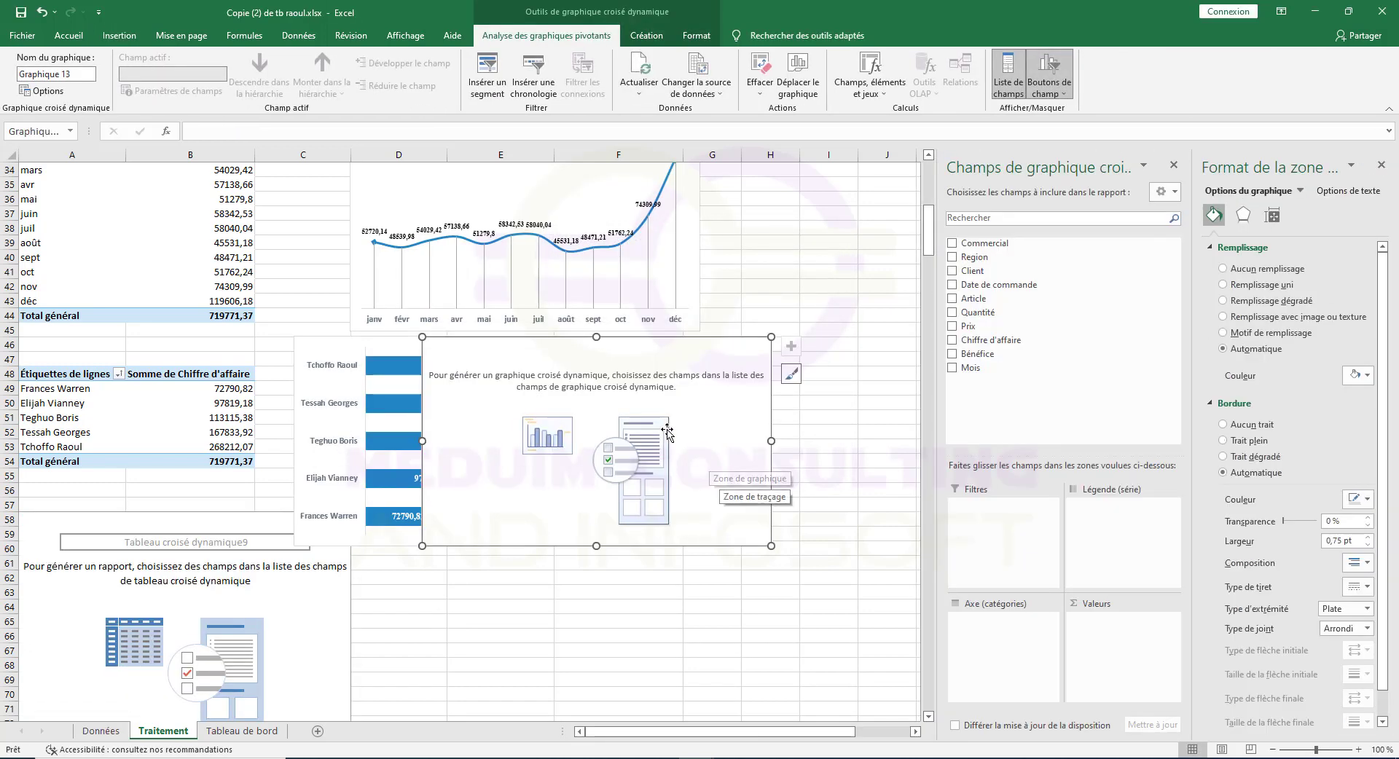
# Move the Commercial bar chart up and build the new pivot table with Client as rows and Chiffre d'affaire as values.
pyautogui.moveTo(327, 342); pyautogui.dragTo(360, 181)
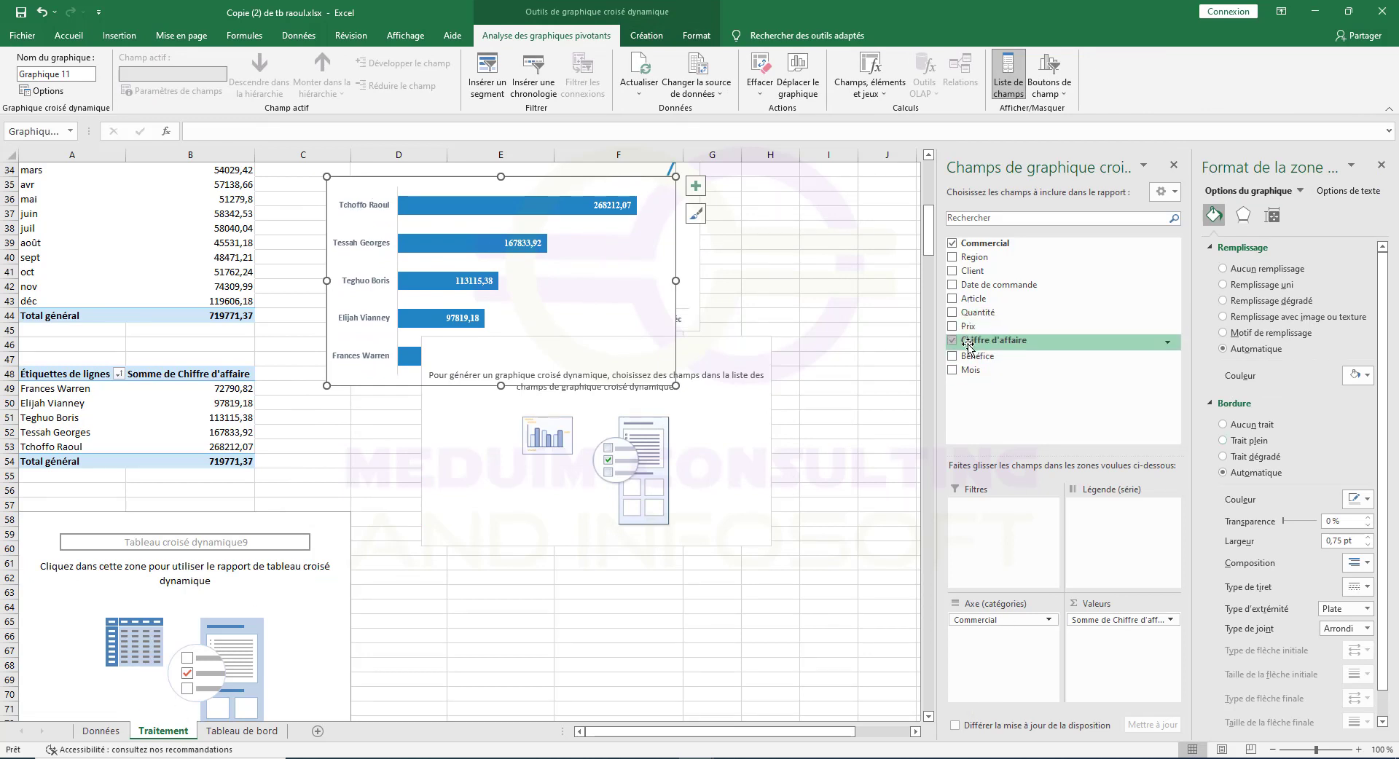
pyautogui.click(820, 301)
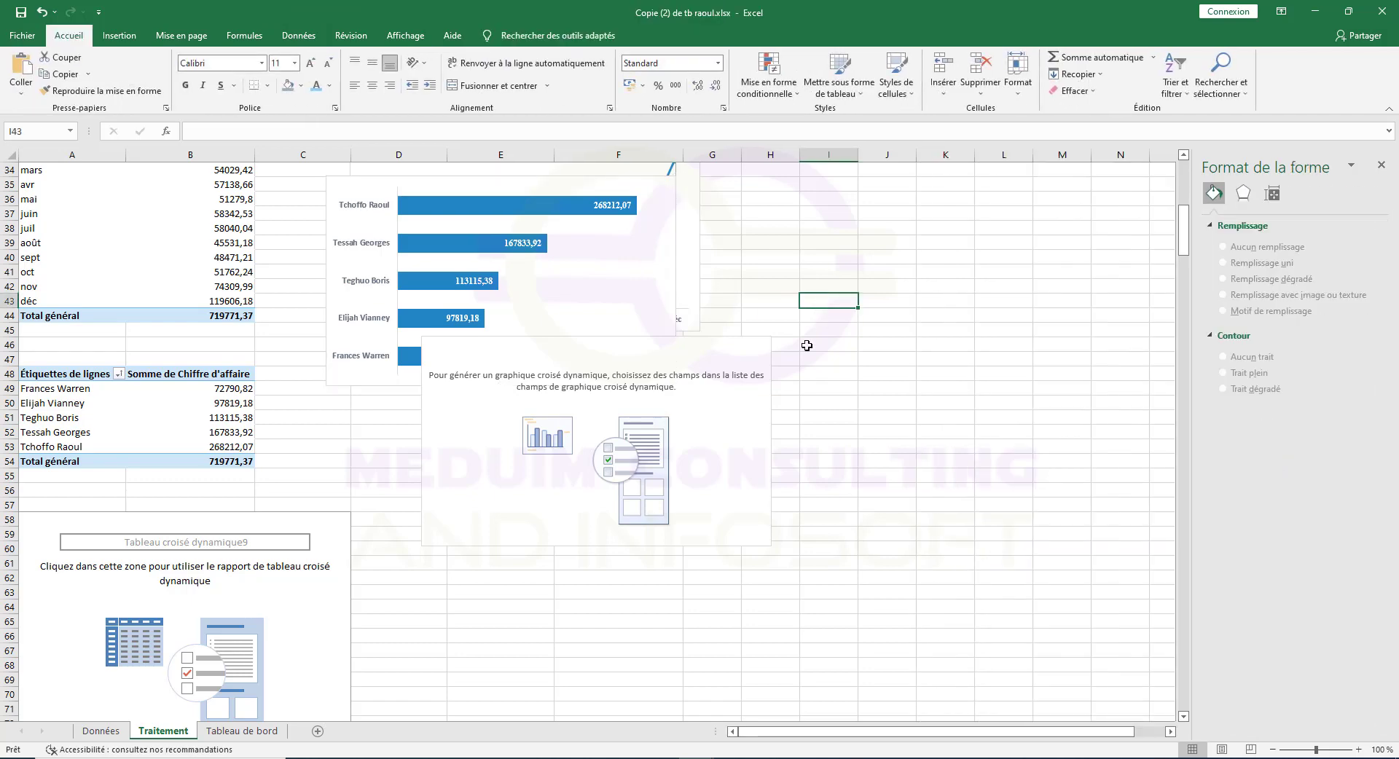
pyautogui.click(54, 587)
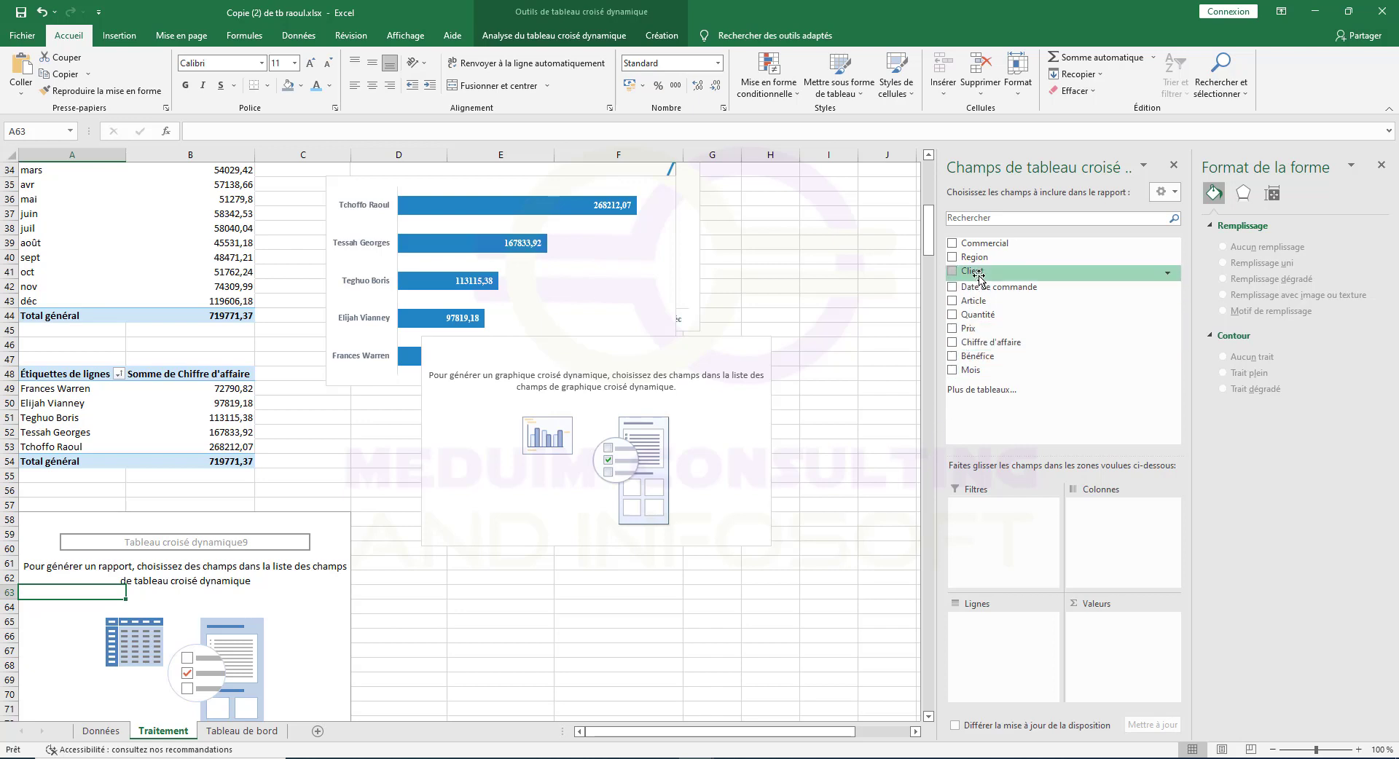
pyautogui.moveTo(979, 277); pyautogui.dragTo(1000, 634)
pyautogui.moveTo(987, 340); pyautogui.dragTo(1130, 645)
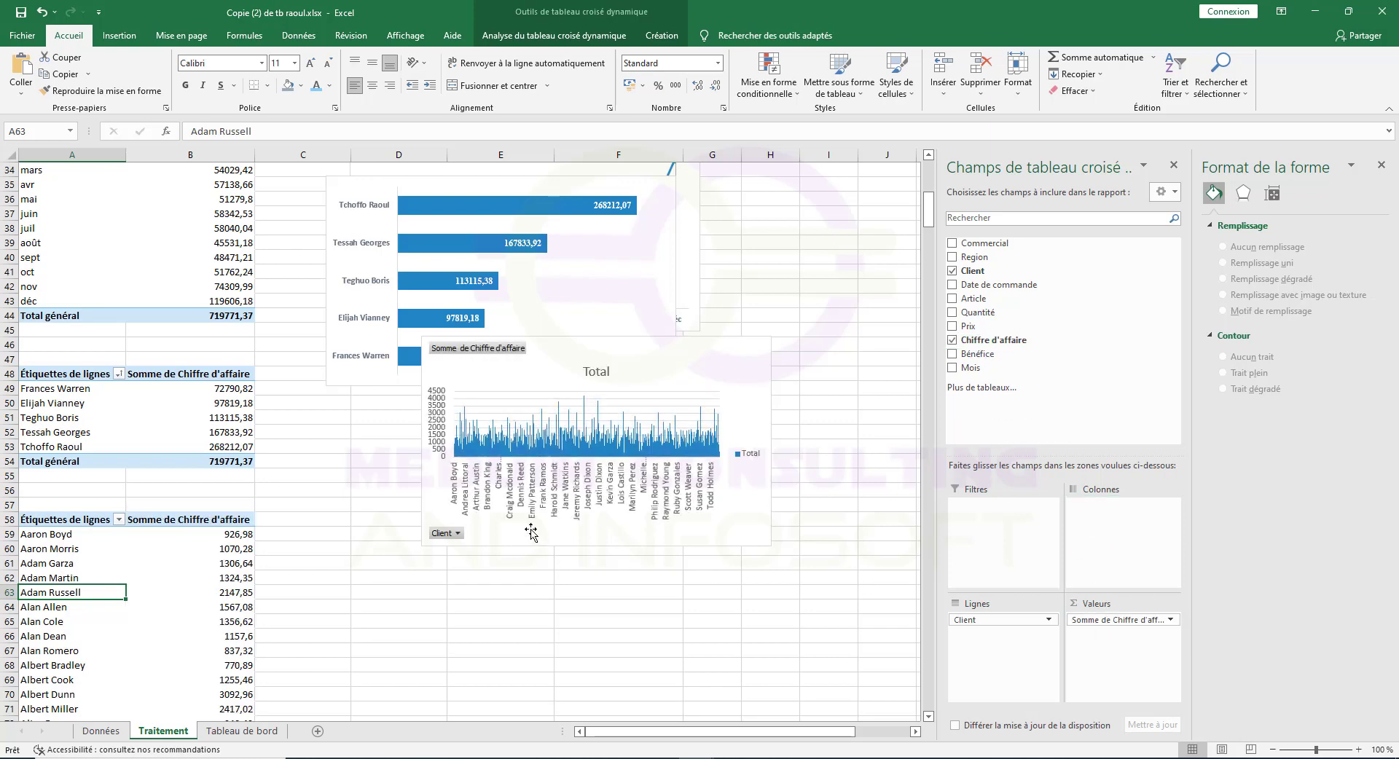
pyautogui.click(603, 442)
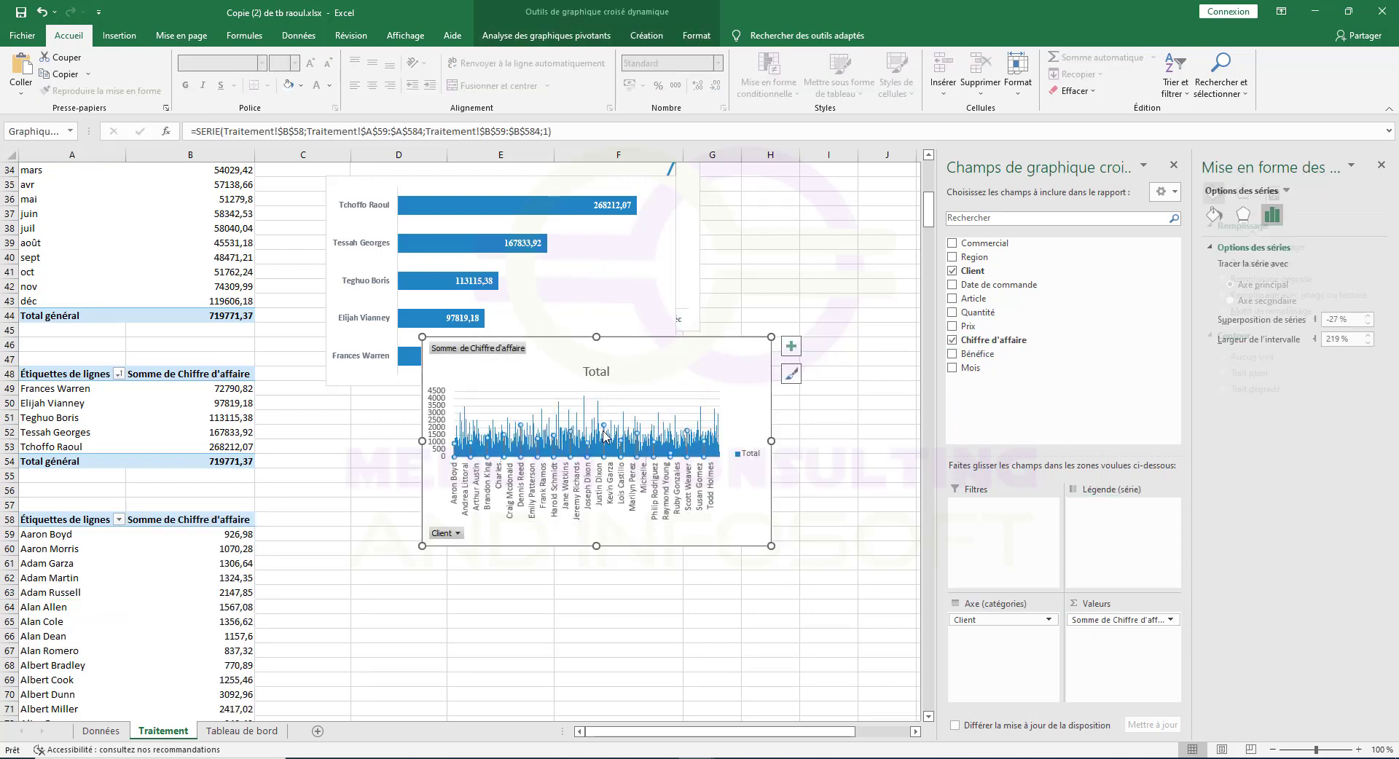
pyautogui.click(658, 430)
pyautogui.click(676, 406)
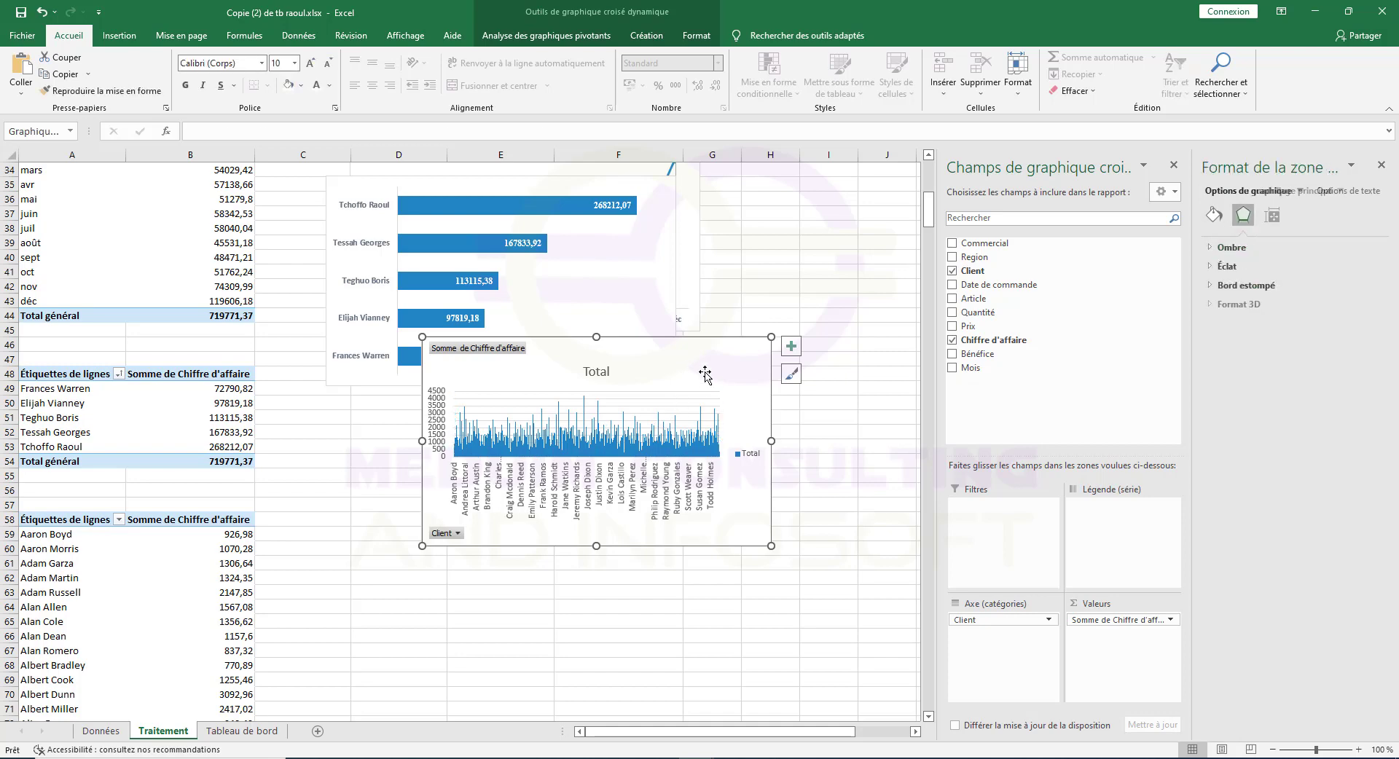
pyautogui.click(837, 594)
pyautogui.click(715, 432)
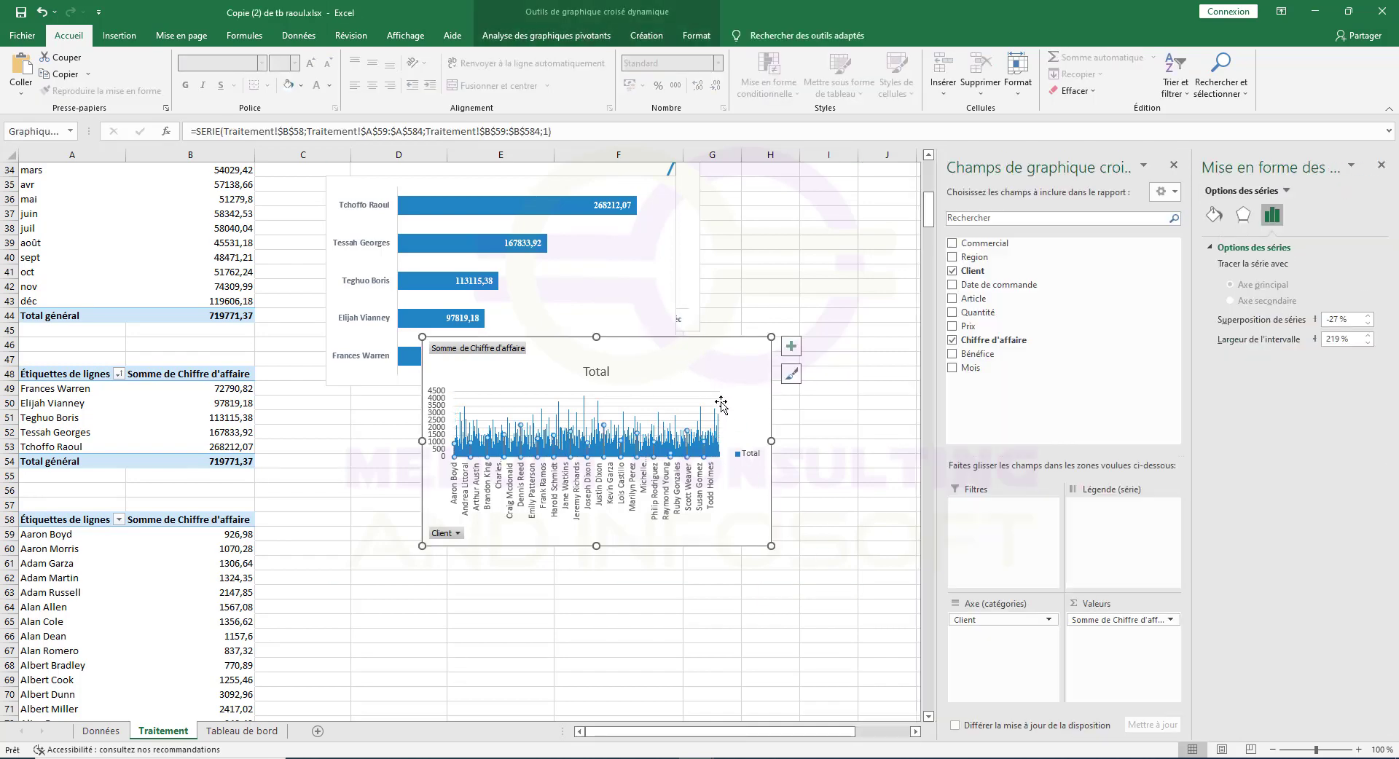
pyautogui.click(736, 378)
pyautogui.rightClick(736, 378)
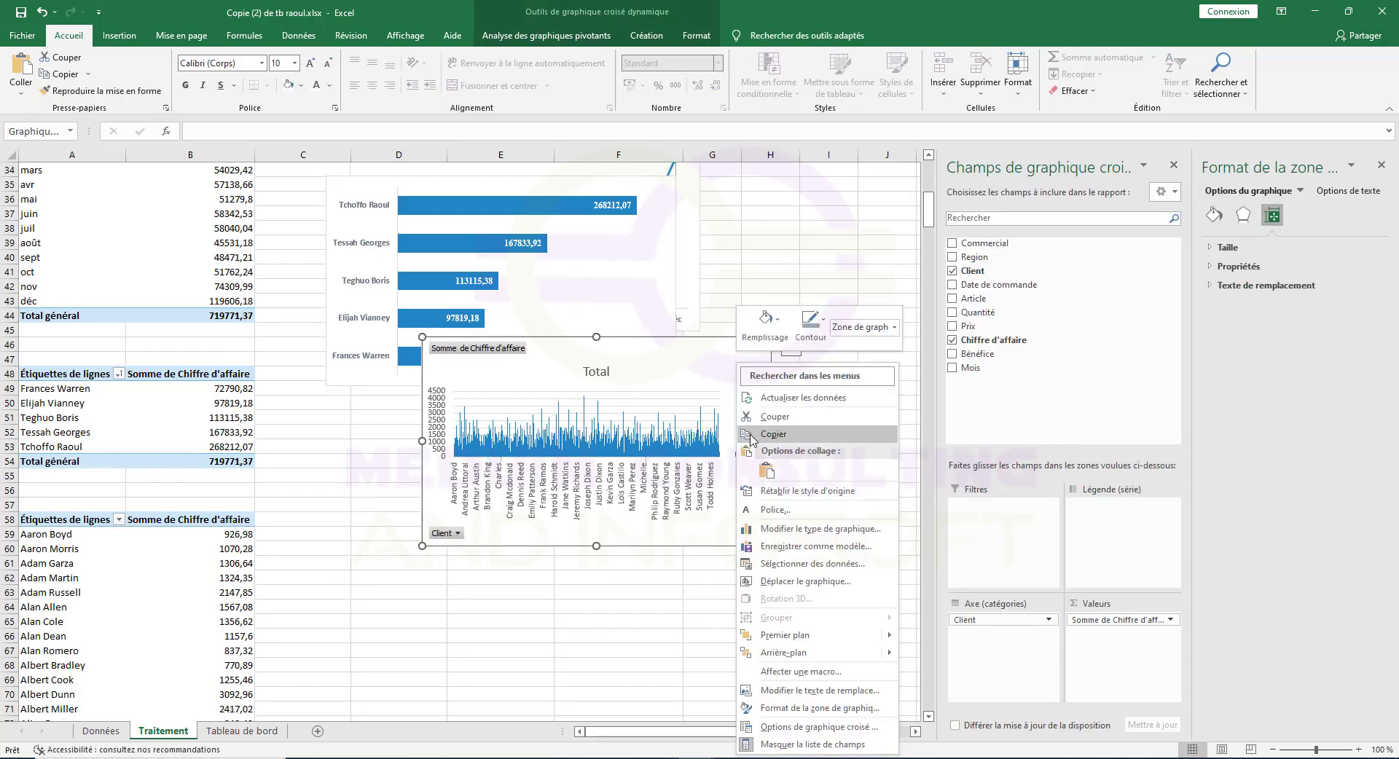
pyautogui.click(594, 541)
pyautogui.click(593, 510)
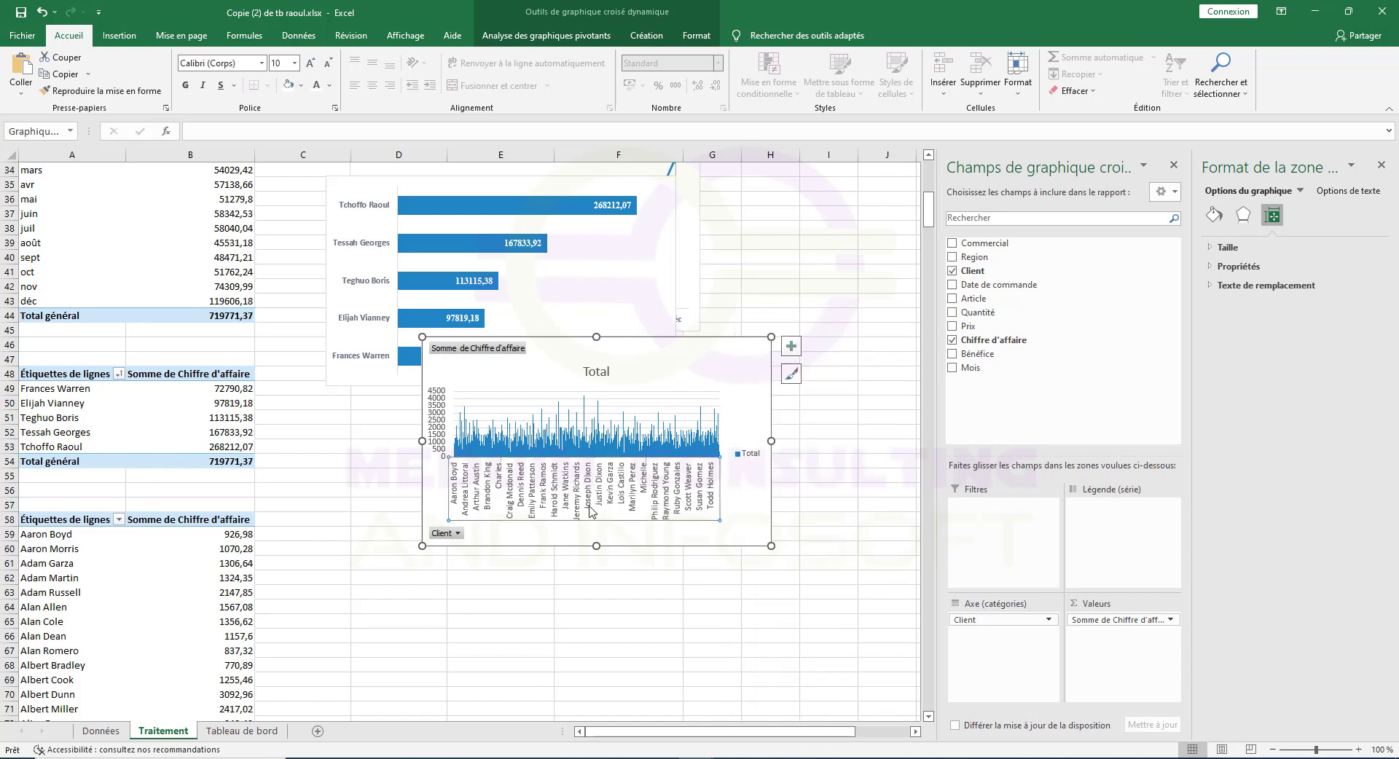
pyautogui.rightClick(594, 503)
pyautogui.moveTo(696, 519)
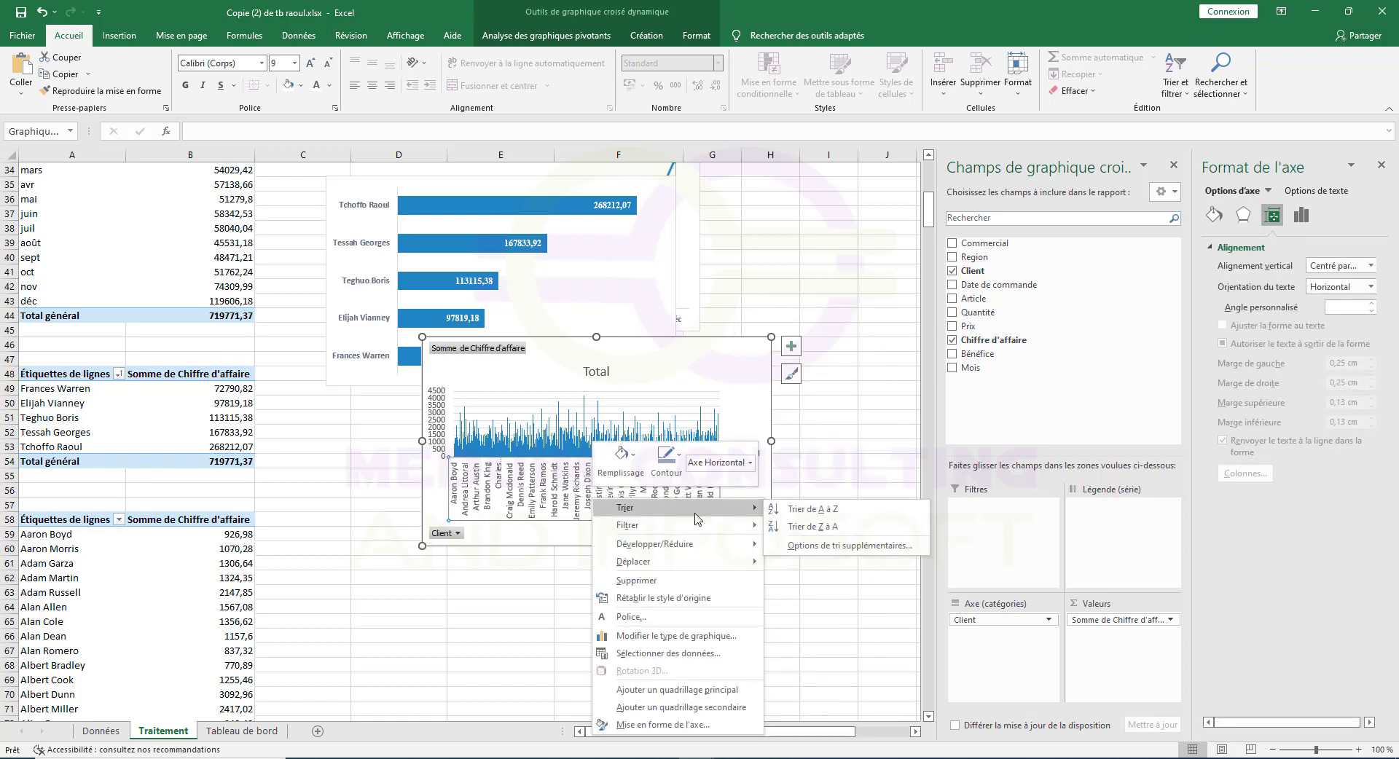
pyautogui.press('Escape')
pyautogui.press('Escape')
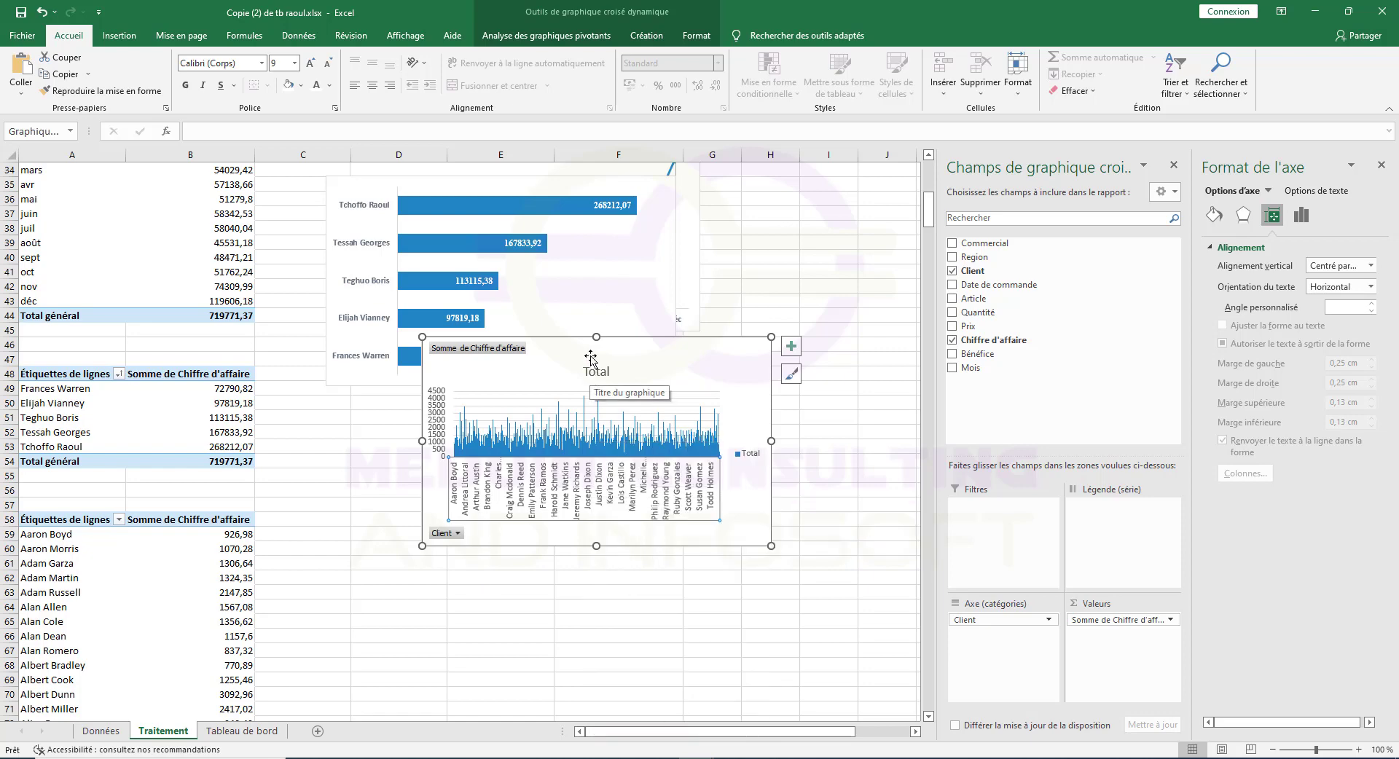
pyautogui.click(616, 358)
pyautogui.rightClick(717, 369)
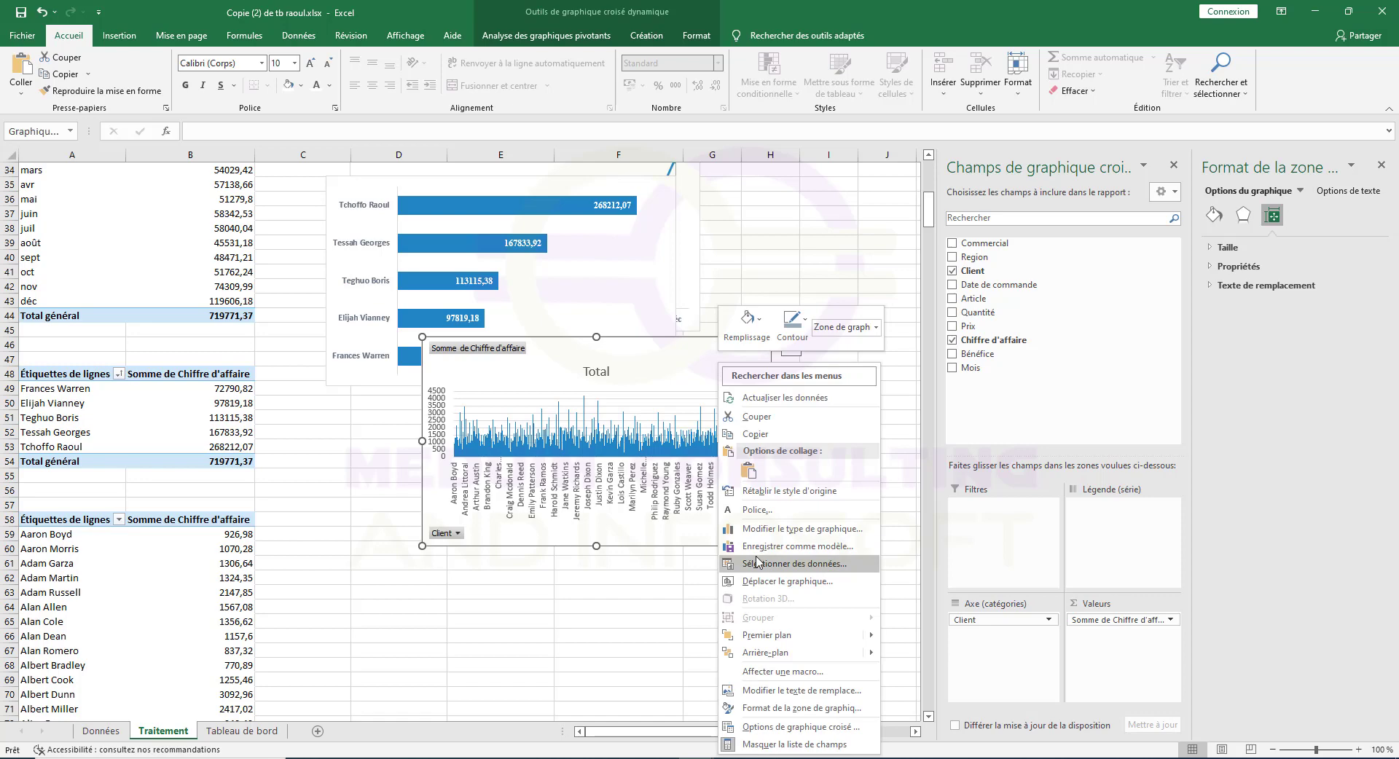
pyautogui.click(84, 575)
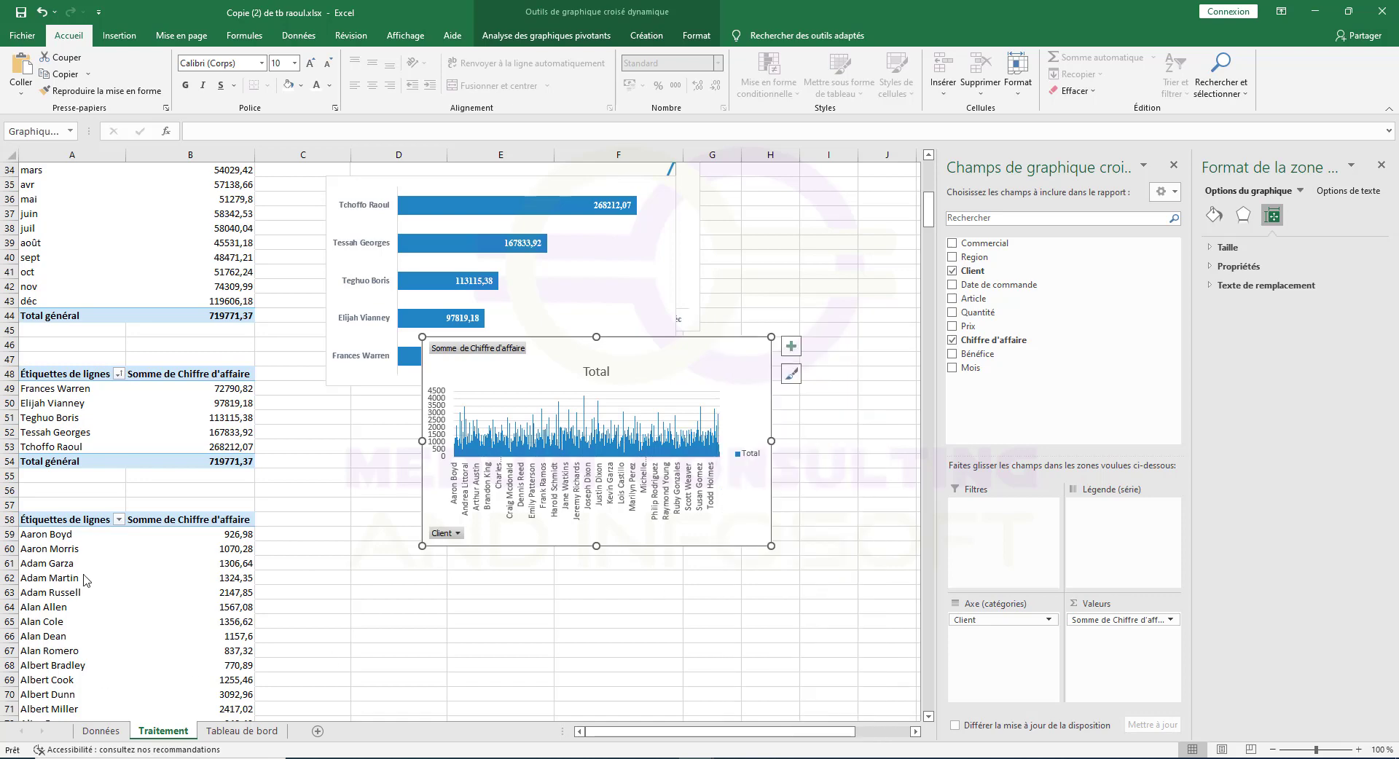
pyautogui.rightClick(53, 553)
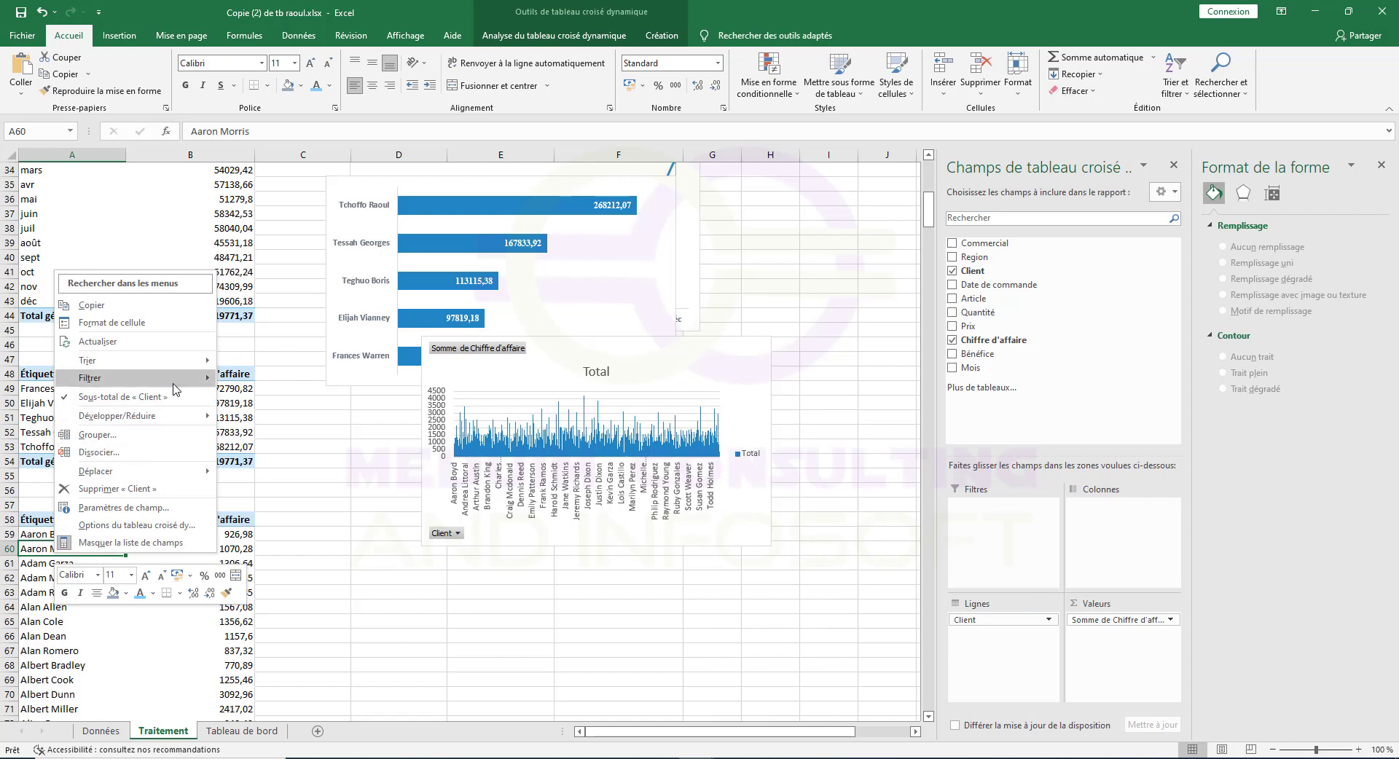
pyautogui.moveTo(174, 385)
pyautogui.click(264, 435)
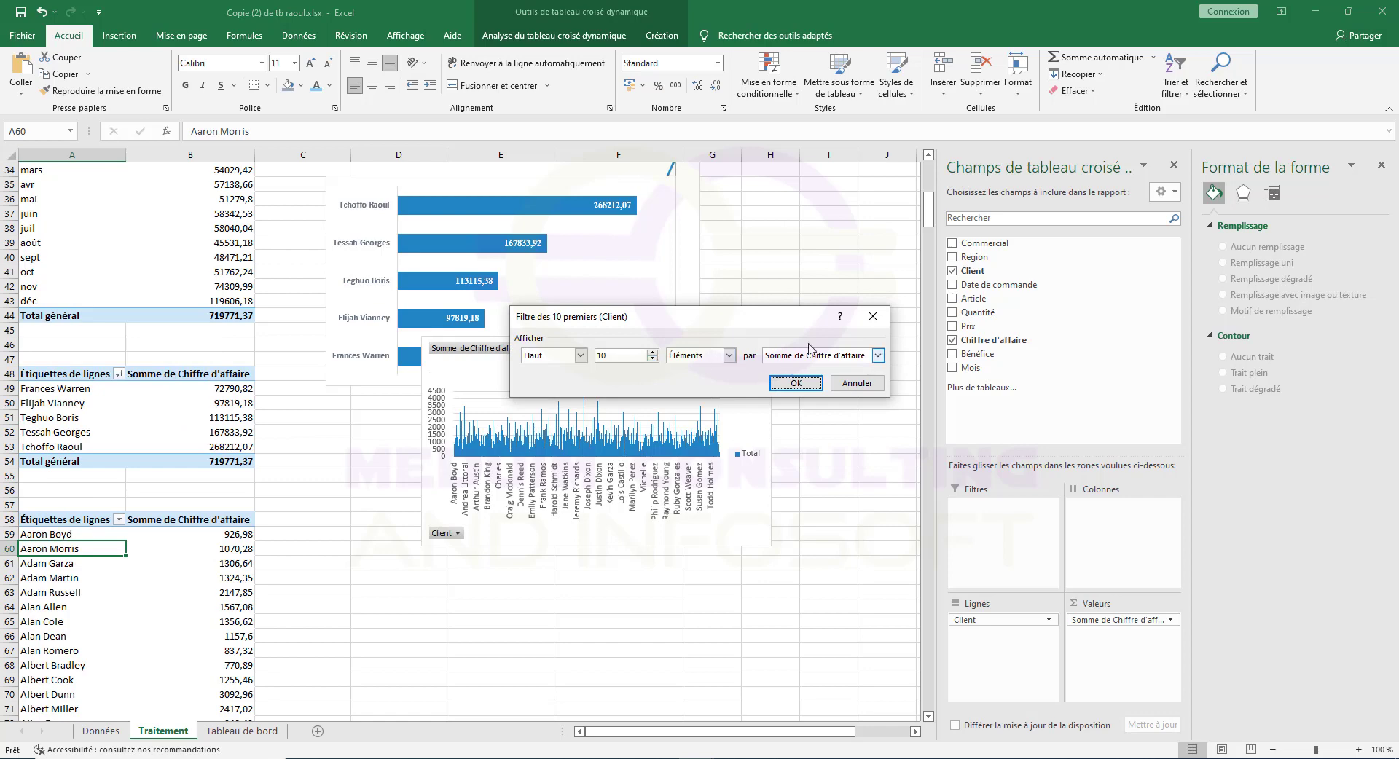
pyautogui.click(872, 316)
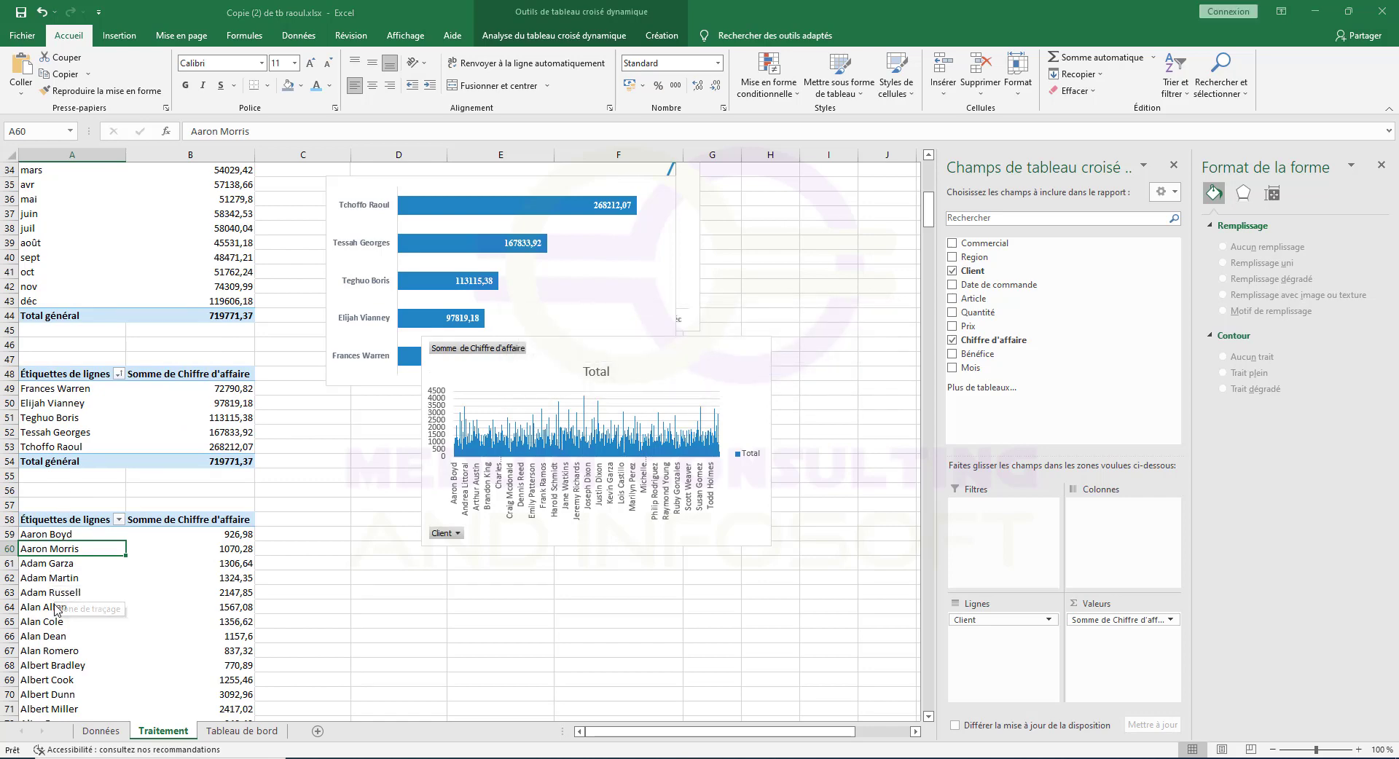
# Filter the Client rows of the new pivot table to the top 5 items by Somme de Chiffre d'affaire.
pyautogui.click(116, 572)
pyautogui.click(102, 572)
pyautogui.rightClick(73, 567)
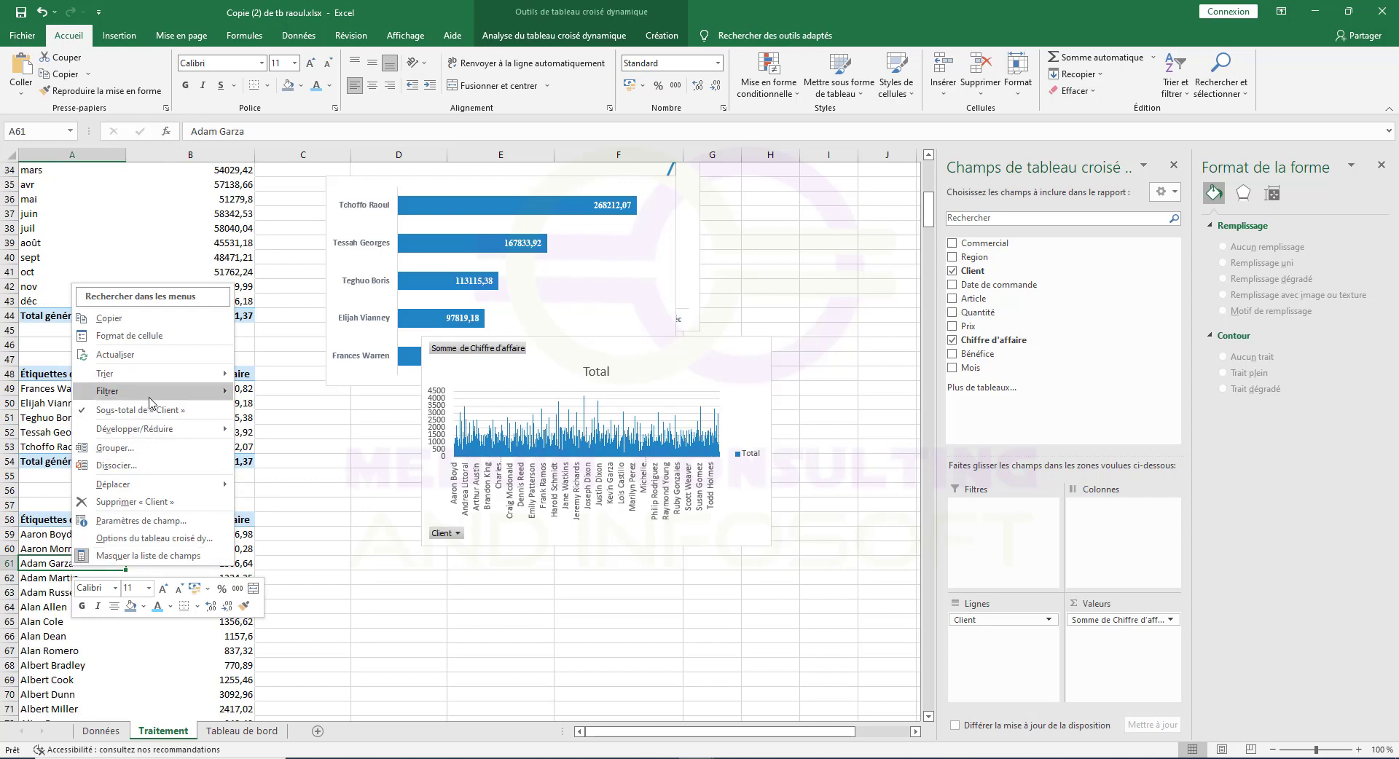
pyautogui.moveTo(162, 394)
pyautogui.click(288, 447)
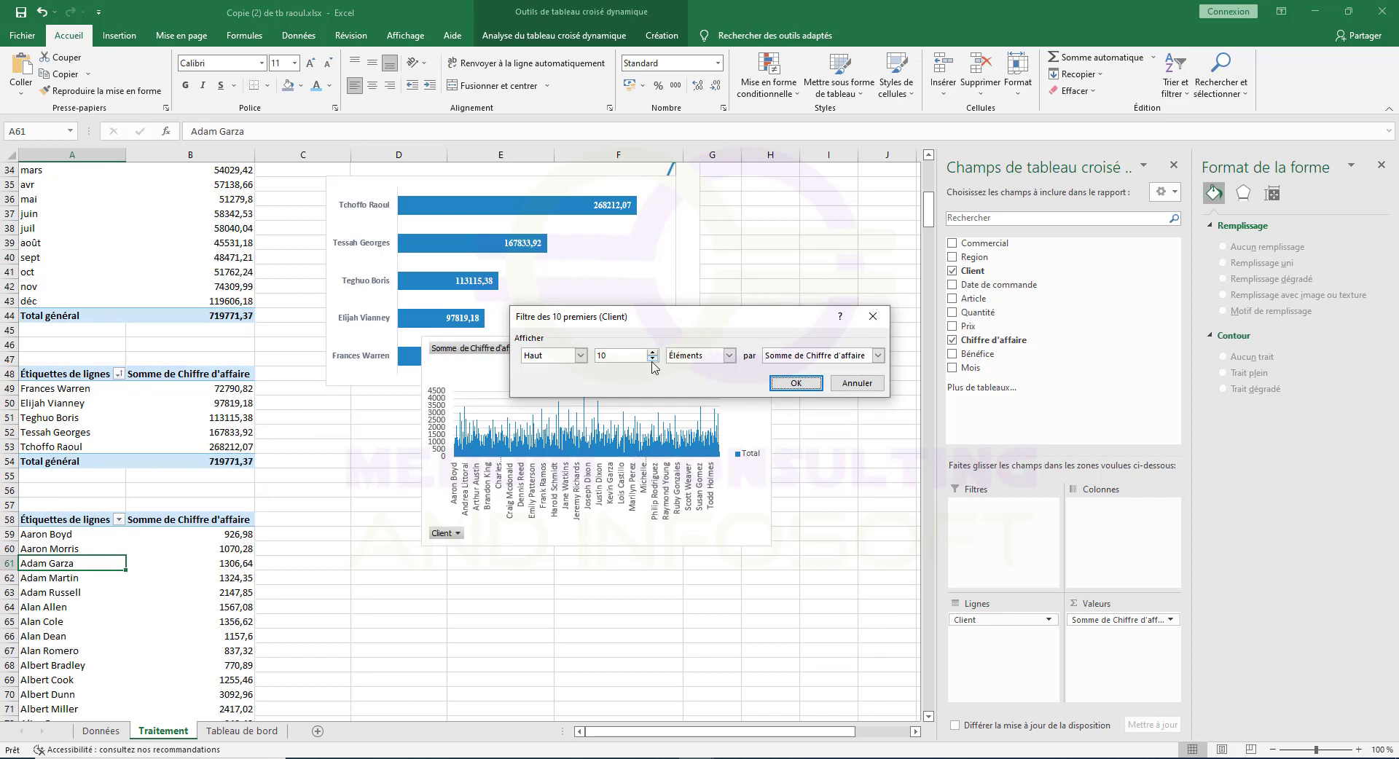
pyautogui.write('3')
pyautogui.click(798, 384)
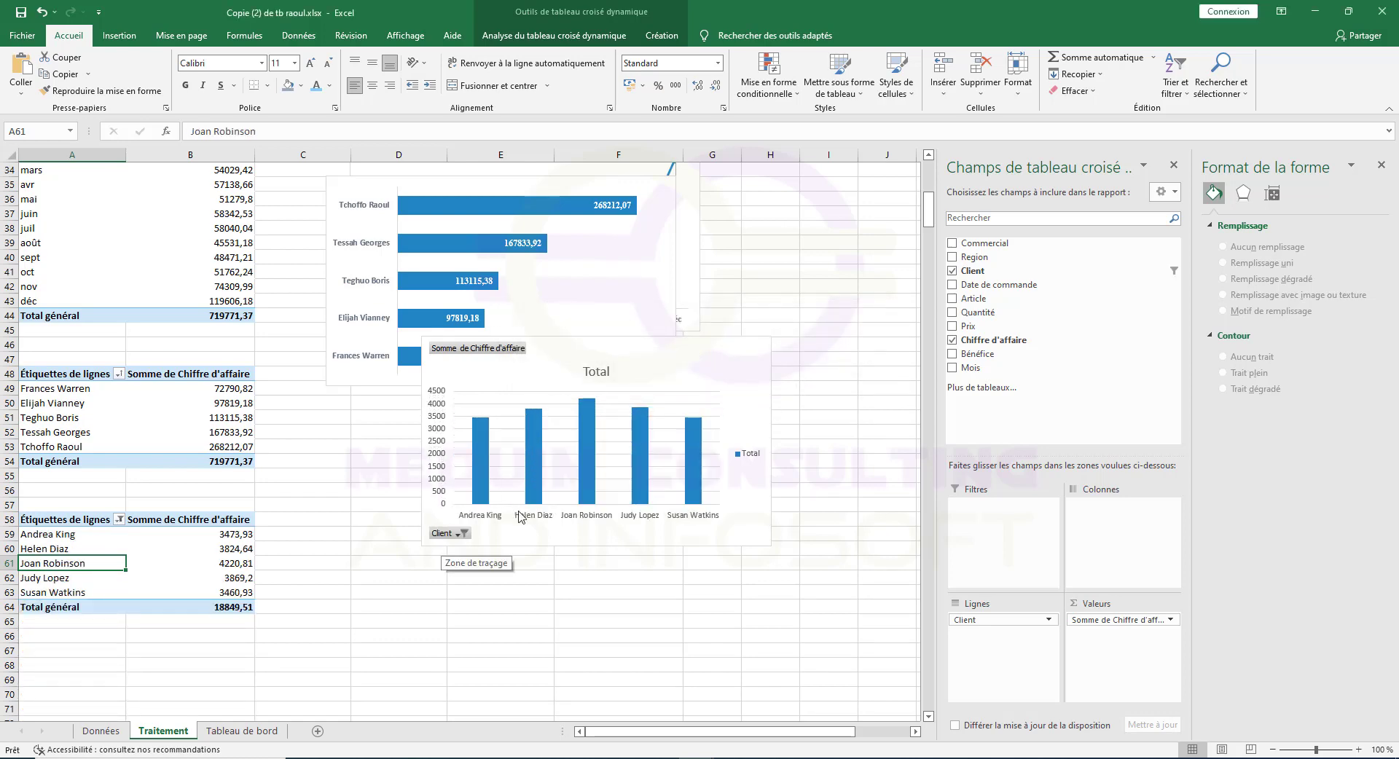
# Delete the title and the legend from the Client pivot chart.
pyautogui.click(601, 370)
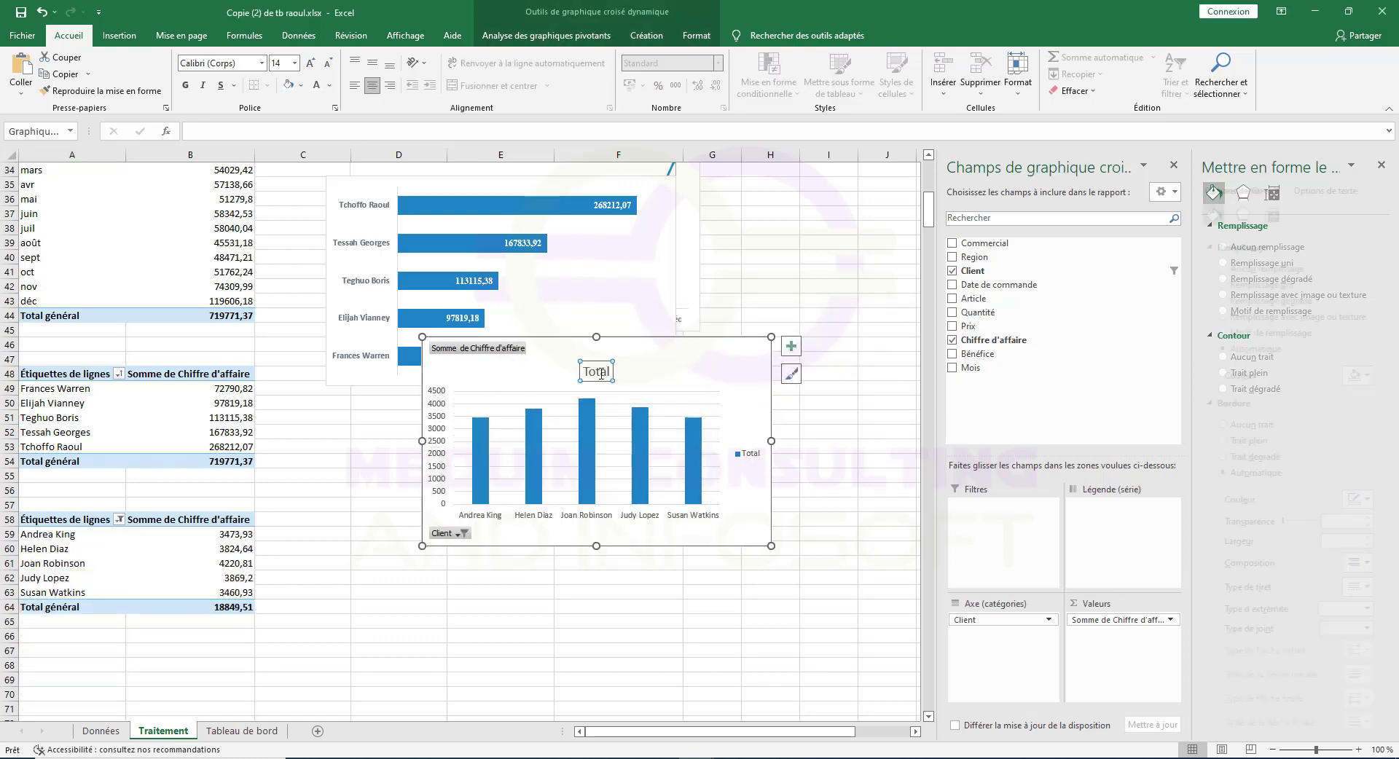
pyautogui.click(743, 442)
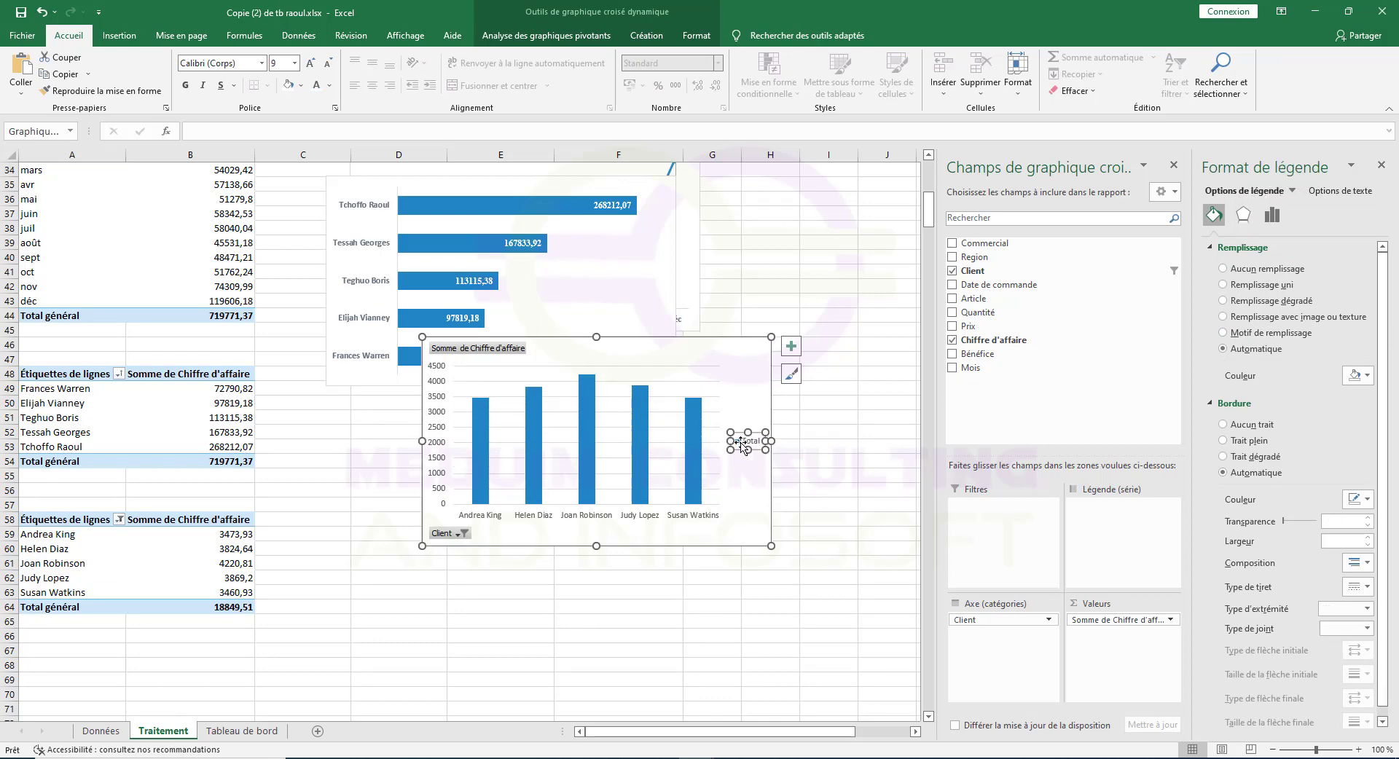
pyautogui.press('Delete')
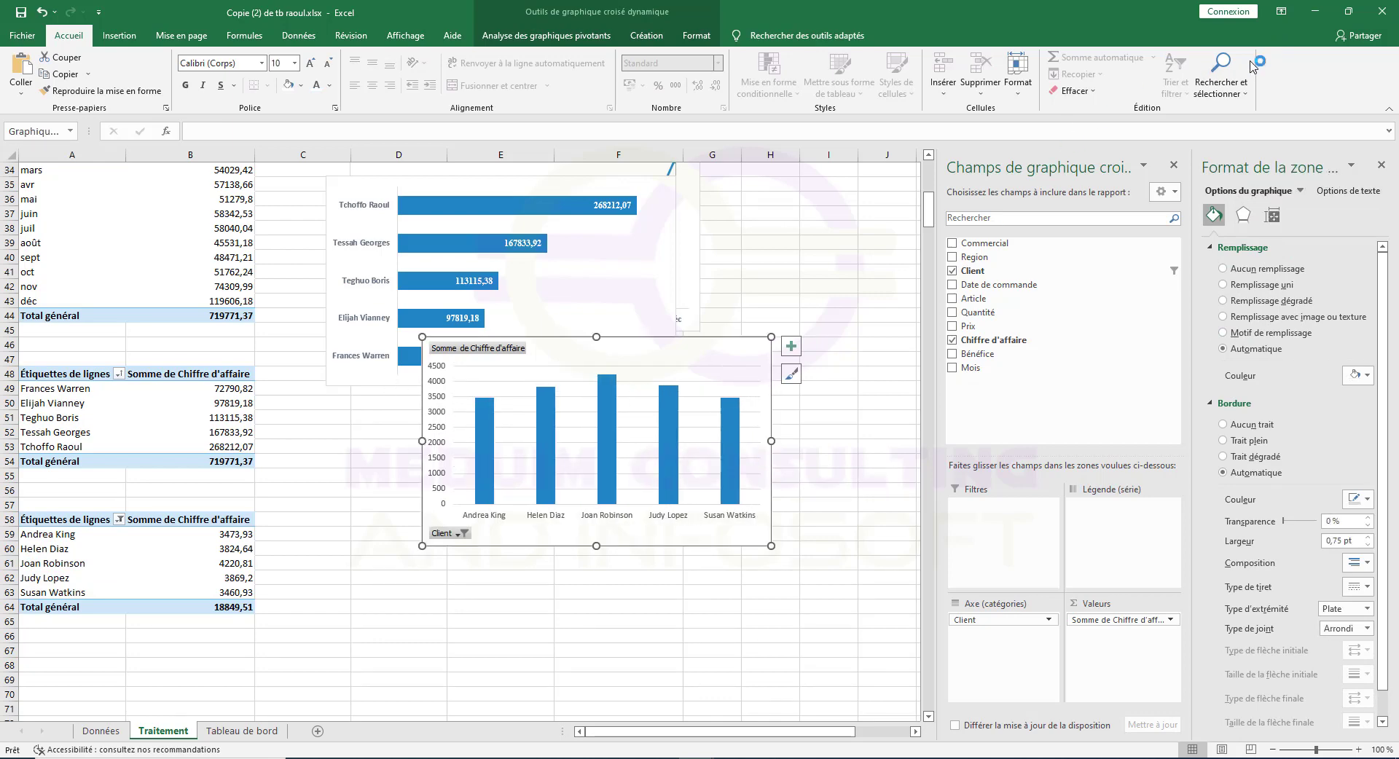
# Hide all the field buttons on the Client pivot chart.
pyautogui.click(646, 35)
pyautogui.click(702, 37)
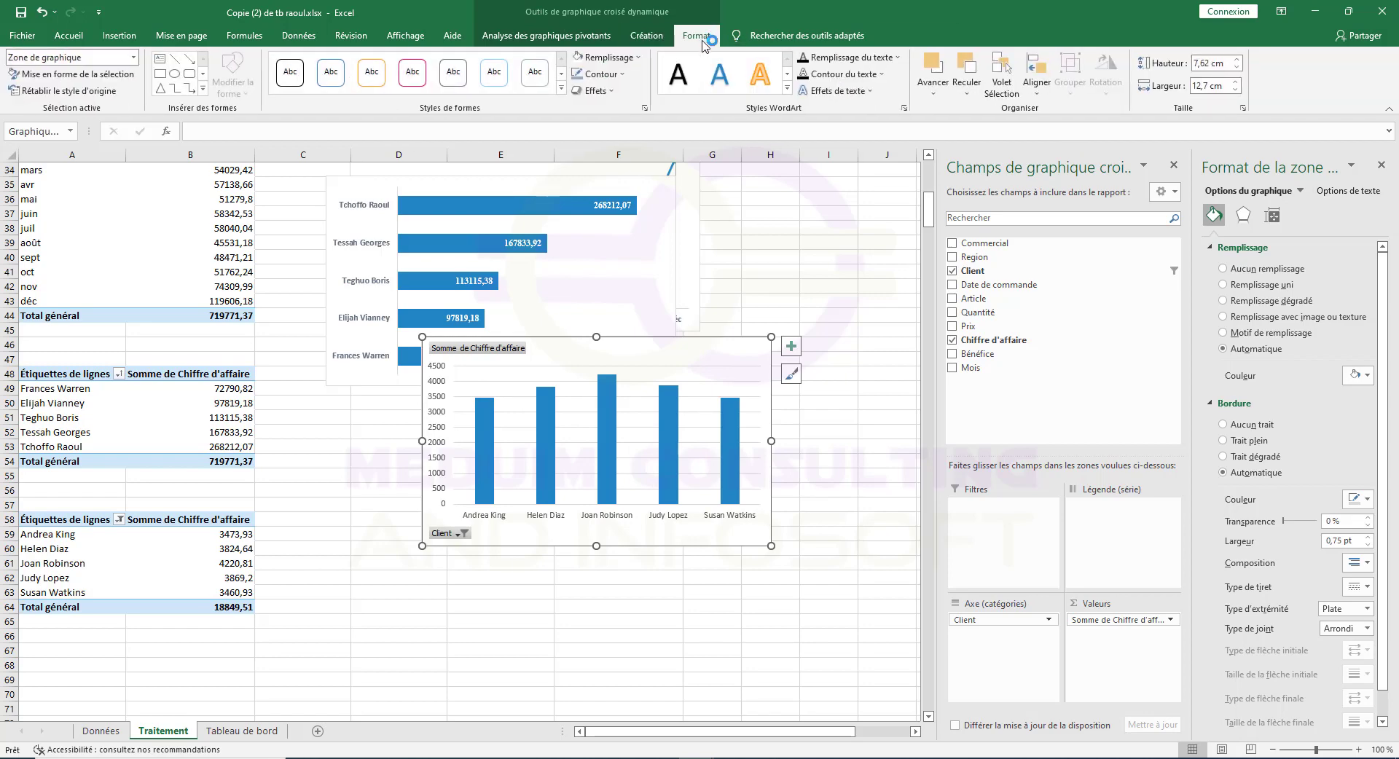
pyautogui.click(570, 36)
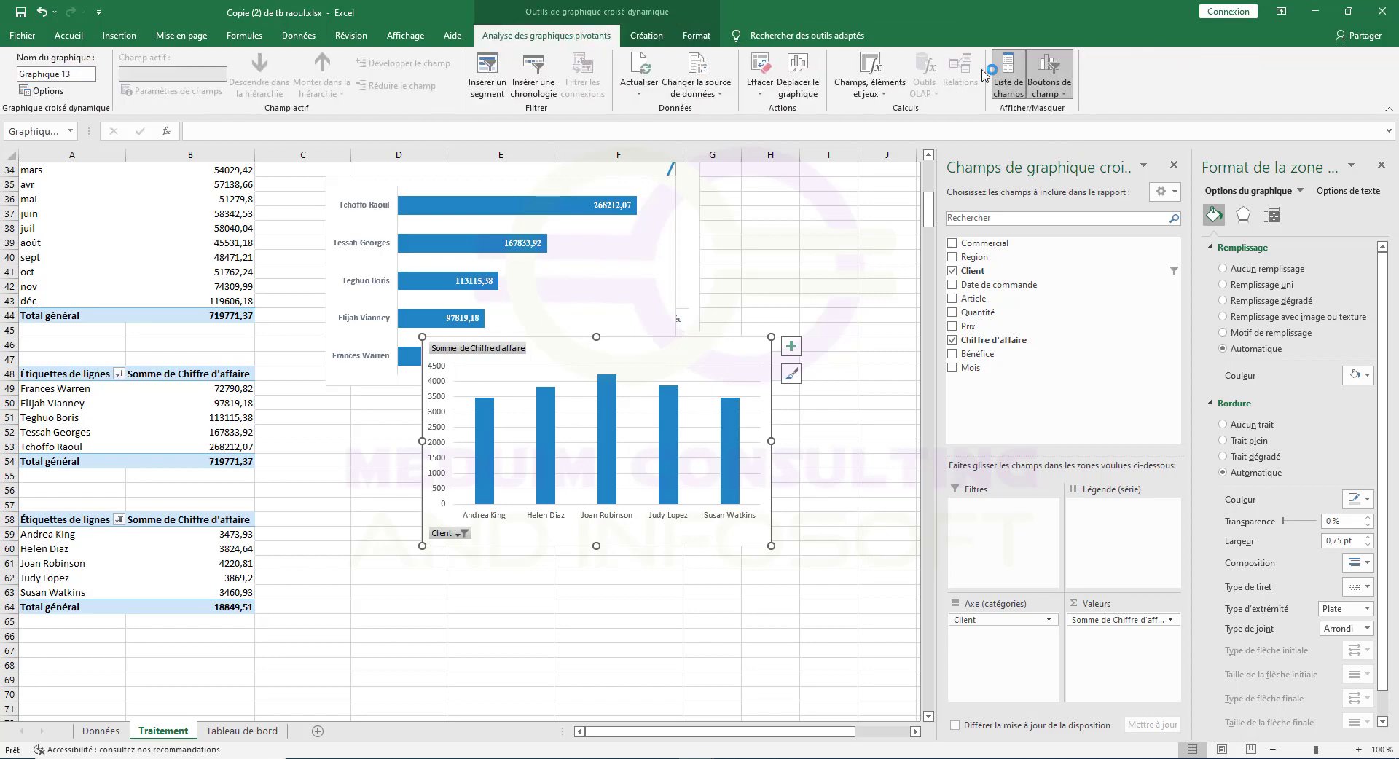
pyautogui.click(1064, 94)
pyautogui.click(1076, 200)
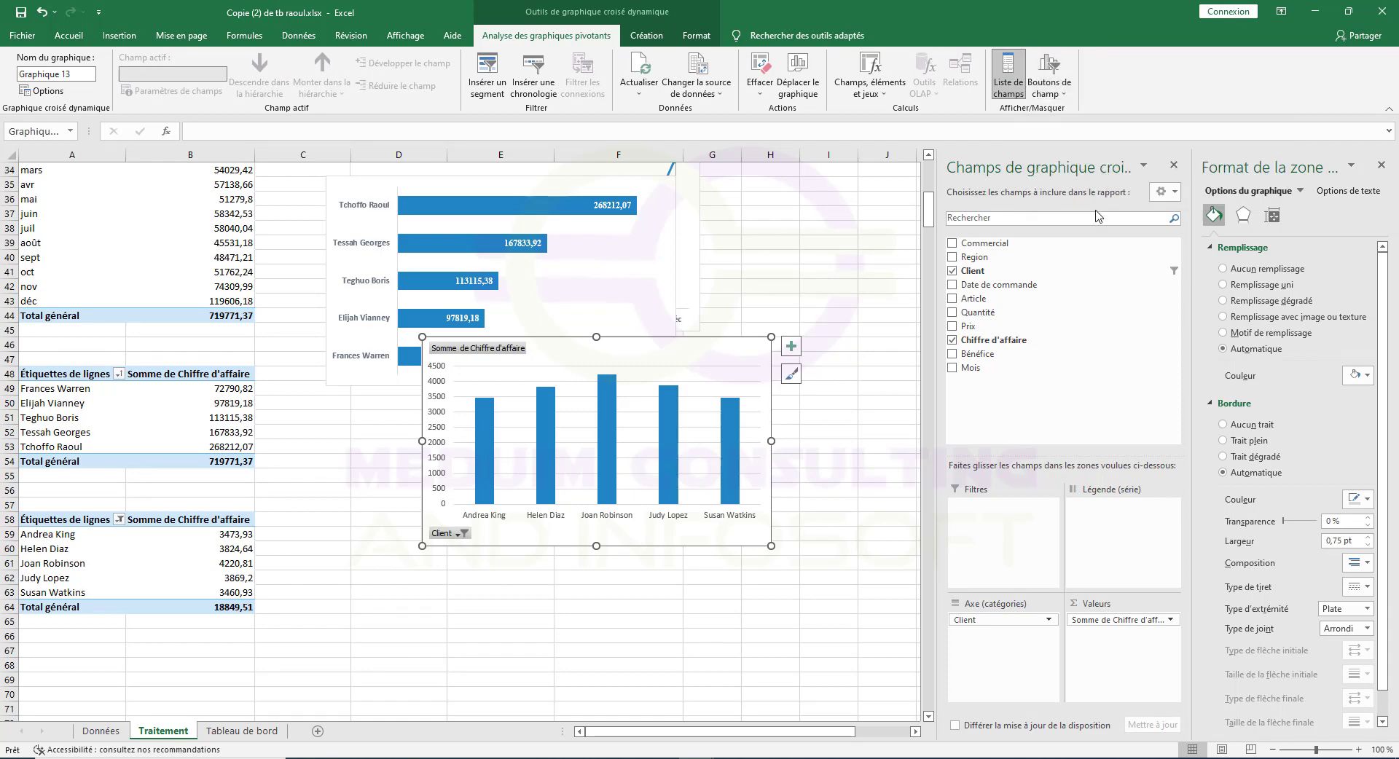
# Delete the vertical value axis and the gridlines from the Client pivot chart.
pyautogui.click(437, 408)
pyautogui.press('Delete')
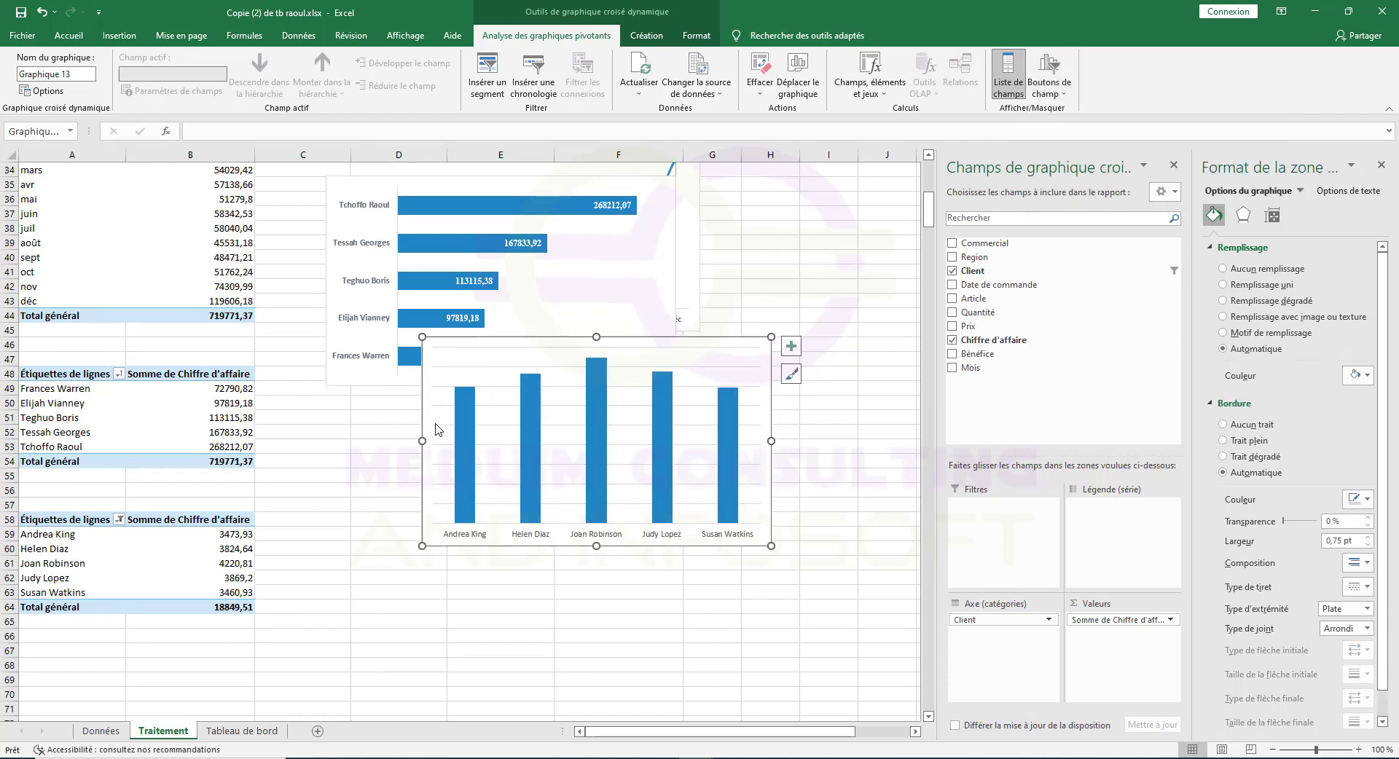
pyautogui.click(452, 368)
pyautogui.press('Delete')
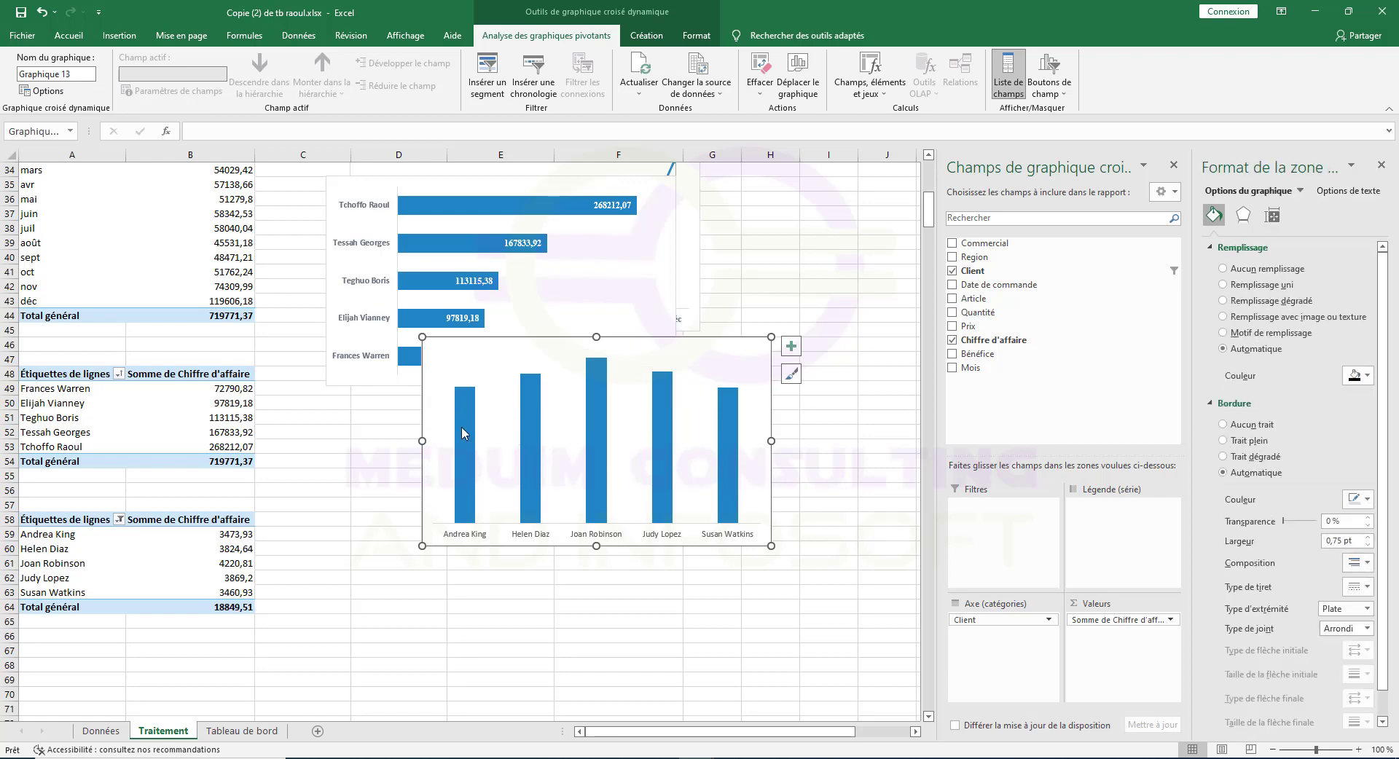
# Change the Client pivot chart's type to clustered bars (Barres groupées).
pyautogui.click(646, 35)
pyautogui.click(881, 93)
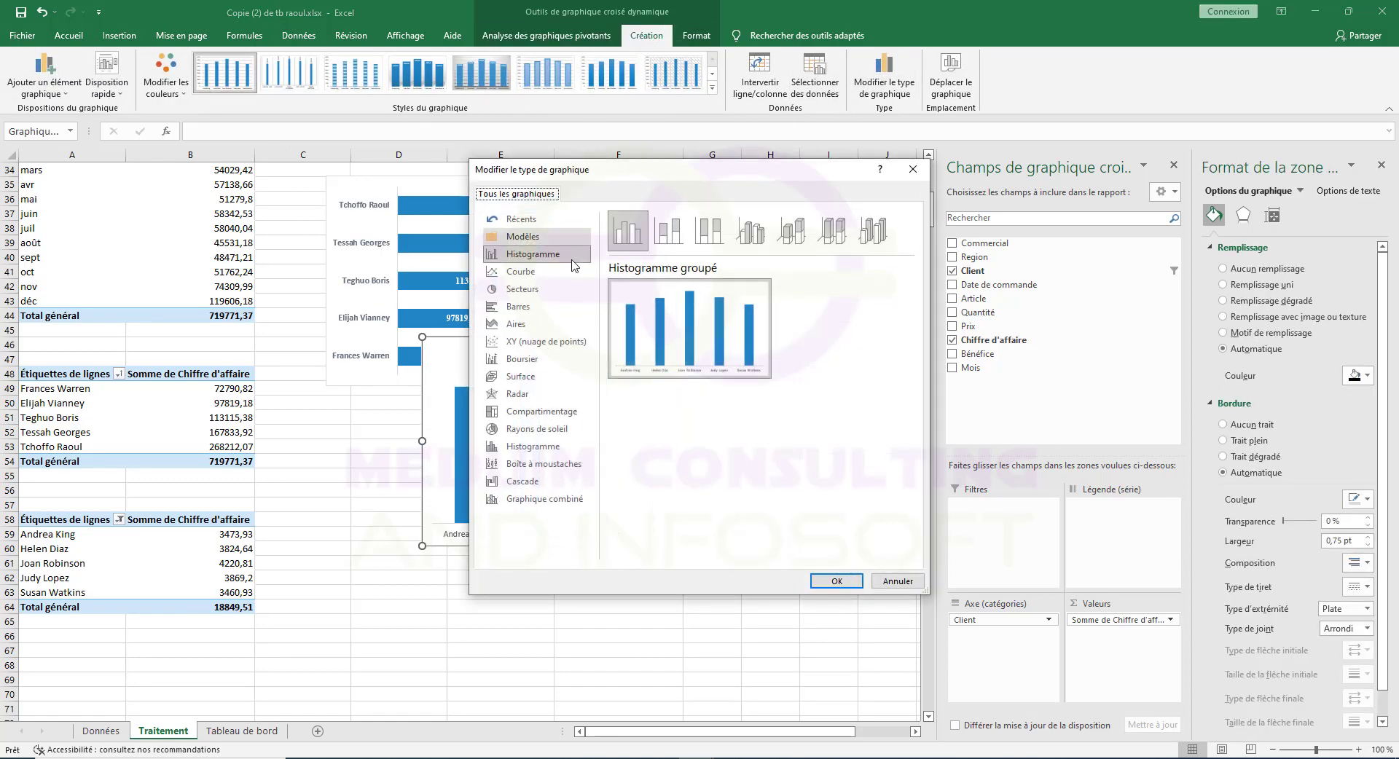
pyautogui.click(530, 308)
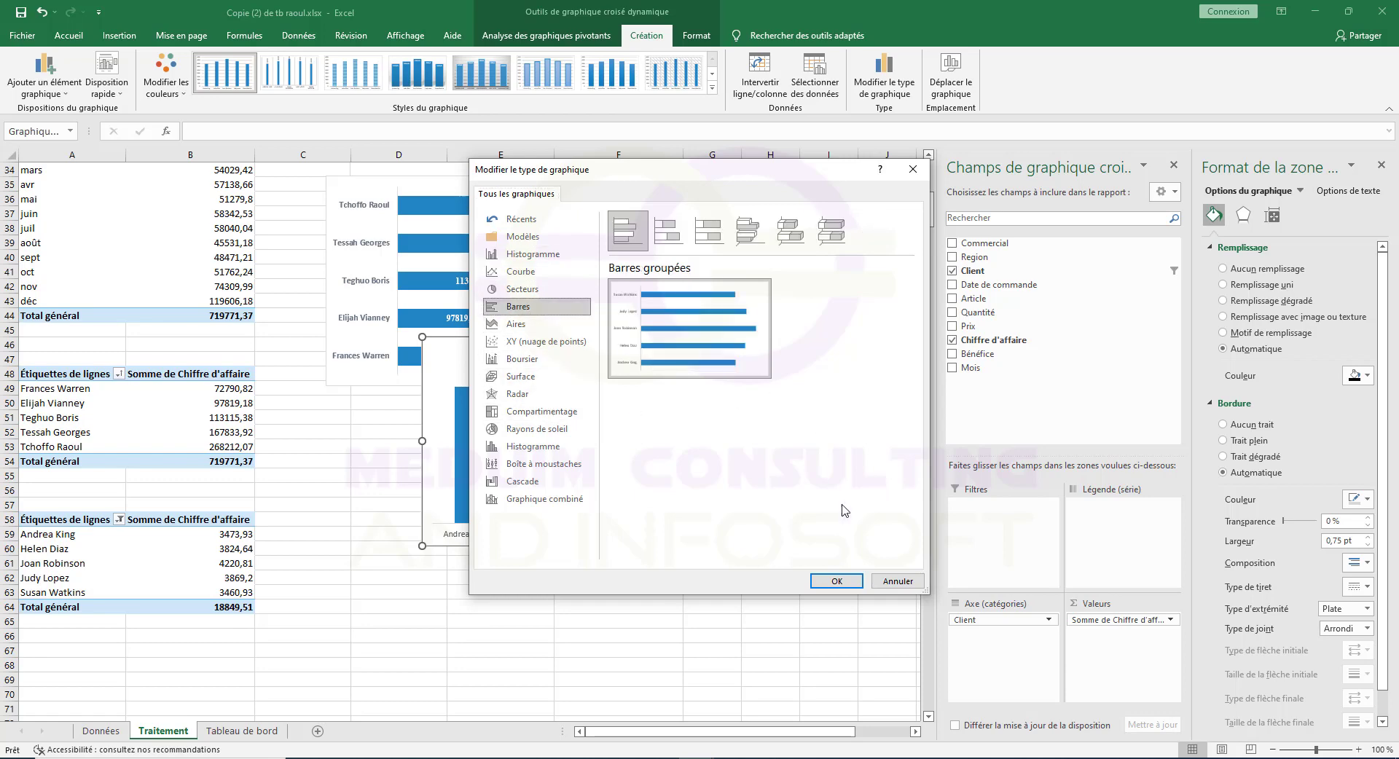
pyautogui.click(830, 581)
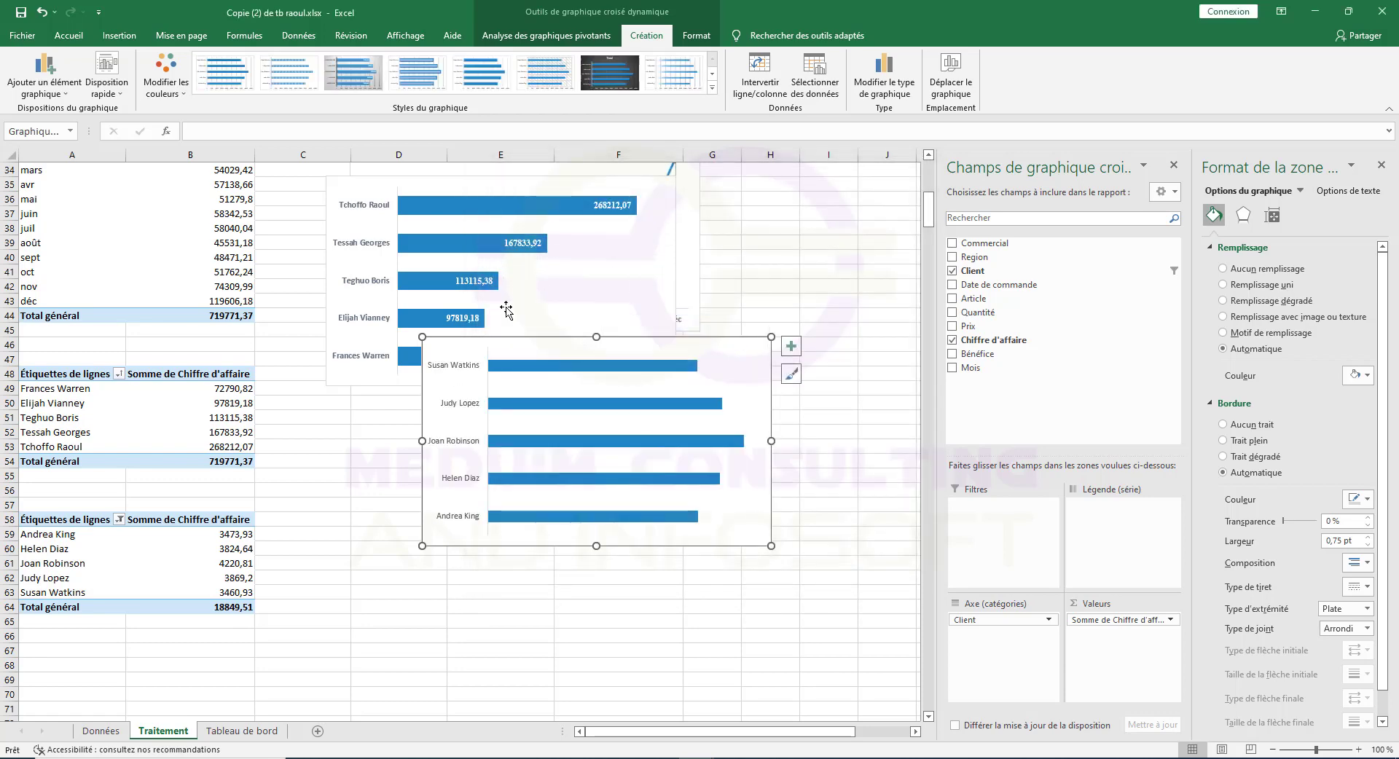
# Sort the Client chart's bars by Chiffre d'affaire in ascending order, so the largest value is plotted uppermost.
pyautogui.rightClick(556, 423)
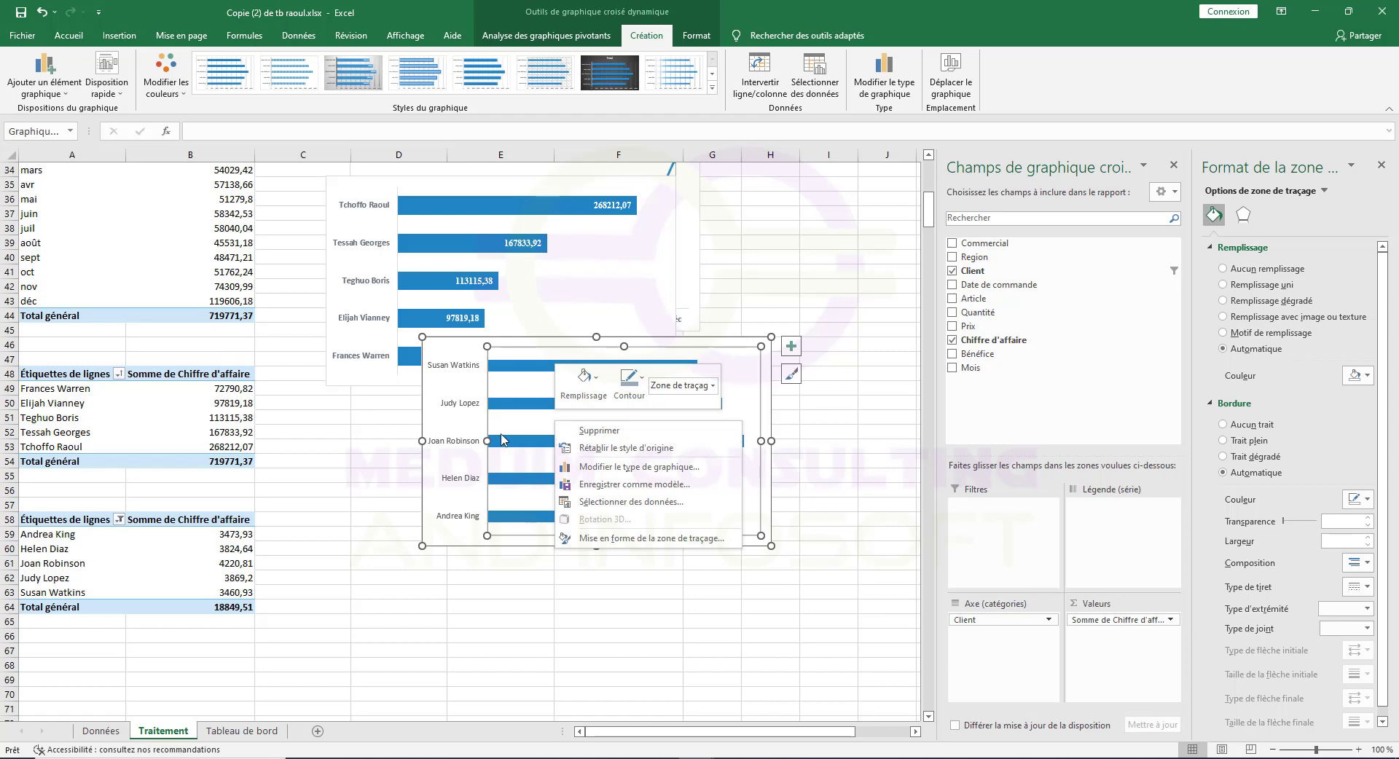
pyautogui.press('Escape')
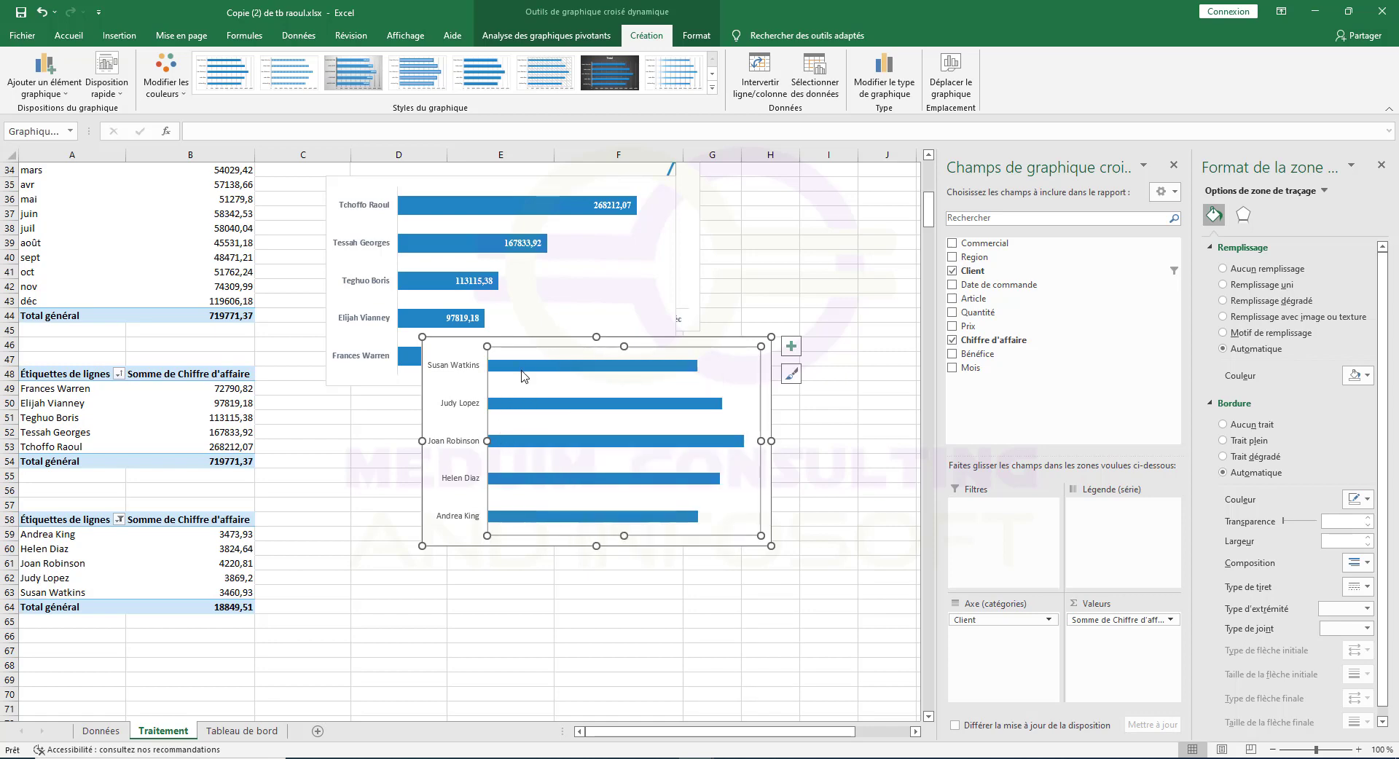
pyautogui.rightClick(569, 366)
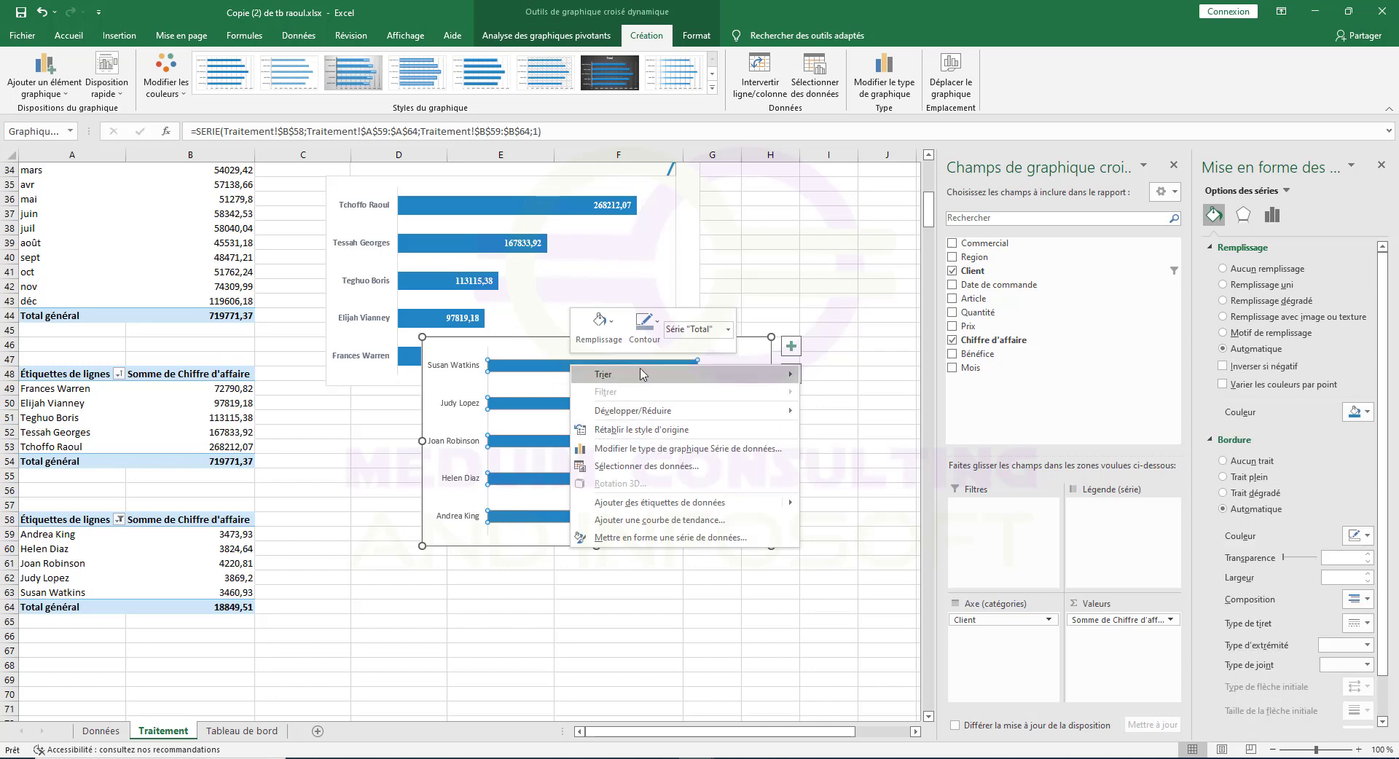
pyautogui.moveTo(645, 375)
pyautogui.click(906, 377)
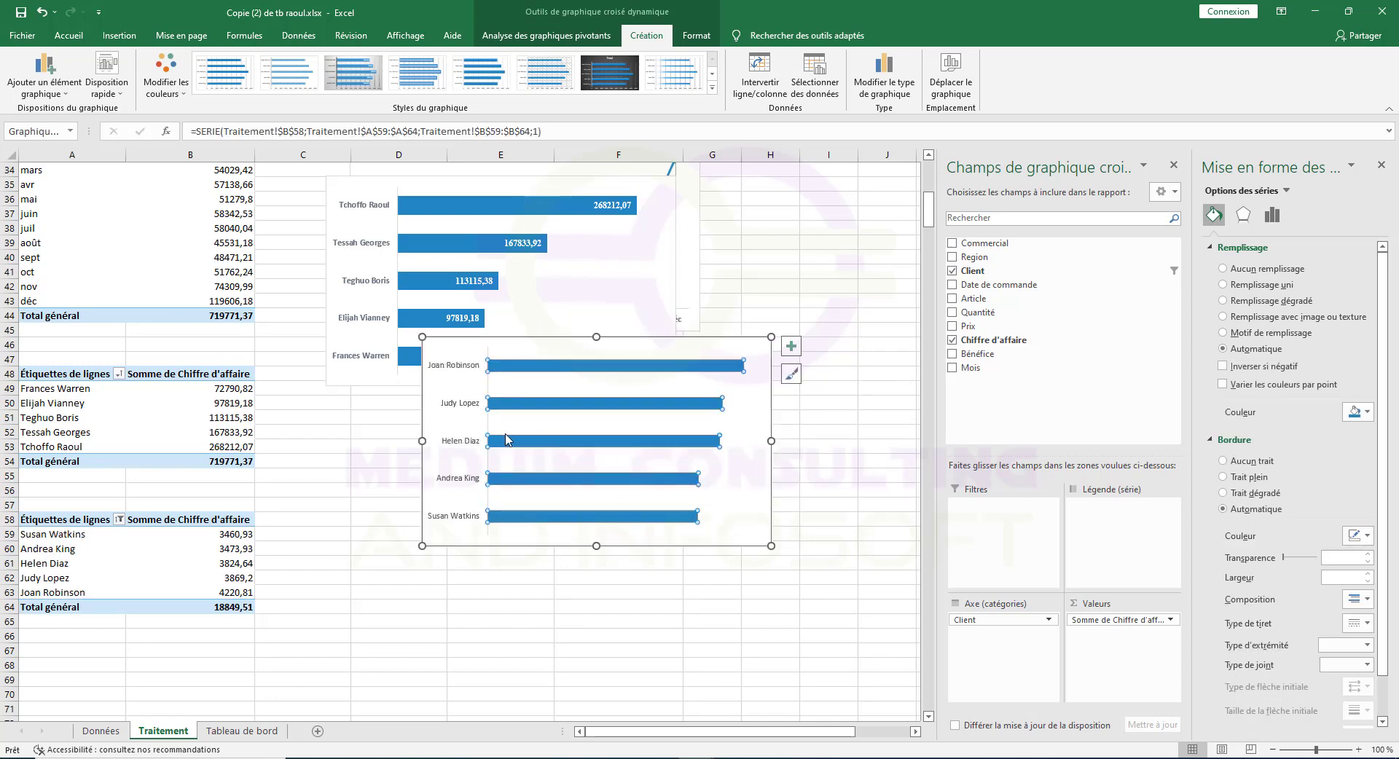
# Set the gap width (Largeur de l'intervalle) of the Client chart's data series to 100 %.
pyautogui.click(625, 406)
pyautogui.rightClick(625, 405)
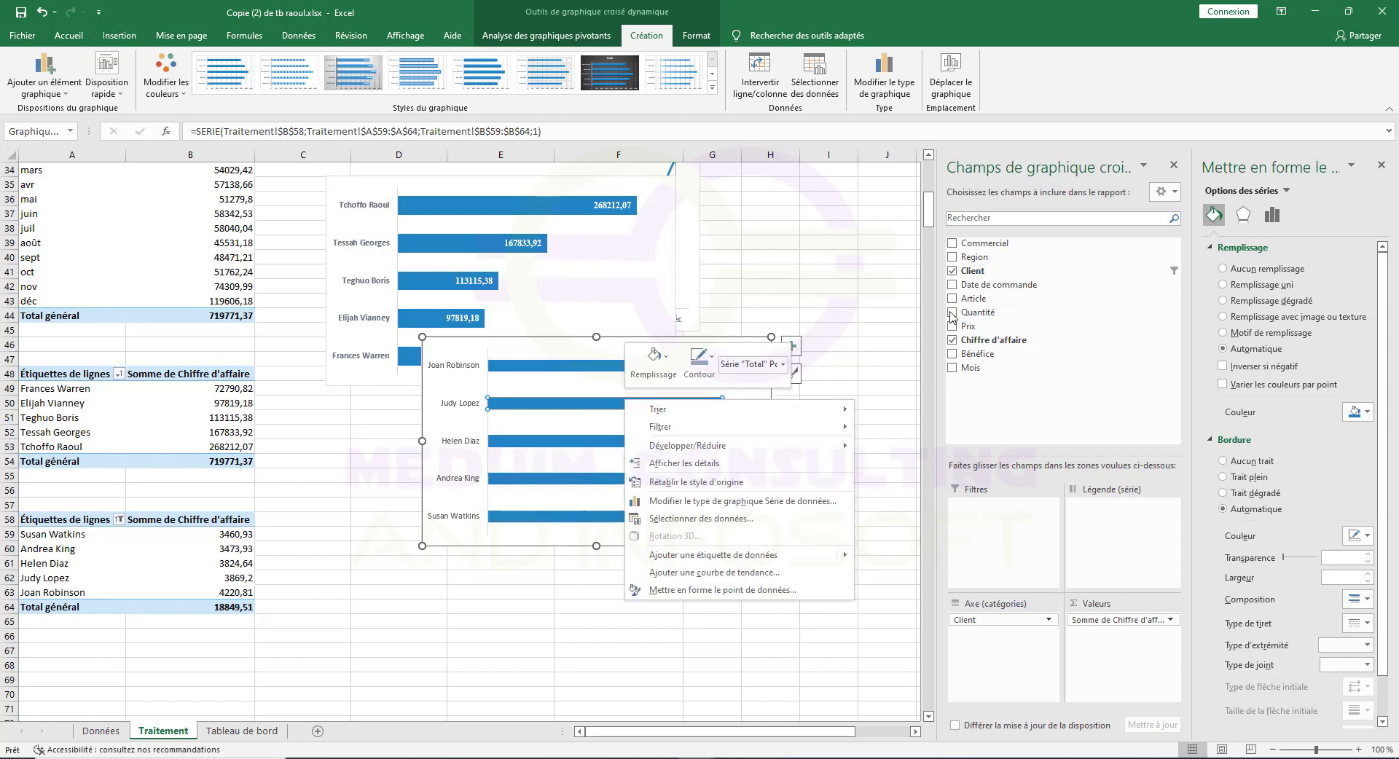
pyautogui.click(880, 337)
pyautogui.click(676, 353)
pyautogui.click(621, 369)
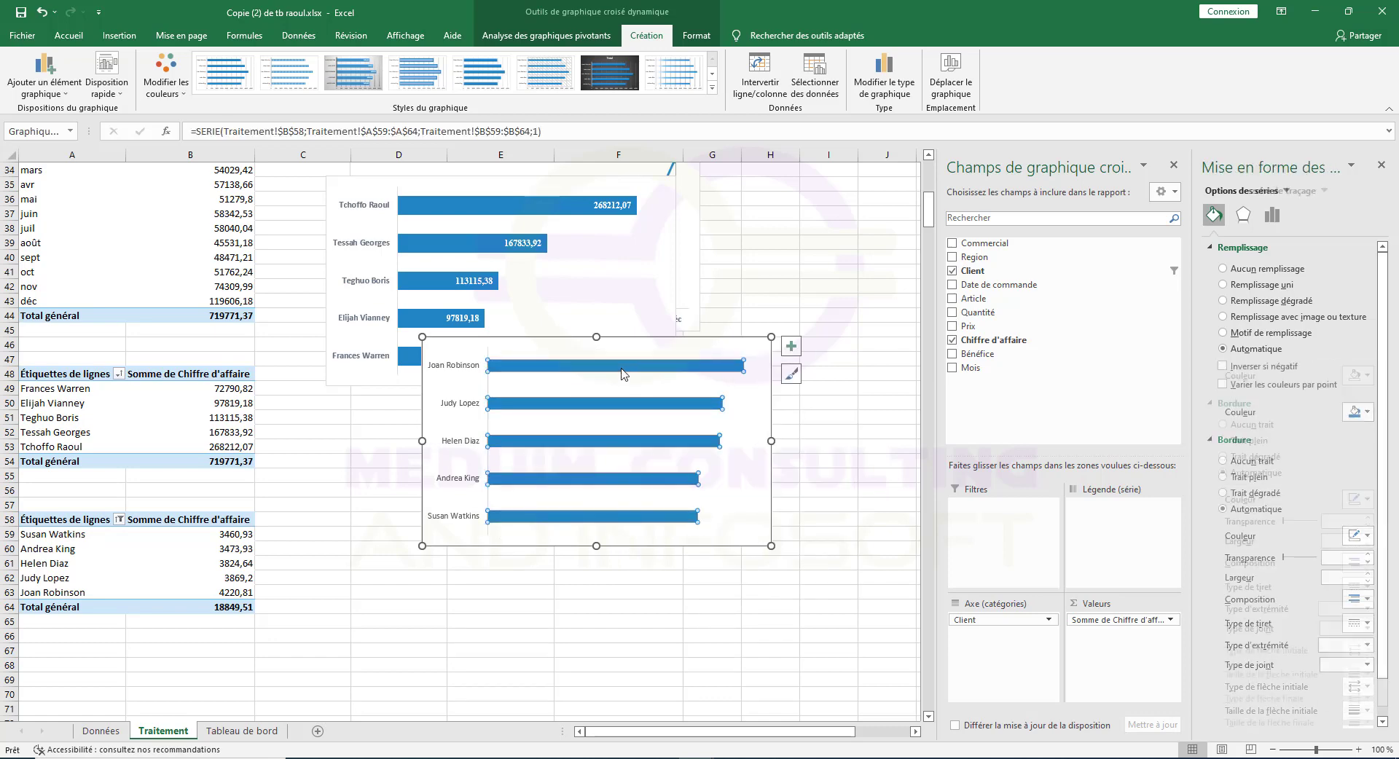
pyautogui.rightClick(605, 370)
pyautogui.click(704, 538)
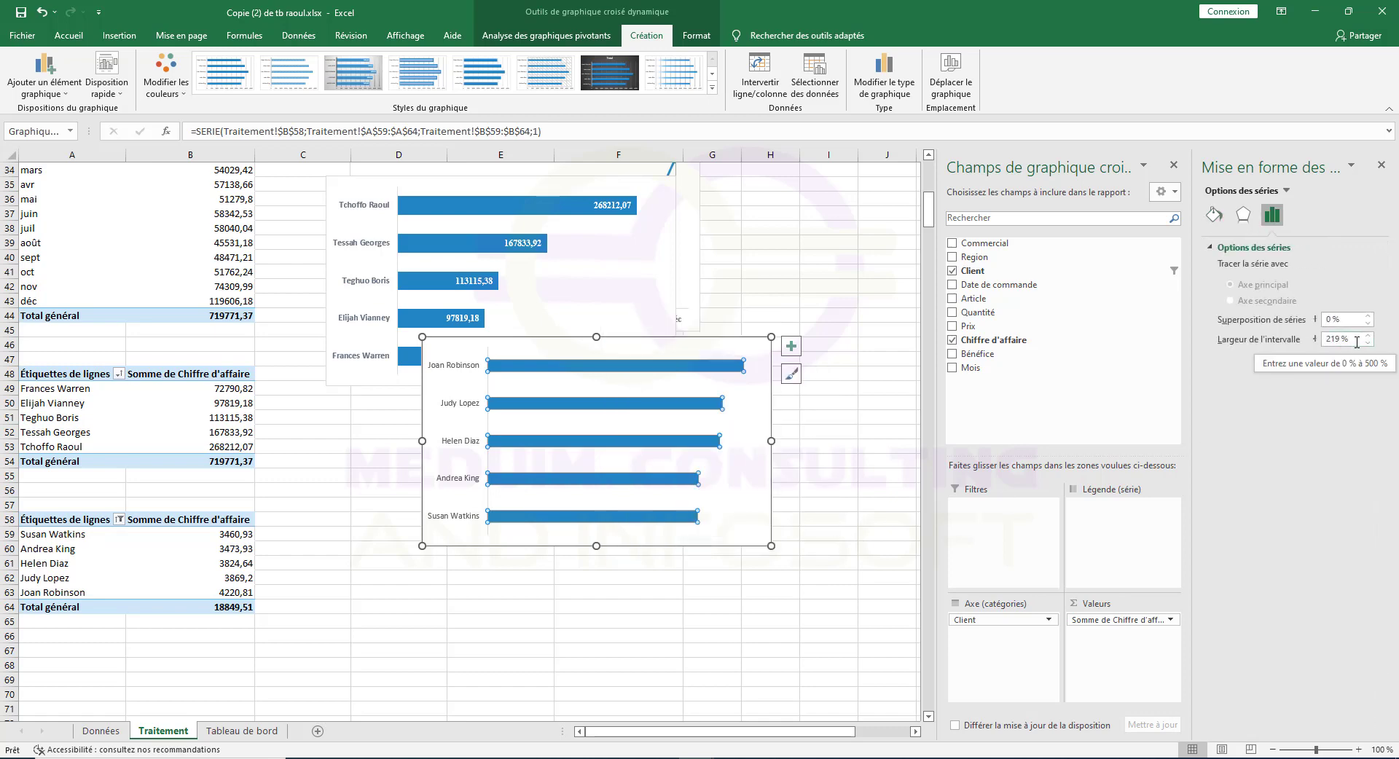
pyautogui.moveTo(1356, 343); pyautogui.dragTo(1277, 338)
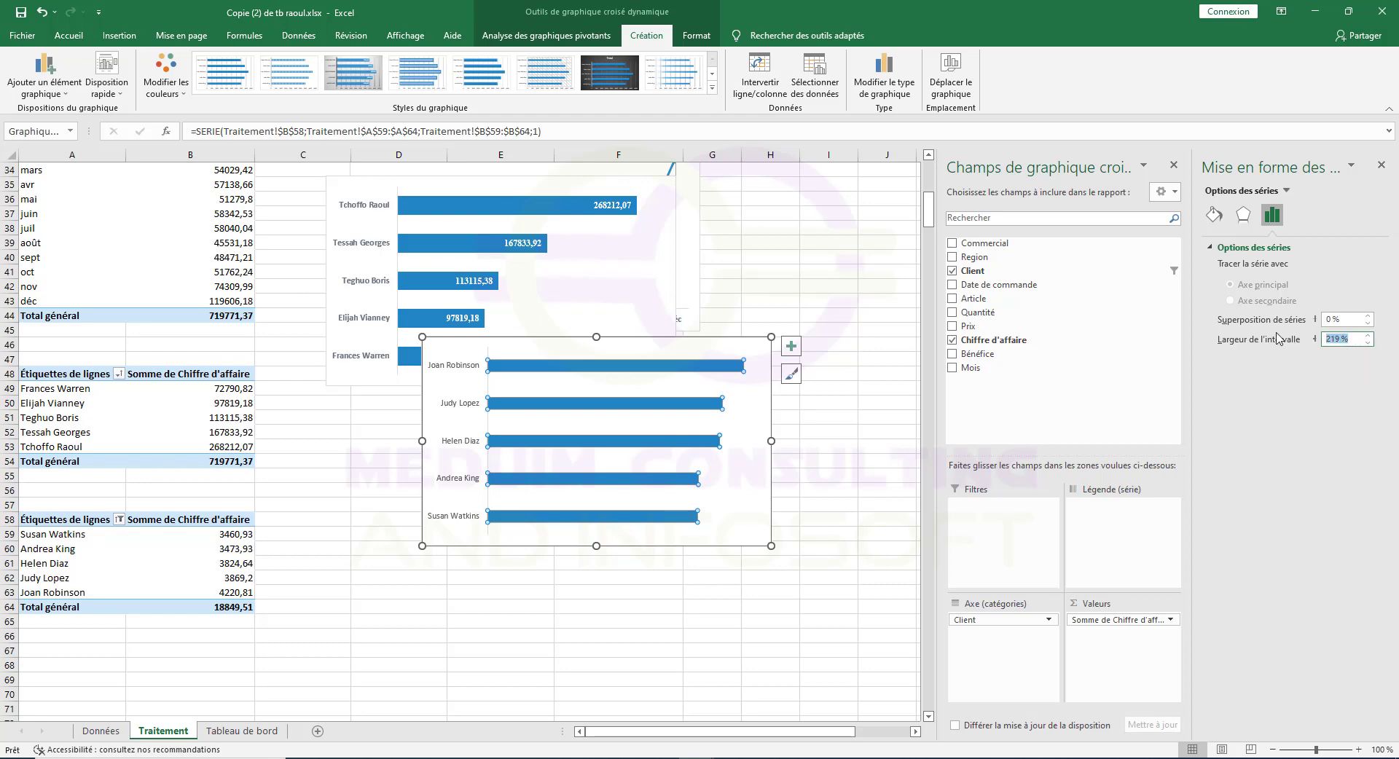
pyautogui.press('Return')
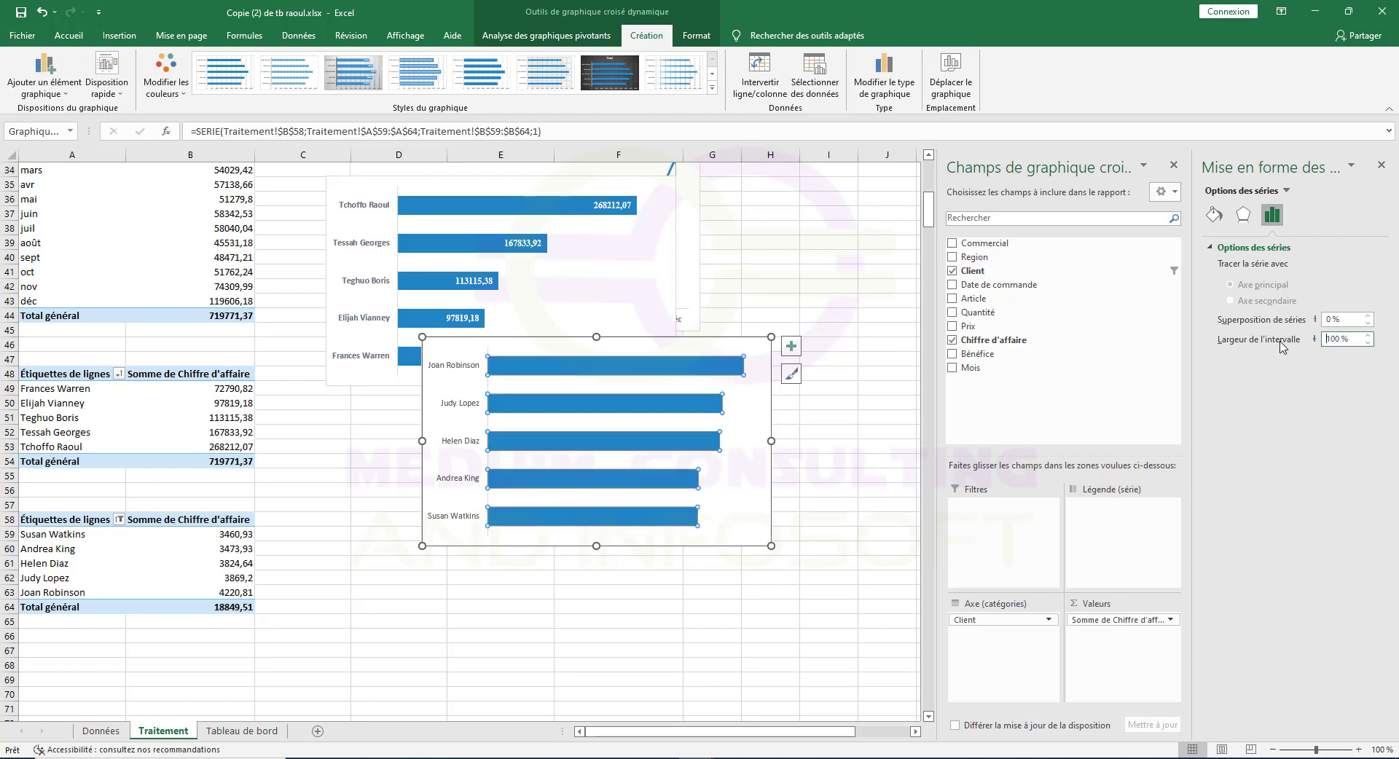
# Move the Client bar chart on the Traitement sheet clear of the Commercial bar chart, placing it below that chart.
pyautogui.click(753, 518)
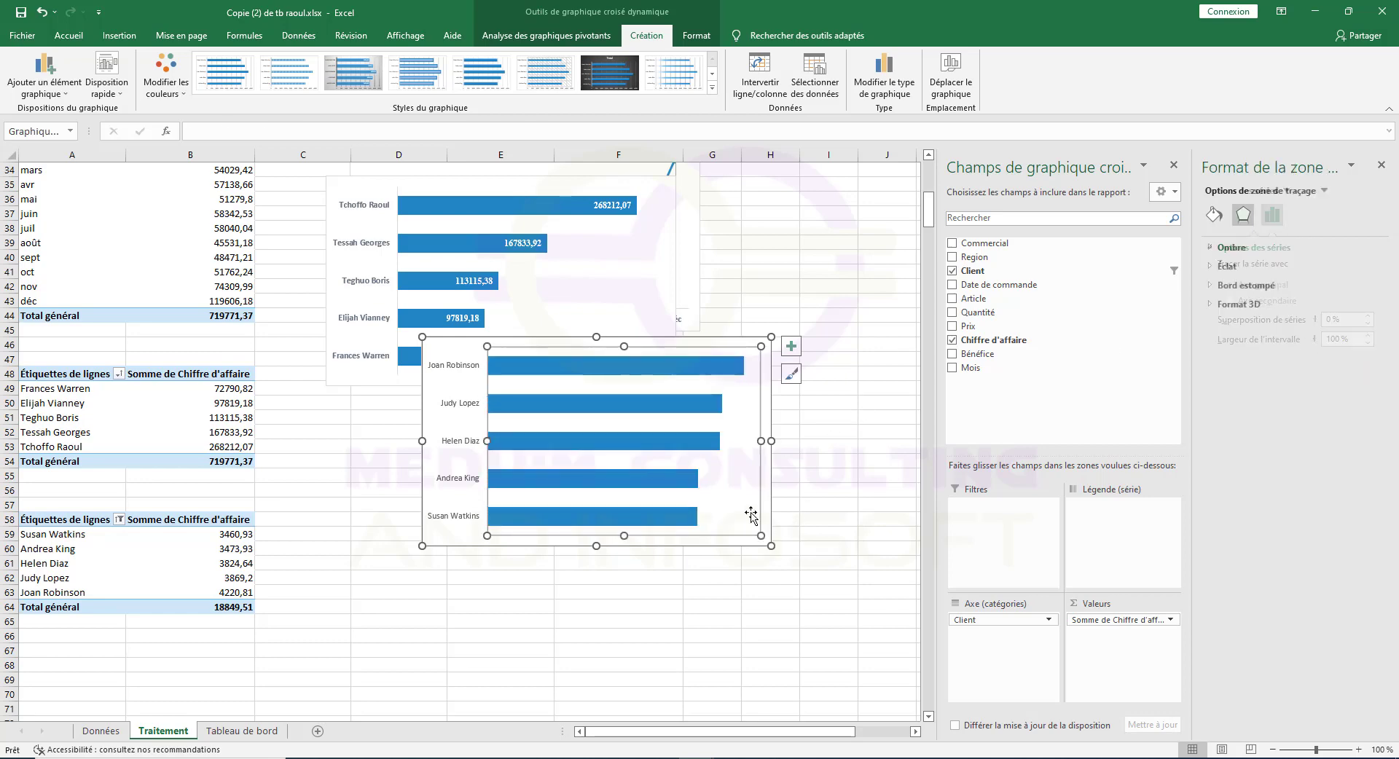
pyautogui.click(829, 508)
pyautogui.click(540, 351)
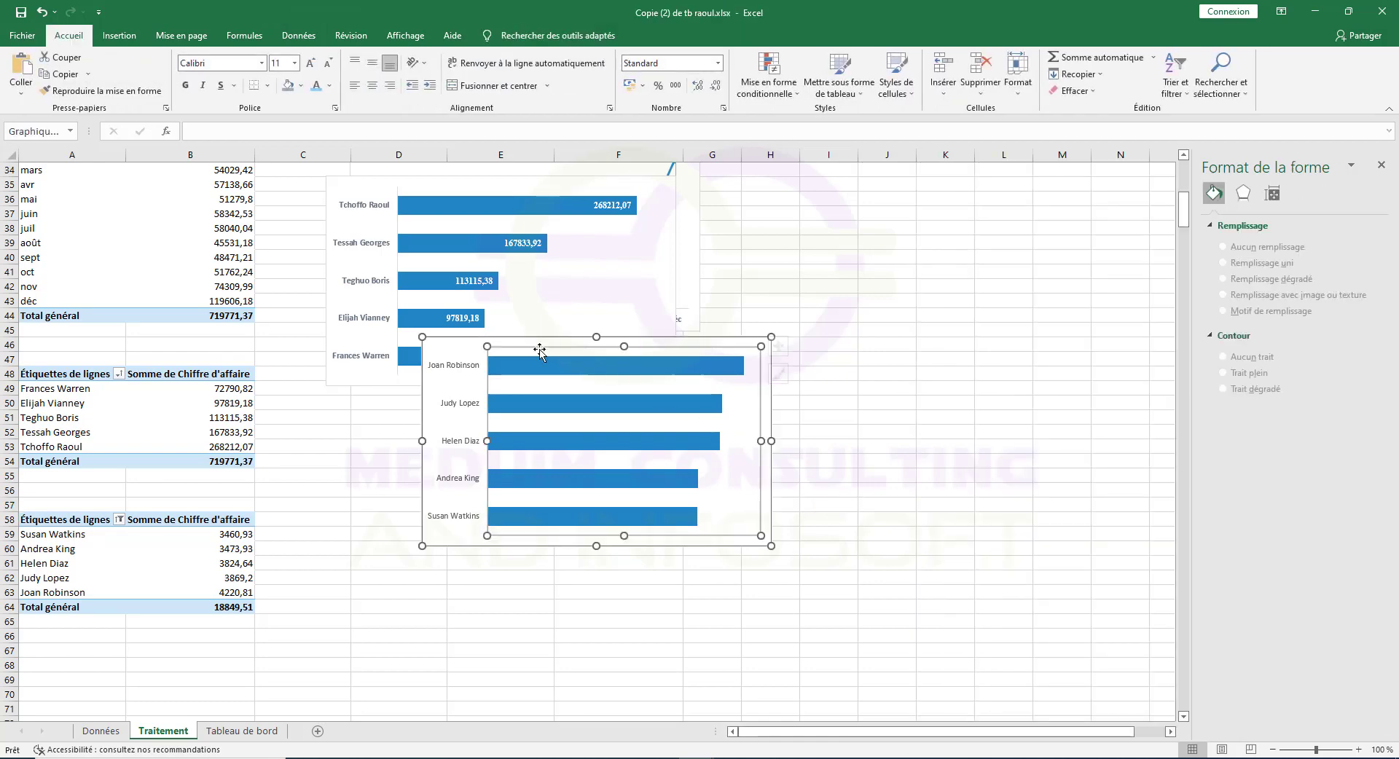
pyautogui.moveTo(557, 339); pyautogui.dragTo(475, 450)
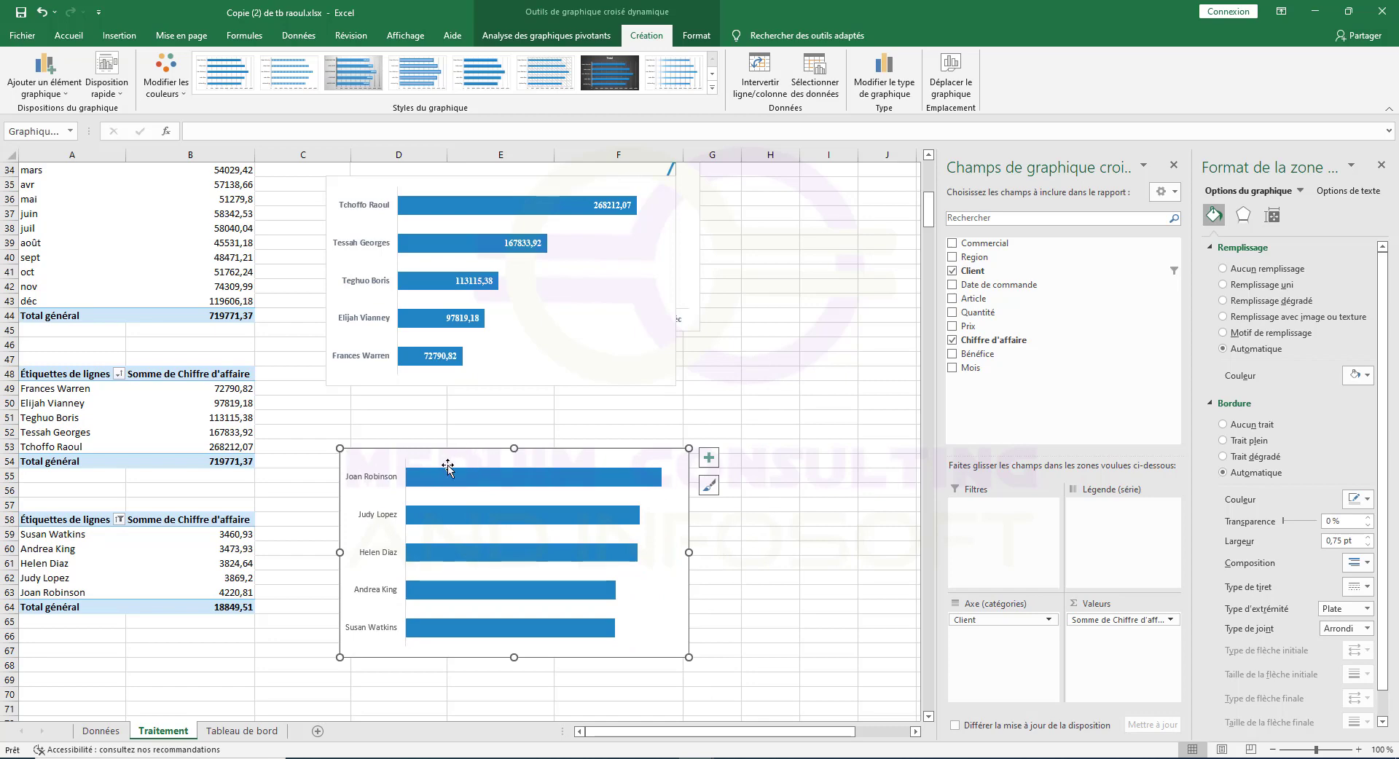
# Format the Client chart's category axis labels in bold Times New Roman.
pyautogui.moveTo(452, 482)
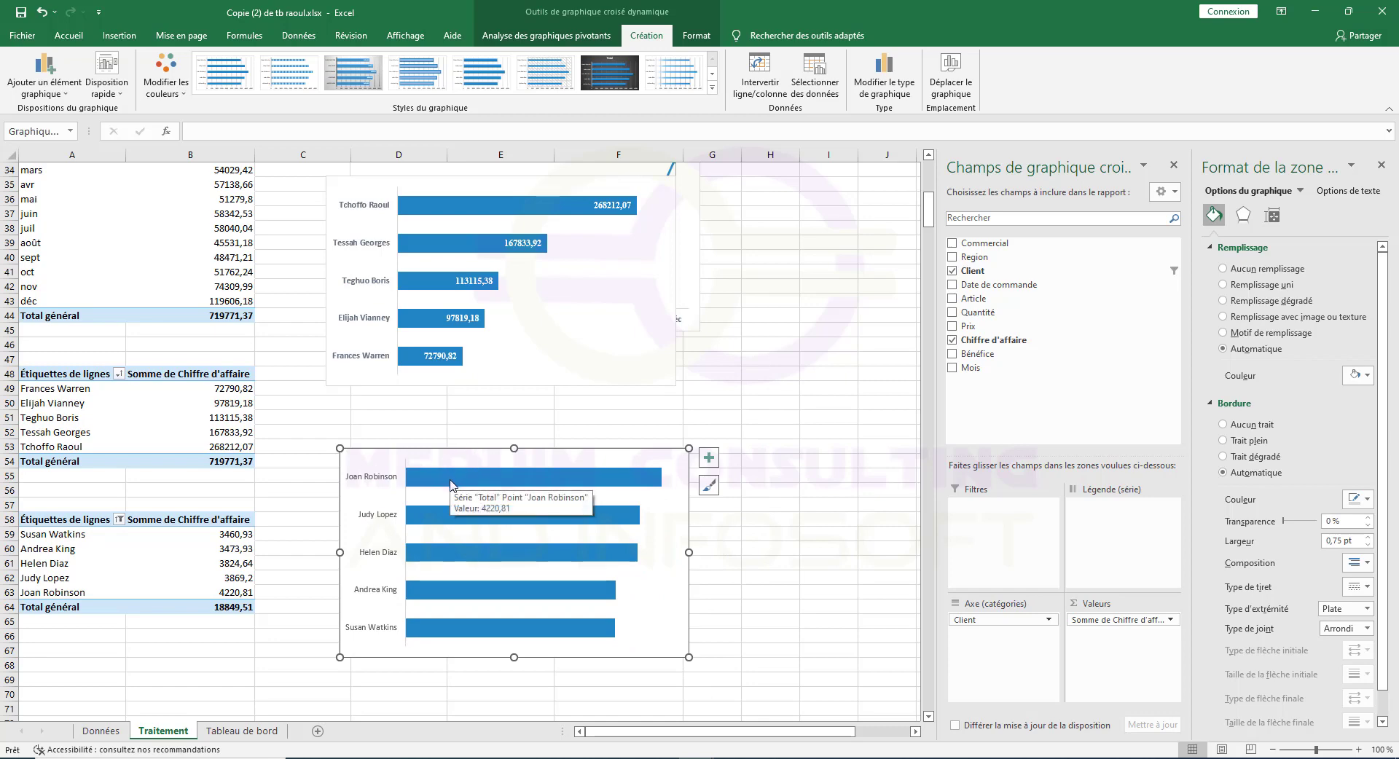
pyautogui.click(354, 479)
pyautogui.click(68, 35)
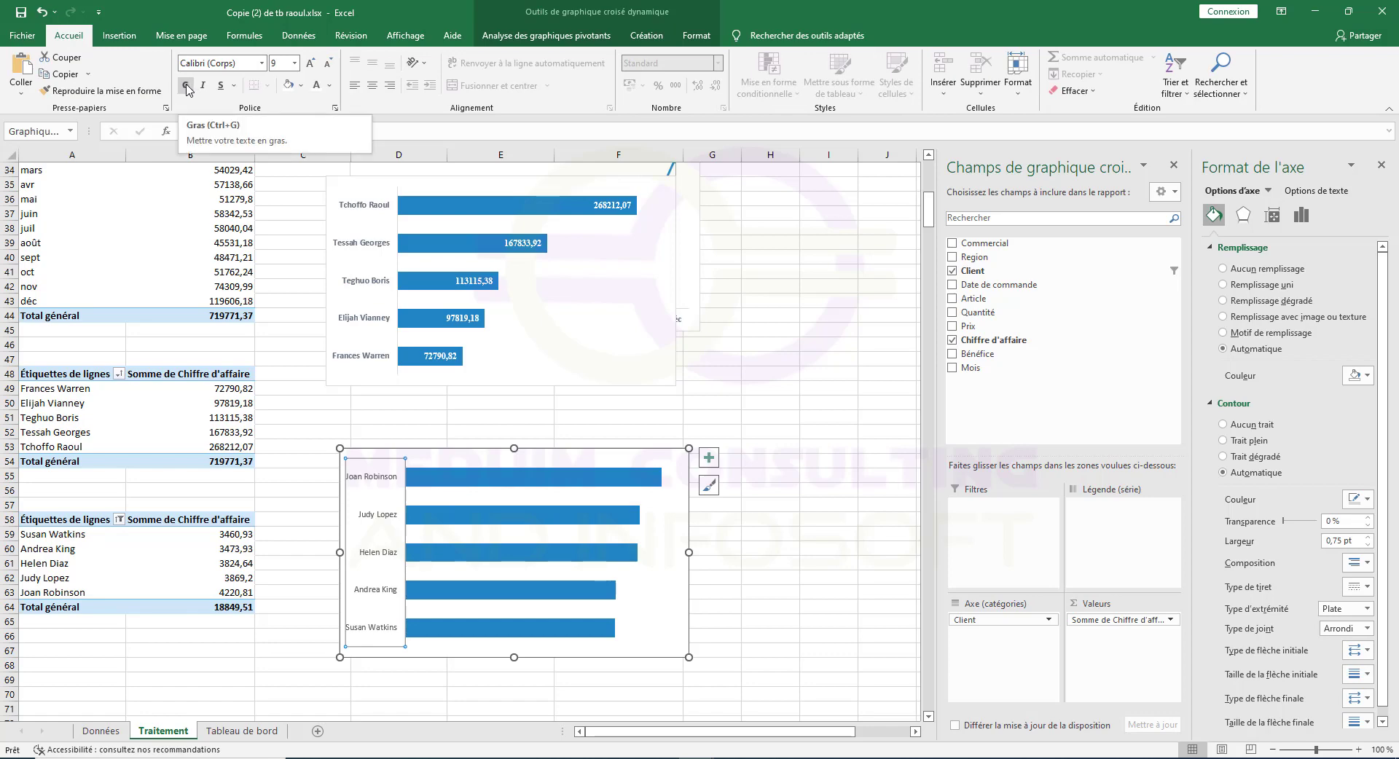
pyautogui.click(187, 86)
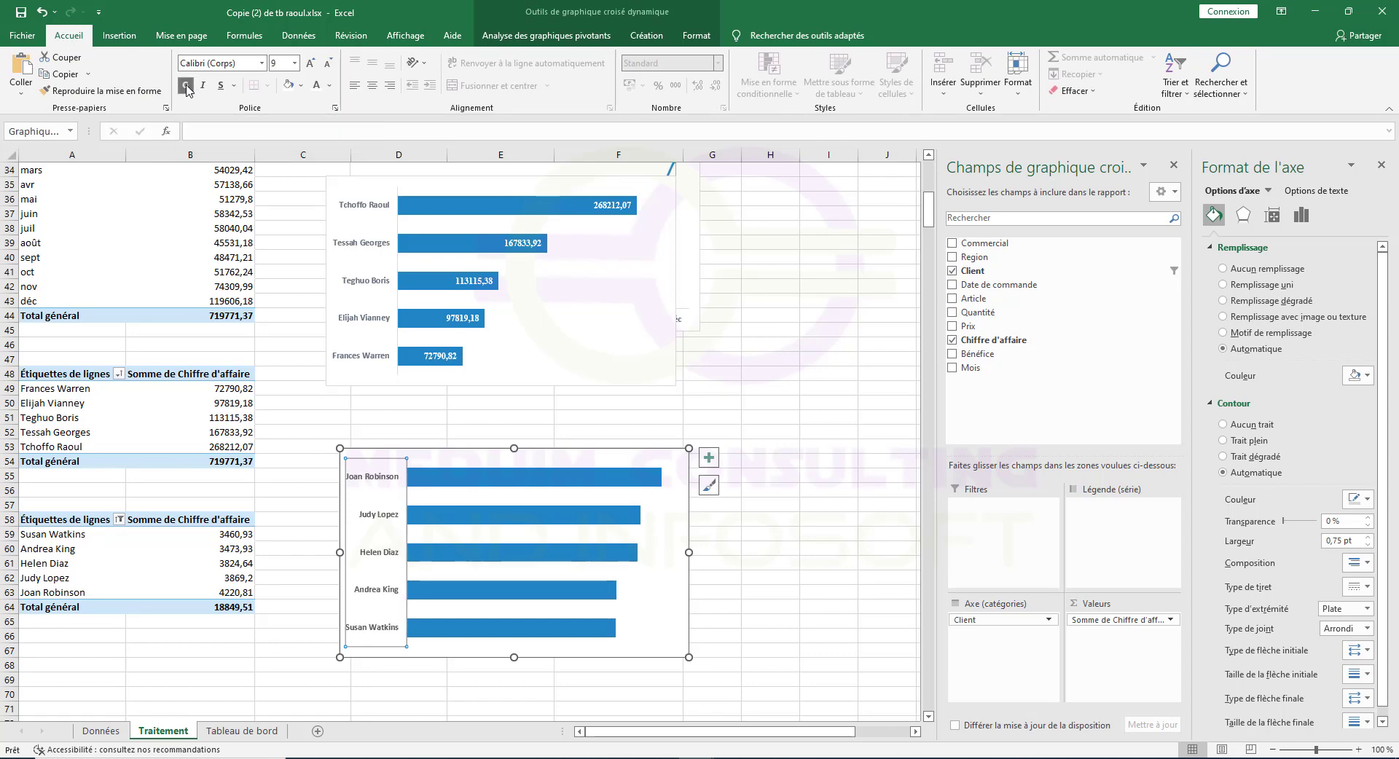
pyautogui.click(263, 63)
pyautogui.click(252, 151)
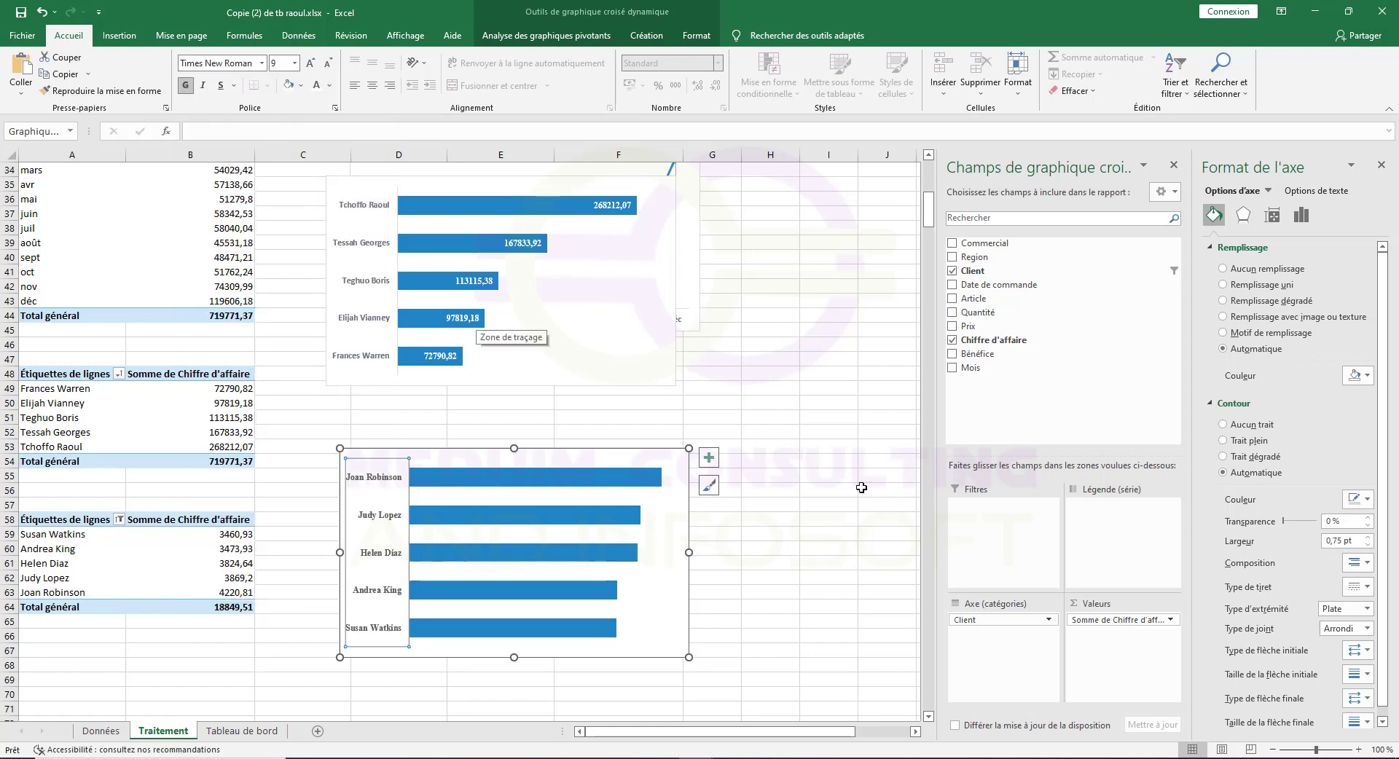
pyautogui.click(800, 540)
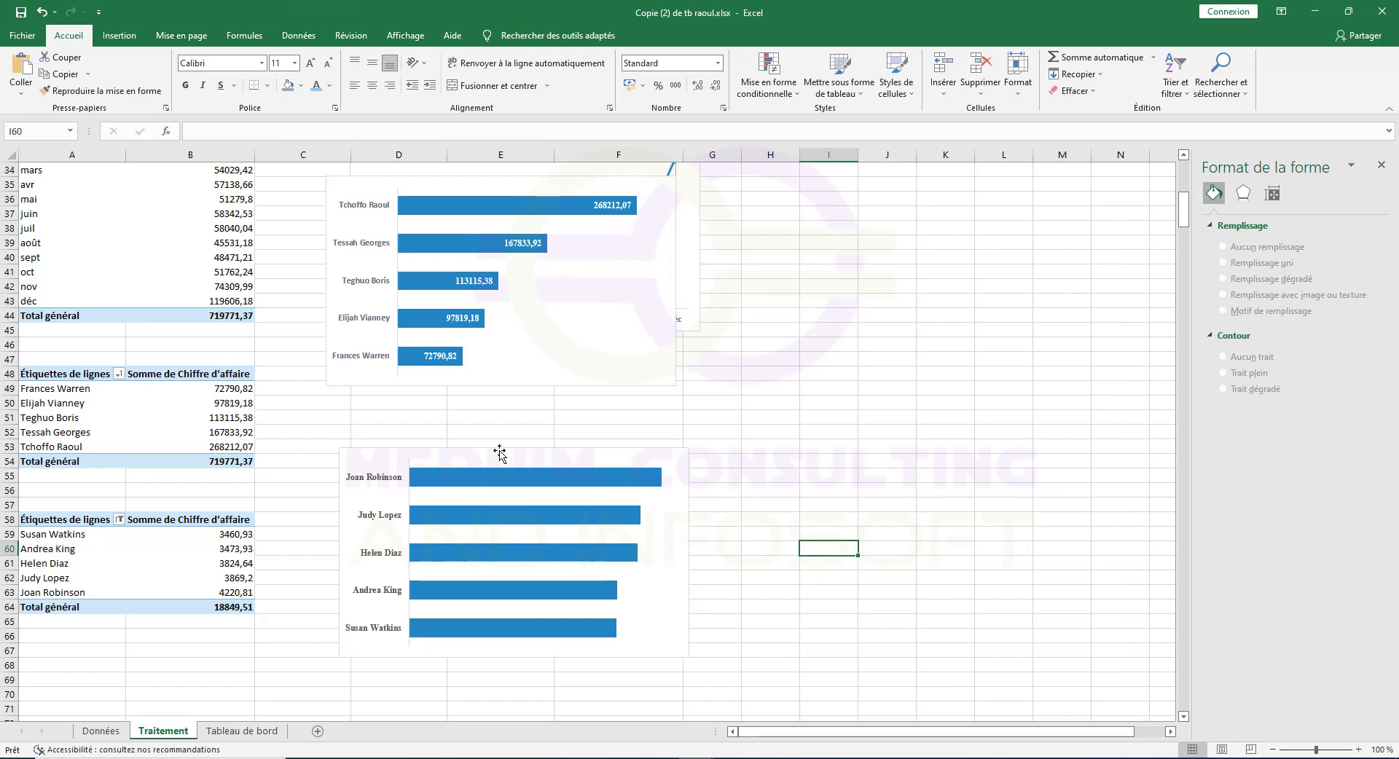
# Copy the Client chart onto the Tableau de bord sheet and place it below the Tendance des ventes chart.
pyautogui.click(499, 451)
pyautogui.doubleClick(499, 451)
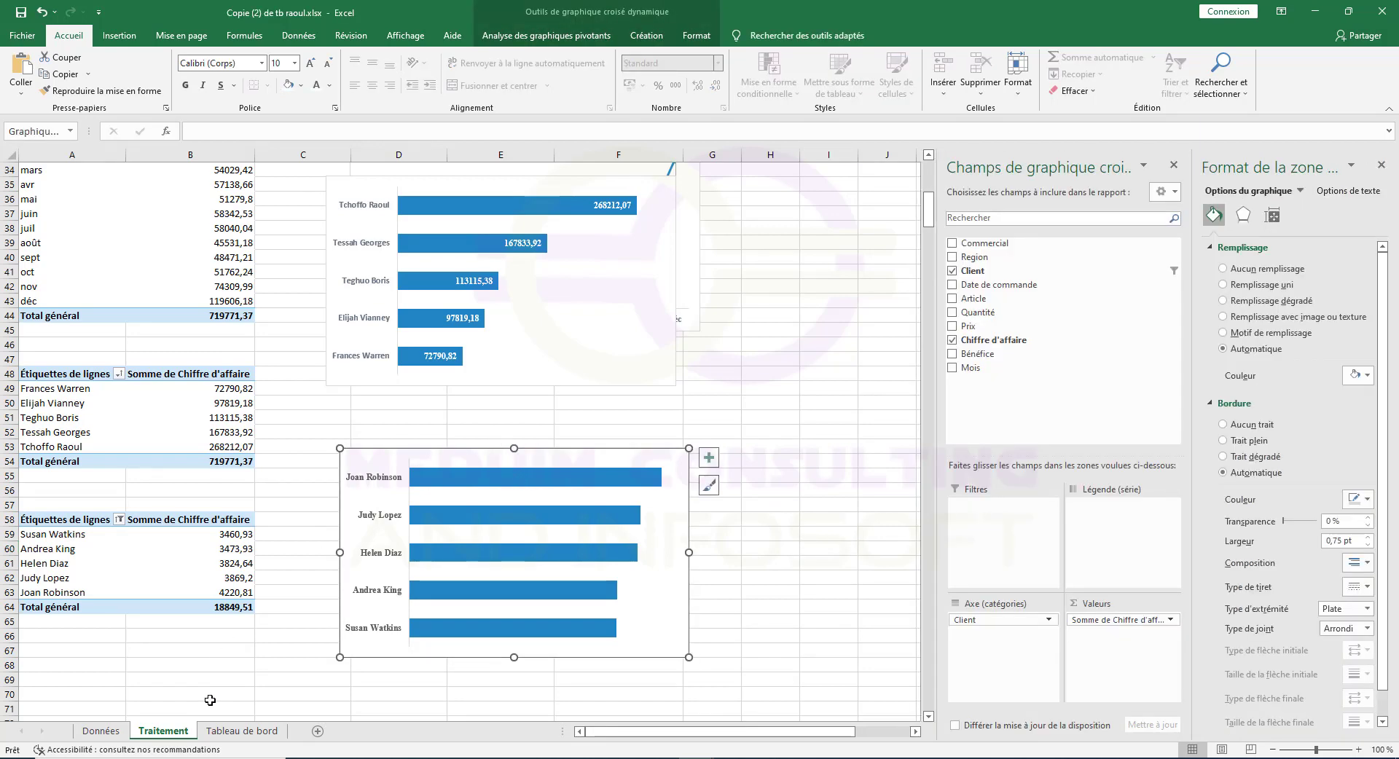
pyautogui.click(242, 731)
pyautogui.click(429, 575)
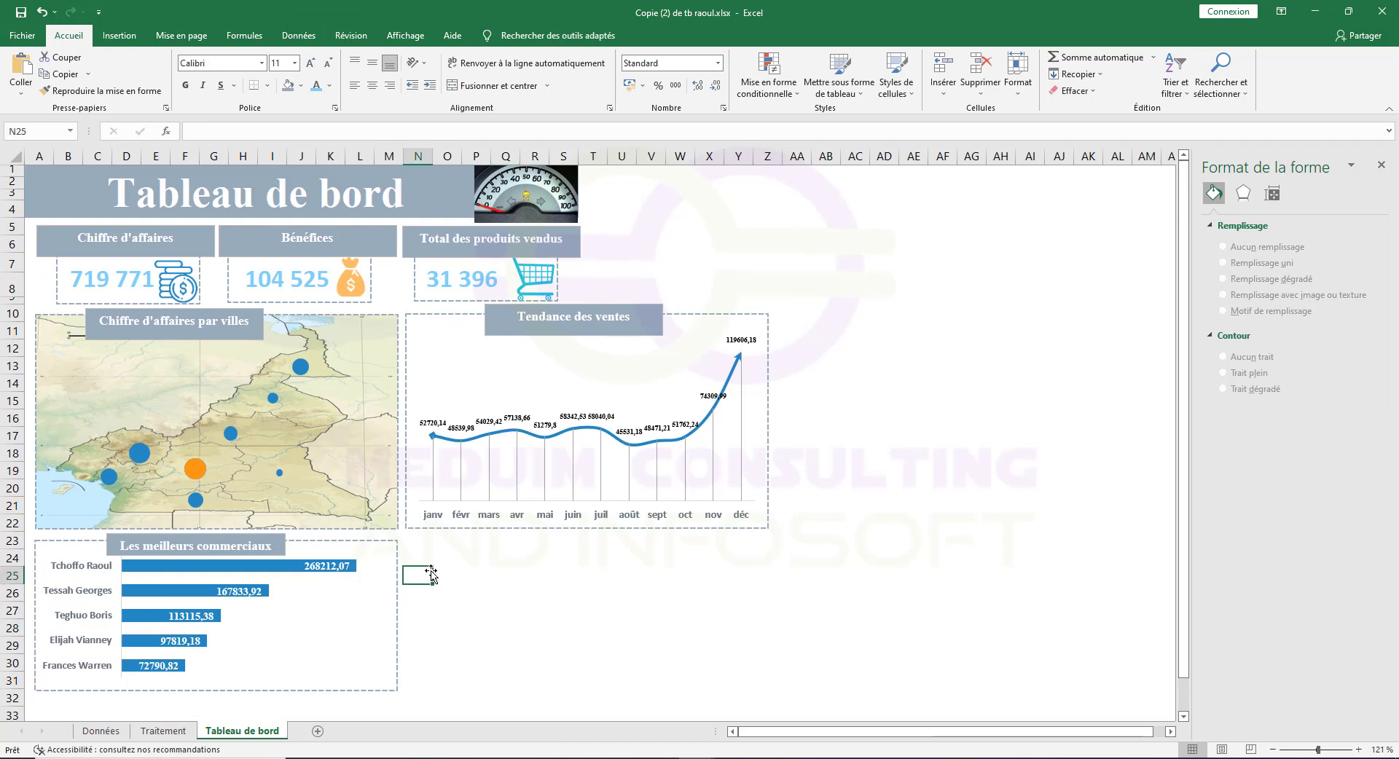
pyautogui.hotkey('ctrl', 'v')
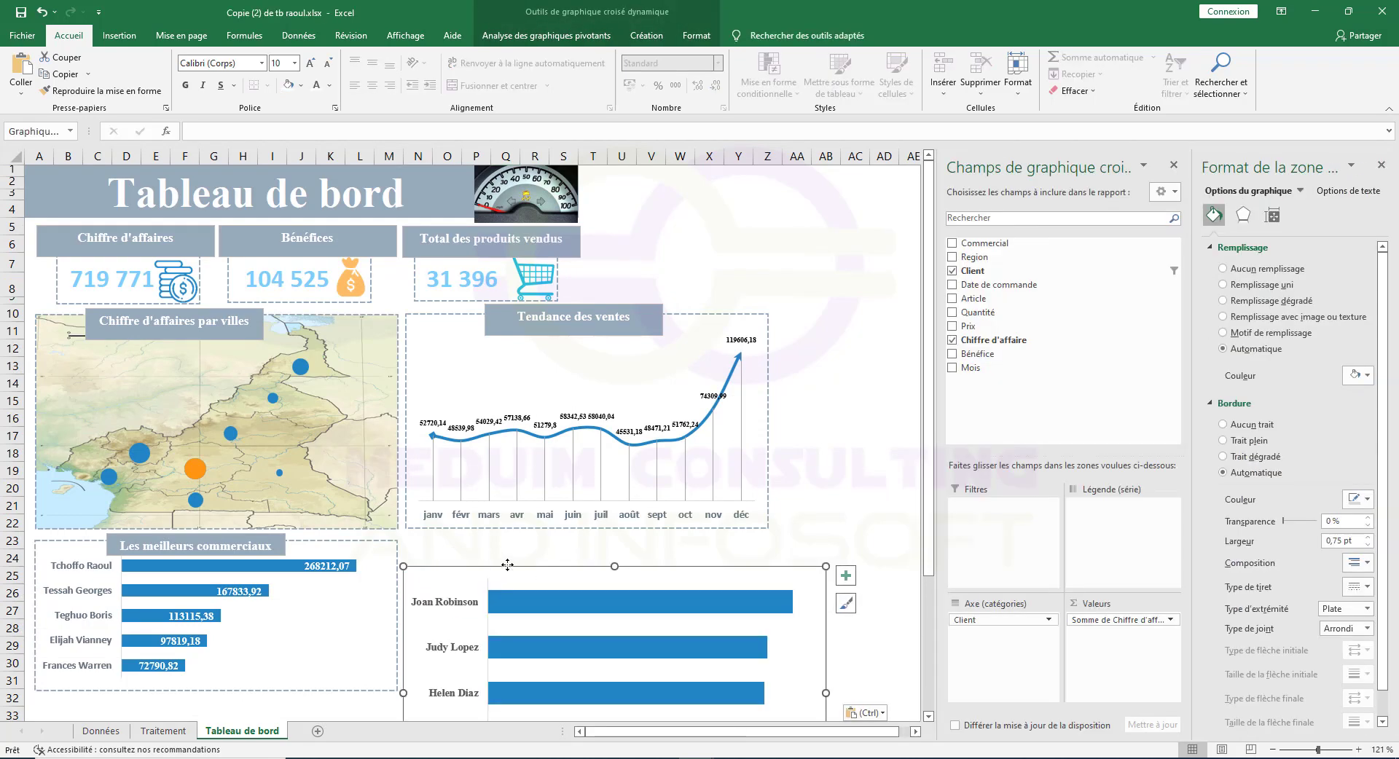
pyautogui.moveTo(508, 565); pyautogui.dragTo(509, 535)
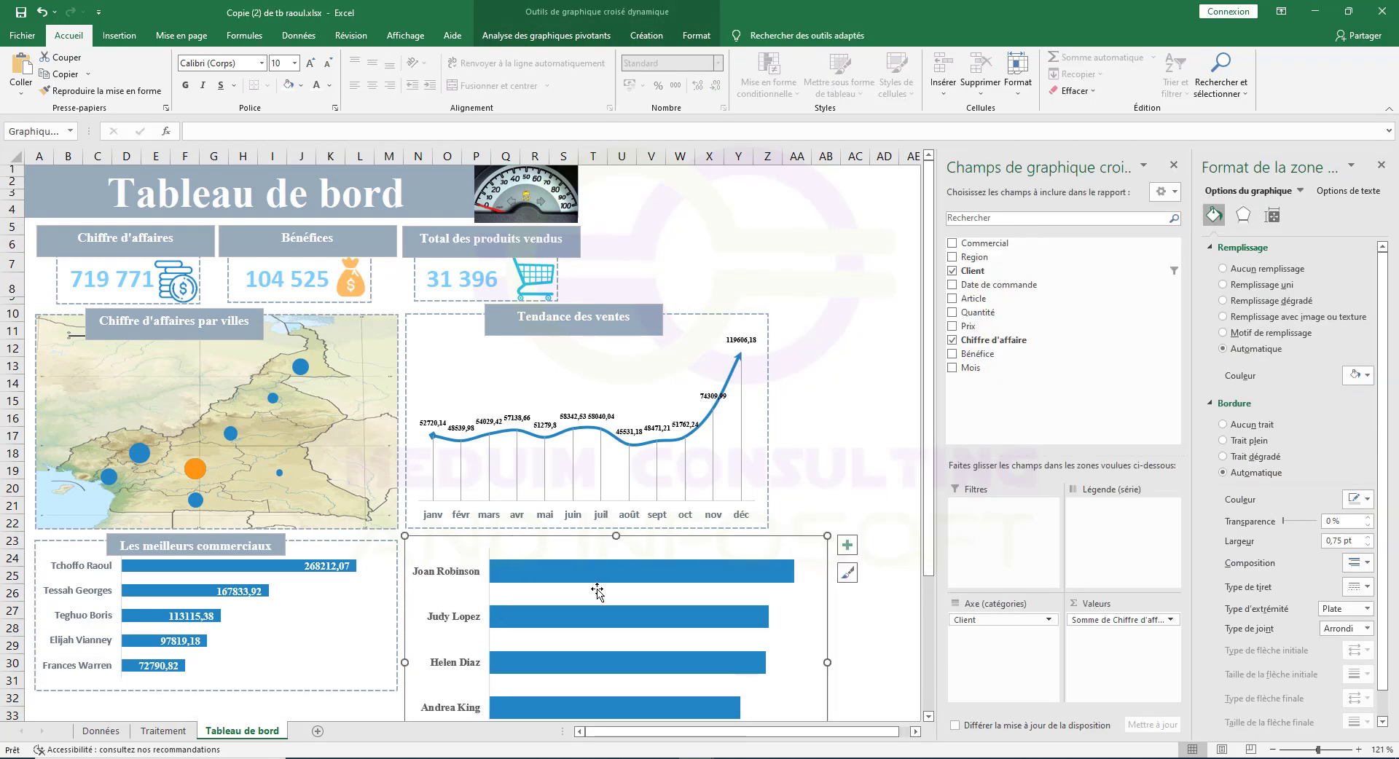
pyautogui.scroll(-2, 597, 592)
pyautogui.moveTo(616, 702)
pyautogui.mouseDown()
pyautogui.moveTo(618, 594)
pyautogui.moveTo(618, 705)
pyautogui.mouseUp()
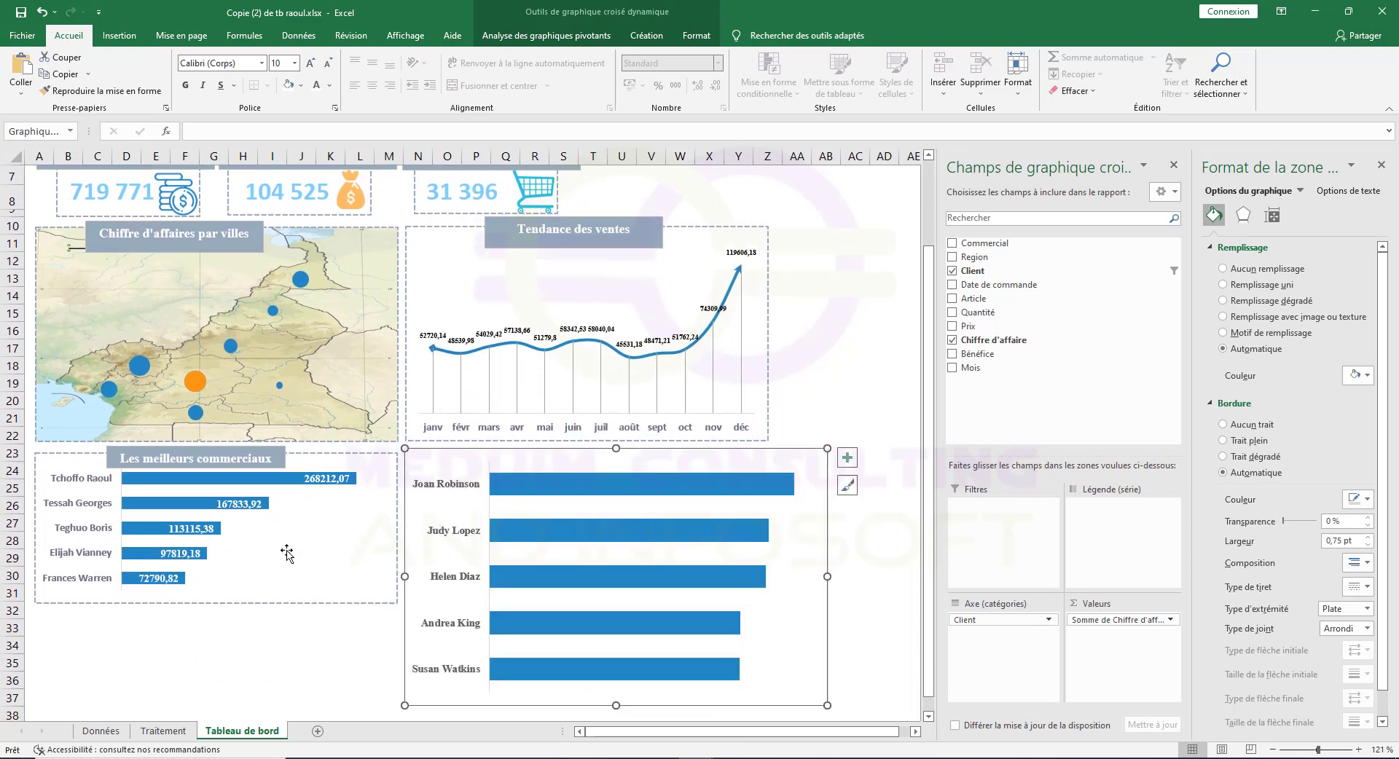
# Set the Client chart's height to 4,5 cm and align it level with the Les meilleurs commerciaux chart.
pyautogui.click(399, 537)
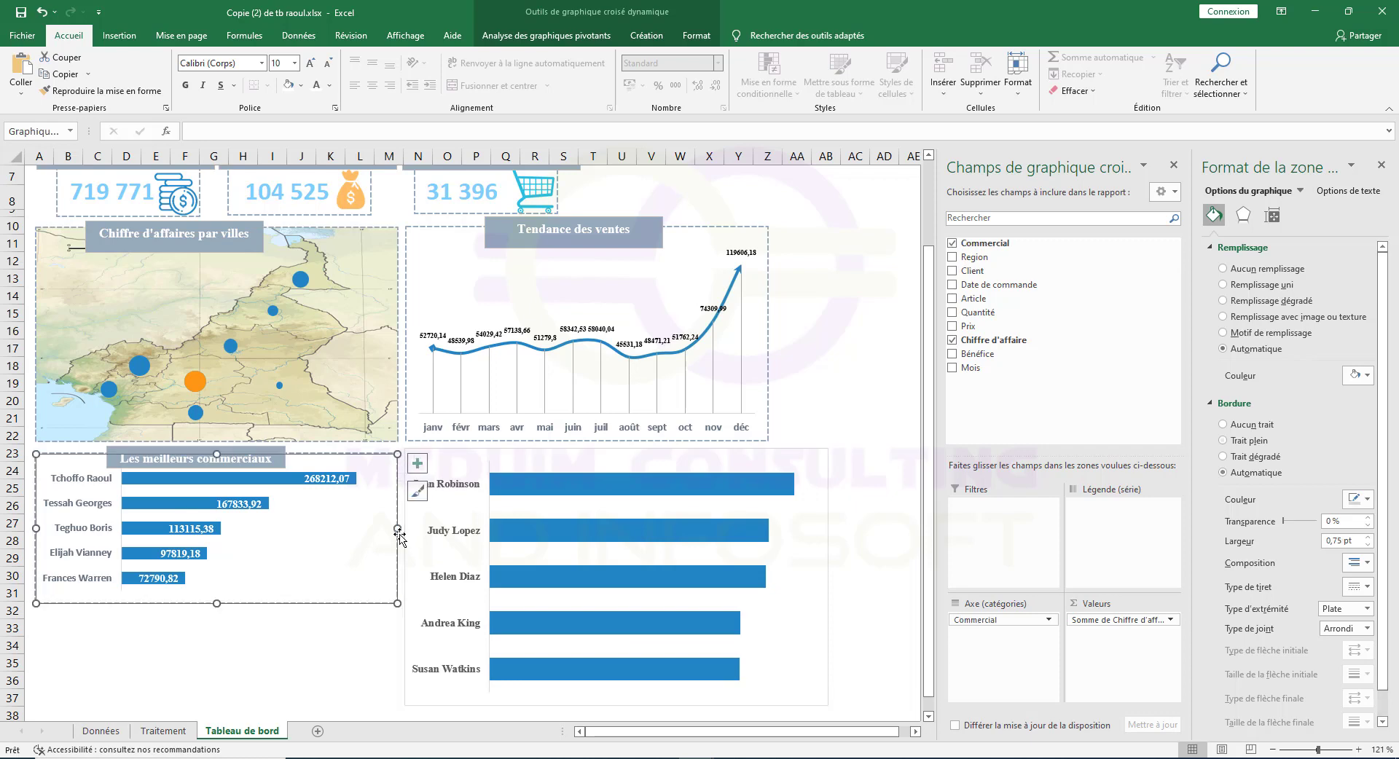
pyautogui.click(694, 40)
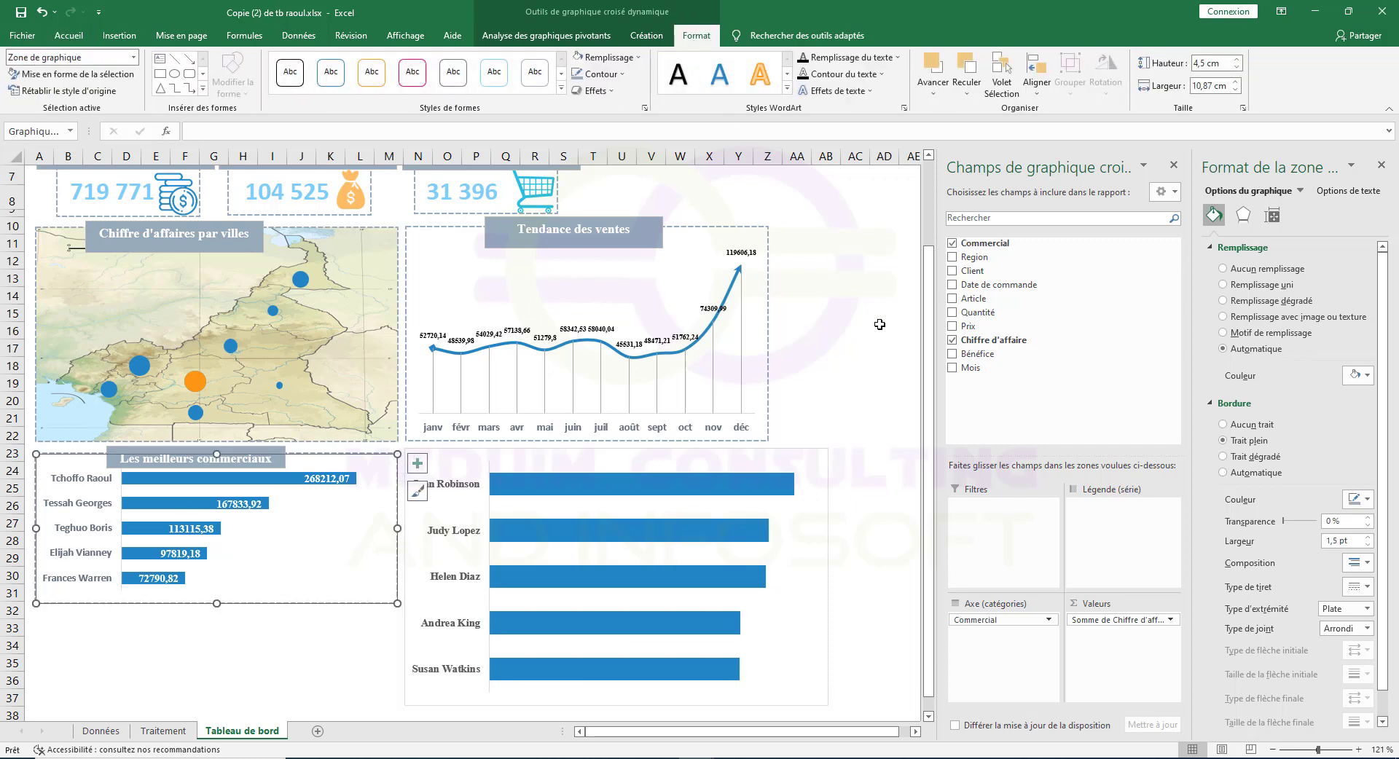
pyautogui.click(612, 448)
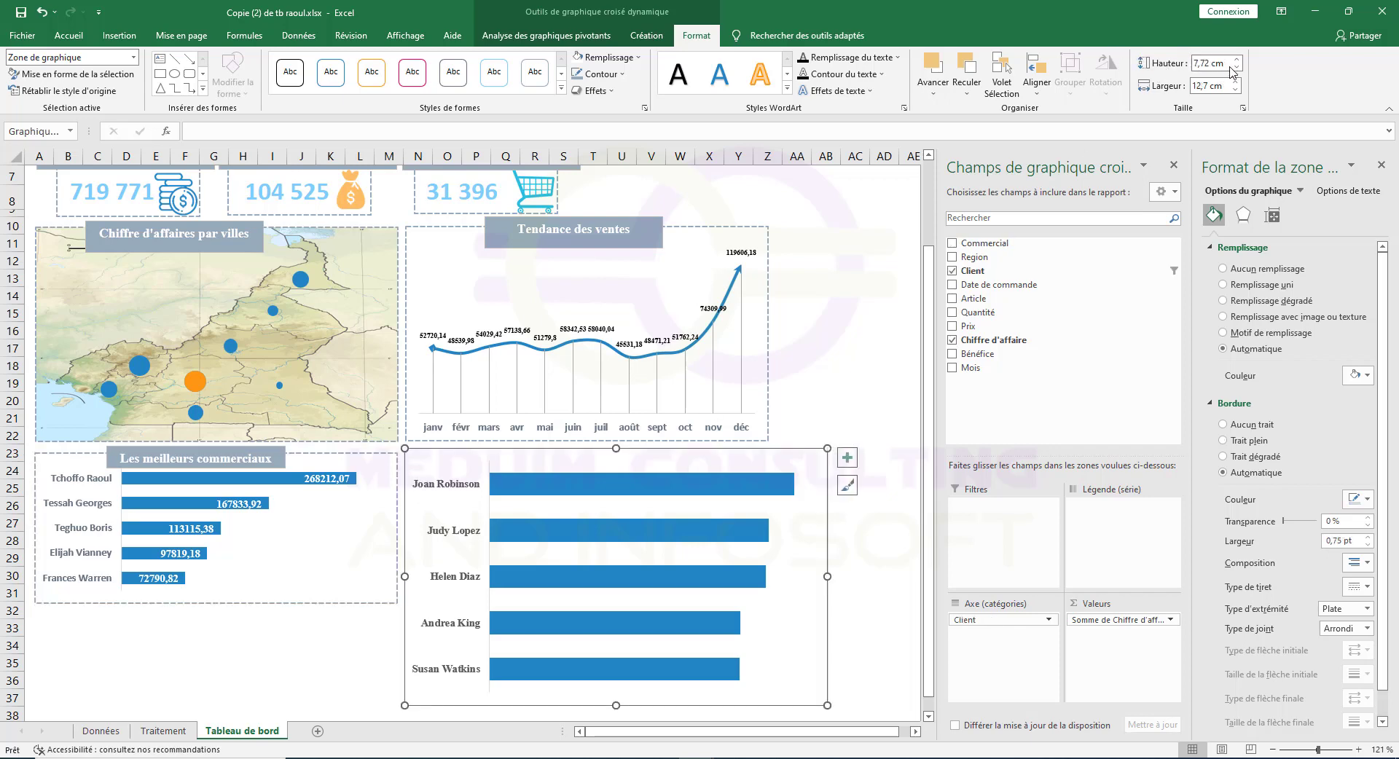
pyautogui.moveTo(1236, 69); pyautogui.dragTo(1238, 68)
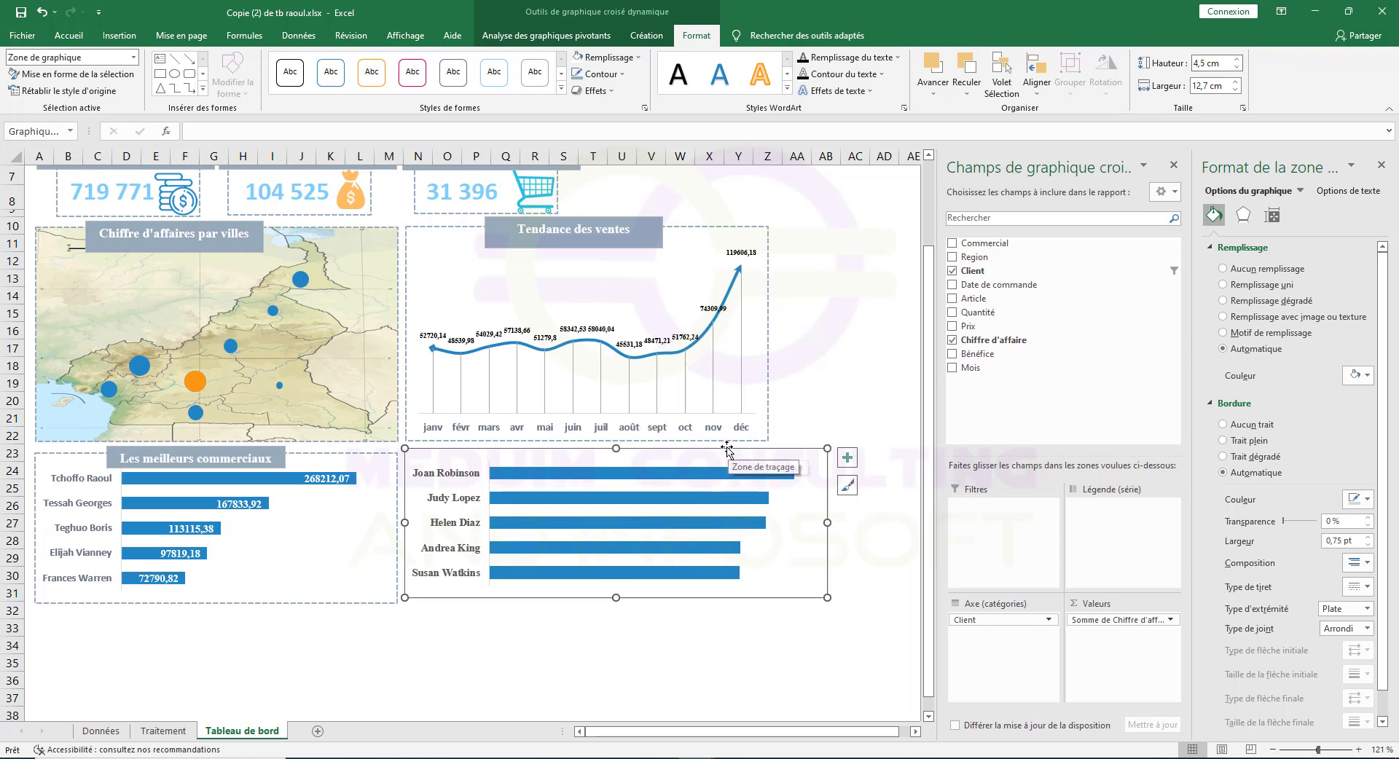
pyautogui.moveTo(729, 449); pyautogui.dragTo(728, 457)
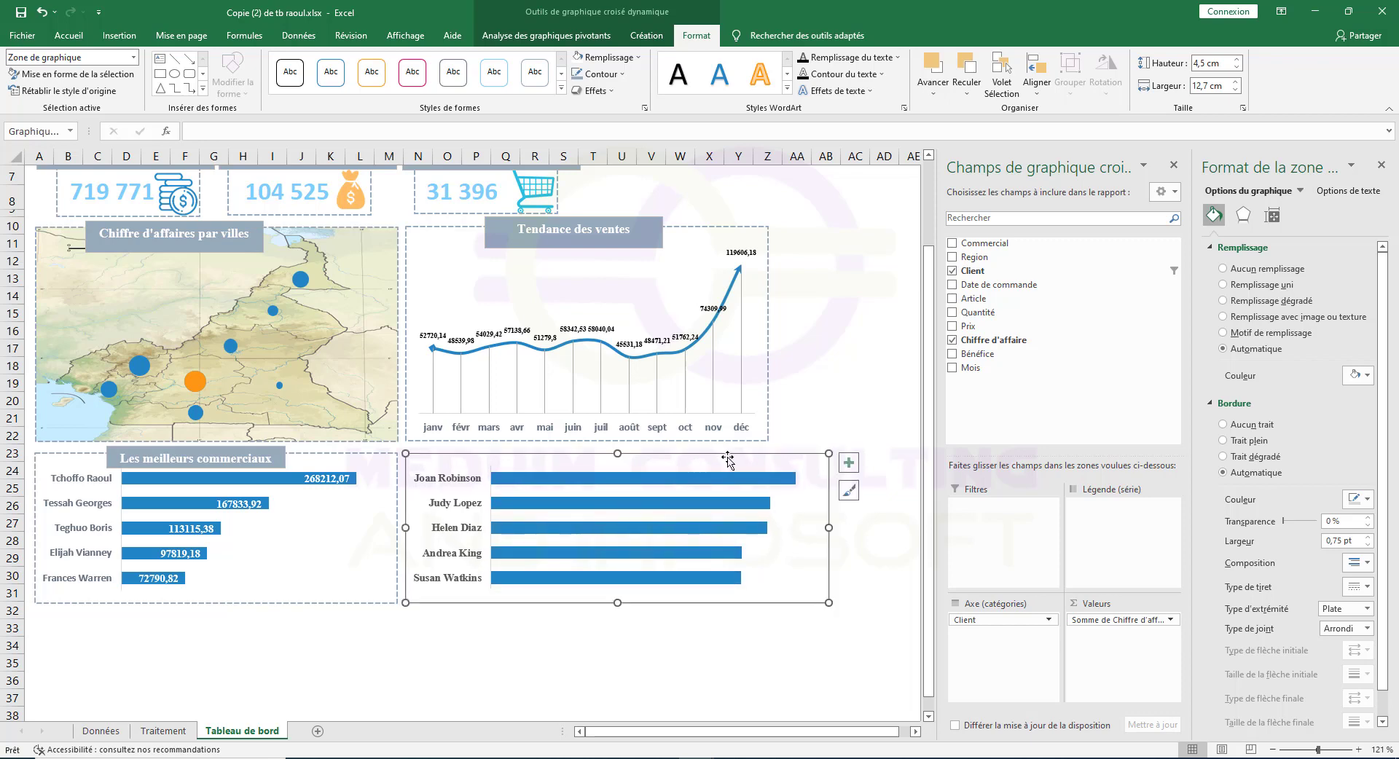
# Set the Client chart's width to 10,87 cm to match the Les meilleurs commerciaux chart.
pyautogui.click(390, 492)
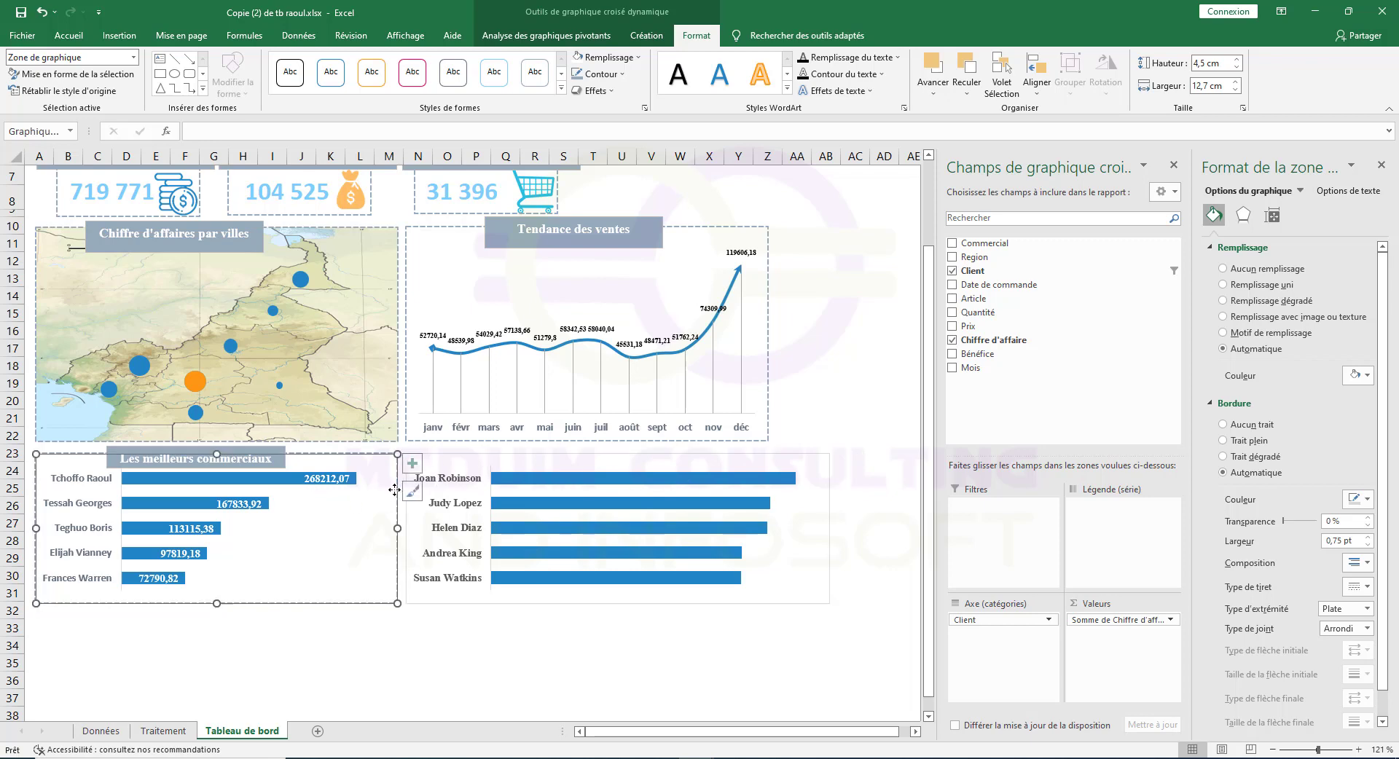
pyautogui.click(786, 459)
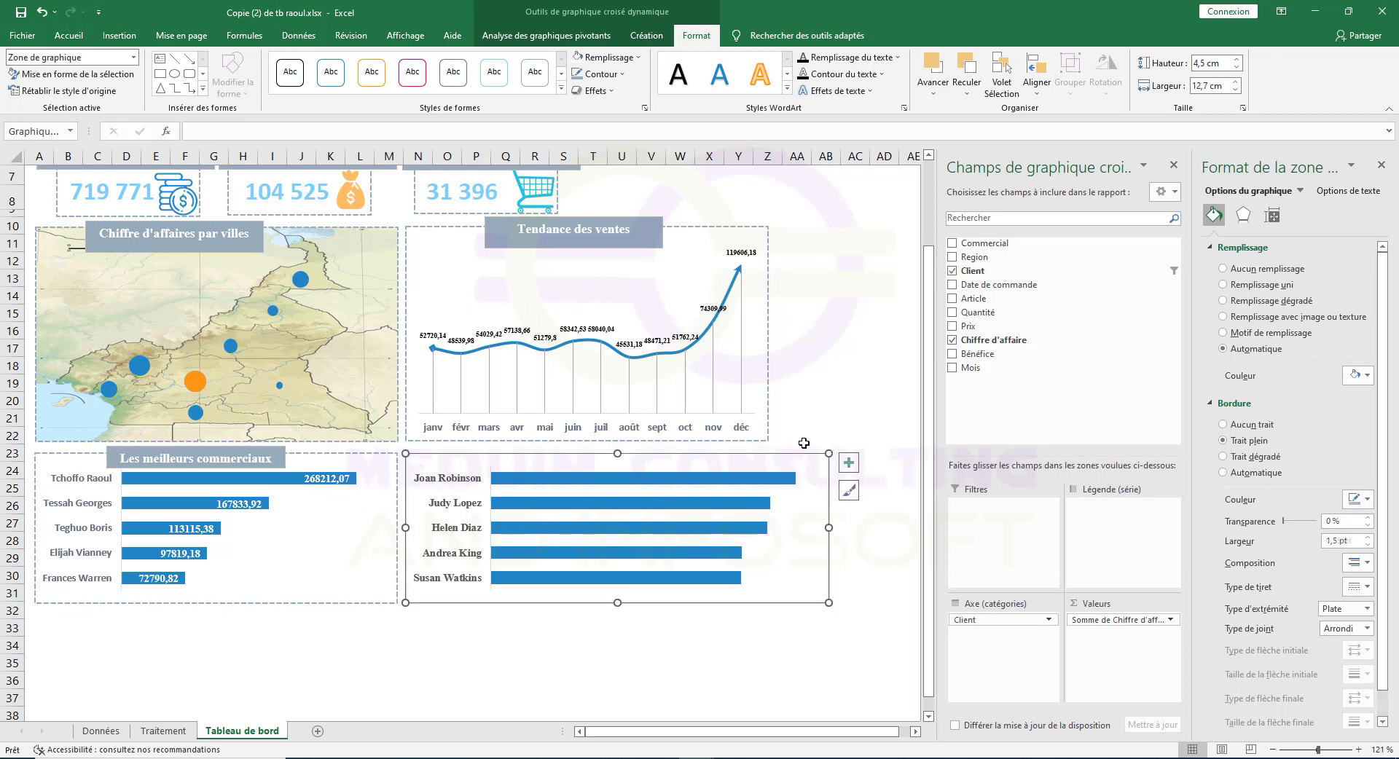
pyautogui.click(1234, 89)
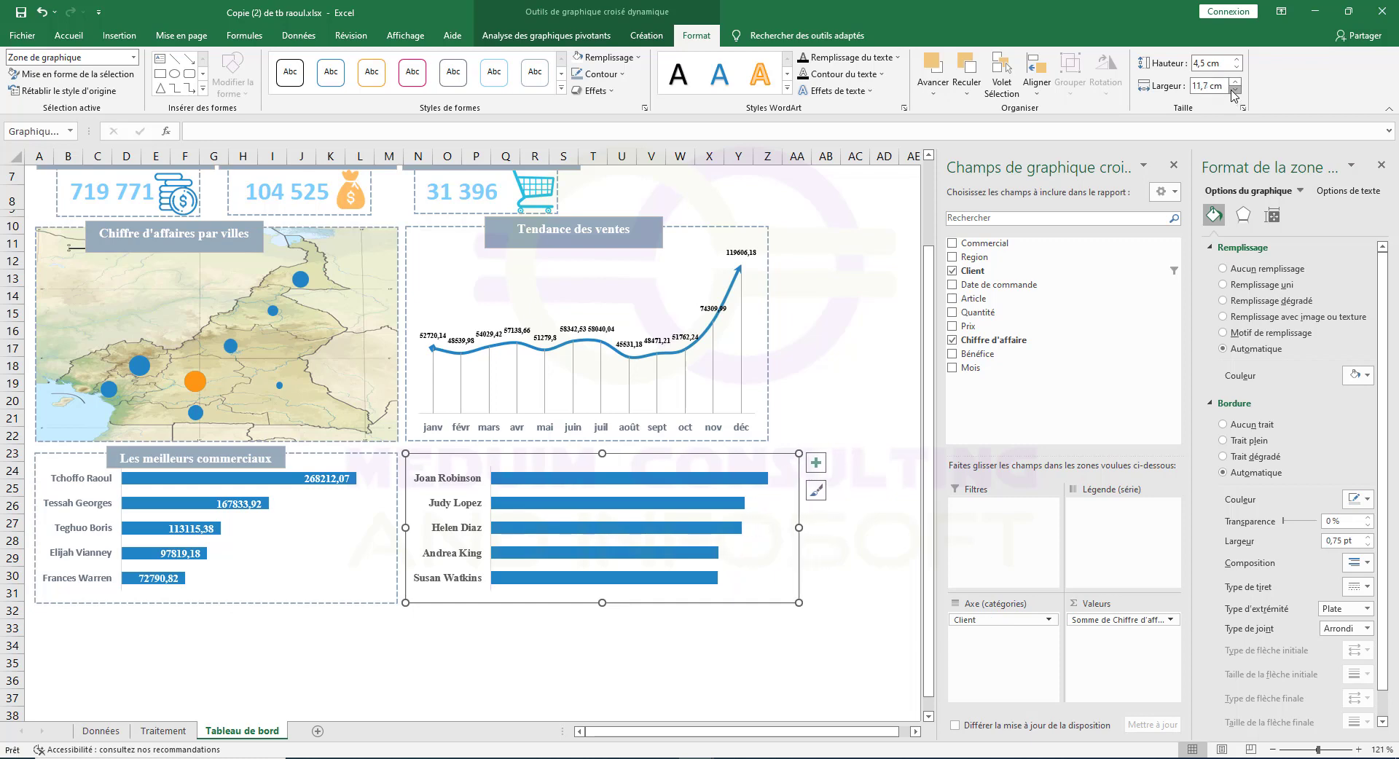
pyautogui.click(1234, 90)
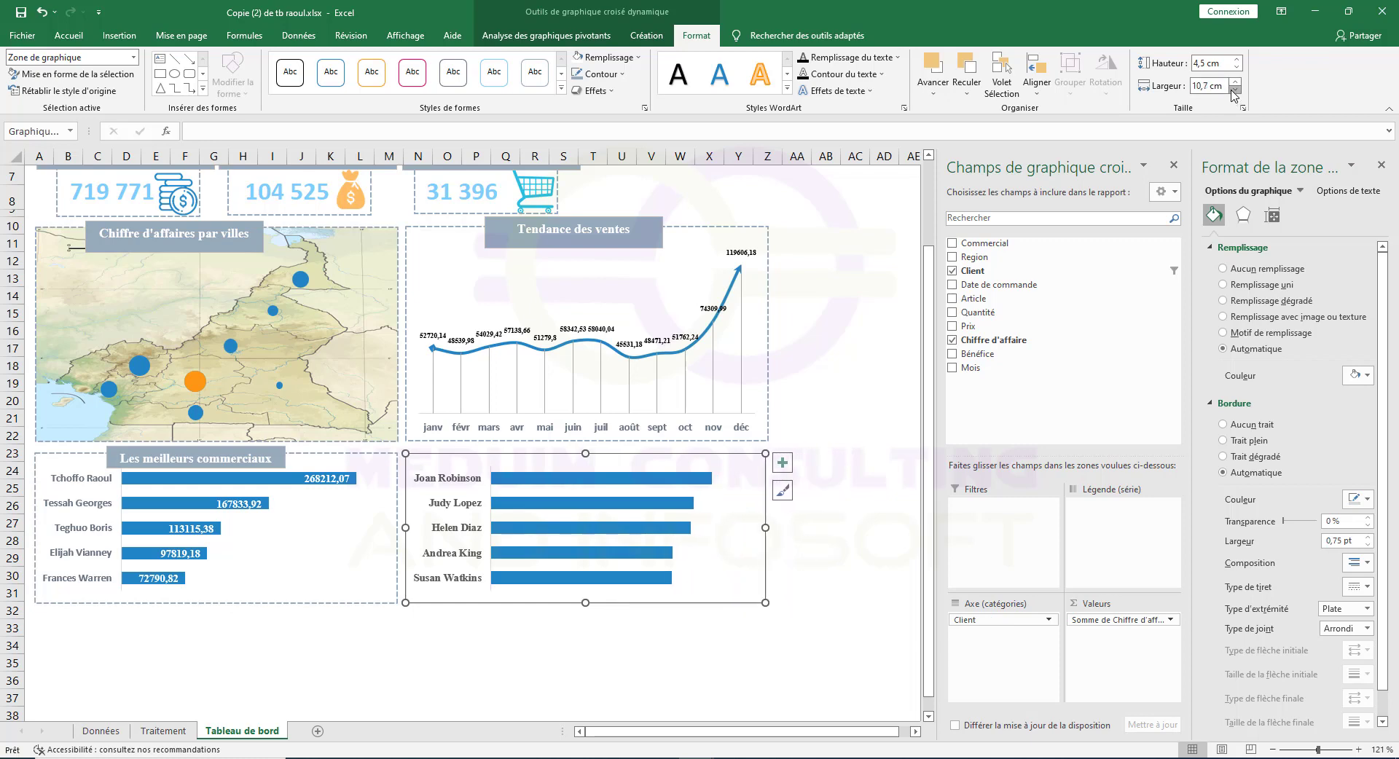
pyautogui.click(1234, 89)
pyautogui.click(1235, 81)
pyautogui.click(1235, 82)
pyautogui.click(1214, 87)
pyautogui.press('Return')
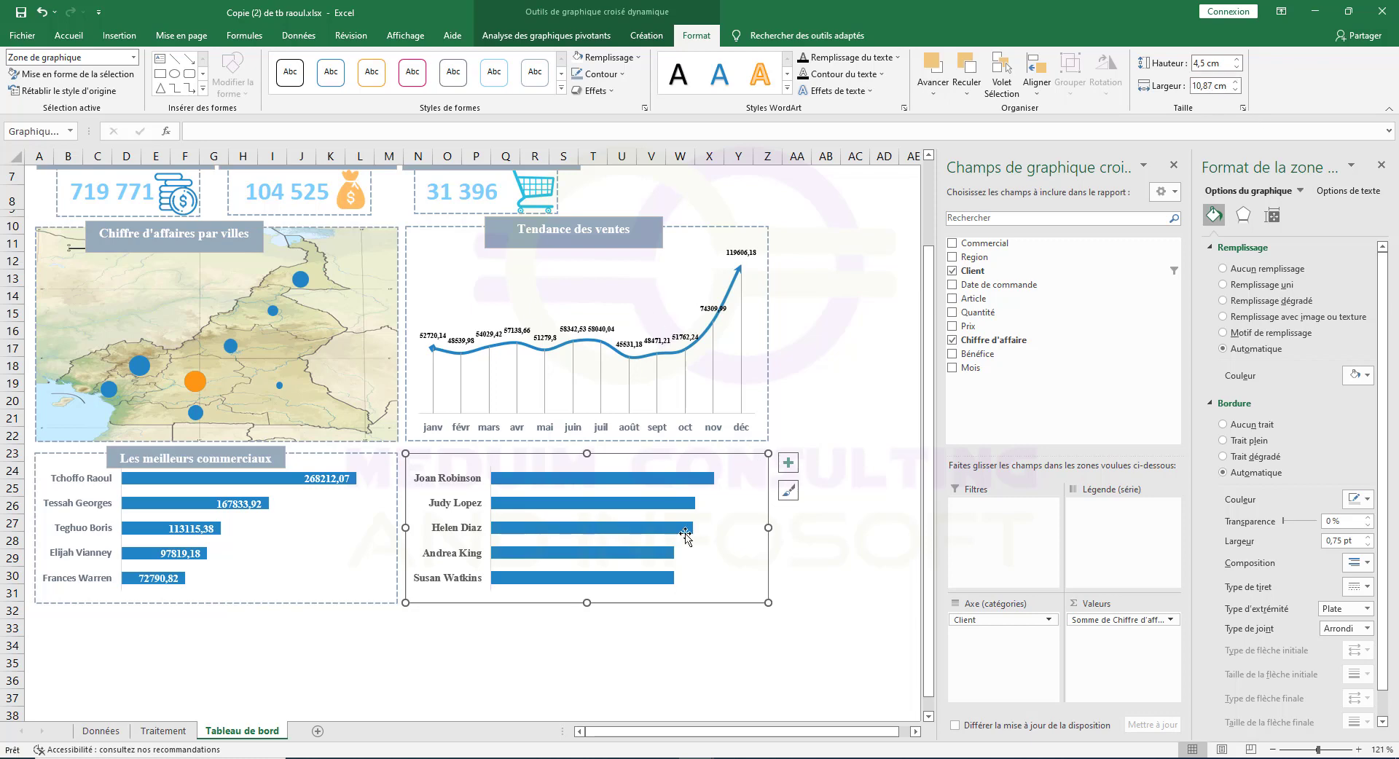
# Give the Client chart a blue-grey theme colour outline with a thickness of 1,5 pt.
pyautogui.click(599, 73)
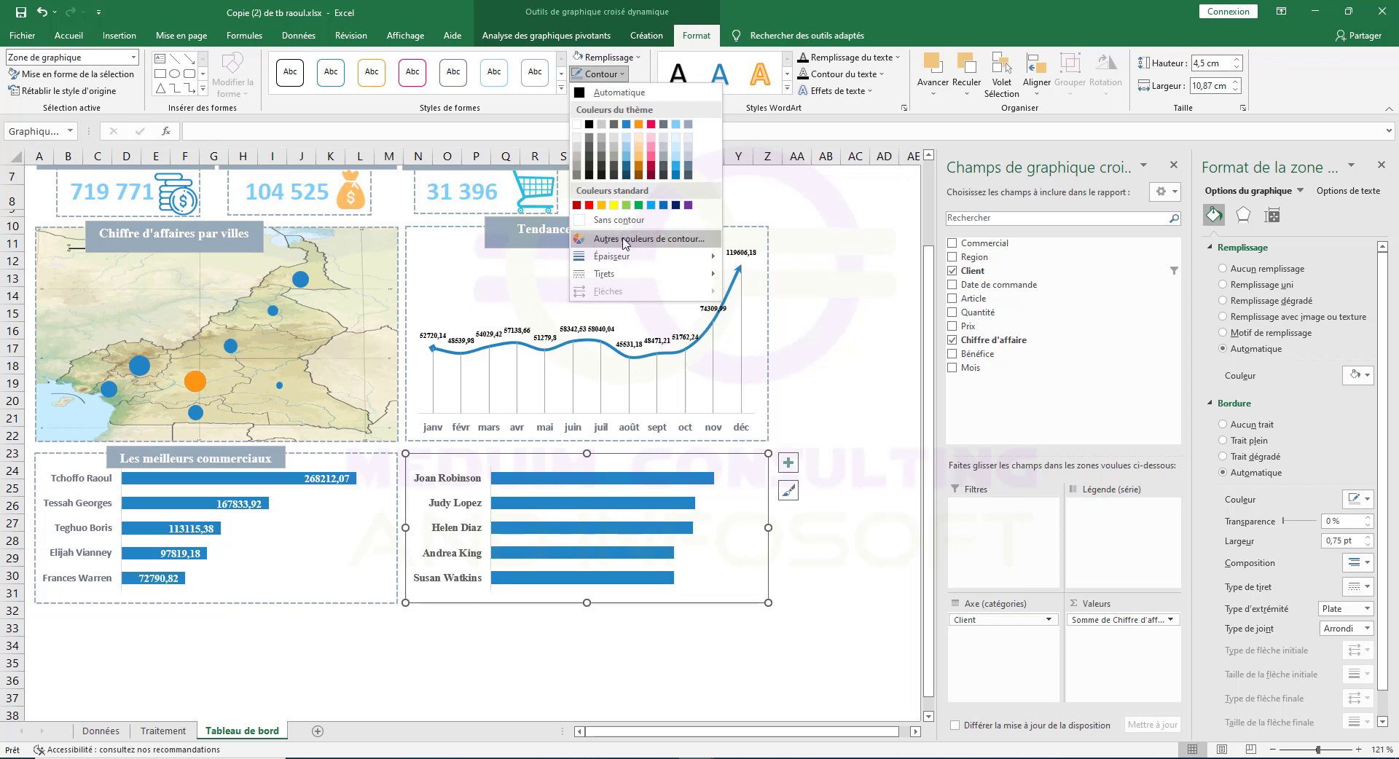
pyautogui.click(688, 124)
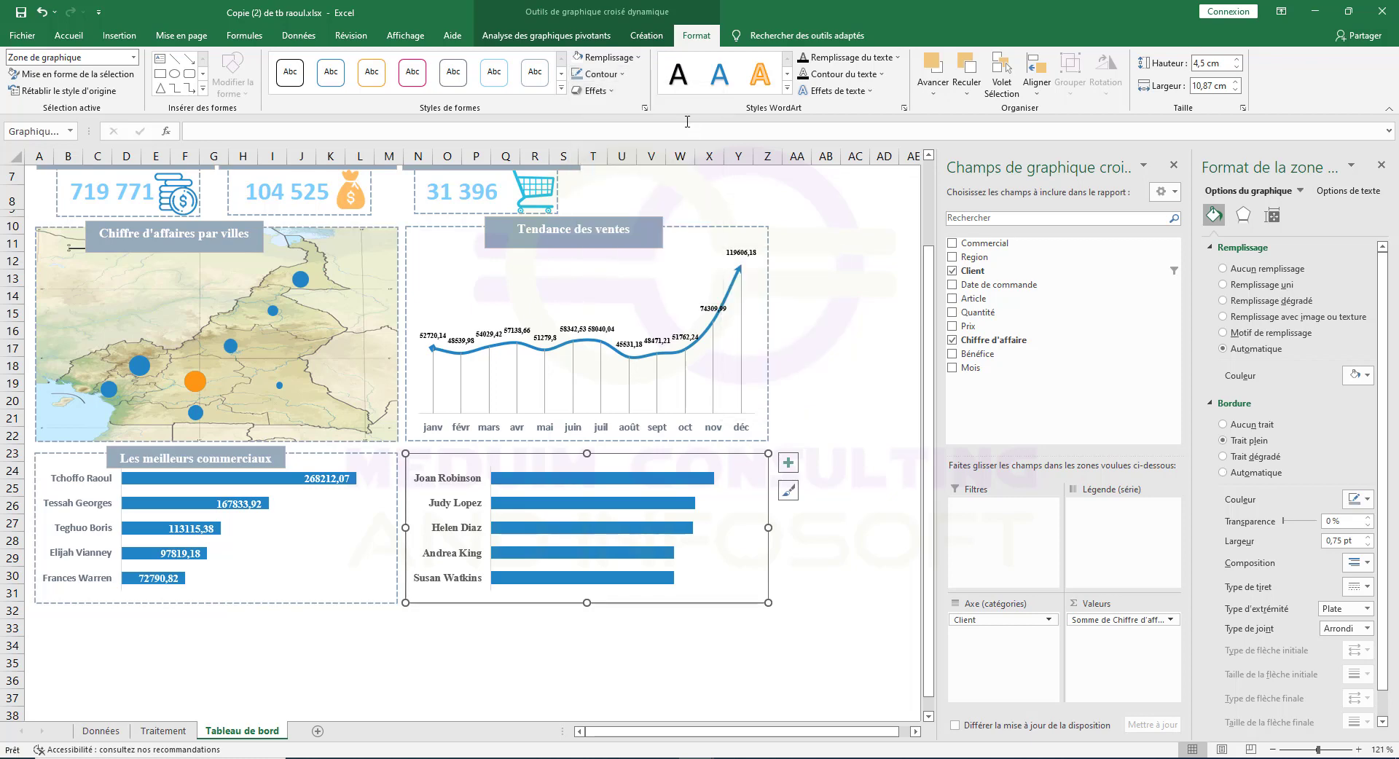
pyautogui.click(599, 74)
pyautogui.moveTo(631, 264)
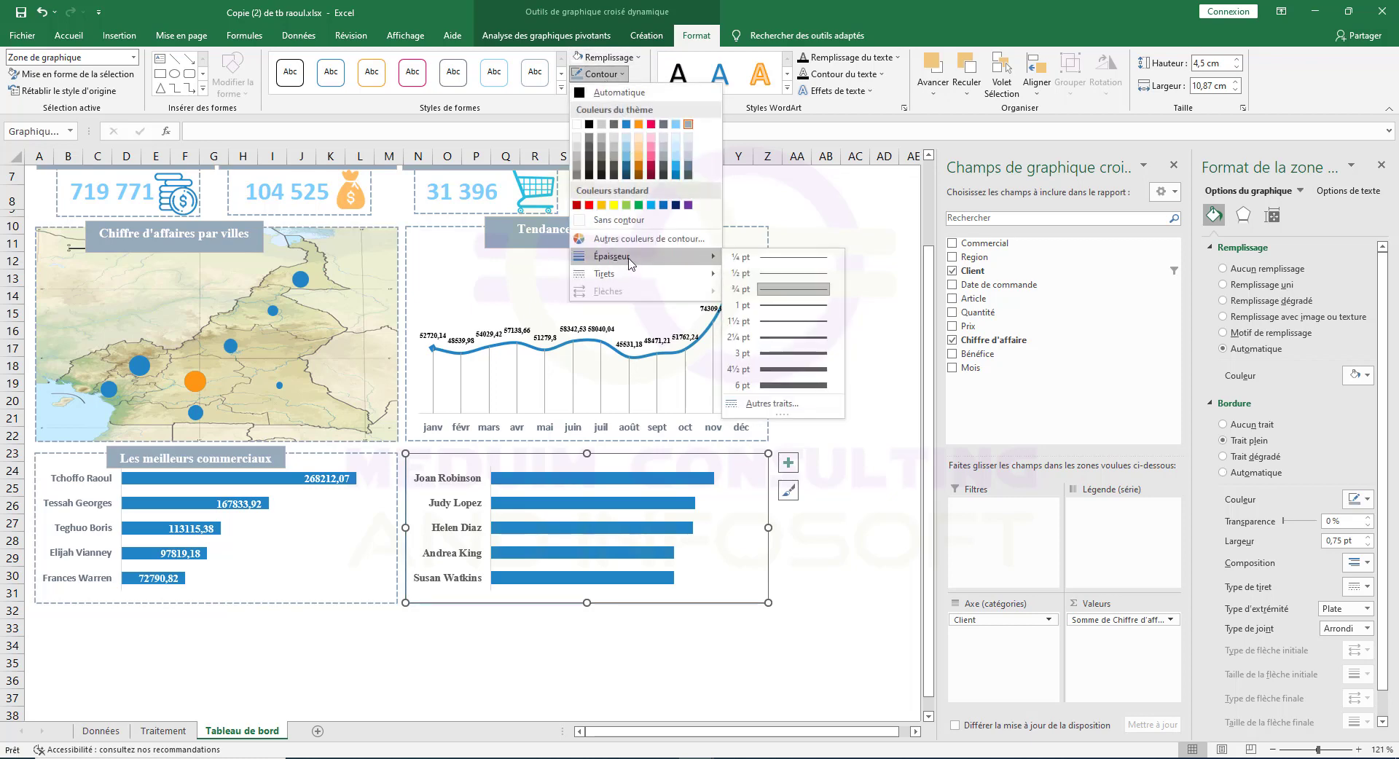
pyautogui.click(779, 306)
pyautogui.click(611, 75)
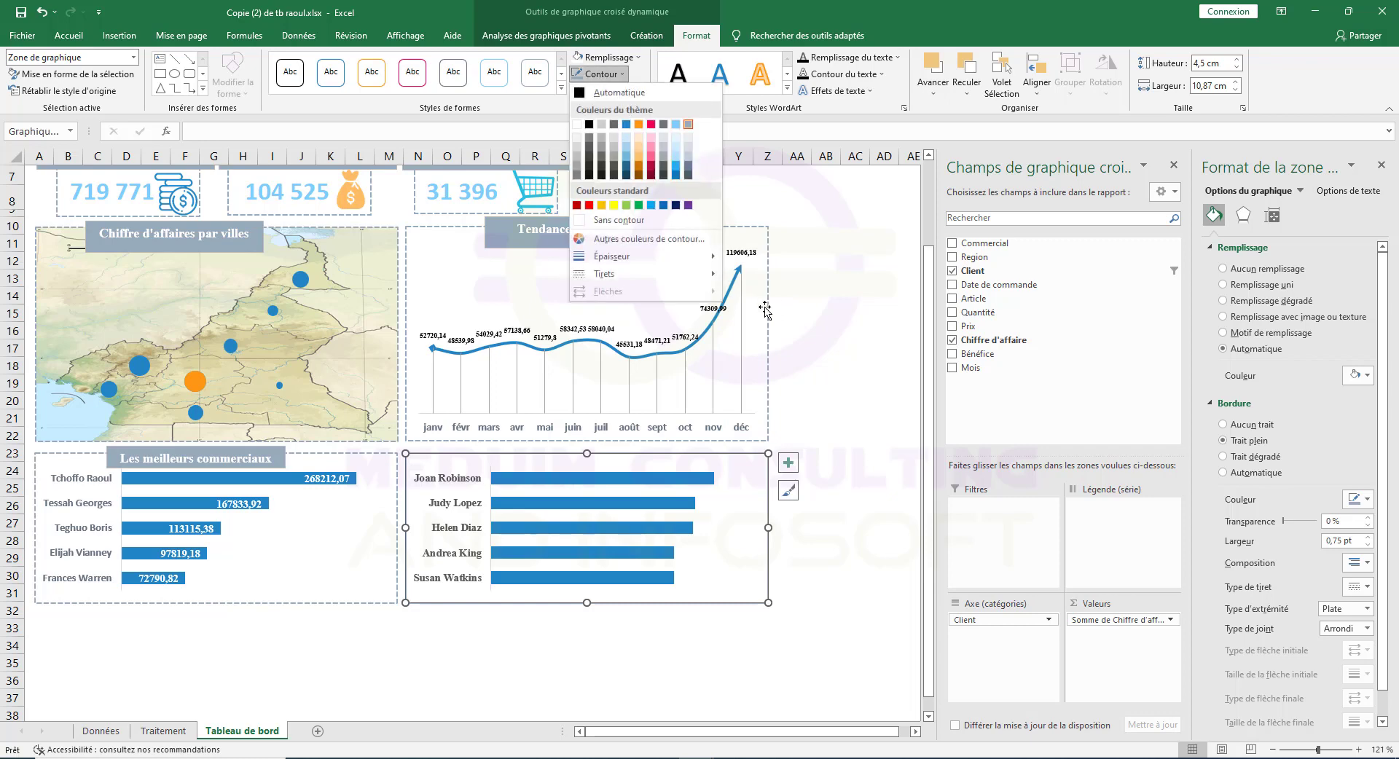
pyautogui.moveTo(642, 256)
pyautogui.click(773, 309)
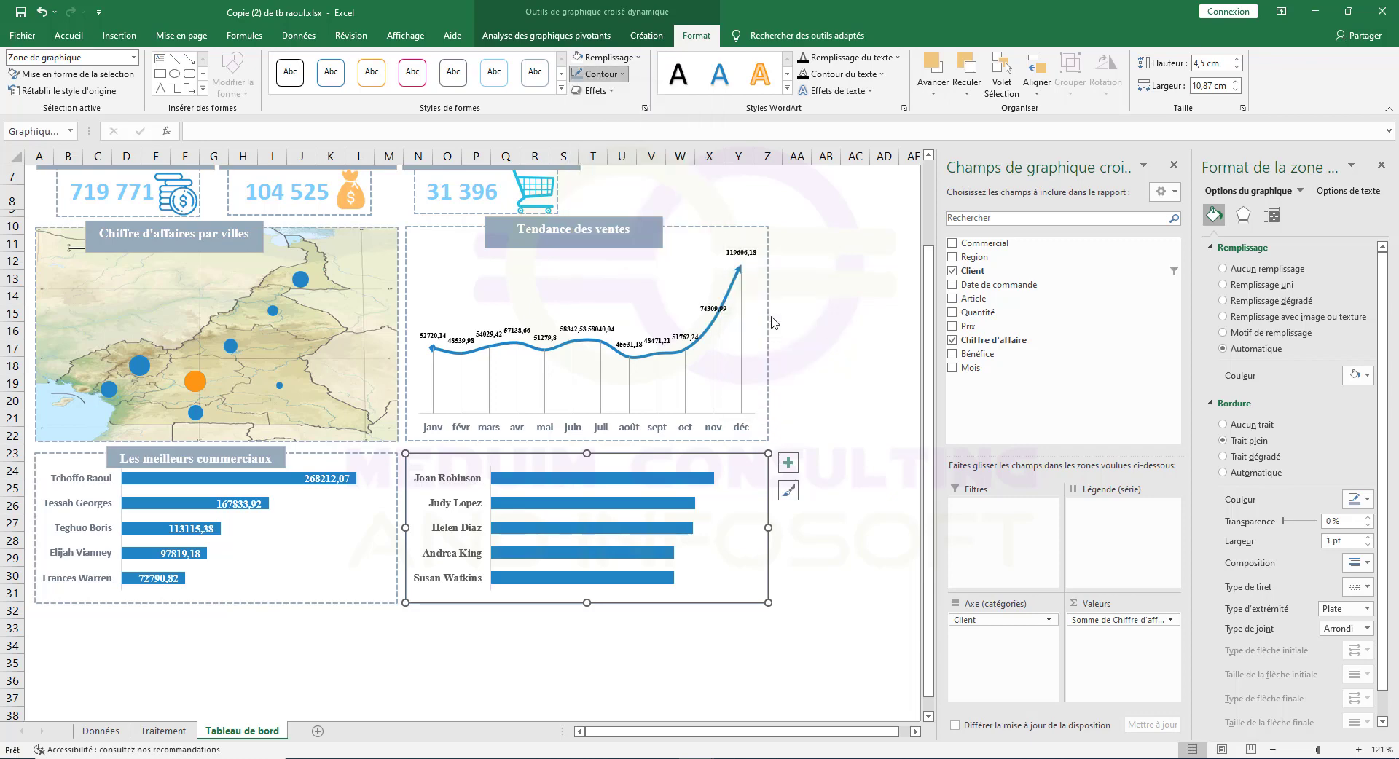
# Apply a dotted line style (Tirets) to the Client chart's outline.
pyautogui.click(599, 74)
pyautogui.moveTo(627, 274)
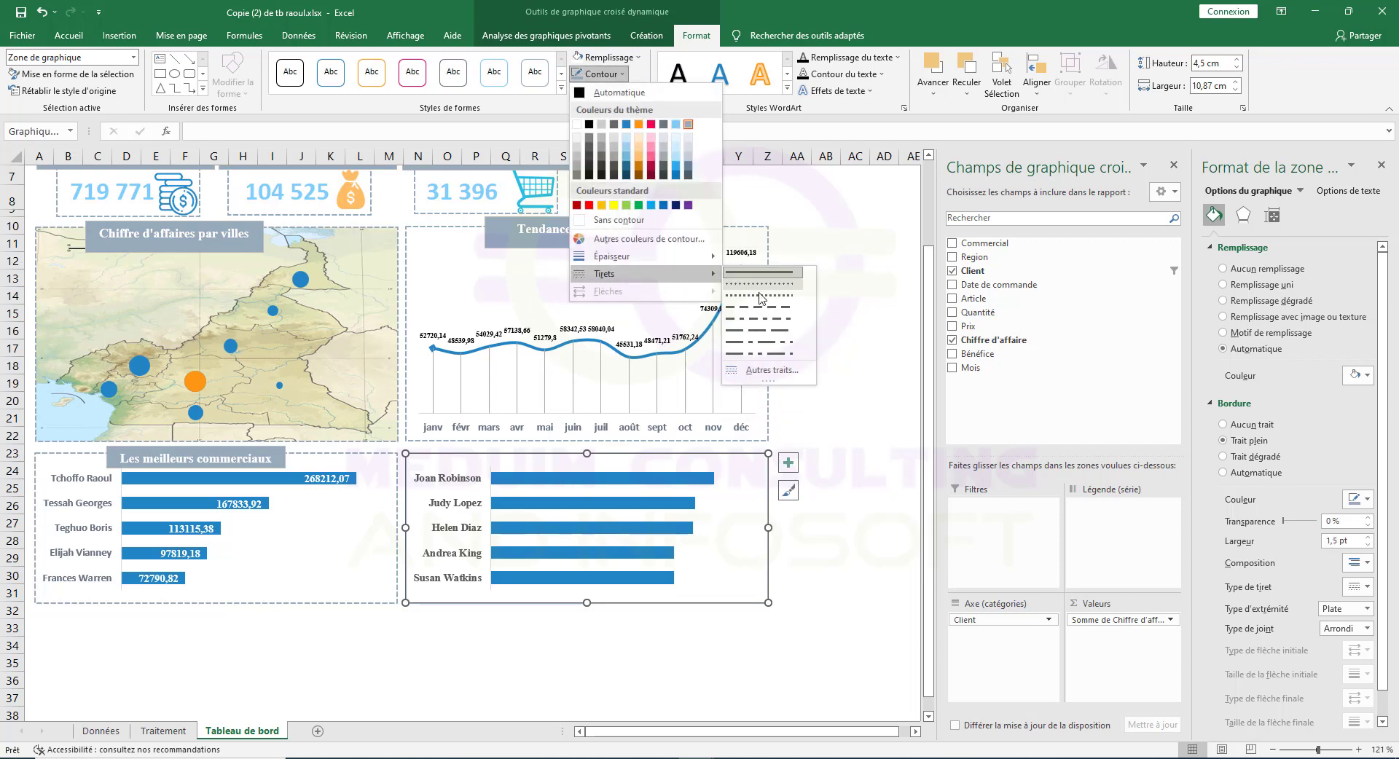
pyautogui.click(761, 295)
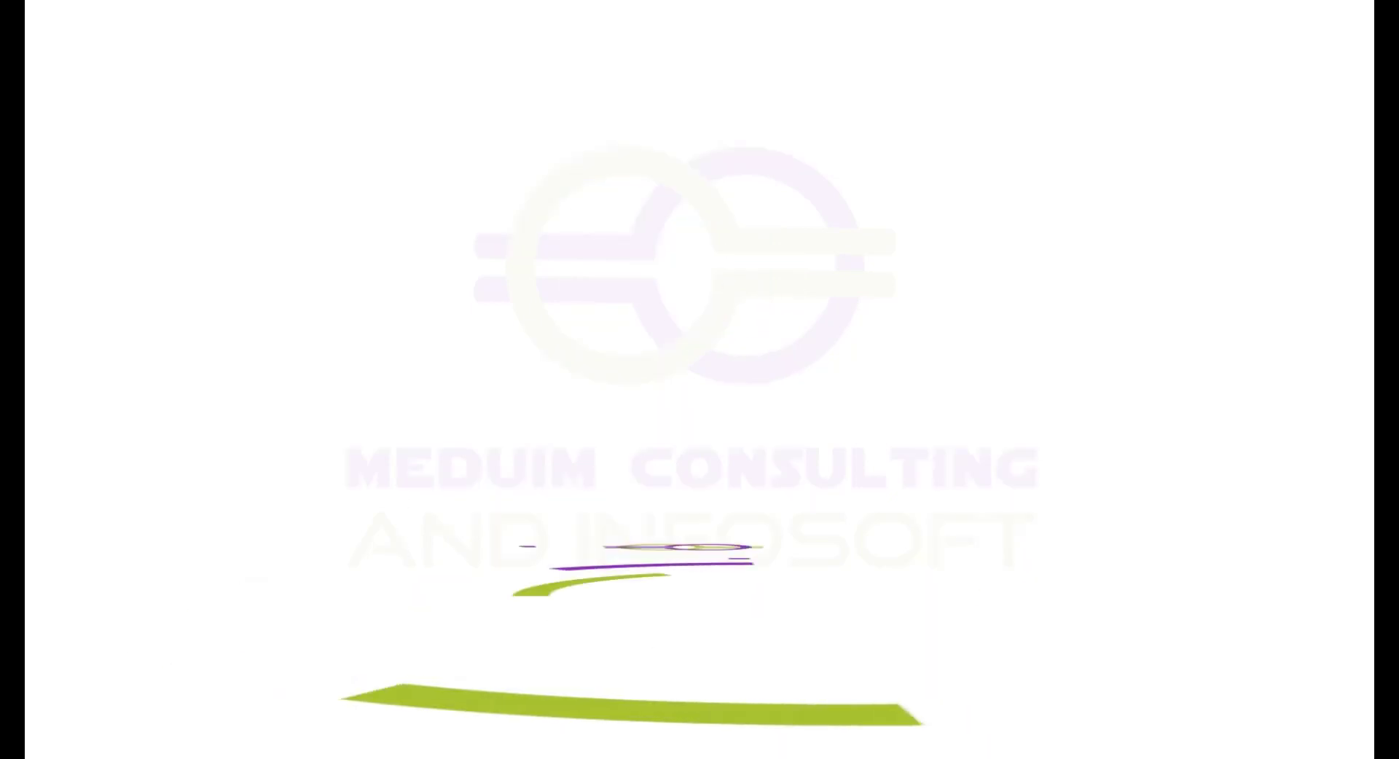